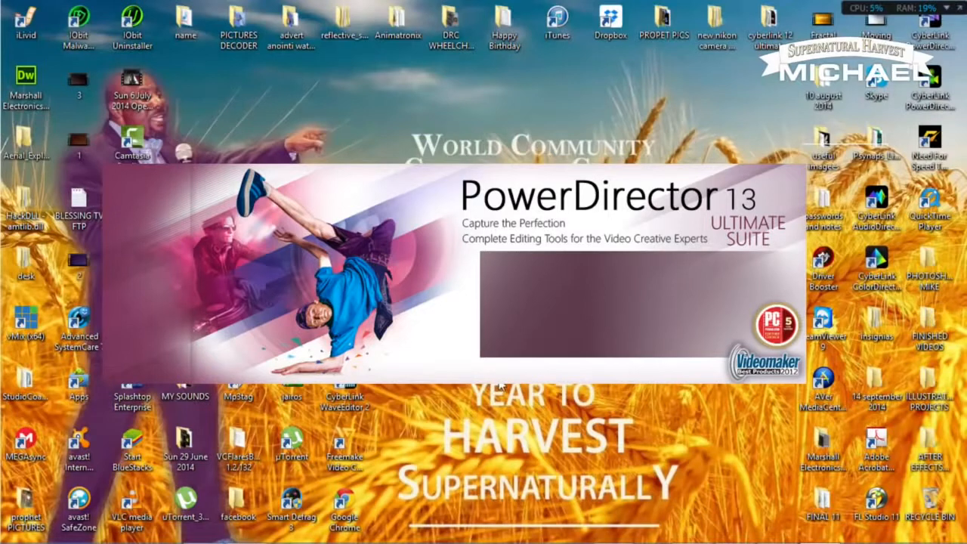
Step: Set the video aspect ratio to 16:9 and open the Full Feature Editor
mouse_move(665, 537)
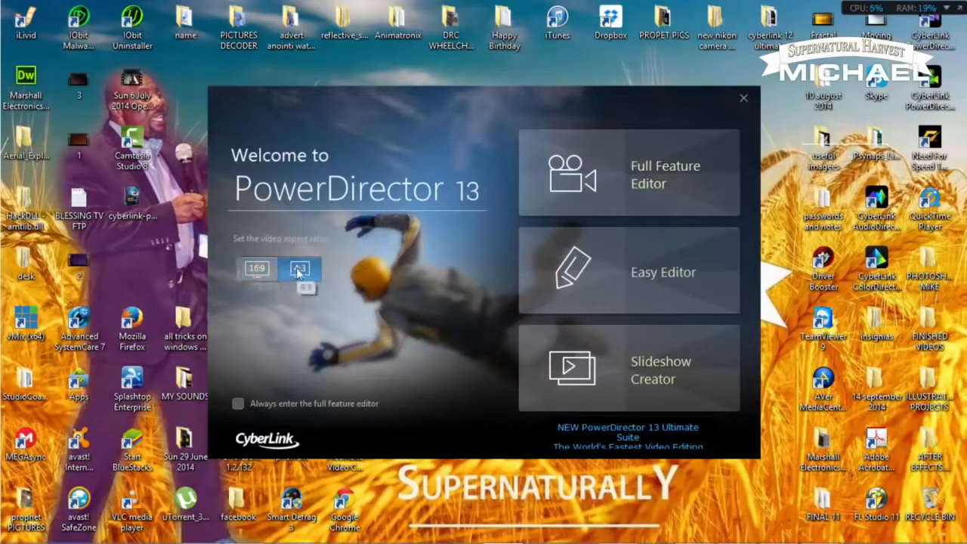
left_click(258, 276)
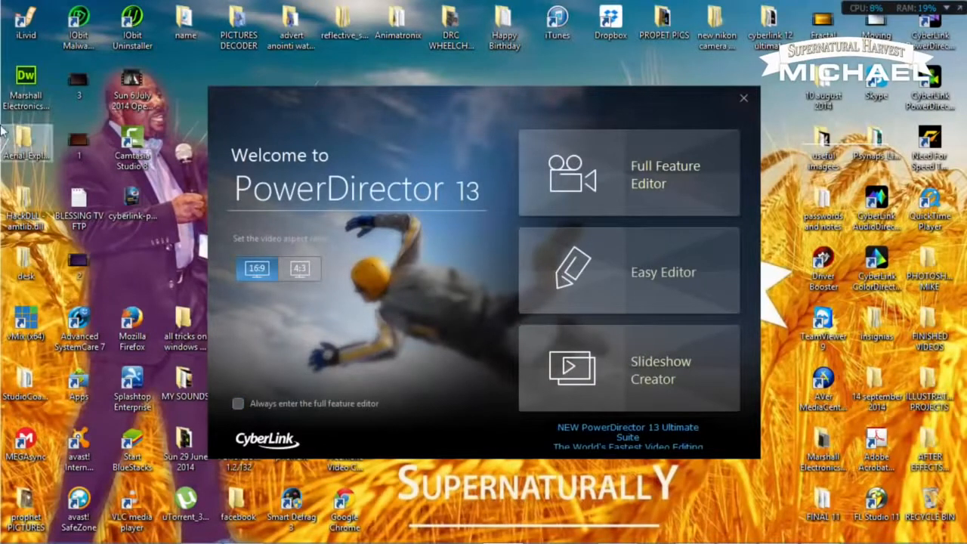
left_click(656, 188)
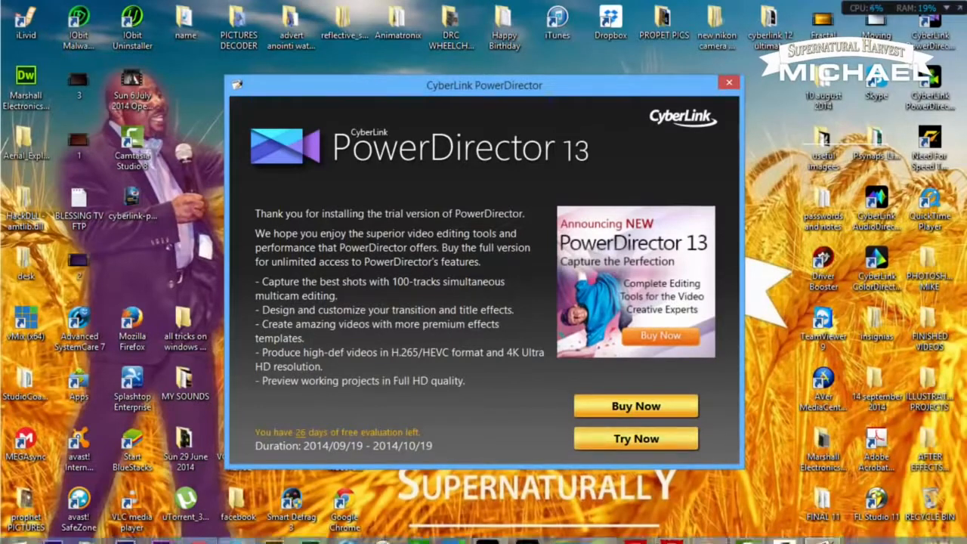
Step: Continue with the trial version and decline shadow files for the high definition video import
mouse_move(560, 541)
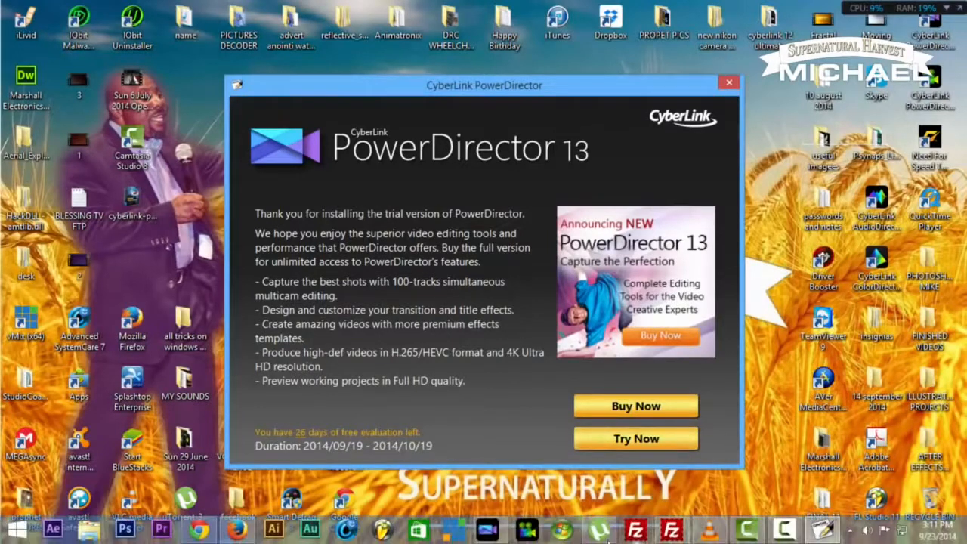
left_click(634, 440)
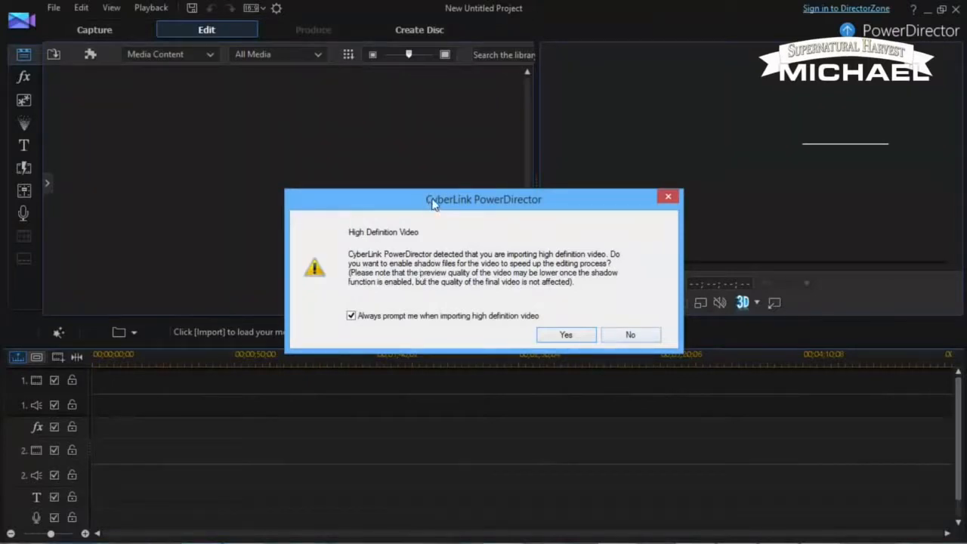
left_click_drag(432, 202, 420, 187)
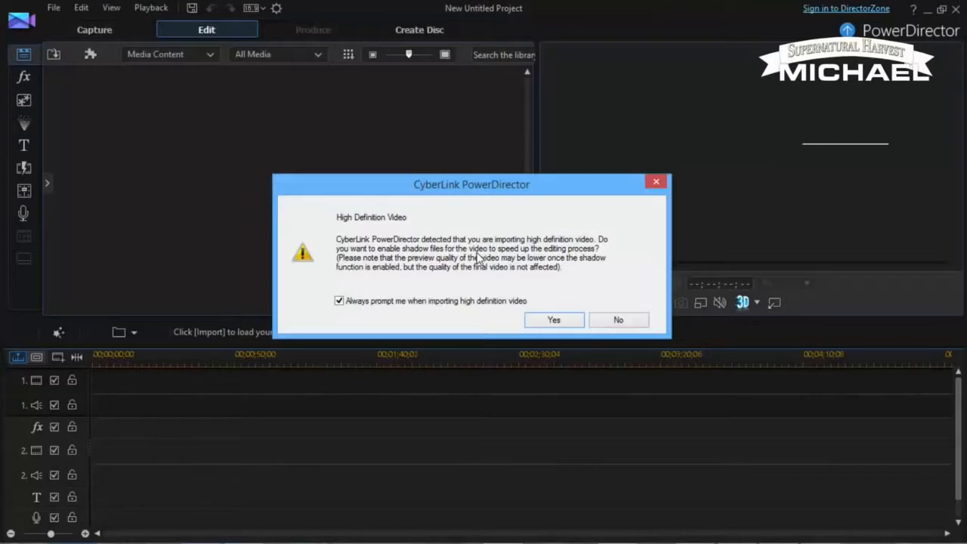
left_click(620, 320)
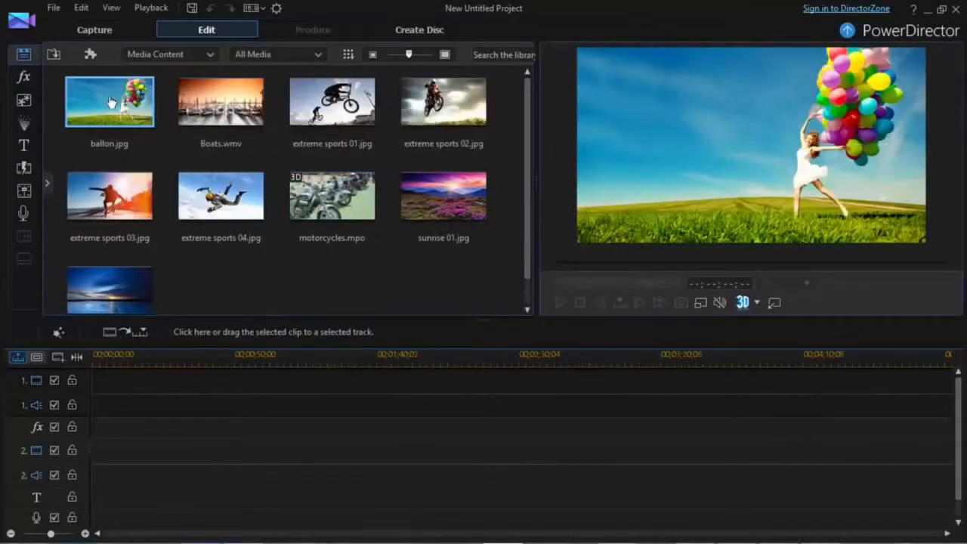
Step: Preview the sample clips in the media library, including Boats.wmv, the extreme sports images, motorcycles.mpo and sunrise 01.jpg
left_click(246, 119)
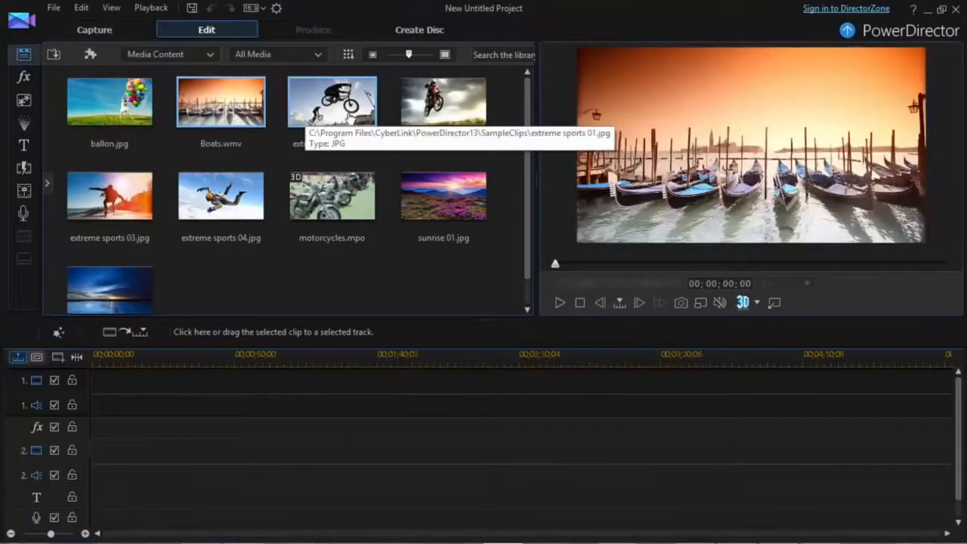
left_click(349, 117)
left_click(436, 121)
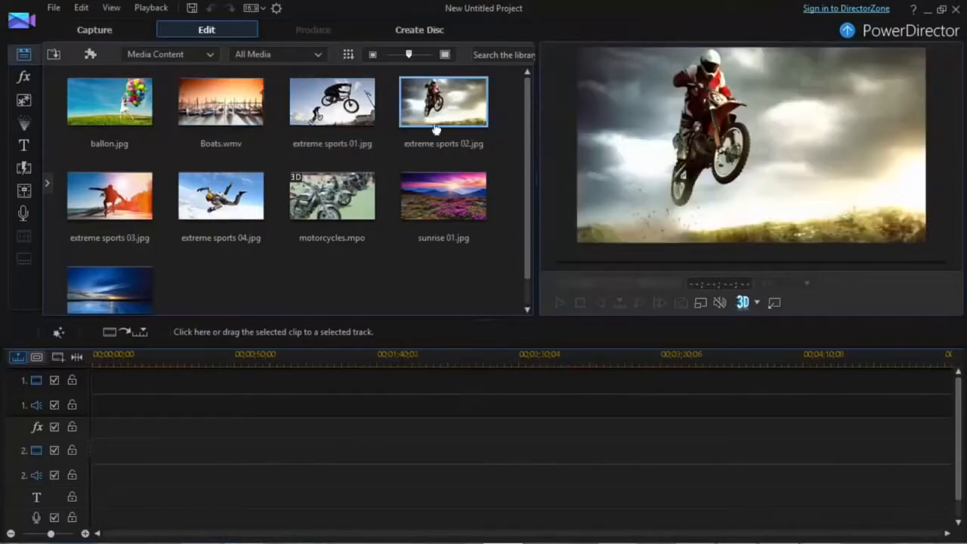
left_click(457, 188)
left_click(231, 106)
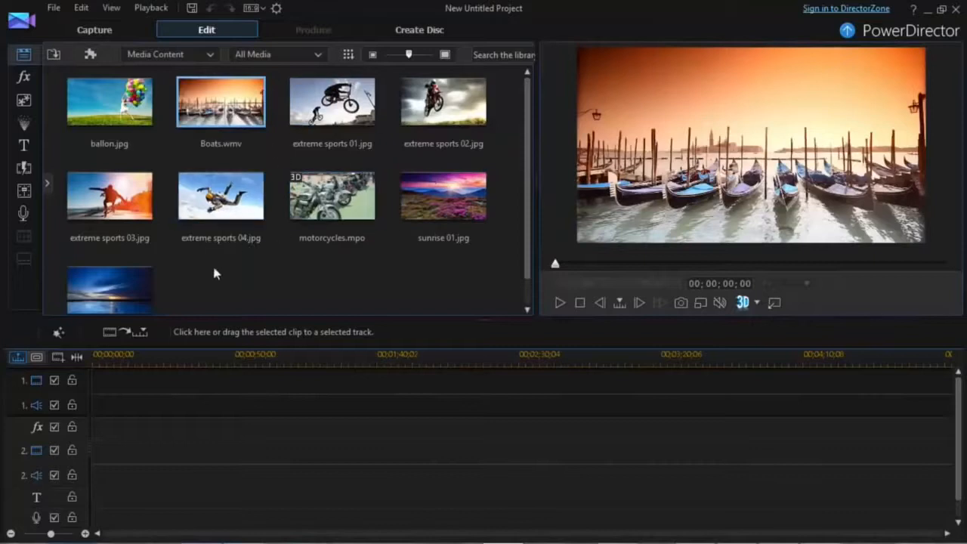
left_click(142, 216)
left_click(224, 210)
left_click(325, 203)
left_click(466, 200)
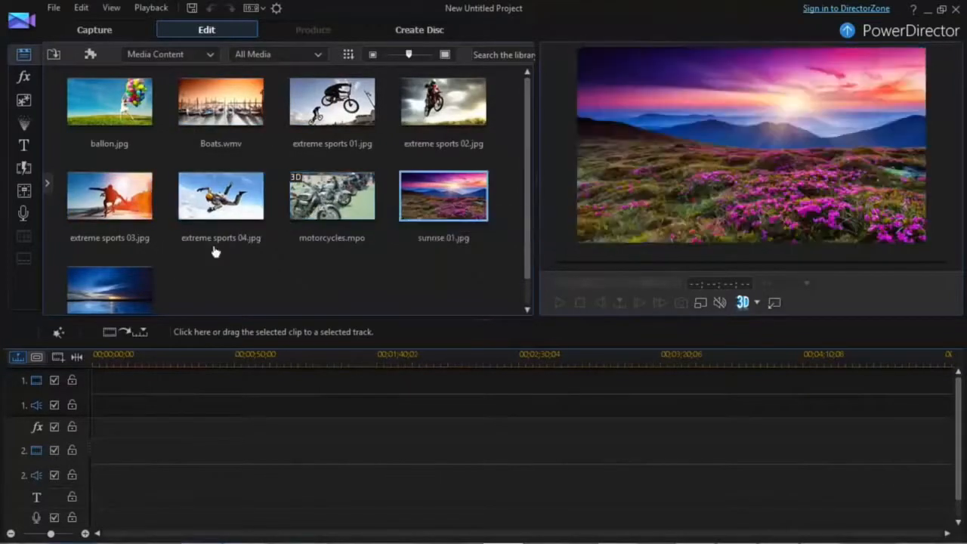
left_click(135, 288)
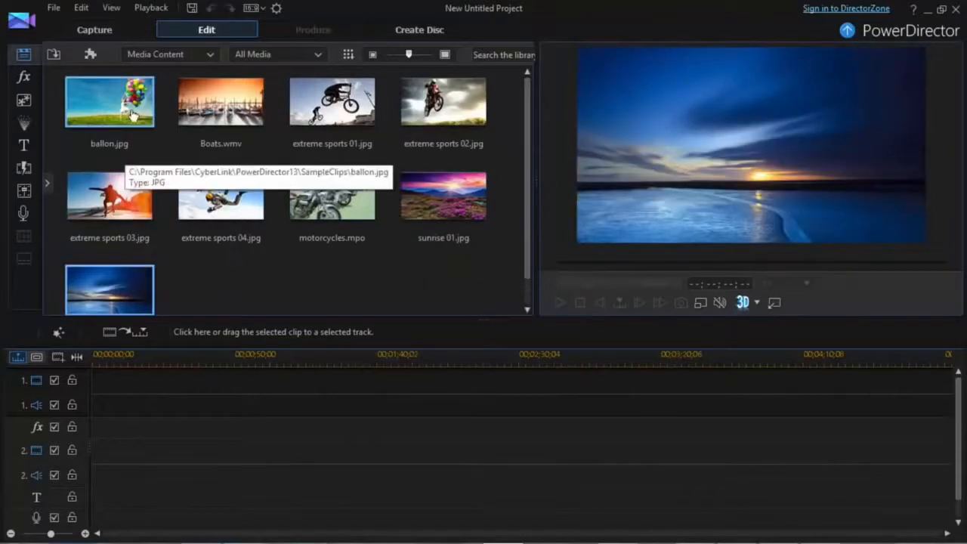
left_click(144, 219)
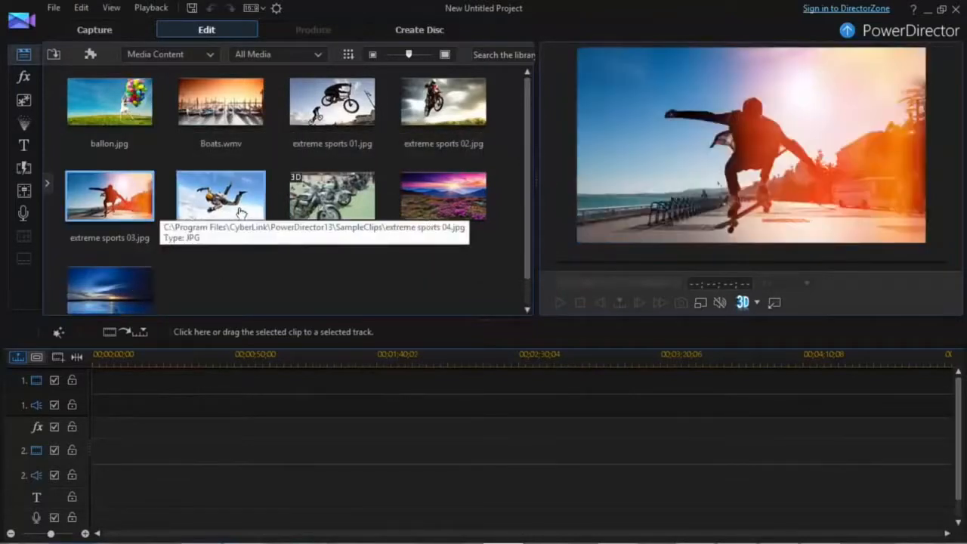
left_click(333, 198)
left_click(427, 200)
left_click(444, 106)
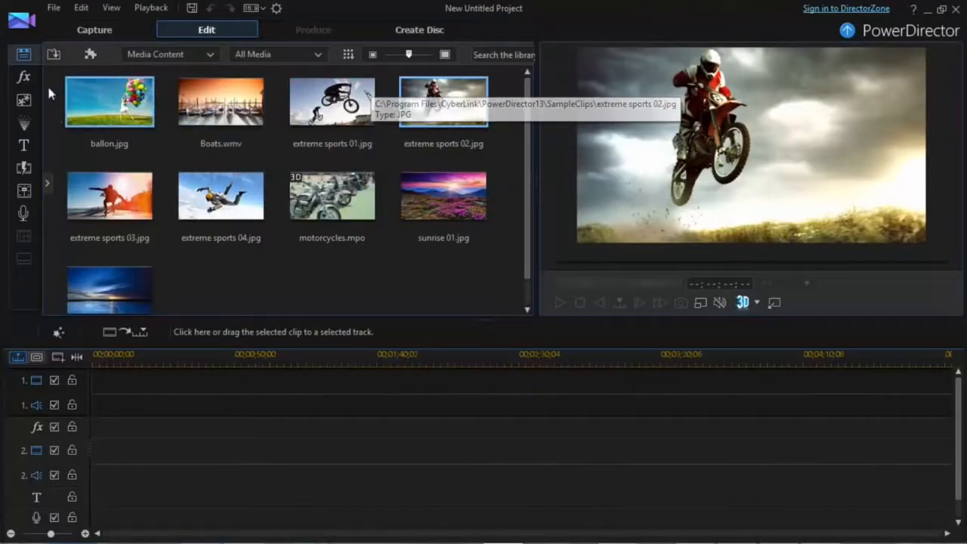
Step: Look through the effect, PiP object, particle, title, transition, audio mixing and voice-over rooms, and return to the media room
left_click(24, 80)
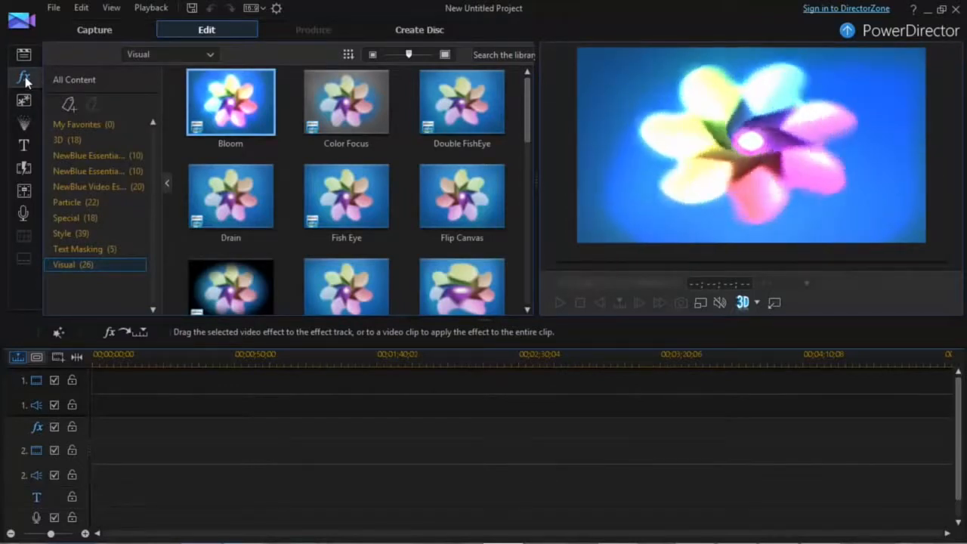
left_click(25, 101)
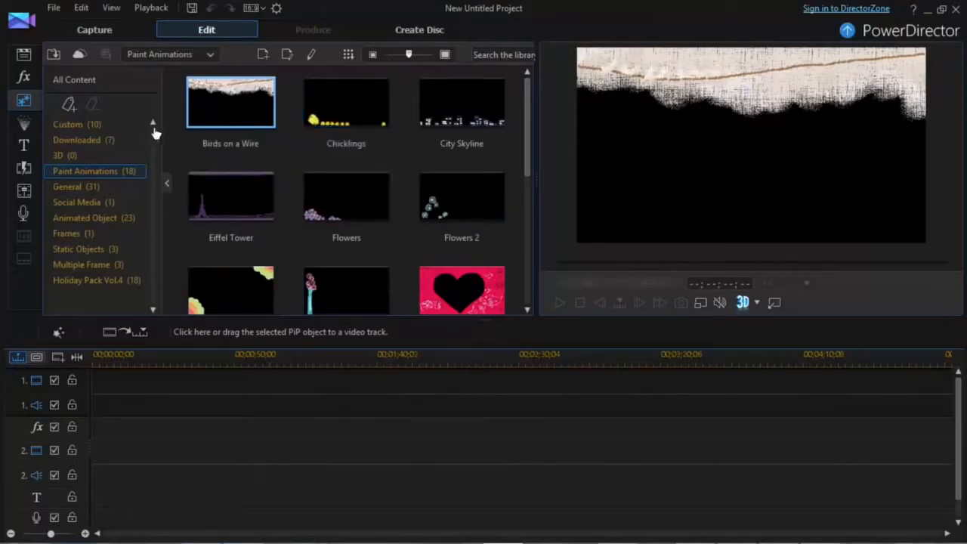
left_click(21, 123)
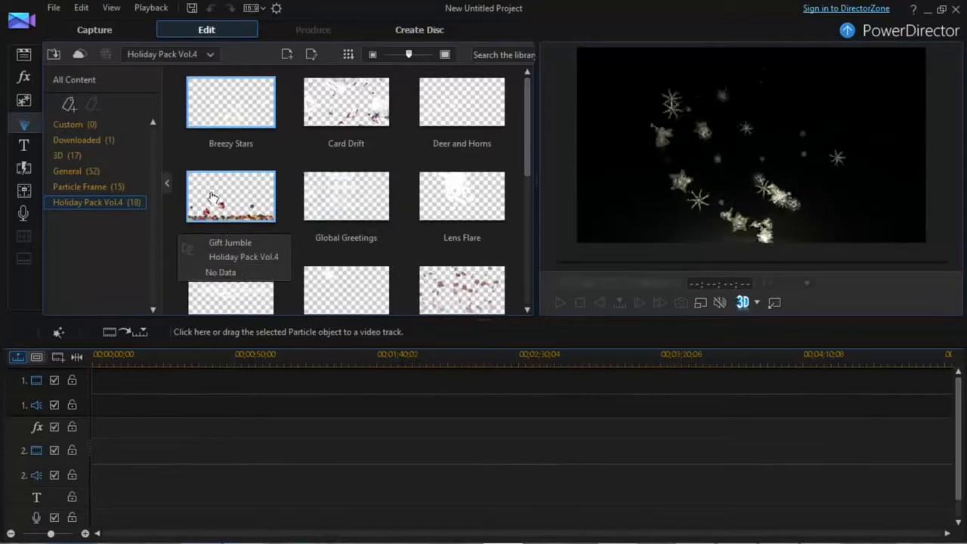
left_click(27, 146)
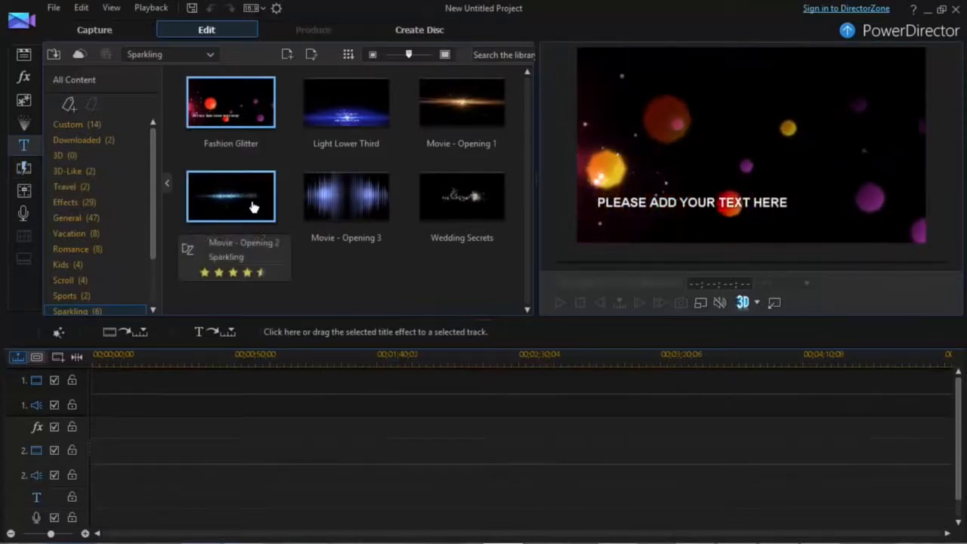
left_click(39, 174)
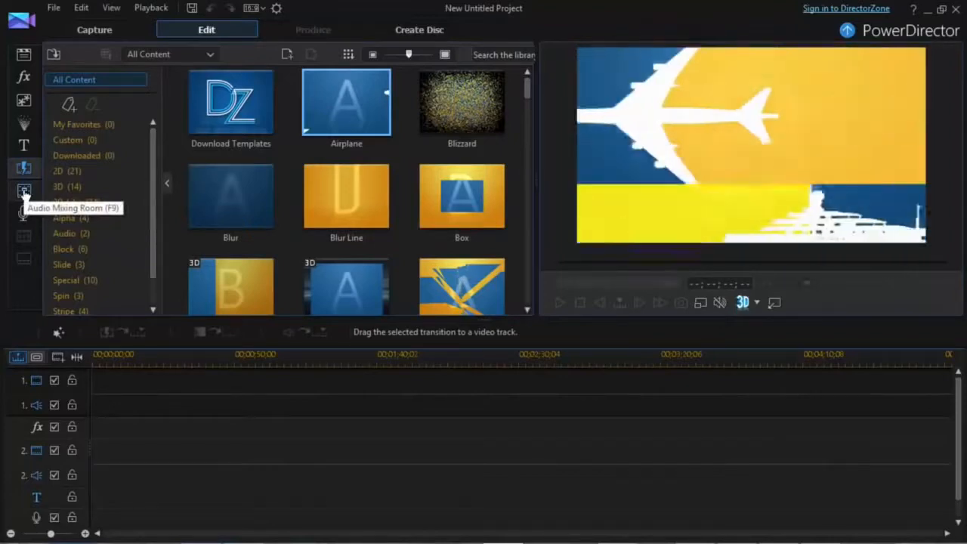
left_click(26, 194)
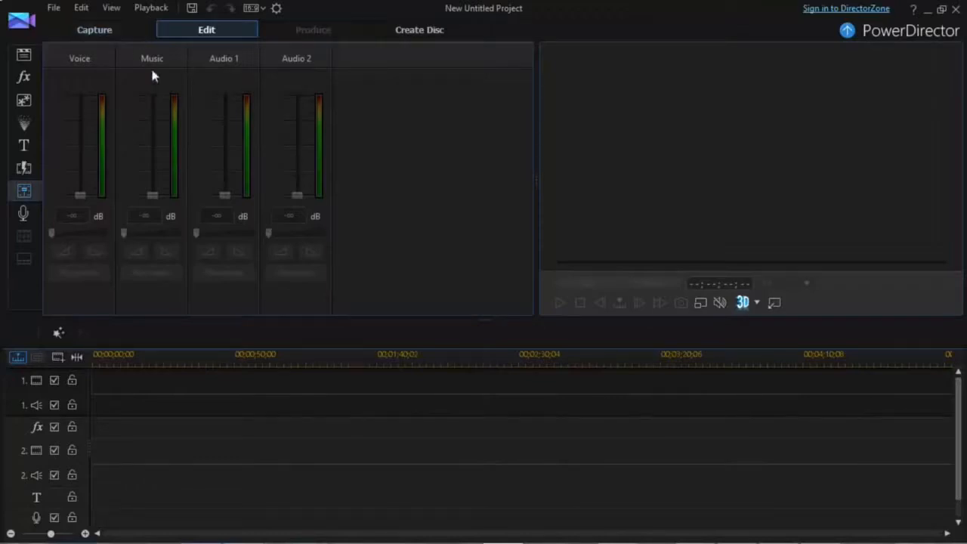
left_click(21, 215)
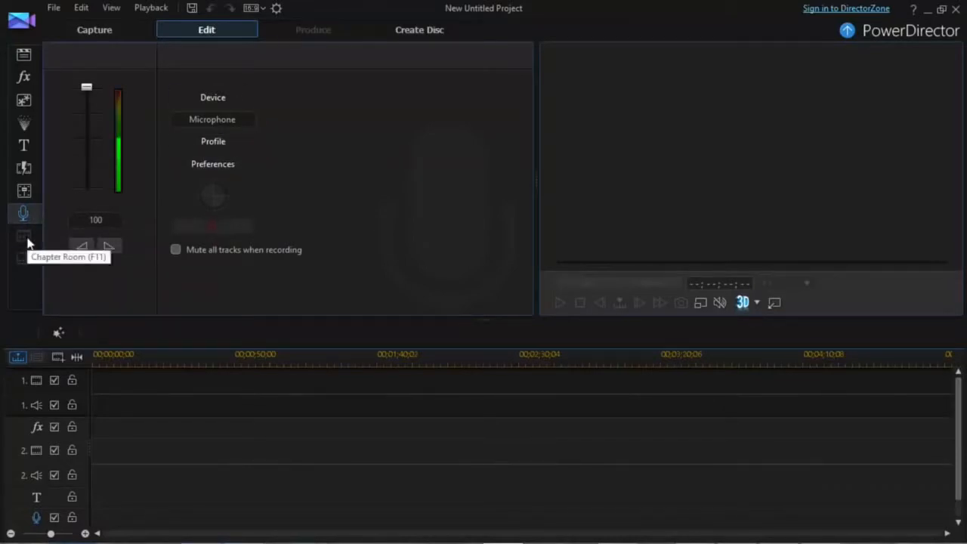
left_click(24, 58)
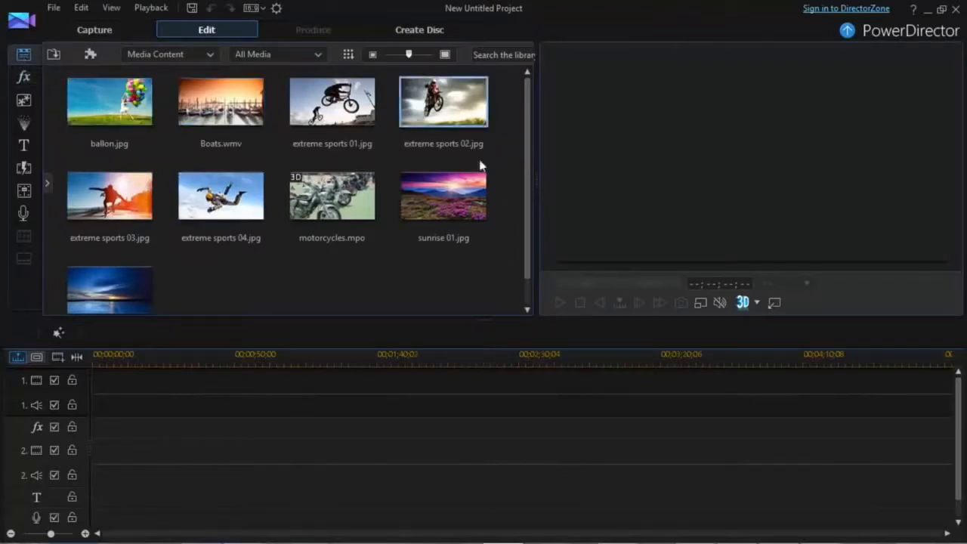
Step: Browse the library's Color Boards, Backgrounds, Projects and Downloaded categories, and return to Media Content
left_click(202, 59)
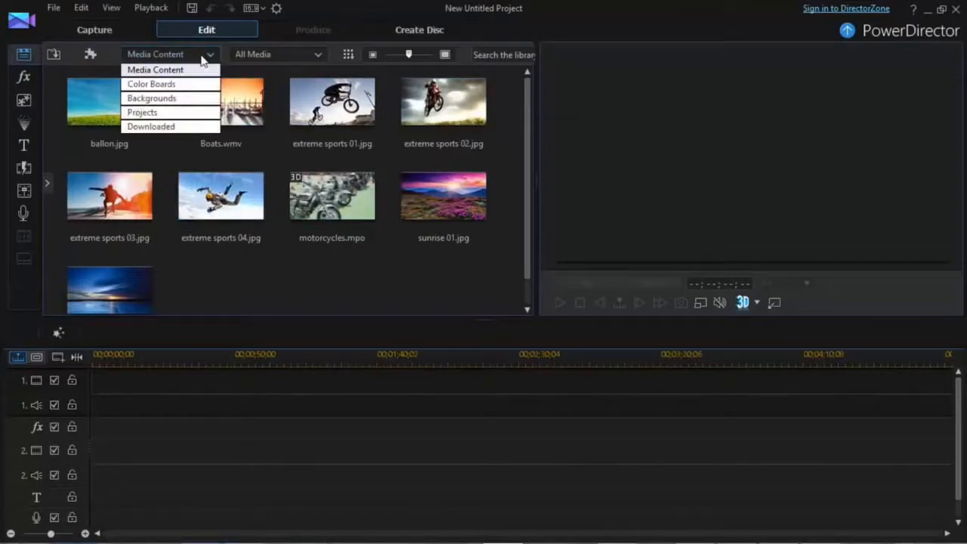
left_click(173, 84)
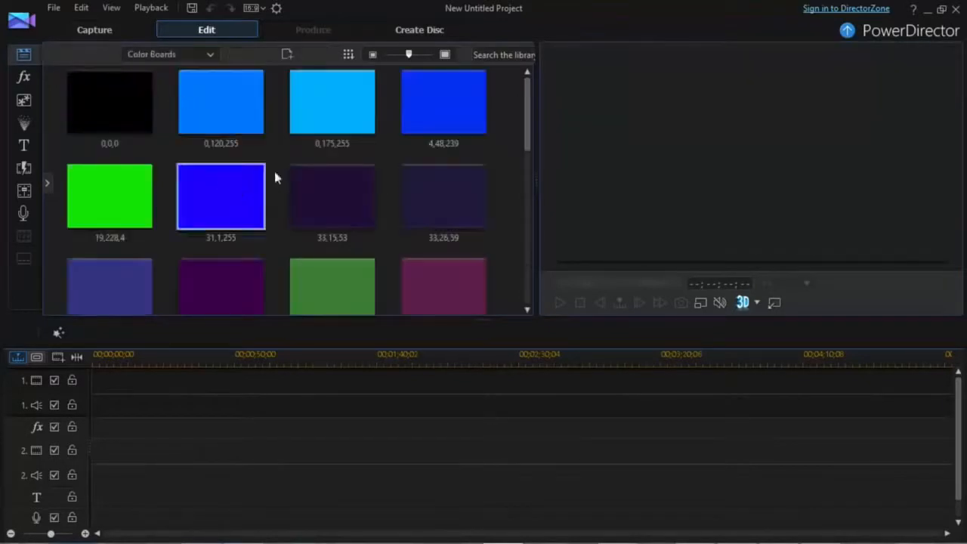
left_click(177, 53)
left_click(159, 100)
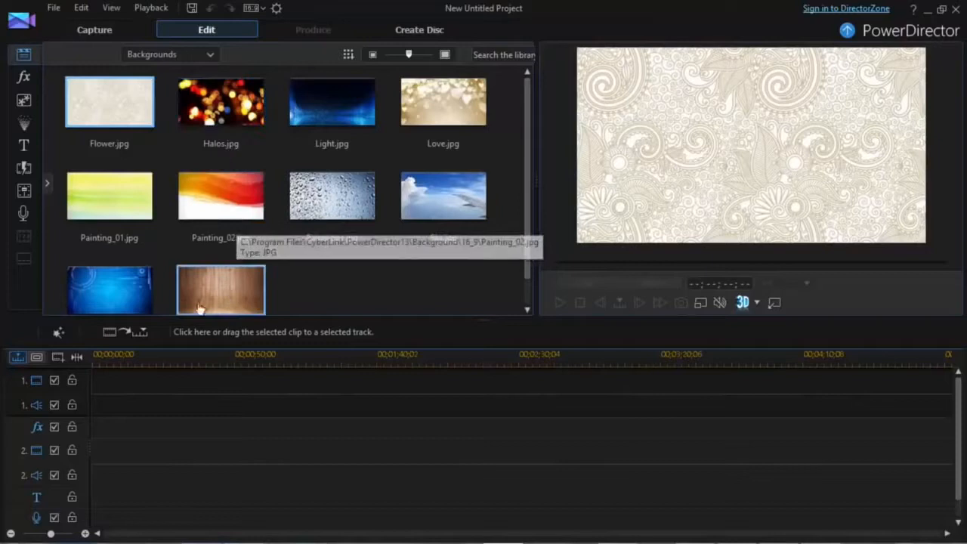
left_click(181, 55)
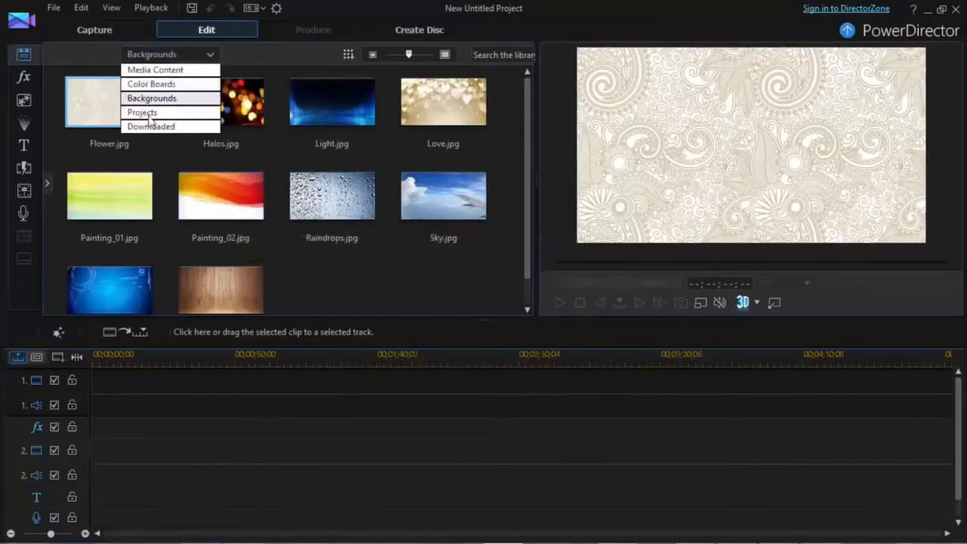
left_click(143, 113)
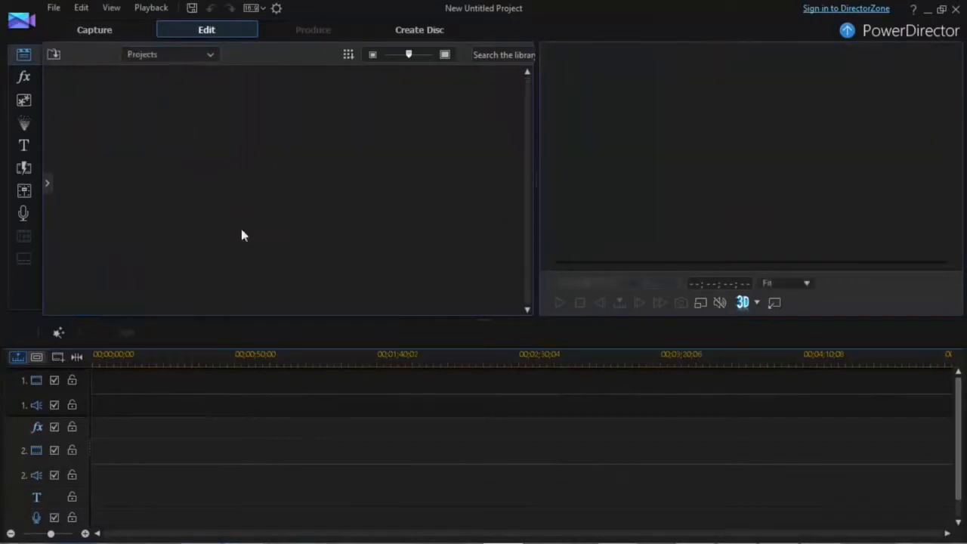
left_click(203, 54)
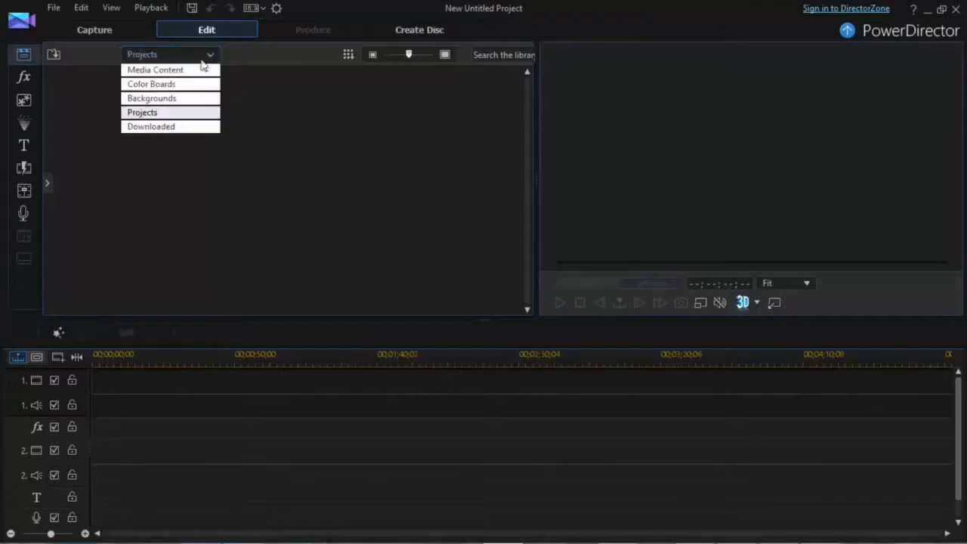
left_click(179, 129)
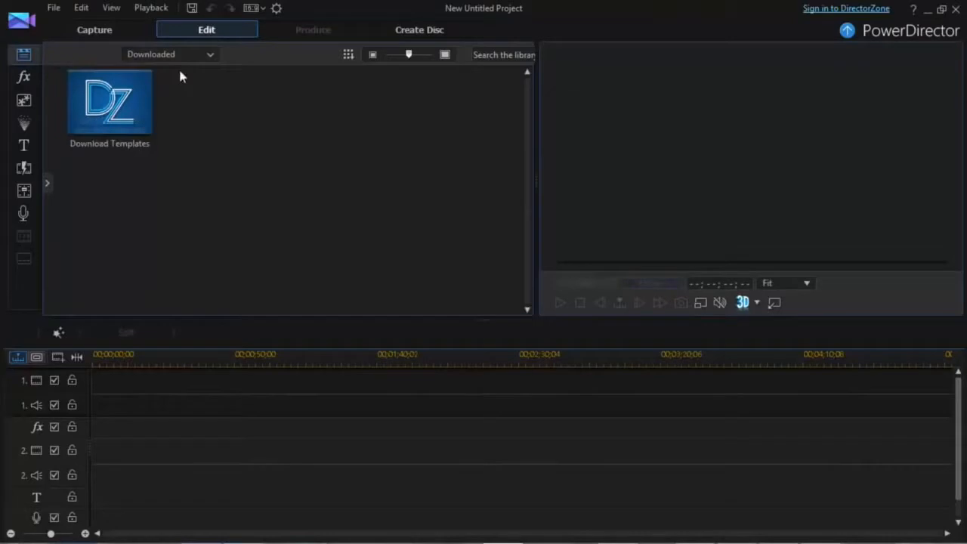
left_click(199, 56)
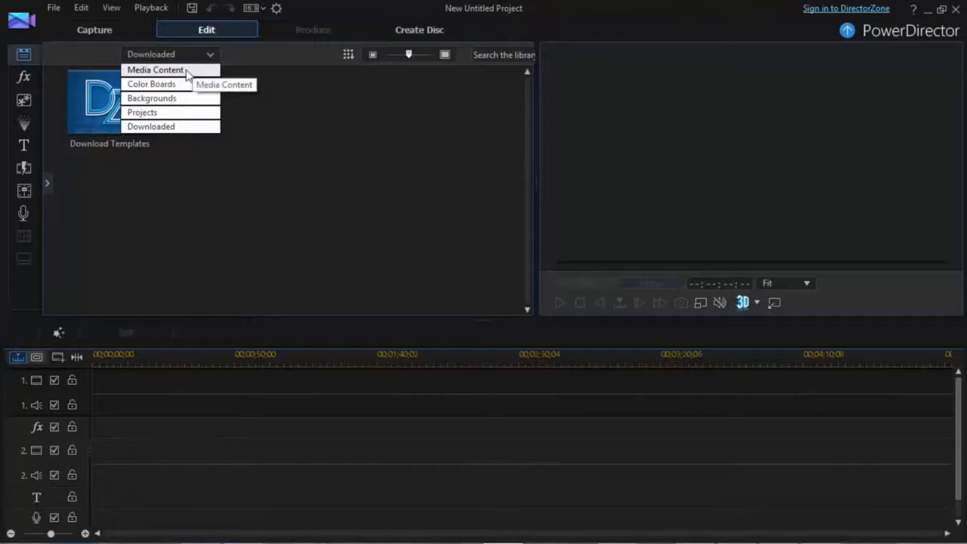
left_click(187, 71)
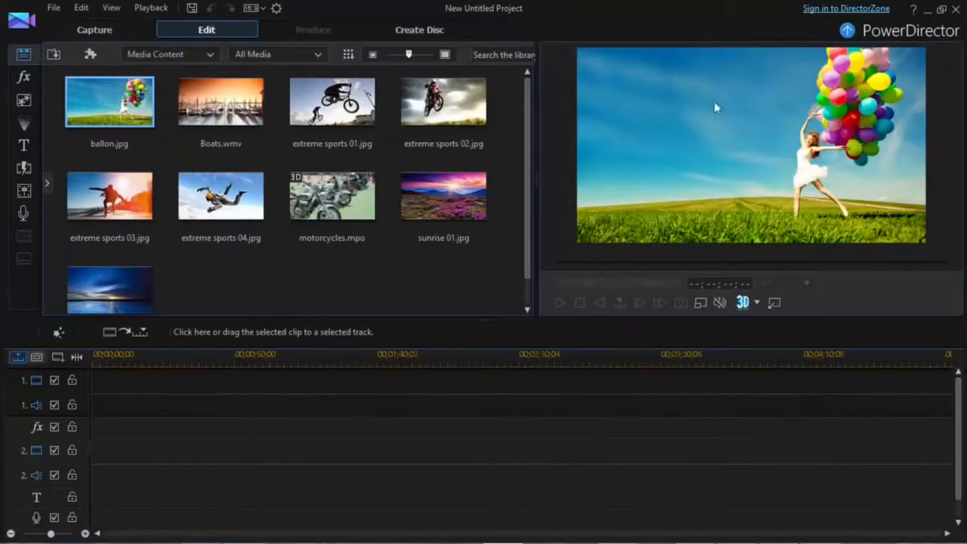
Step: Check the available 3D preview modes, and view the workspace as a storyboard before returning to the timeline
left_click(754, 304)
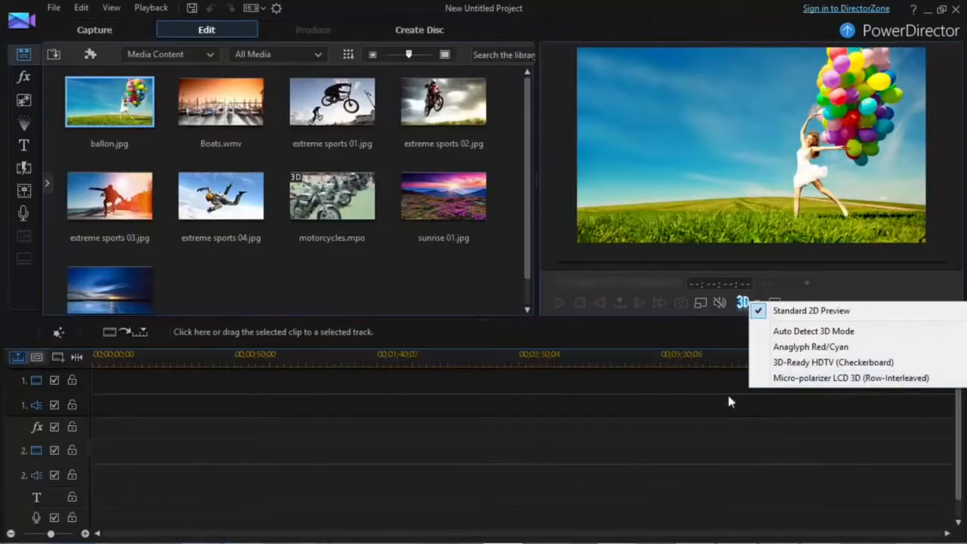
left_click(655, 433)
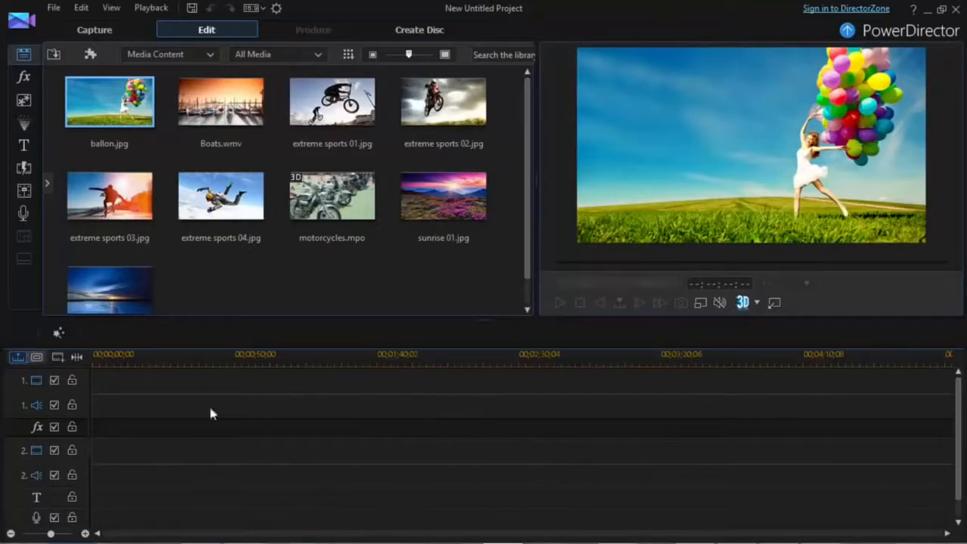
left_click(37, 358)
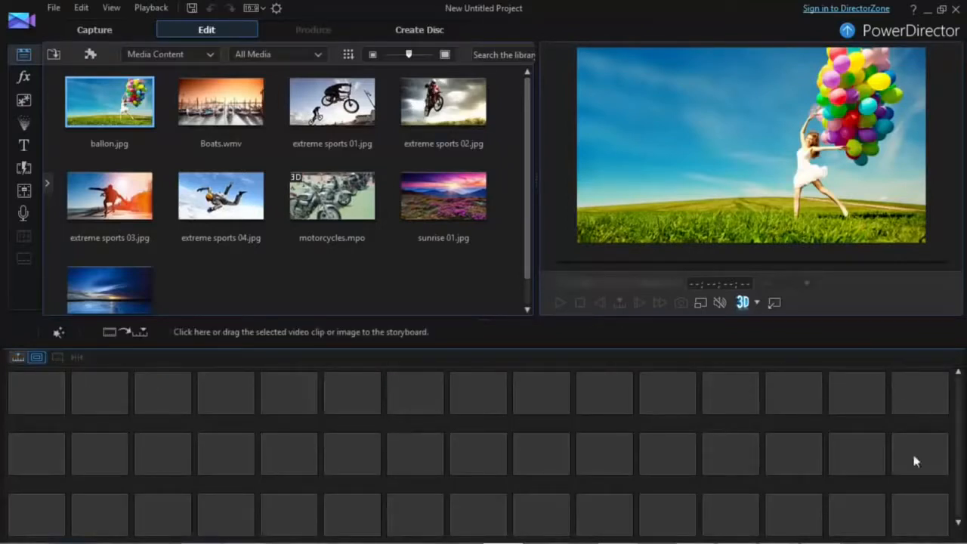
left_click(18, 358)
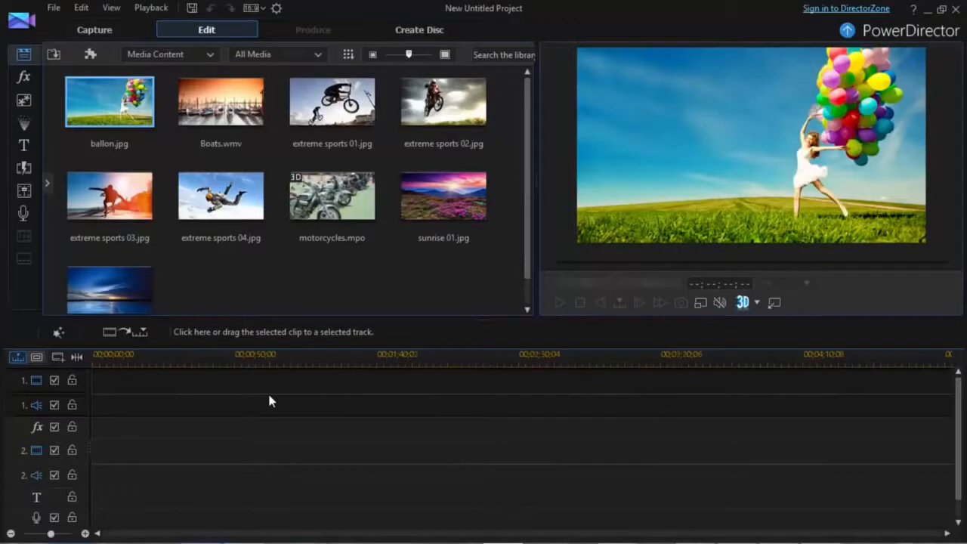
Step: Place Boats.wmv at the start of video track 1, then play it in the preview and stop playback
left_click(243, 119)
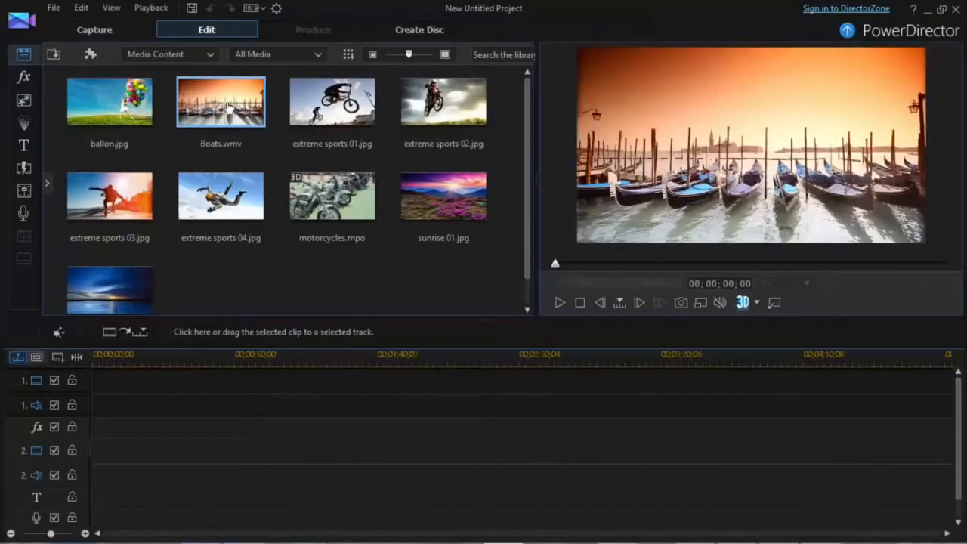
left_click_drag(227, 107, 91, 413)
left_click(562, 303)
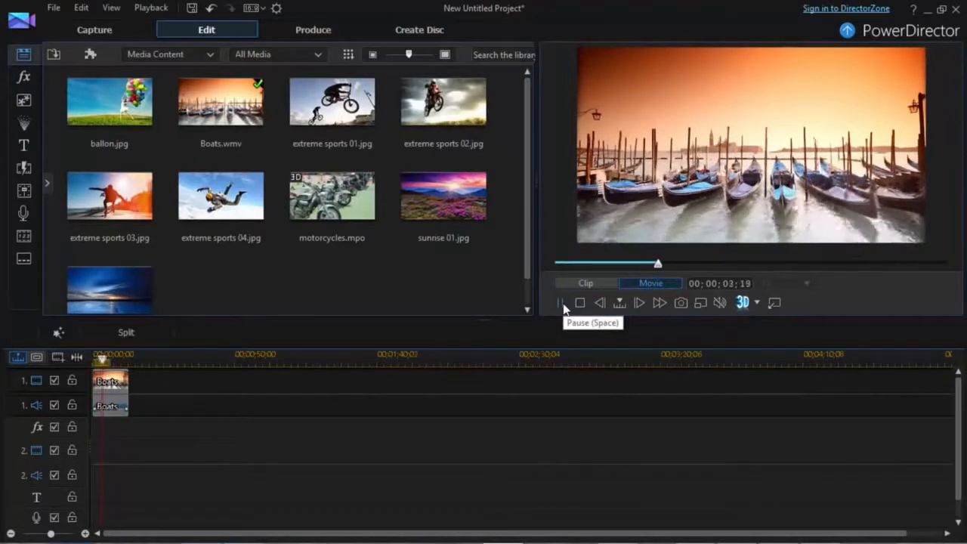
left_click(579, 303)
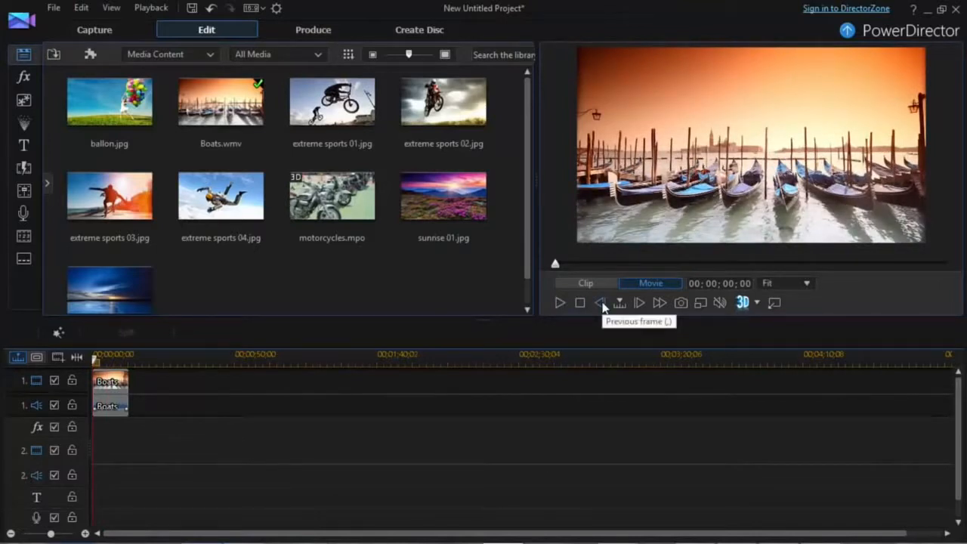
Step: Advance the Boats movie preview eight frames, one frame at a time, to 00;00;00;08
left_click(639, 303)
left_click(639, 303)
left_click(639, 303)
left_click(639, 303)
left_click(639, 303)
left_click(639, 303)
left_click(639, 303)
left_click(639, 303)
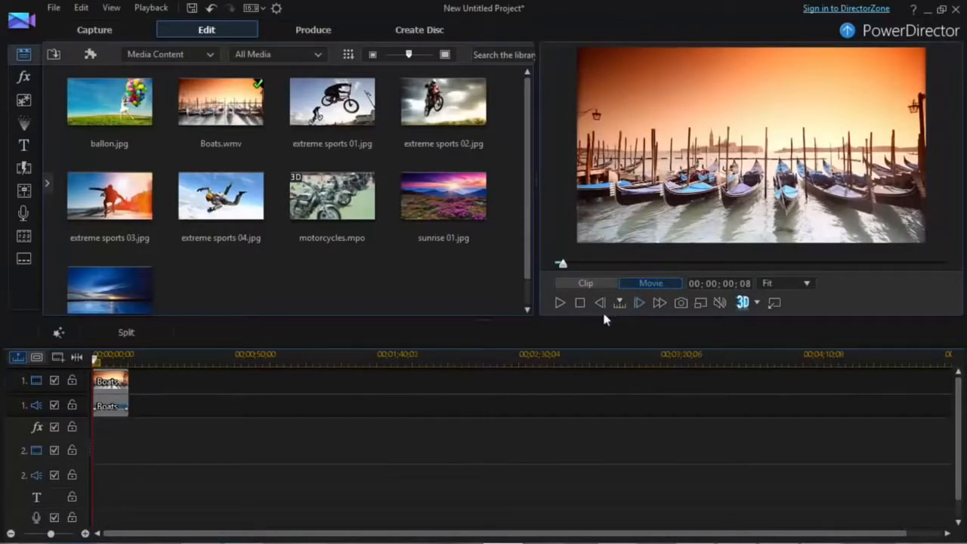
Step: Capture a snapshot of the current preview frame and save it to the library as "my photo" in JPG format
left_click(680, 302)
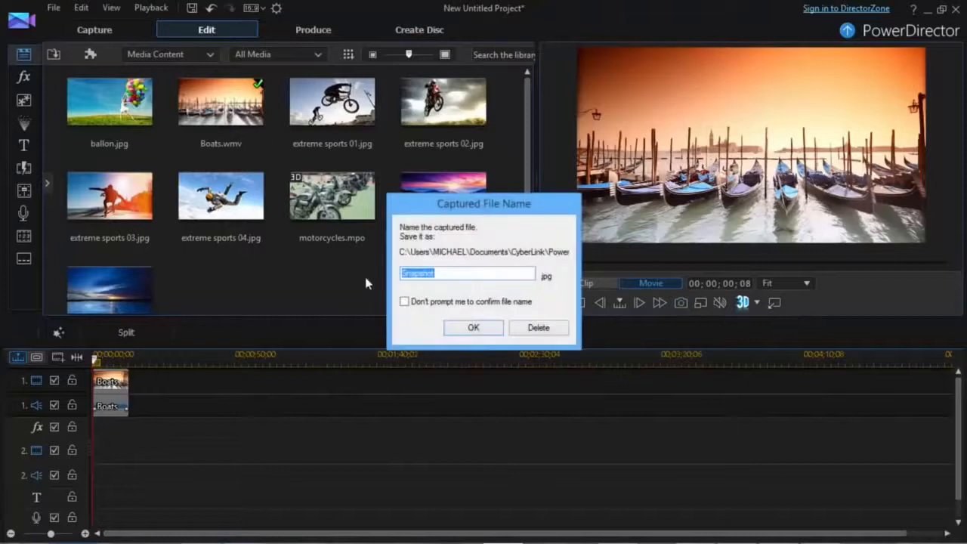
key("BackSpace")
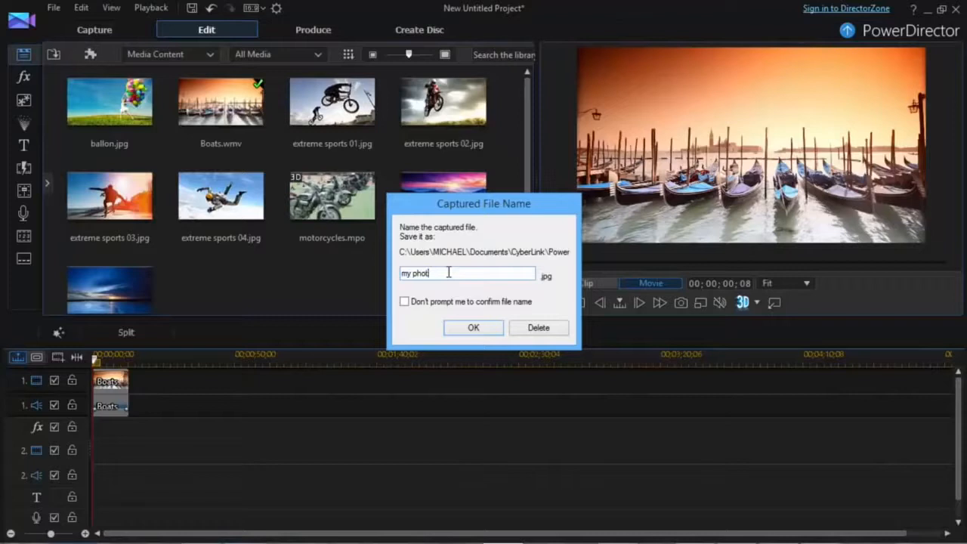
left_click(470, 328)
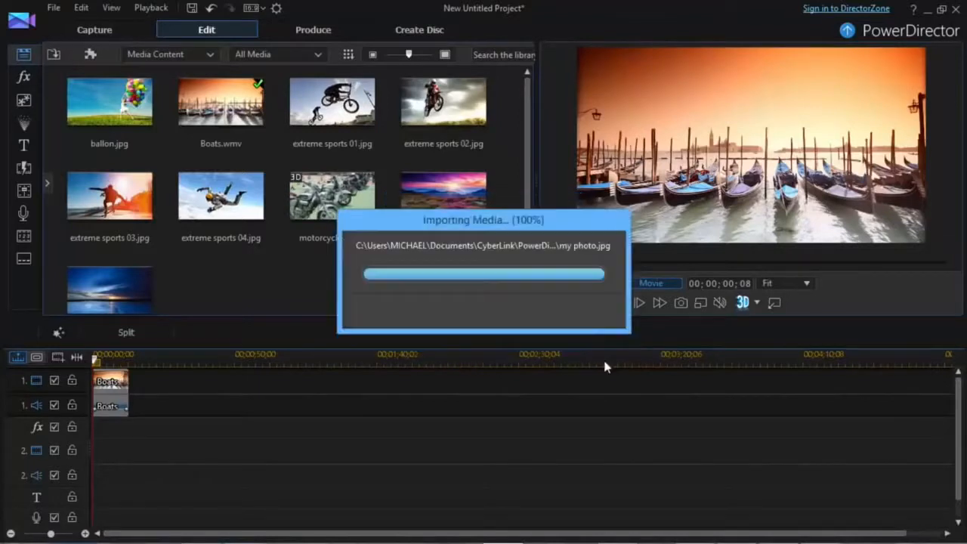
left_click(462, 214)
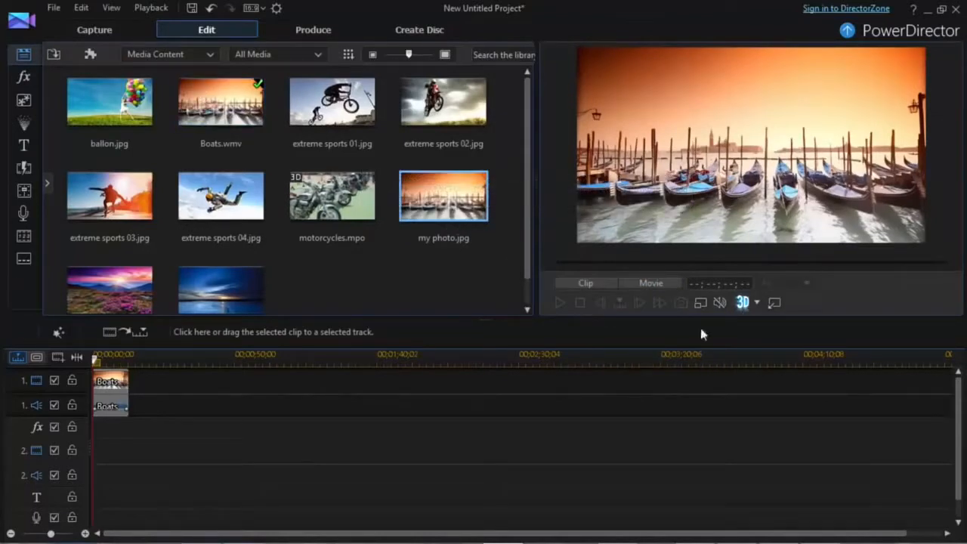
Step: Check the available preview quality and display options, including the Dual Preview choices, with no clip selected
left_click(163, 423)
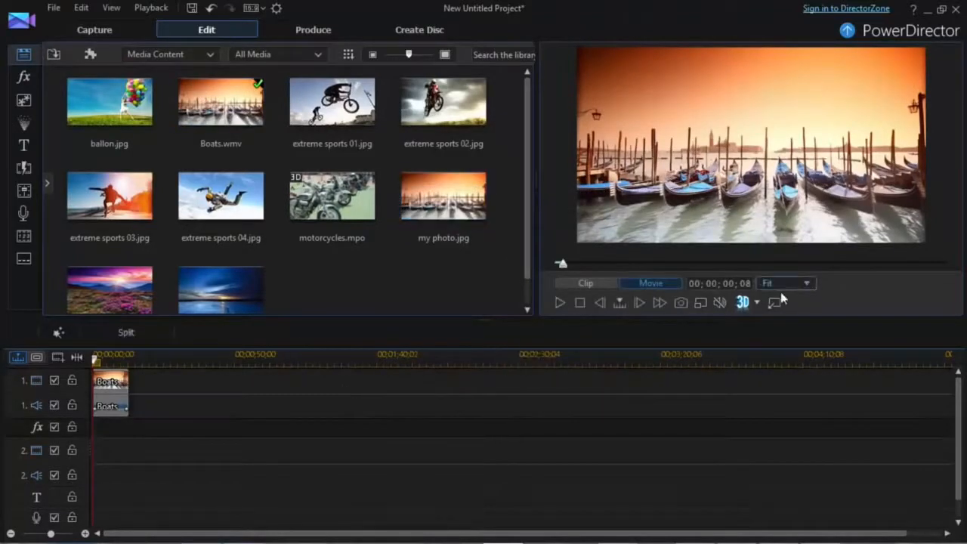
left_click(701, 303)
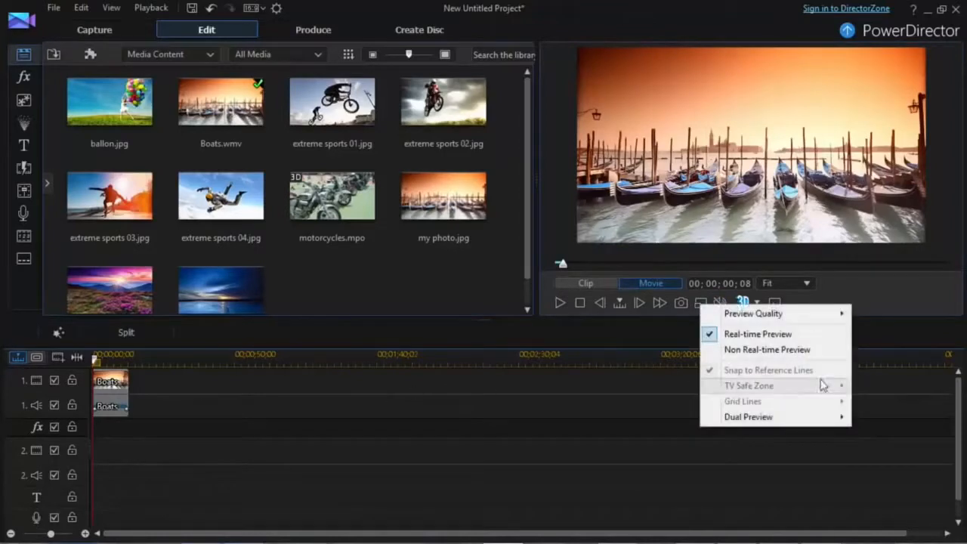
mouse_move(765, 321)
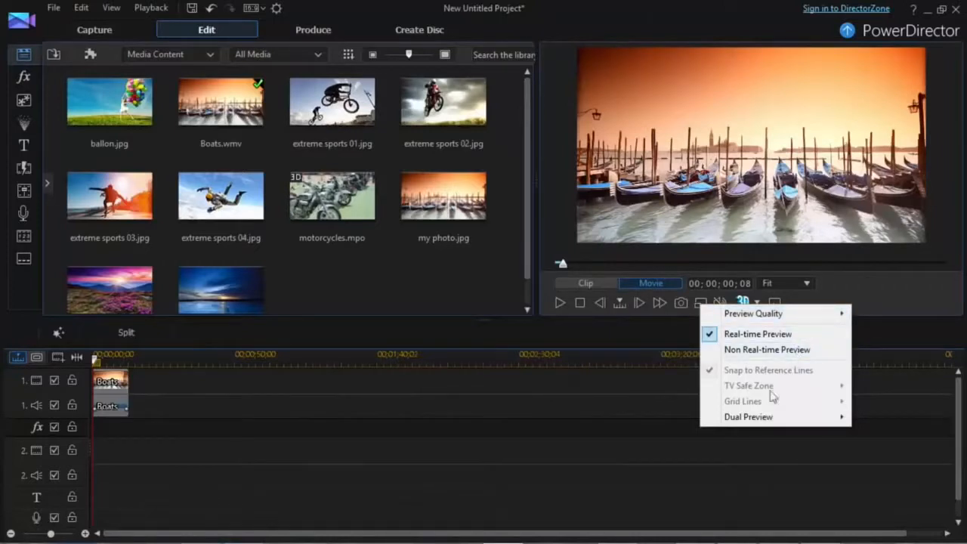
mouse_move(758, 420)
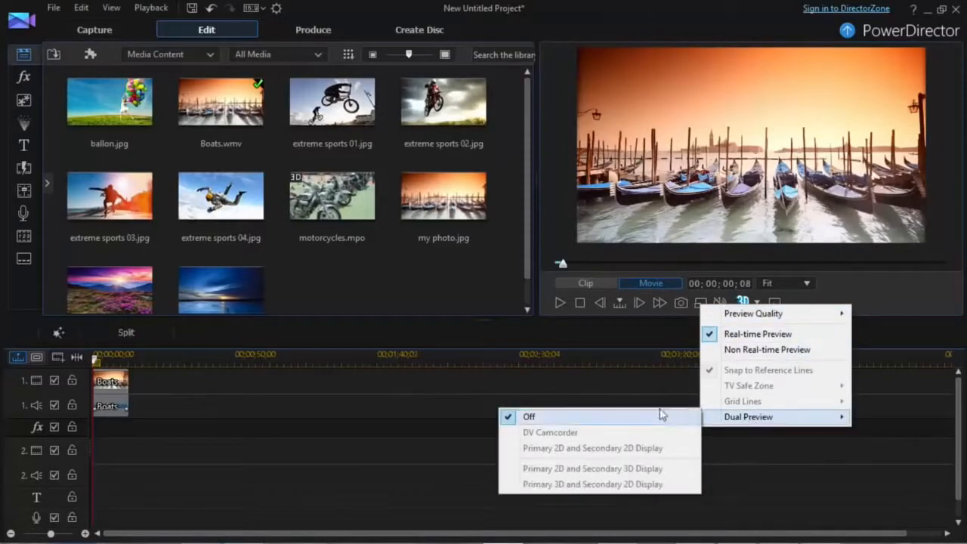
Step: Turn on the TV safe zone and 10 x 10 grid lines in the preview for the selected Boats clip
left_click(110, 405)
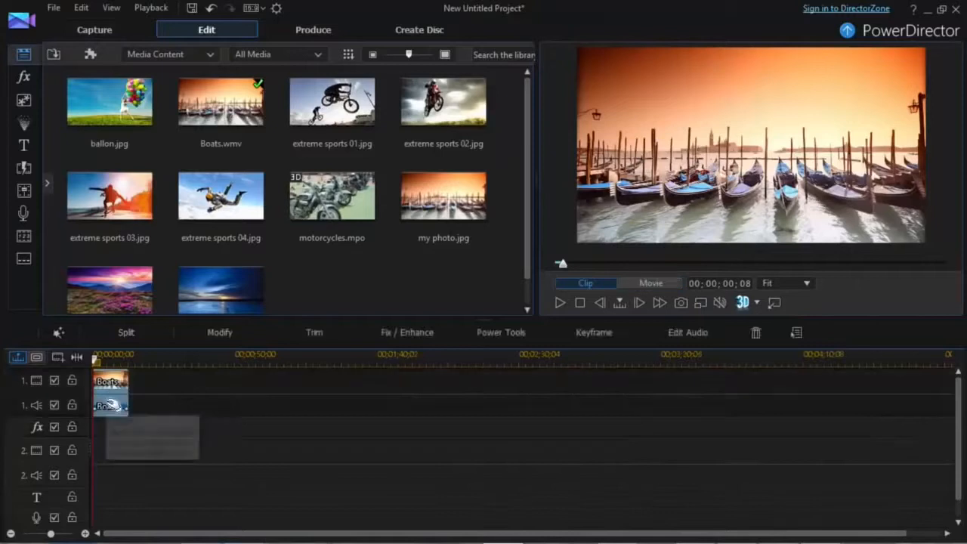
left_click(702, 302)
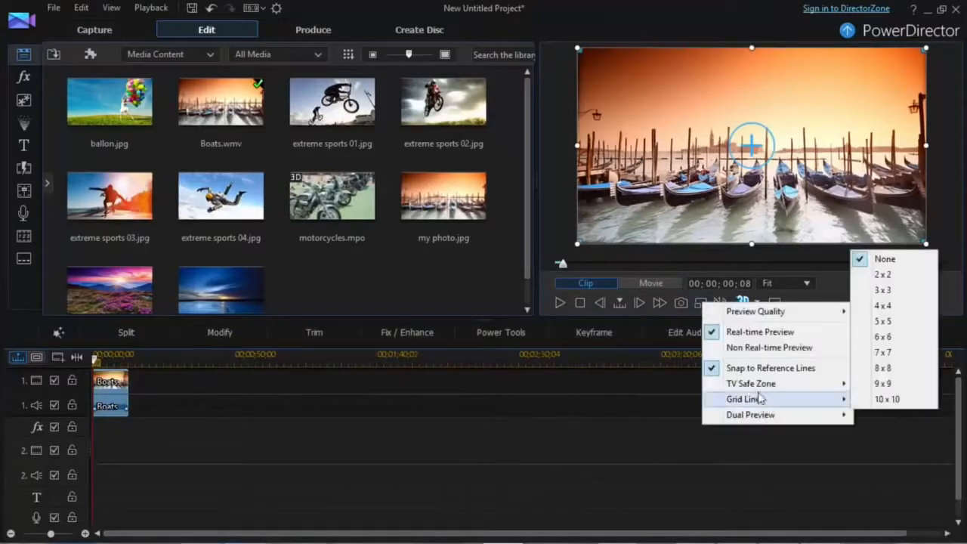
mouse_move(769, 389)
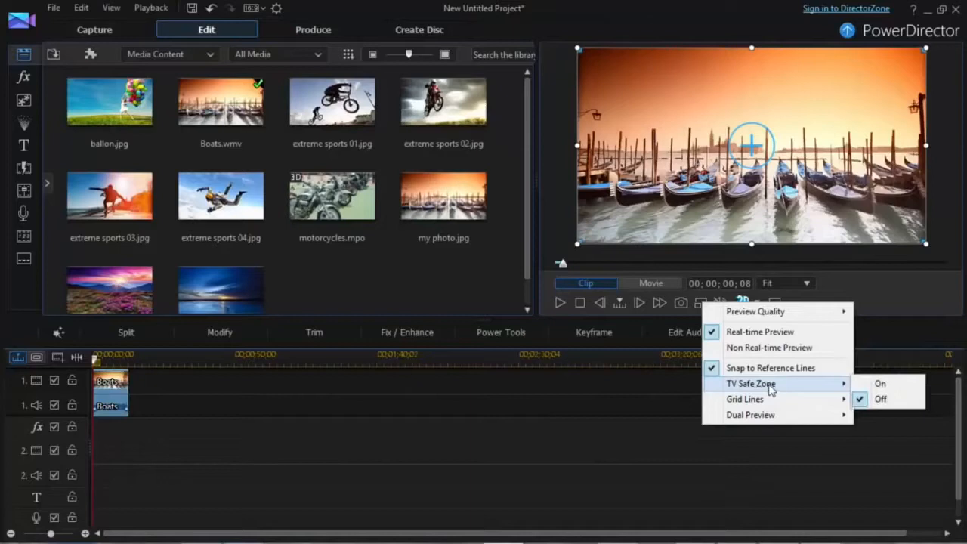
left_click(880, 386)
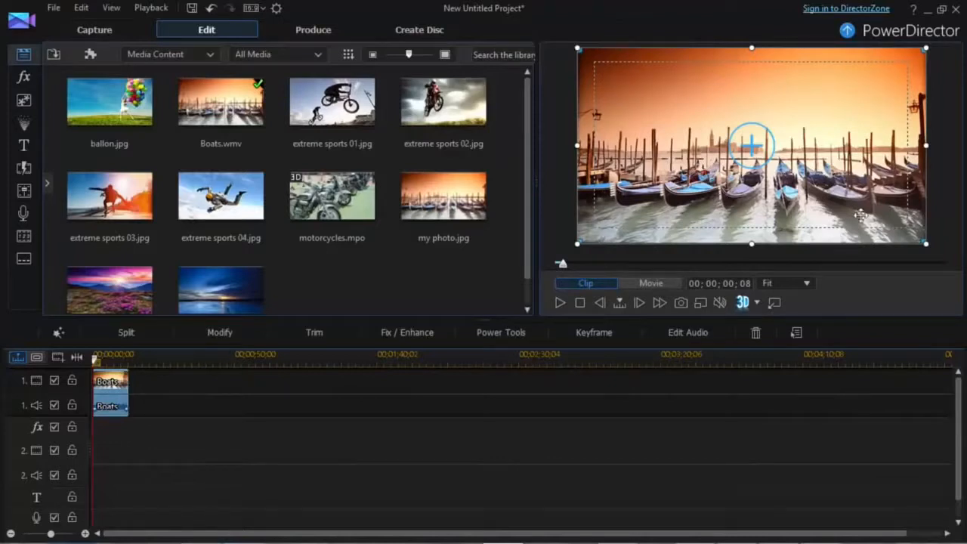
left_click(700, 303)
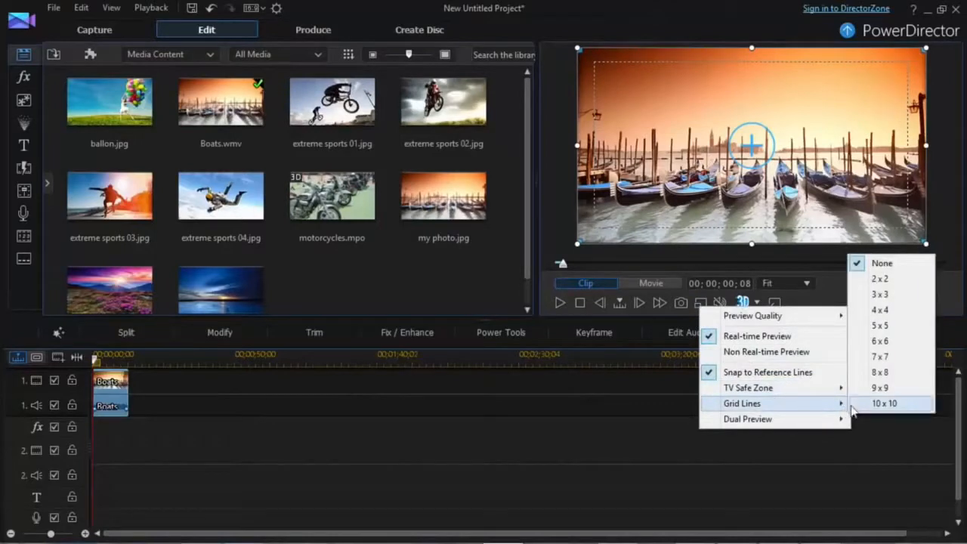
left_click(870, 404)
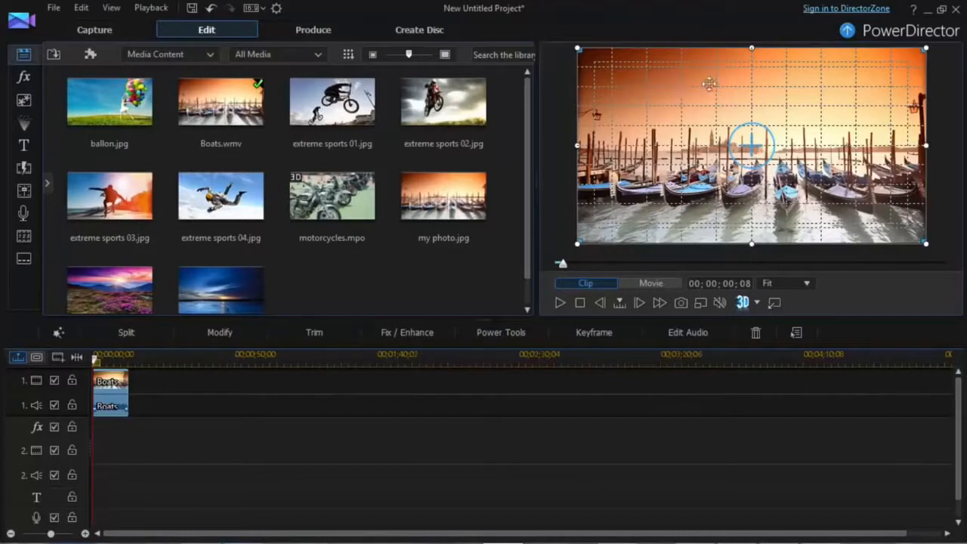
Step: Split the Boats clip on track 1 at 00;00;04;16 and again at about 7 seconds during playback
left_click(661, 450)
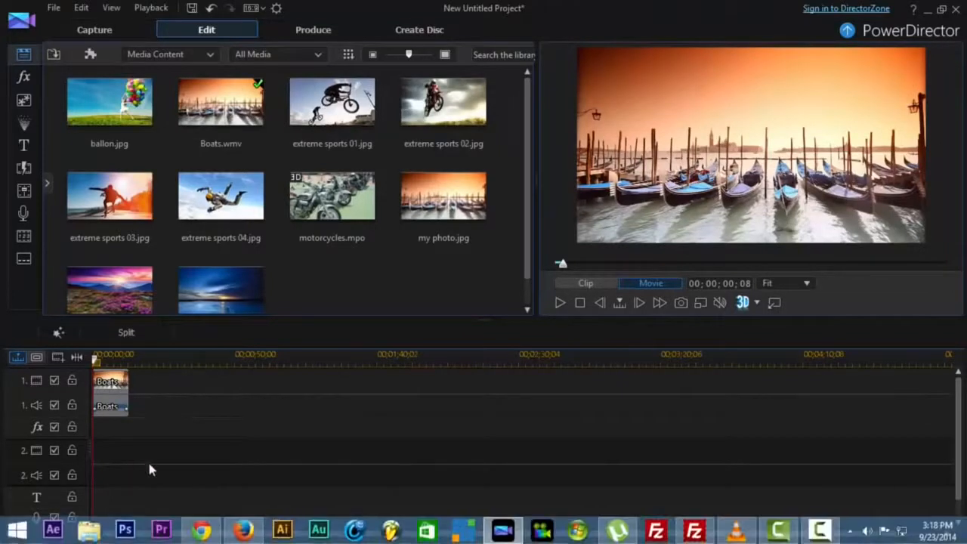
left_click(84, 533)
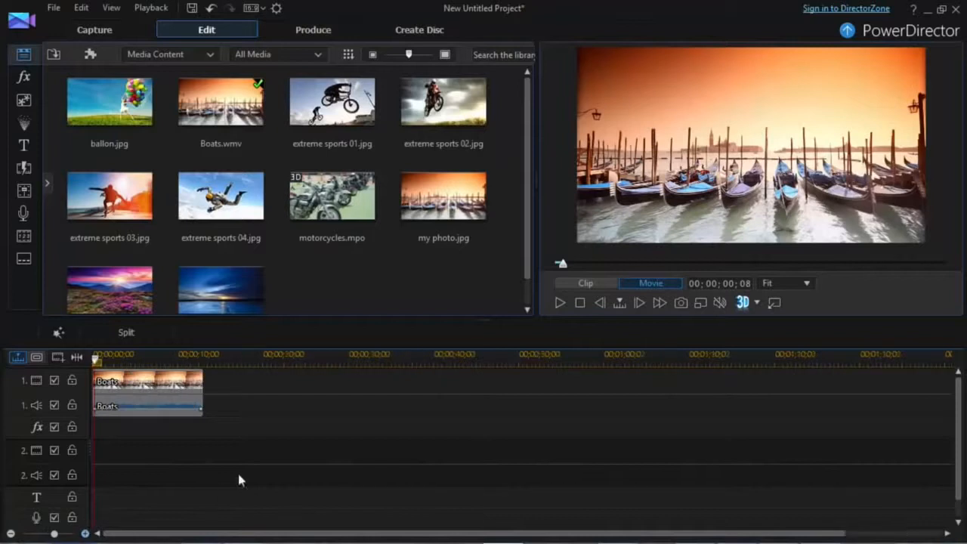
left_click(560, 303)
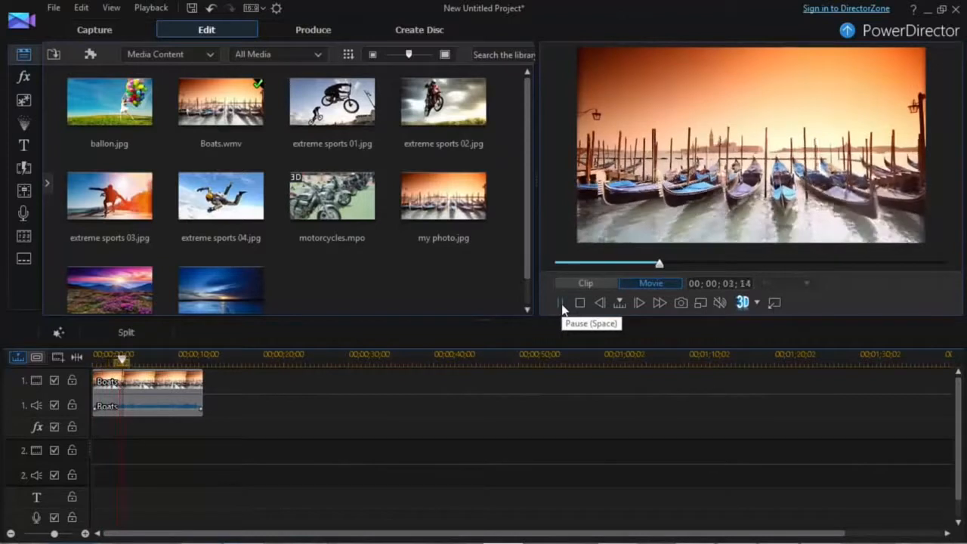
left_click(560, 303)
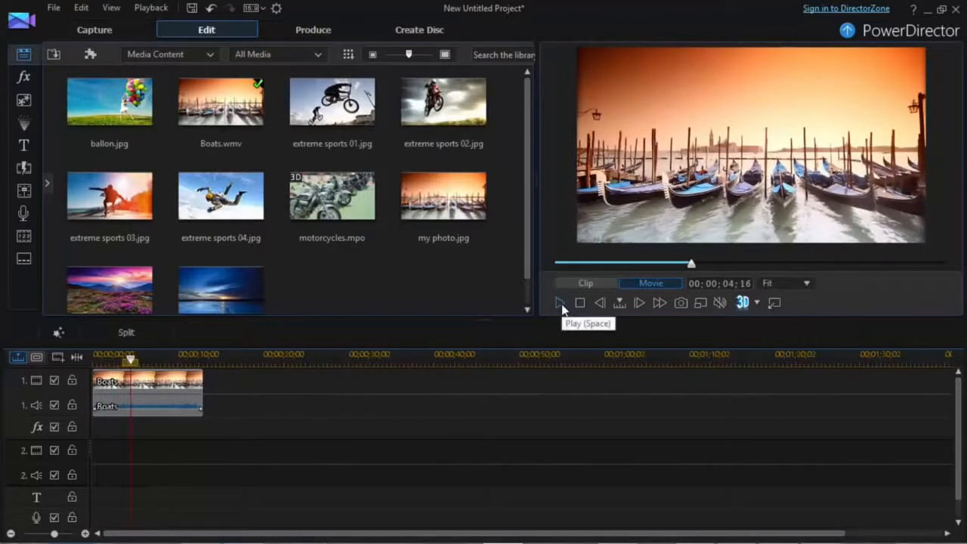
right_click(154, 391)
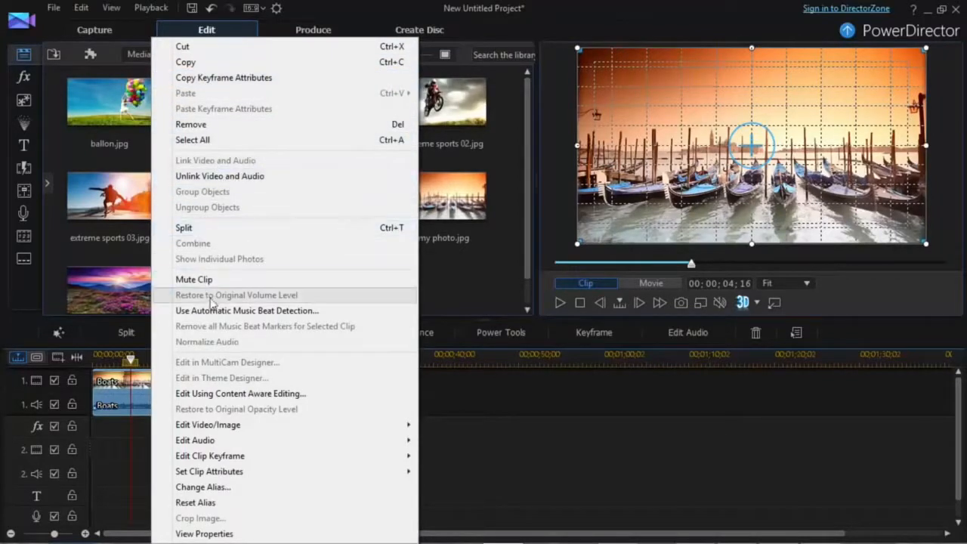
left_click(231, 234)
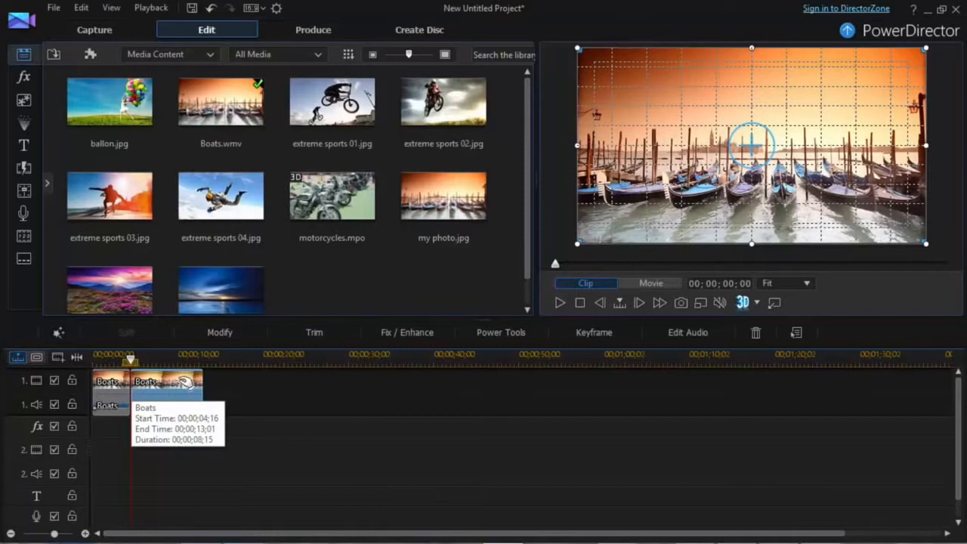
left_click(559, 303)
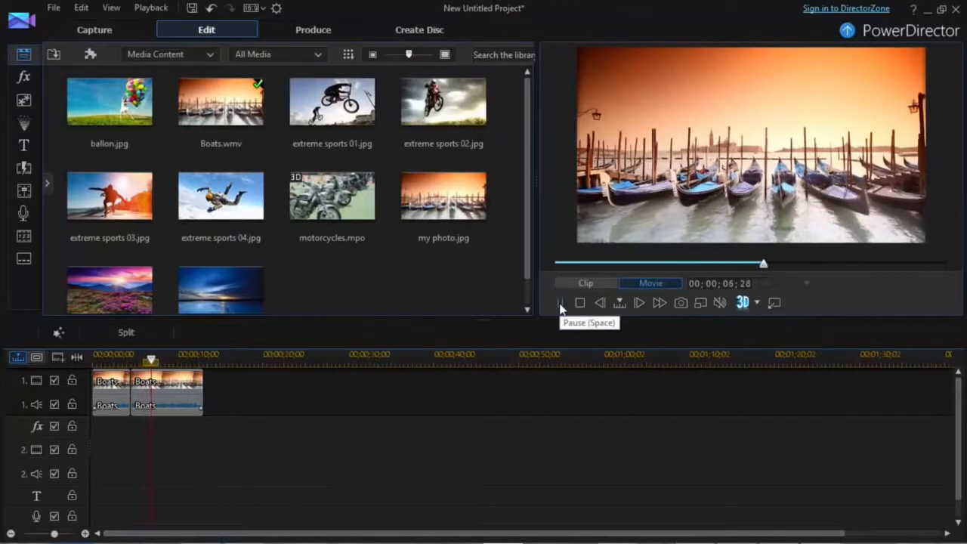
left_click(140, 332)
Step: Remove the middle piece of the split Boats clip and fill the gap
left_click(145, 398)
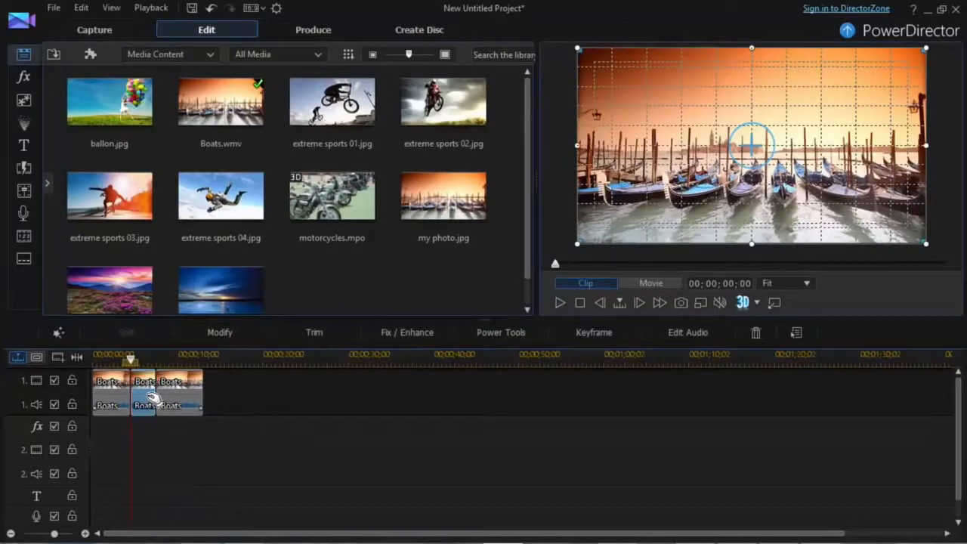
right_click(149, 396)
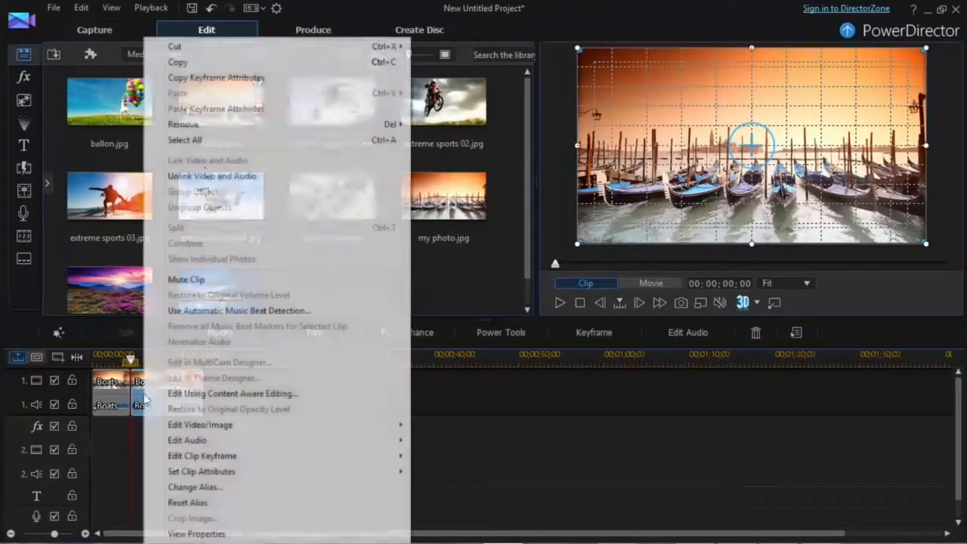
mouse_move(219, 132)
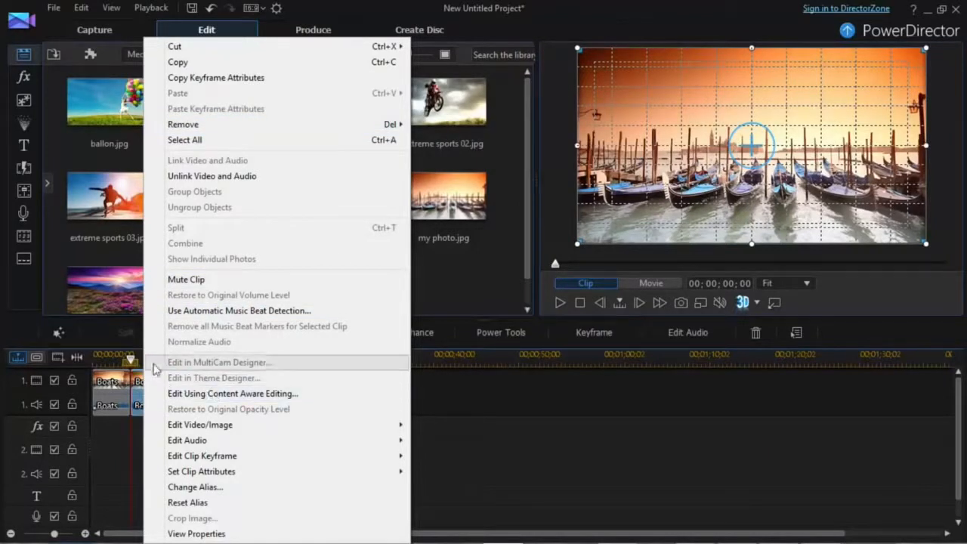
mouse_move(227, 126)
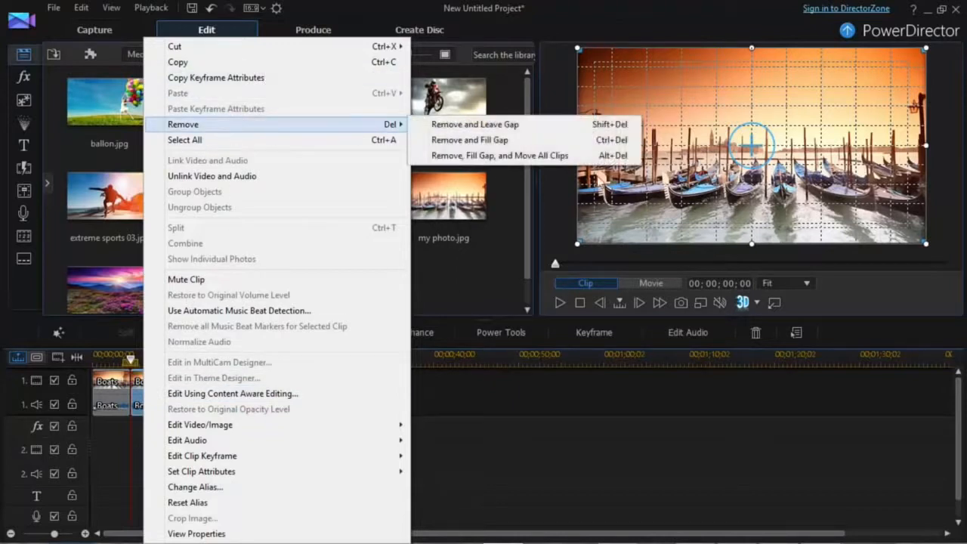
left_click(525, 144)
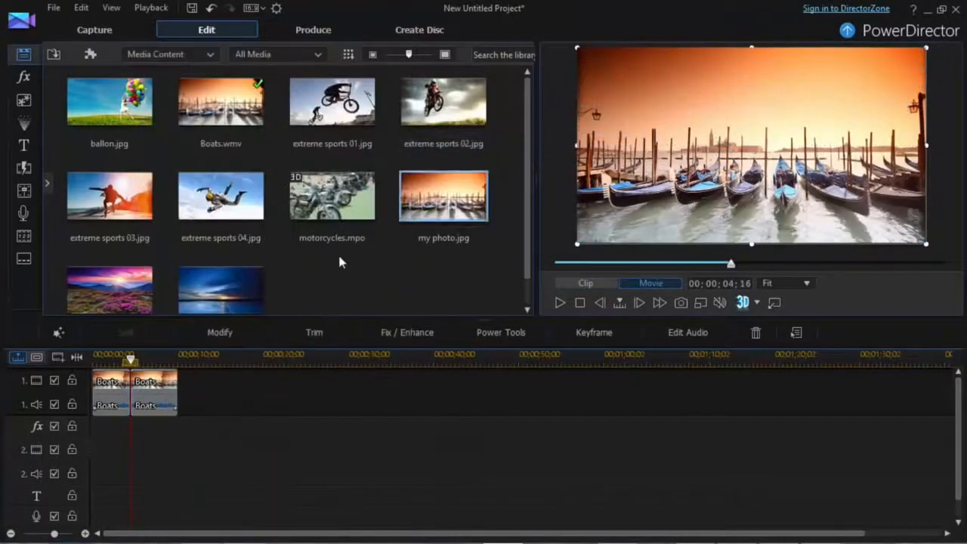
Step: Play the shortened movie up to 00;00;07;22, and unlink the second Boats clip's video and audio
left_click(560, 303)
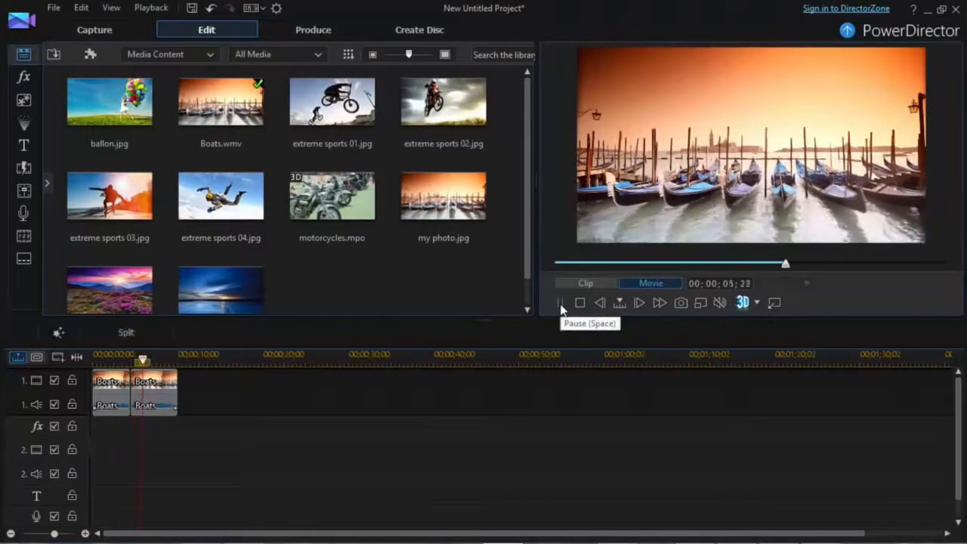
left_click(560, 303)
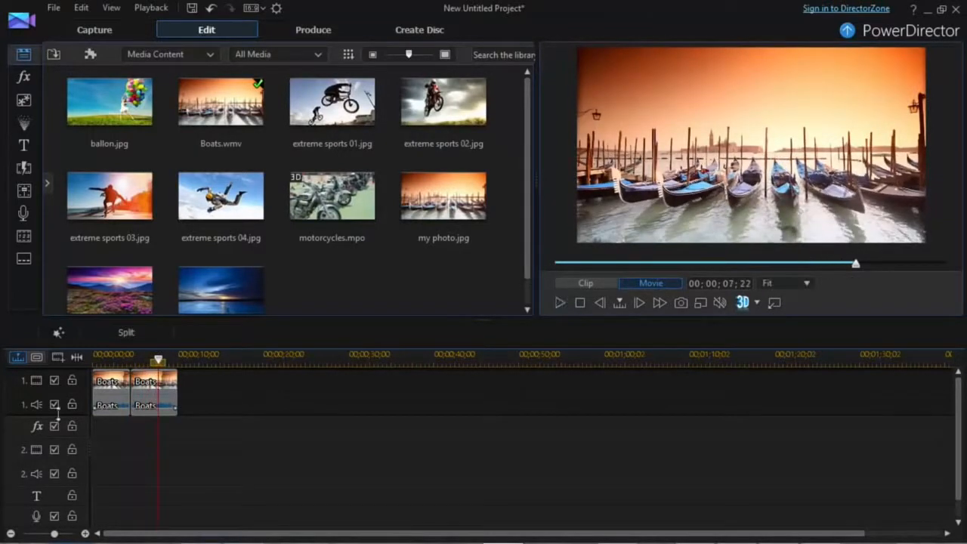
left_click(160, 389)
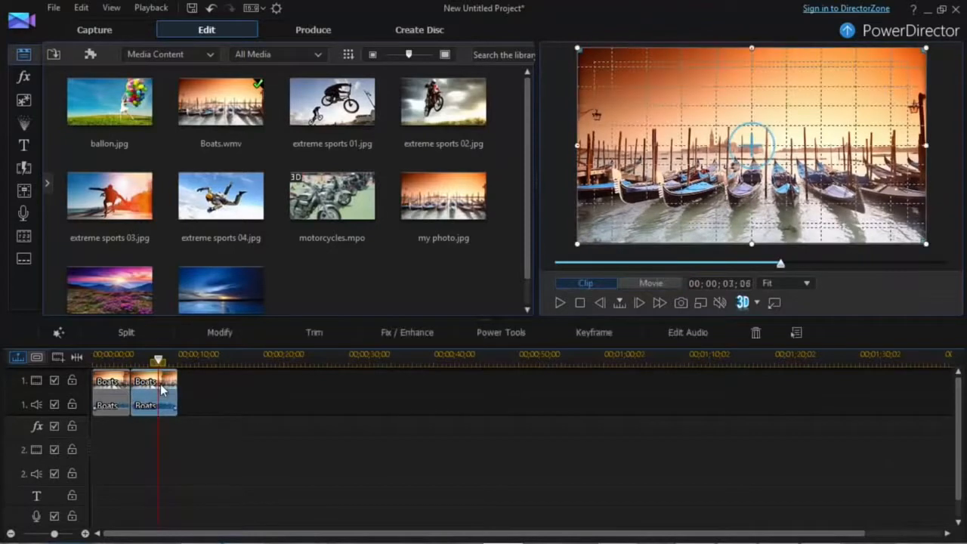
right_click(161, 390)
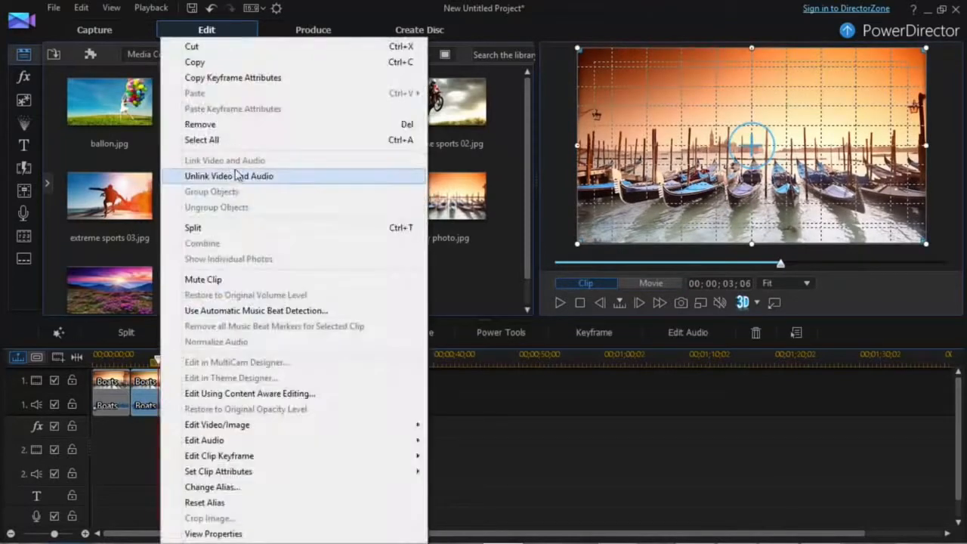
left_click(234, 175)
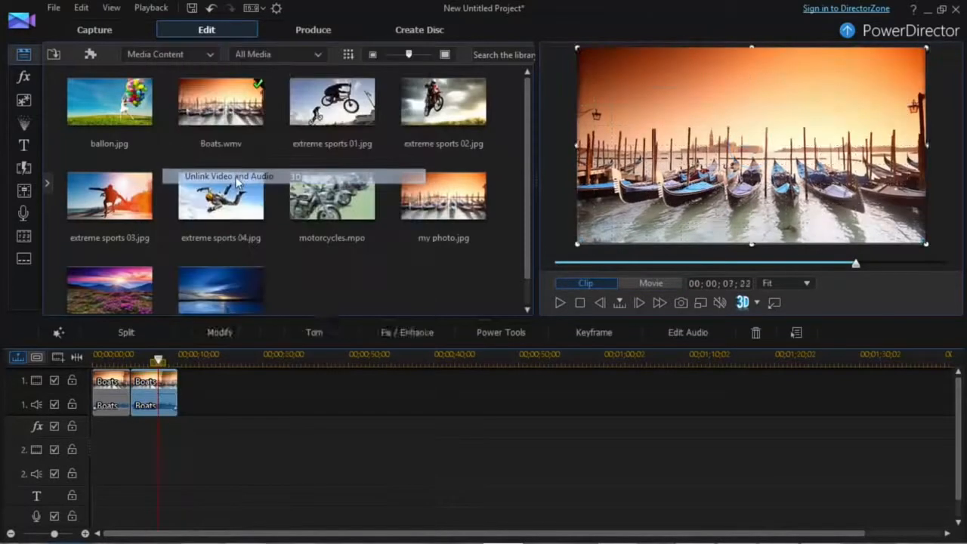
Step: Select the video and audio parts of the second Boats clip separately, and link them back together
left_click(161, 385)
mouse_move(155, 408)
left_mouse_down()
mouse_move(161, 464)
mouse_move(162, 400)
left_mouse_up()
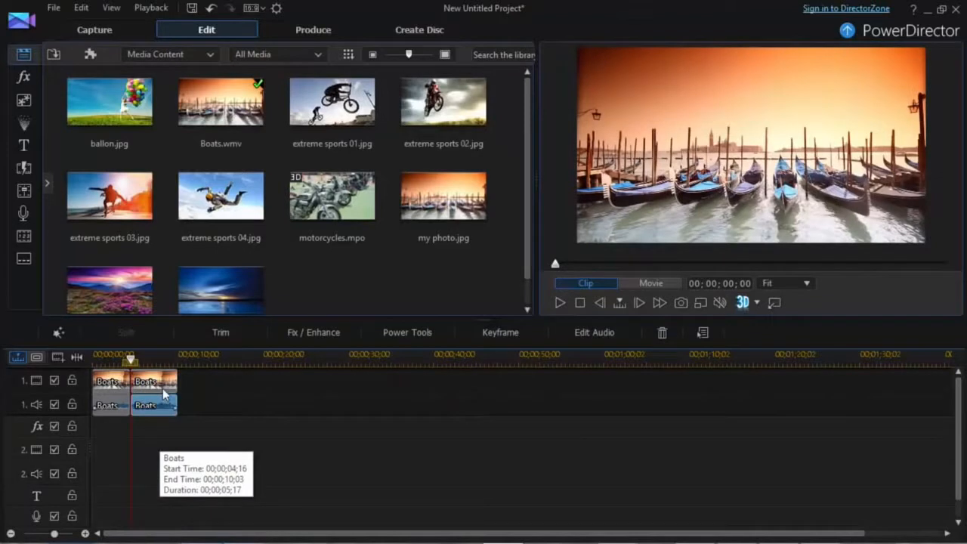
left_click(162, 388)
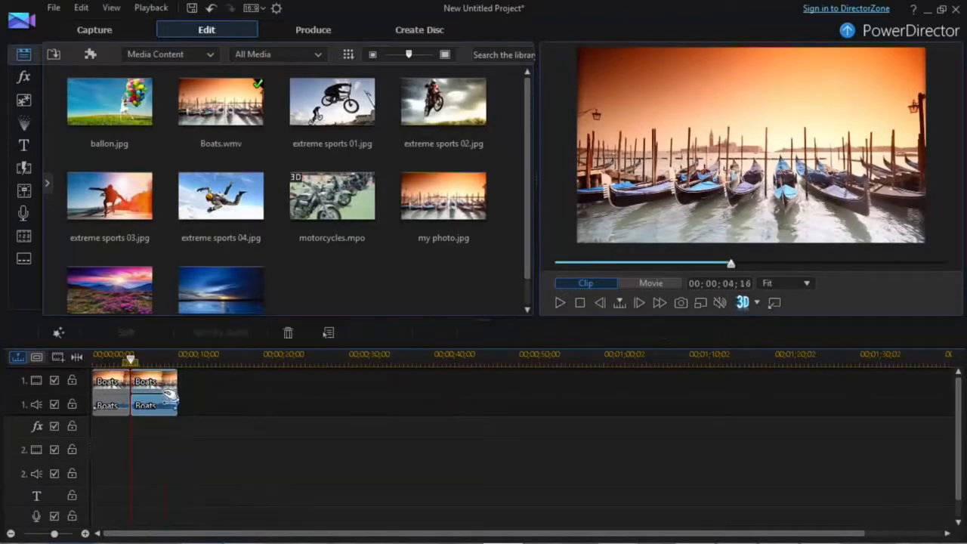
right_click(164, 392)
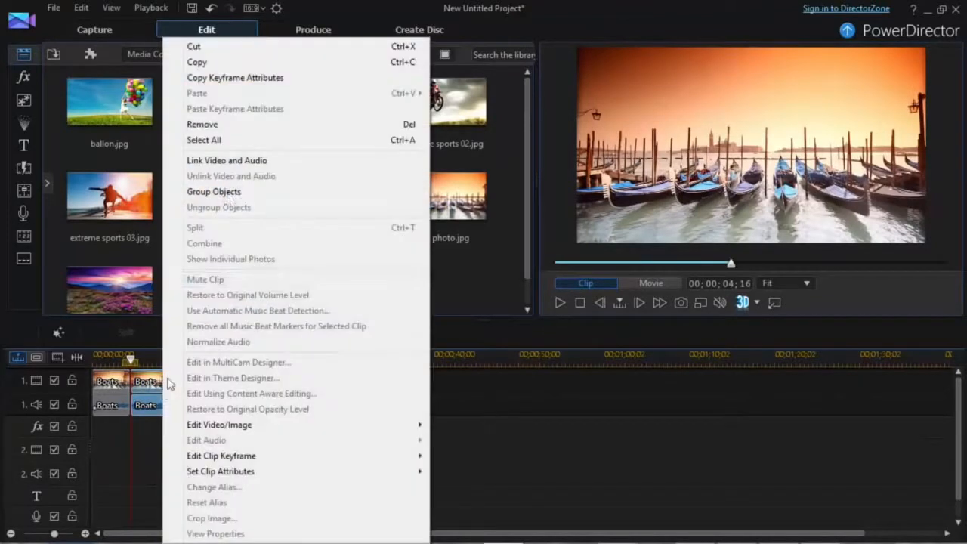
left_click(236, 161)
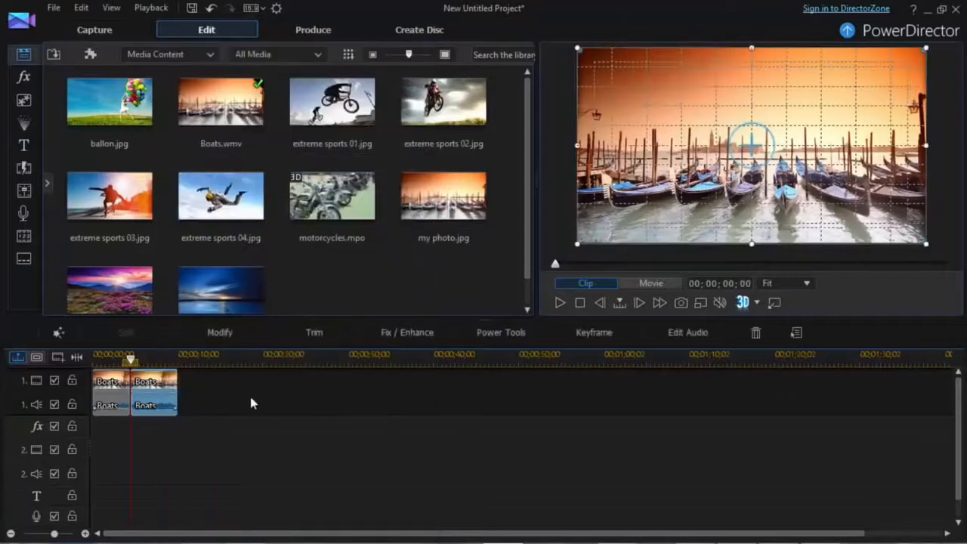
Step: Open the Power Tools for the second Boats clip and play it forward with Video in Reverse off
left_click(151, 358)
left_click(166, 358)
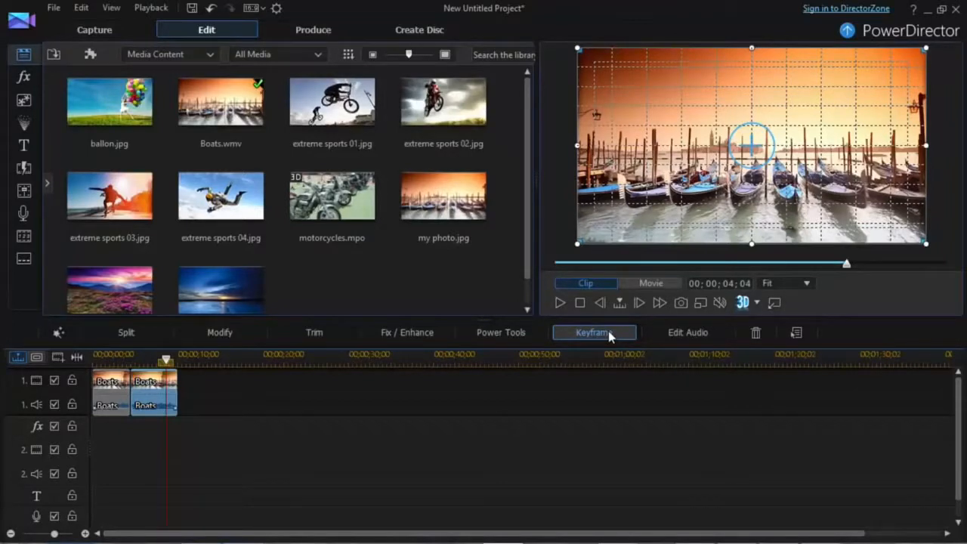
left_click(513, 337)
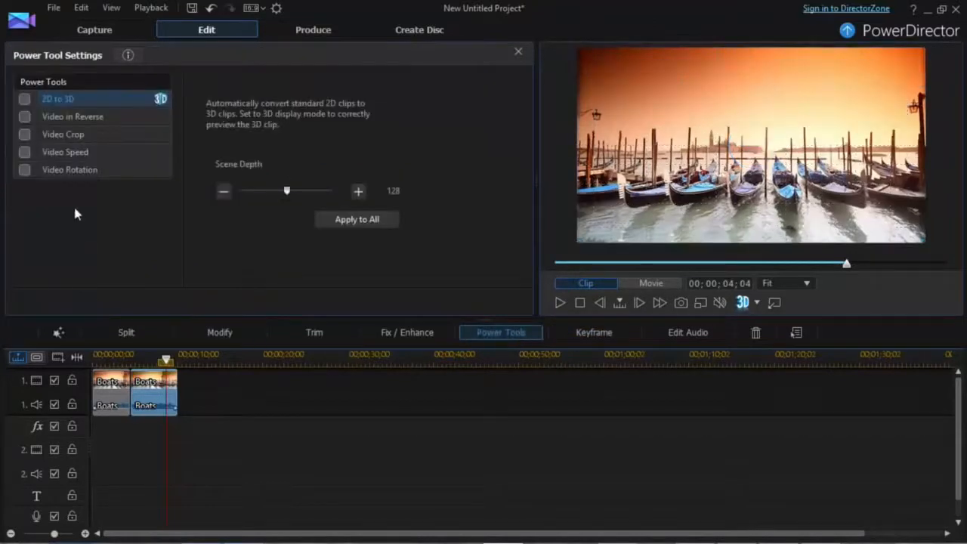
left_click(25, 117)
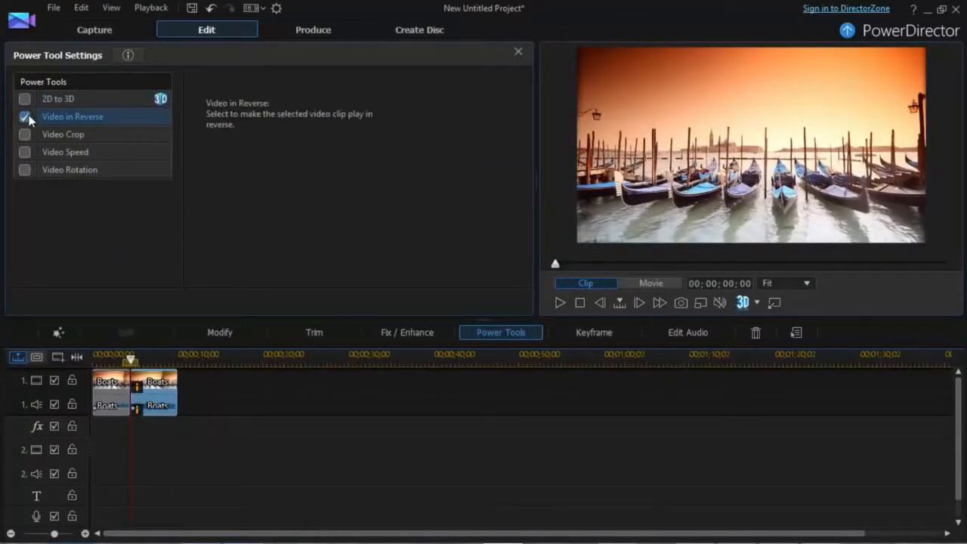
left_click(26, 118)
left_click(559, 303)
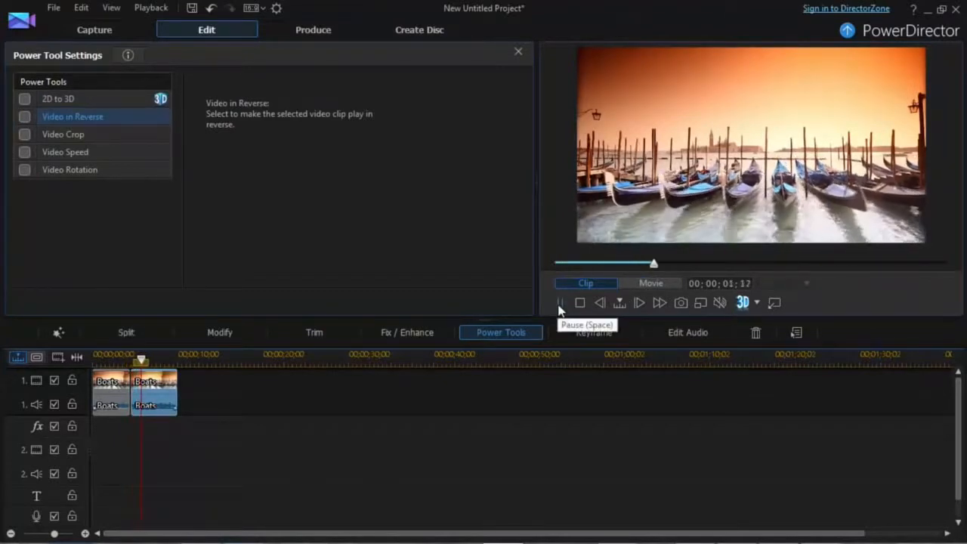
left_click(559, 303)
Step: Try Video in Reverse on the second Boats clip, play it backwards, and turn the effect off
left_click(24, 116)
left_click(559, 304)
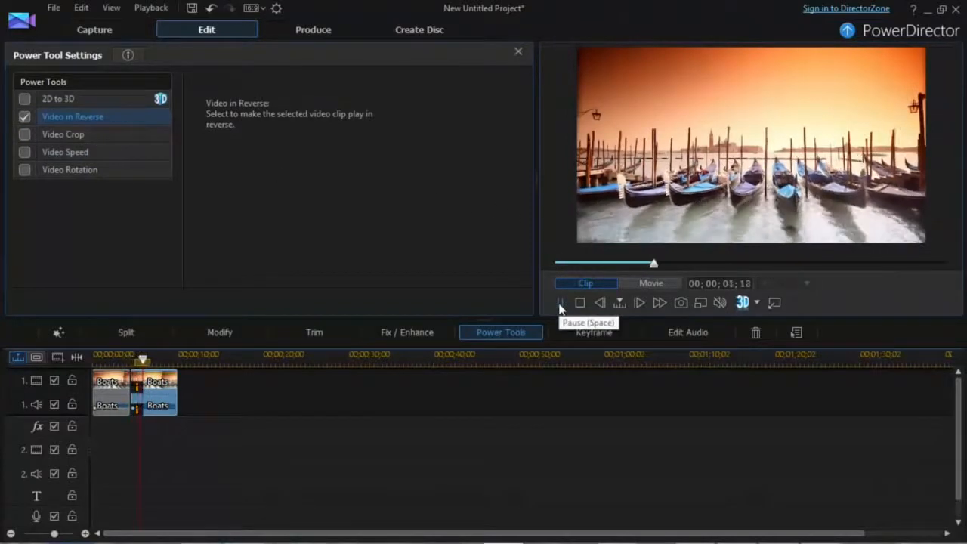
left_click(559, 303)
left_click(25, 117)
Step: Try Video Crop on the second Boats clip, shrinking the starting crop frame and moving it to the picture's upper-right corner
left_click(25, 134)
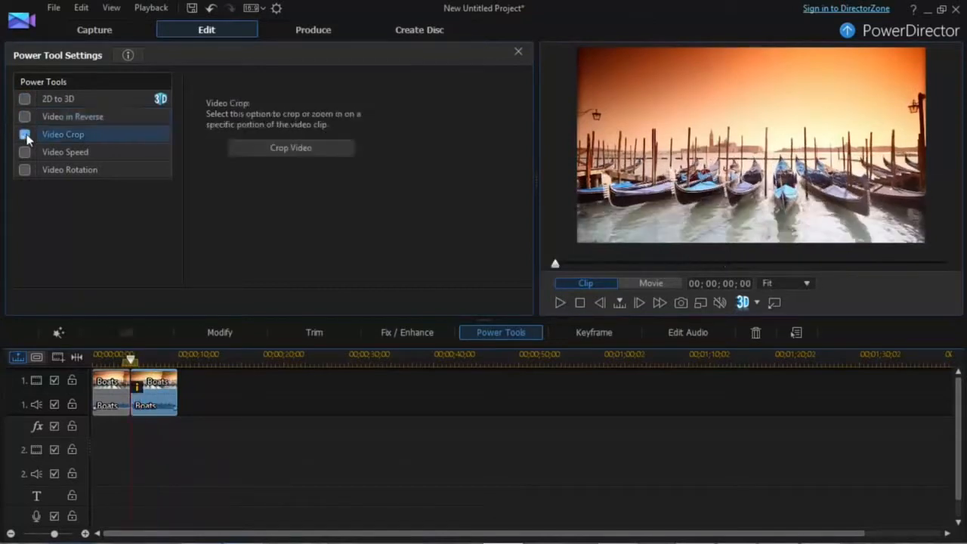
left_click(277, 147)
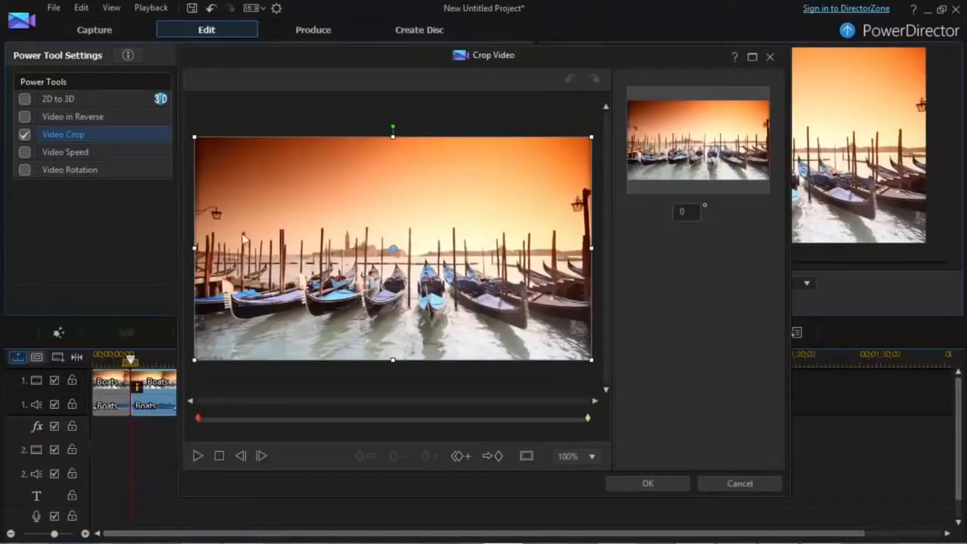
left_click_drag(196, 248, 306, 244)
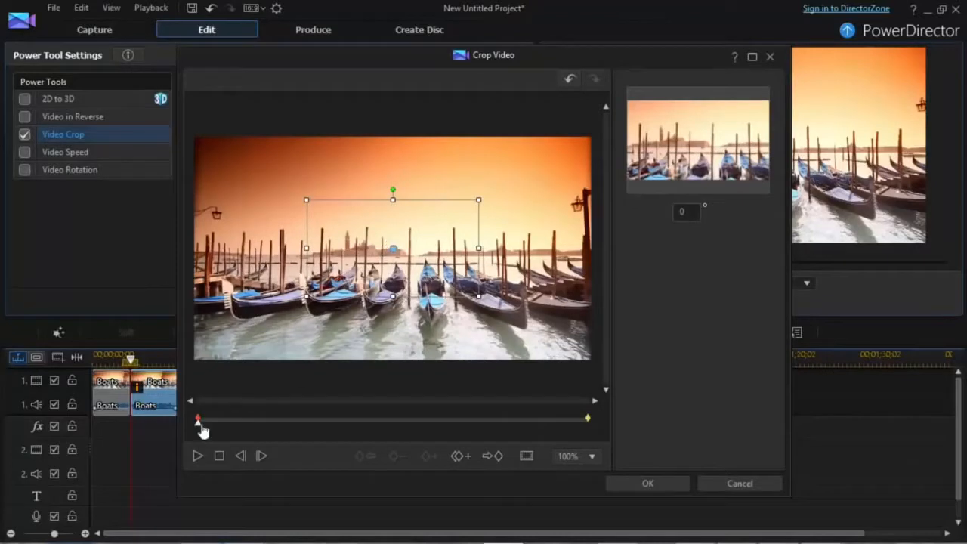
left_click_drag(201, 425, 261, 422)
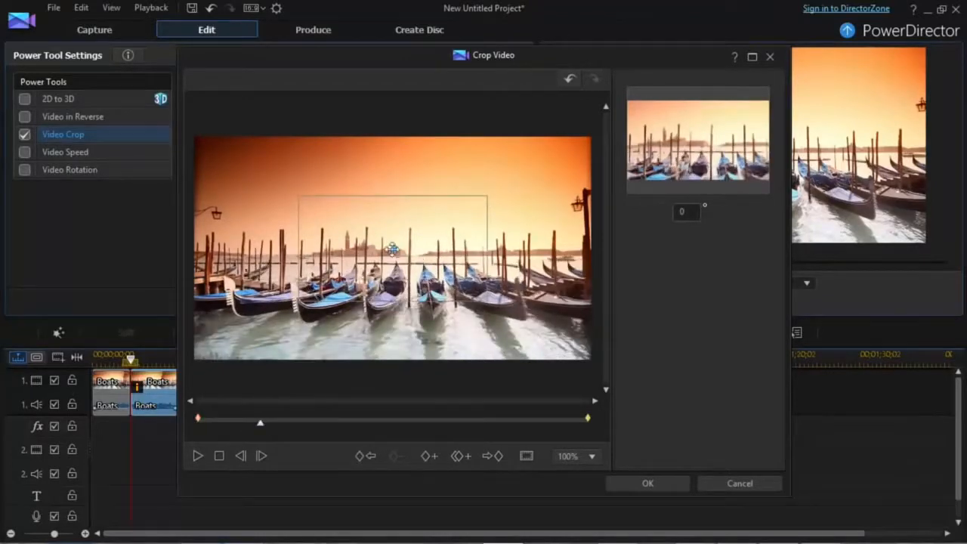
left_click_drag(392, 249, 504, 190)
Step: Preview the crop frame's motion through the second Boats clip and apply the crop
left_click_drag(200, 424, 302, 422)
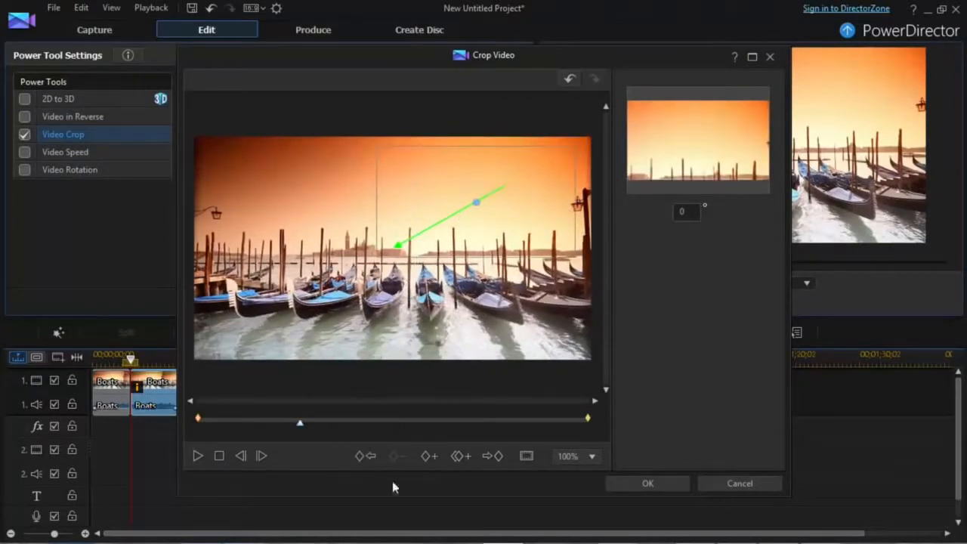
left_click(198, 456)
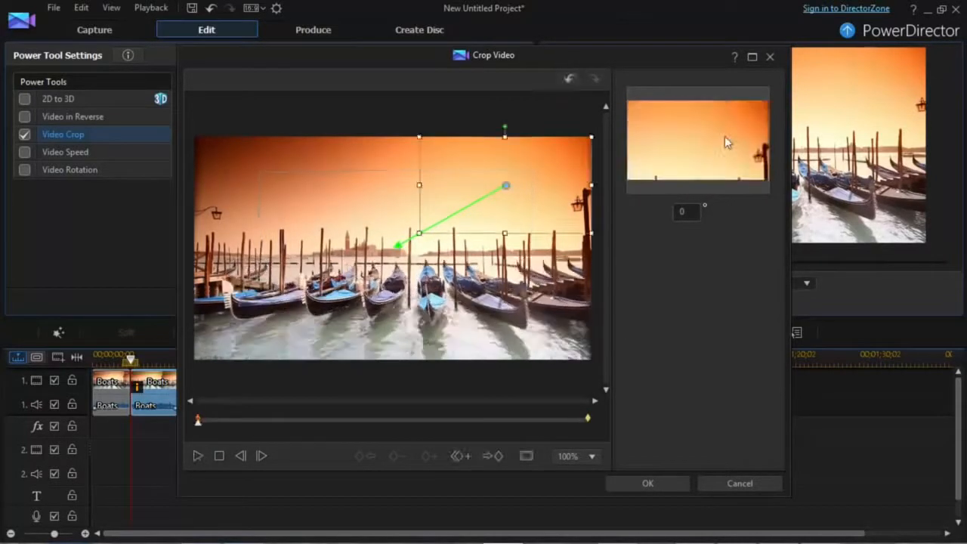
left_click(196, 456)
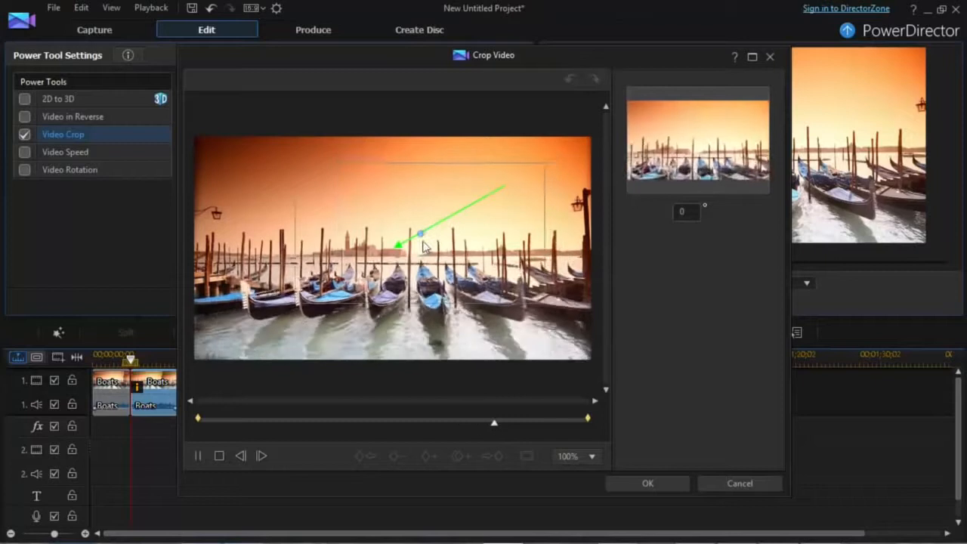
left_click(648, 484)
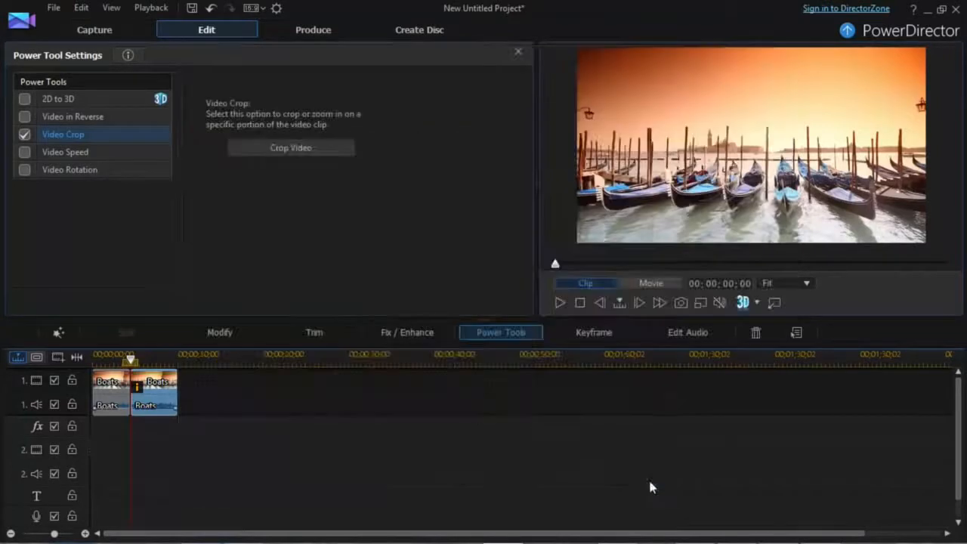
Step: Replace Video Crop with Video Speed on the second Boats clip, play it at 9.30 X, and set the multiplier to 1.10 X
left_click(25, 153)
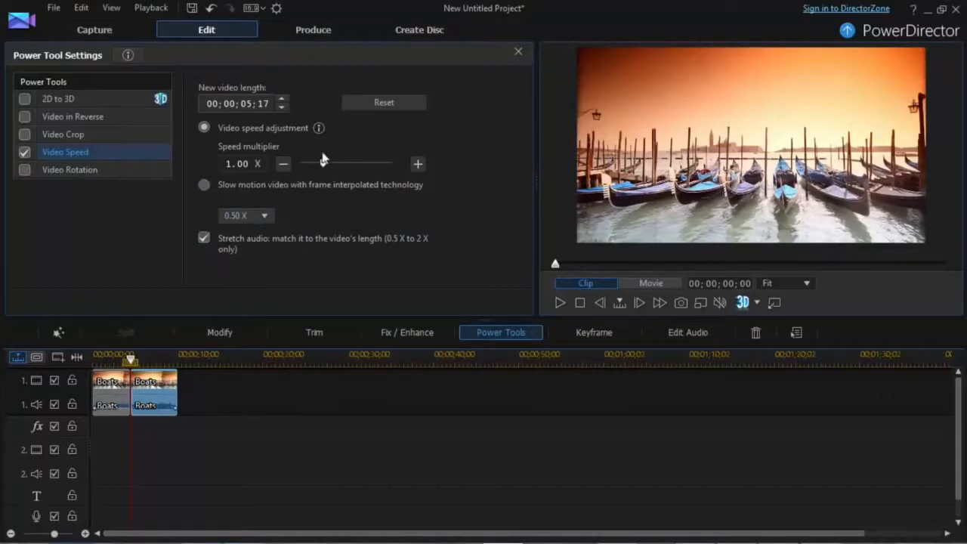
left_click_drag(323, 161, 344, 167)
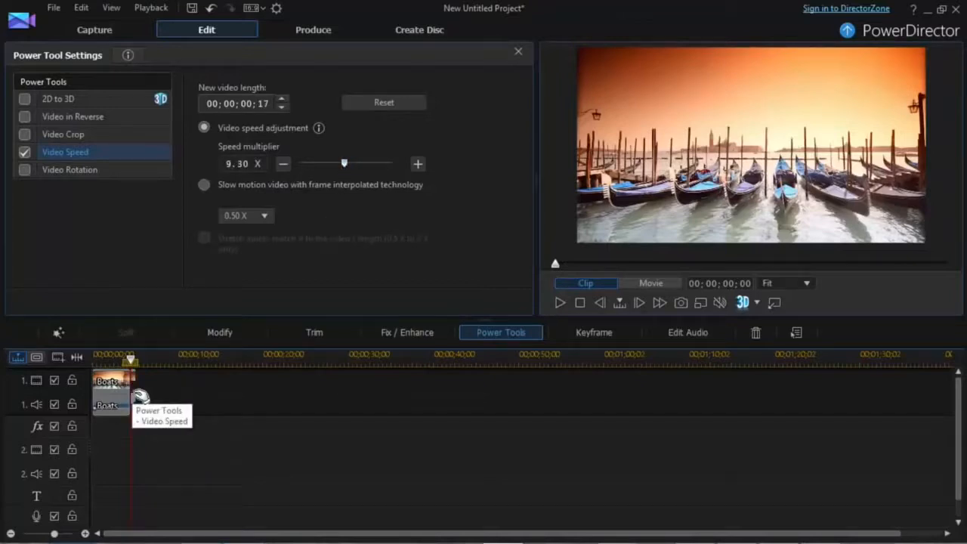
left_click(560, 303)
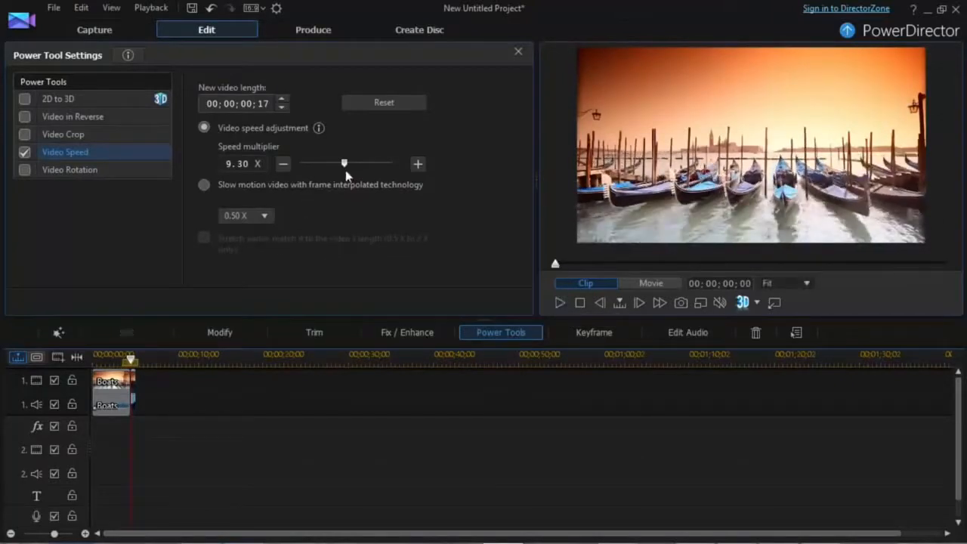
left_click_drag(346, 170, 322, 166)
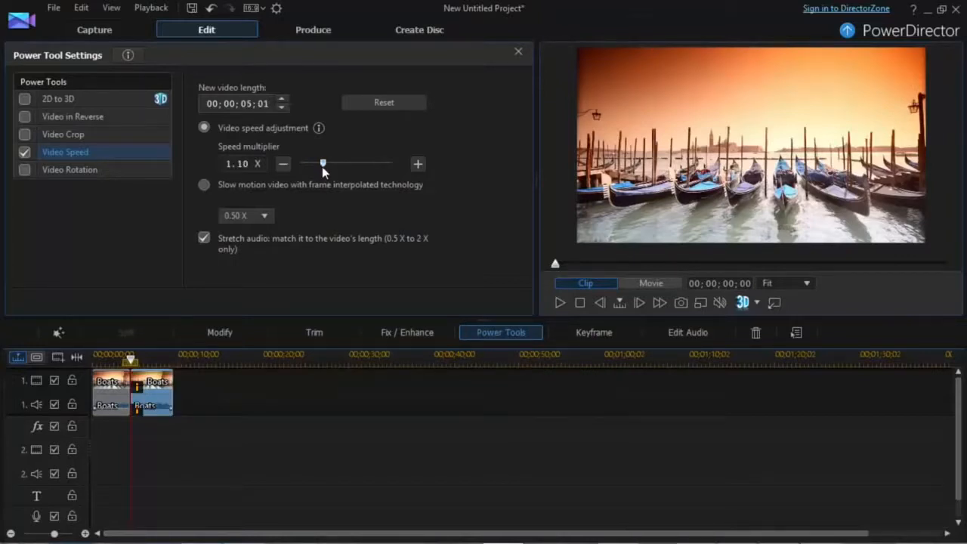
Step: Try frame-interpolated slow motion on the second Boats clip at 0.50 X and 0.33 X, and play the slower result
left_click(204, 185)
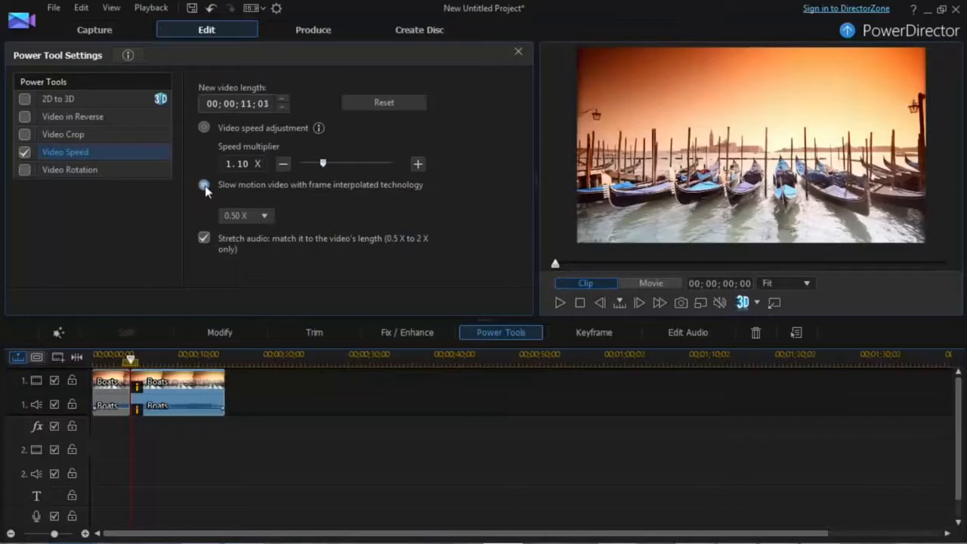
left_click(244, 216)
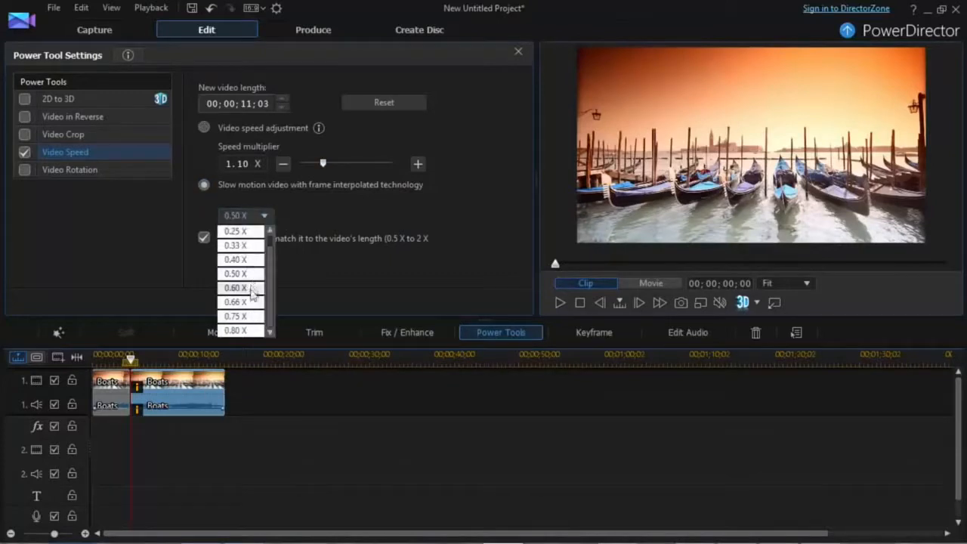
left_click(241, 275)
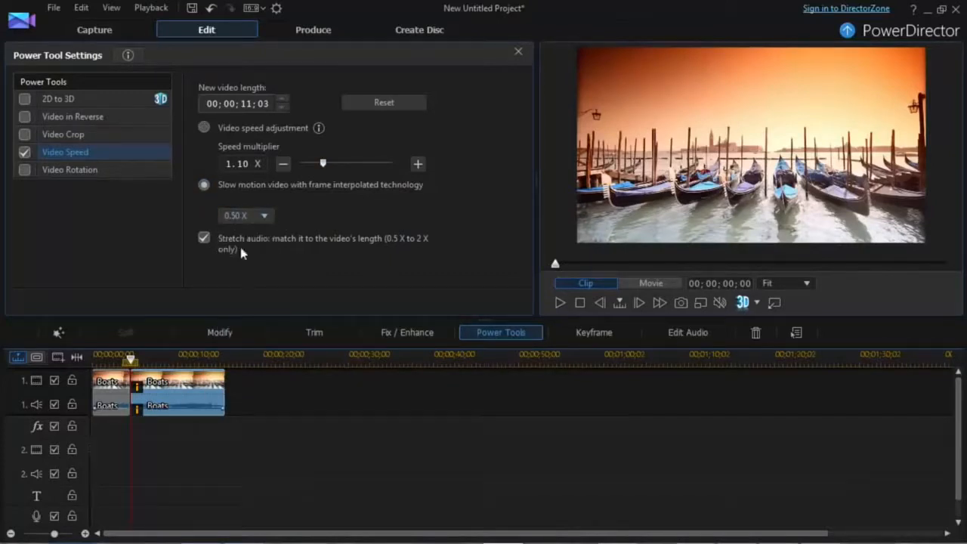
left_click(243, 216)
left_click(246, 245)
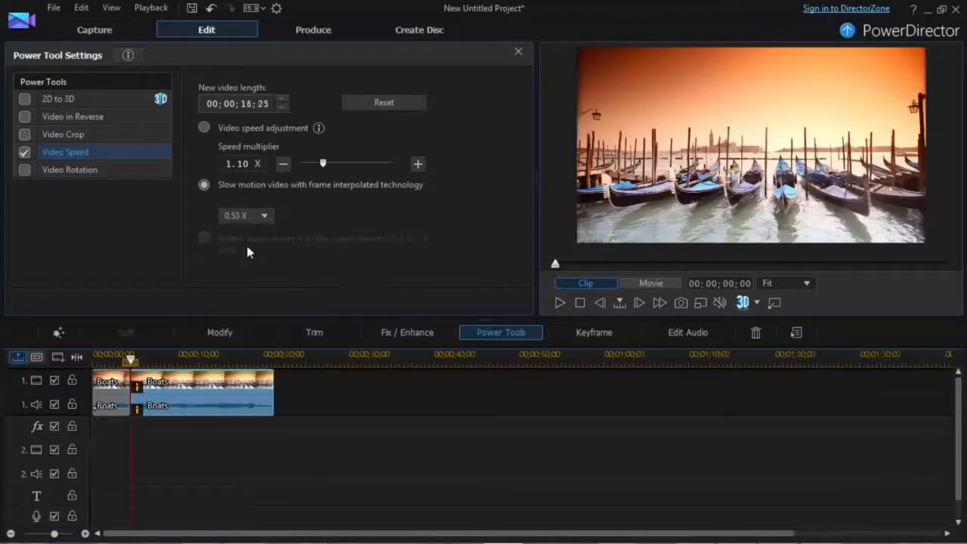
left_click(559, 302)
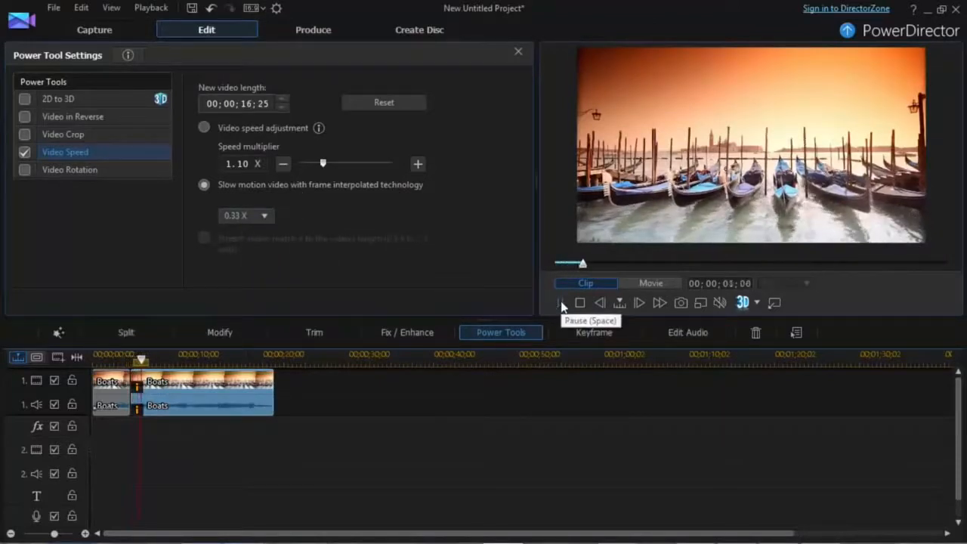
left_click(563, 302)
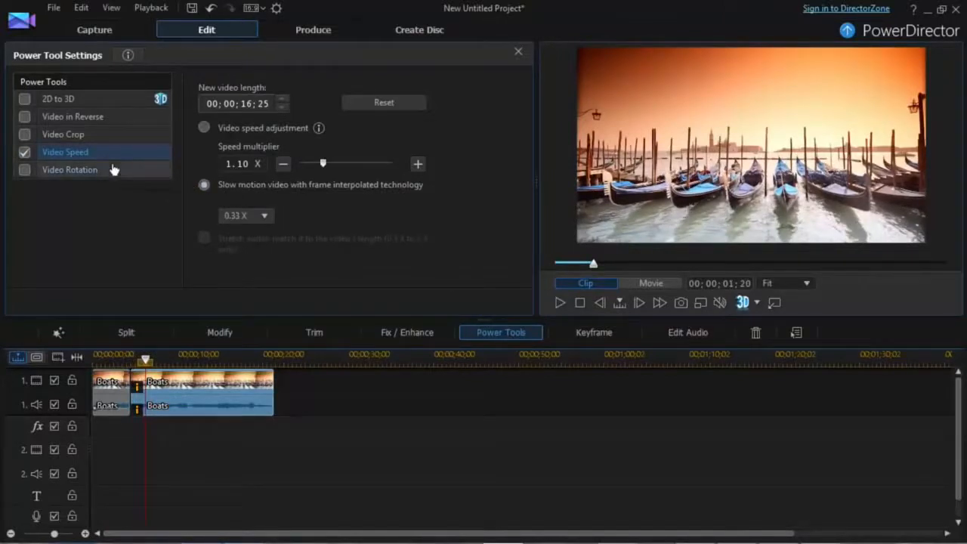
Step: Try rotating the second Boats clip to 9 degrees, and turn off both Video Rotation and Video Speed
left_click(27, 170)
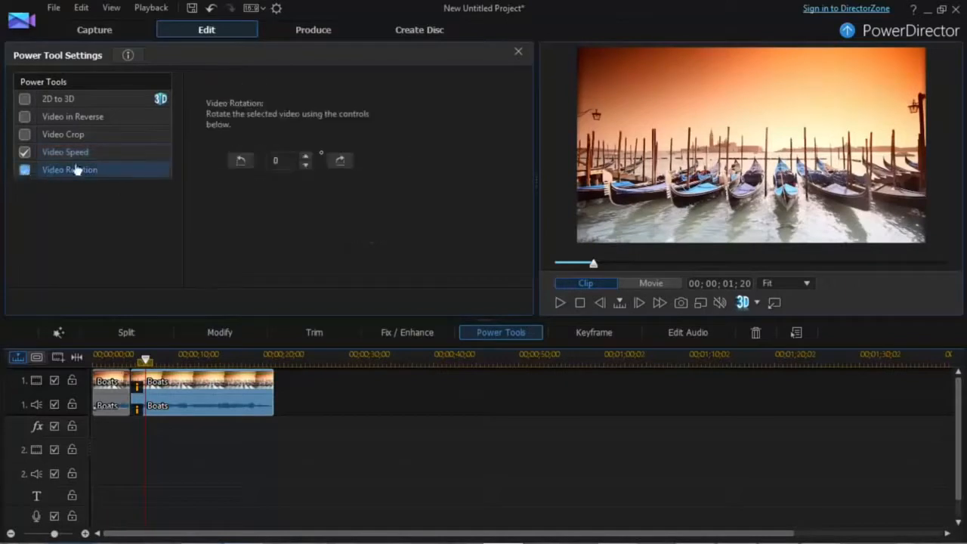
left_click(306, 157)
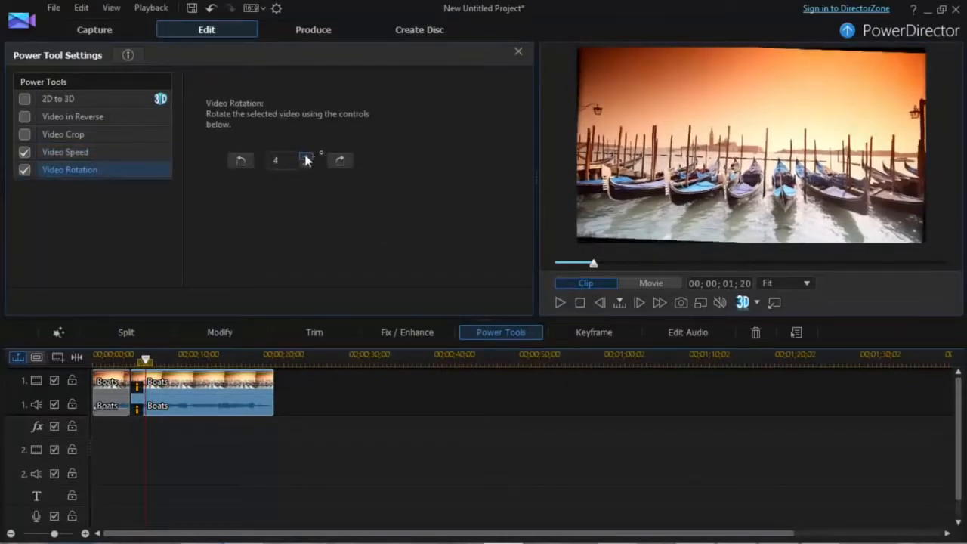
left_click(306, 157)
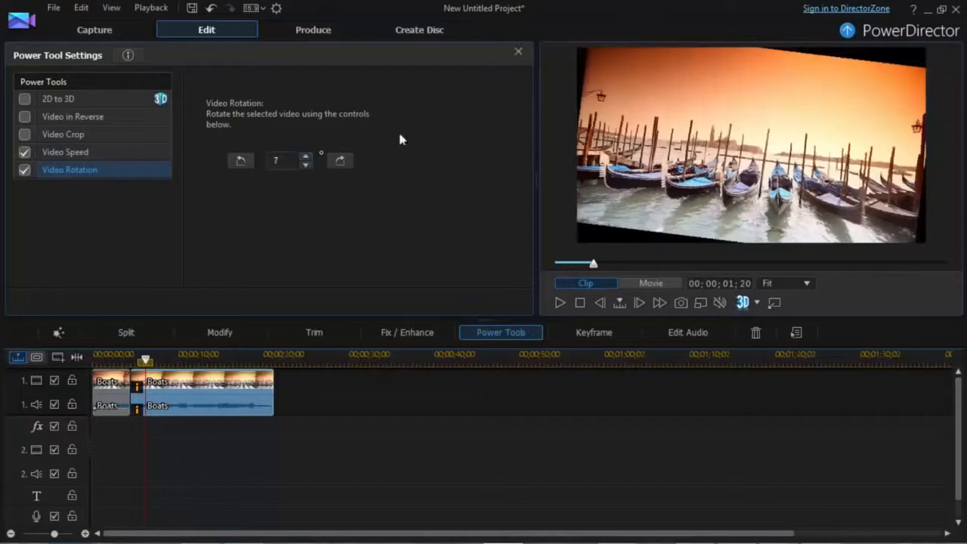
left_click(307, 159)
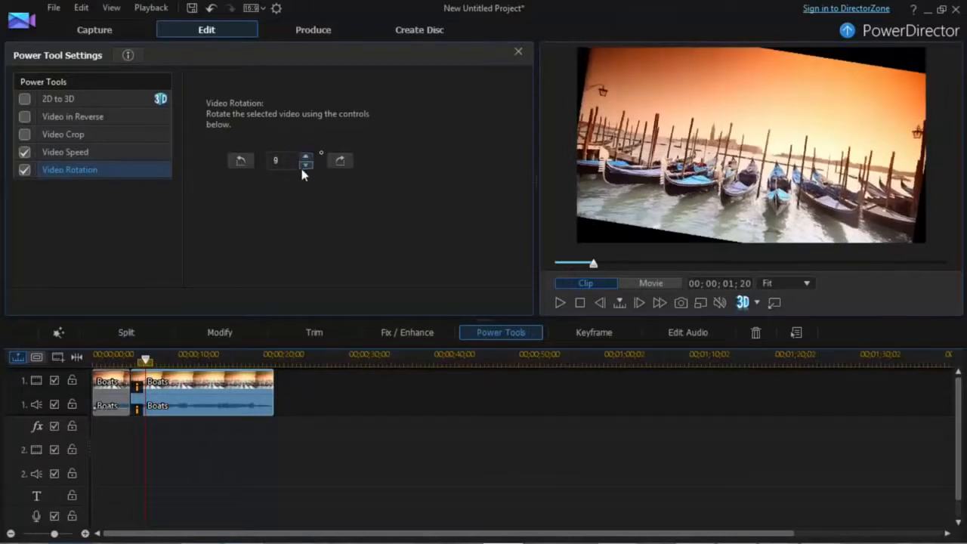
left_click(24, 170)
left_click(22, 152)
Step: Try 2D to 3D conversion on the second Boats clip with a scene depth of 255, and turn it off
left_click(59, 98)
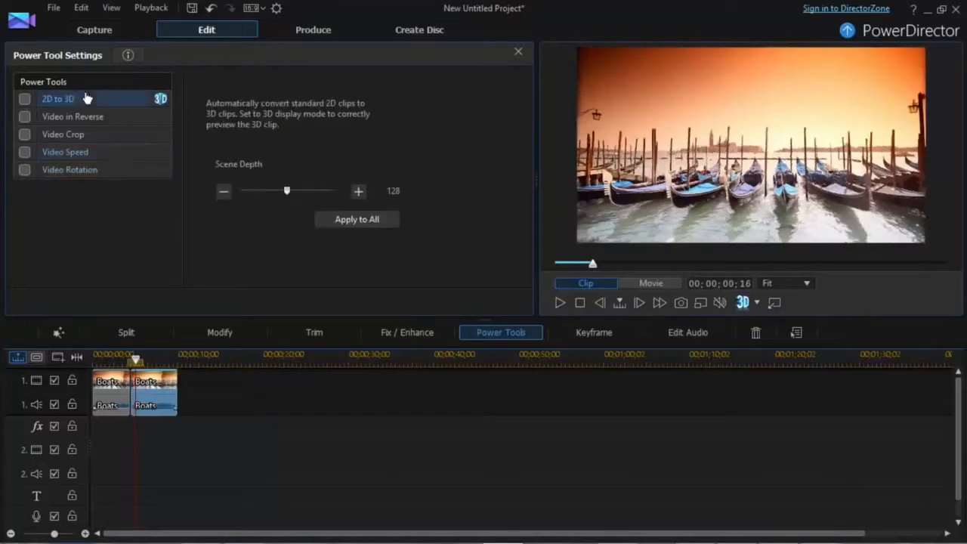
left_click_drag(287, 193, 335, 191)
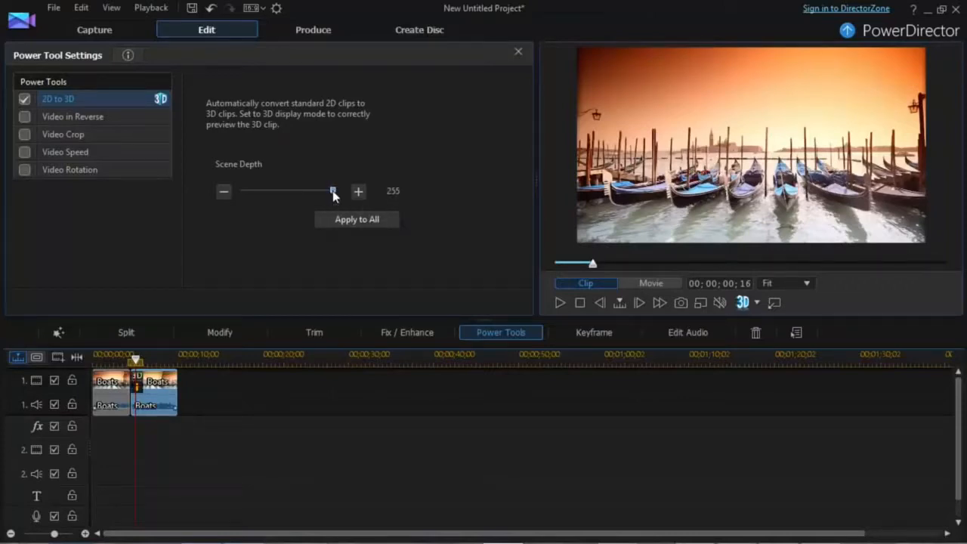
left_click(24, 99)
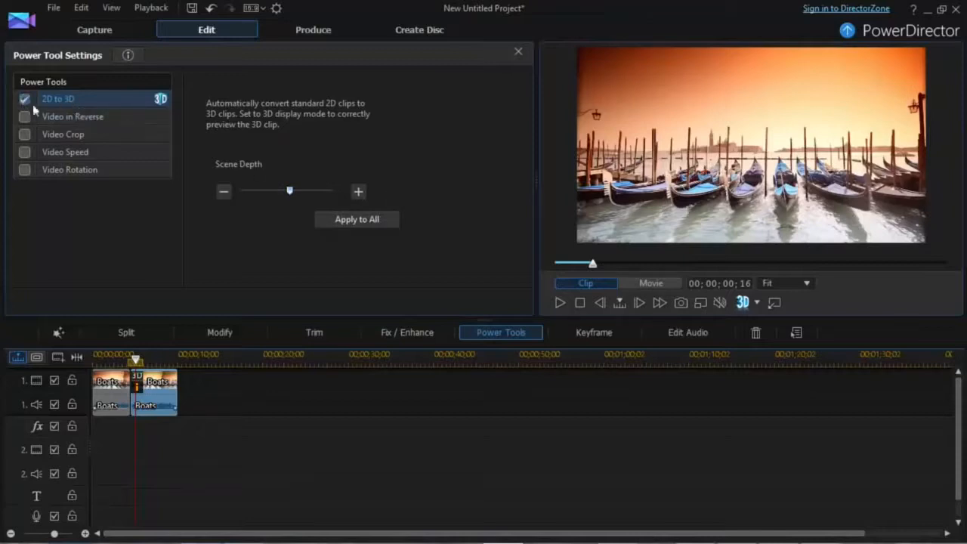
Step: Try Lighting Adjustment and Stabilizer in the Fix options on the second Boats clip, and turn each one off
left_click(410, 337)
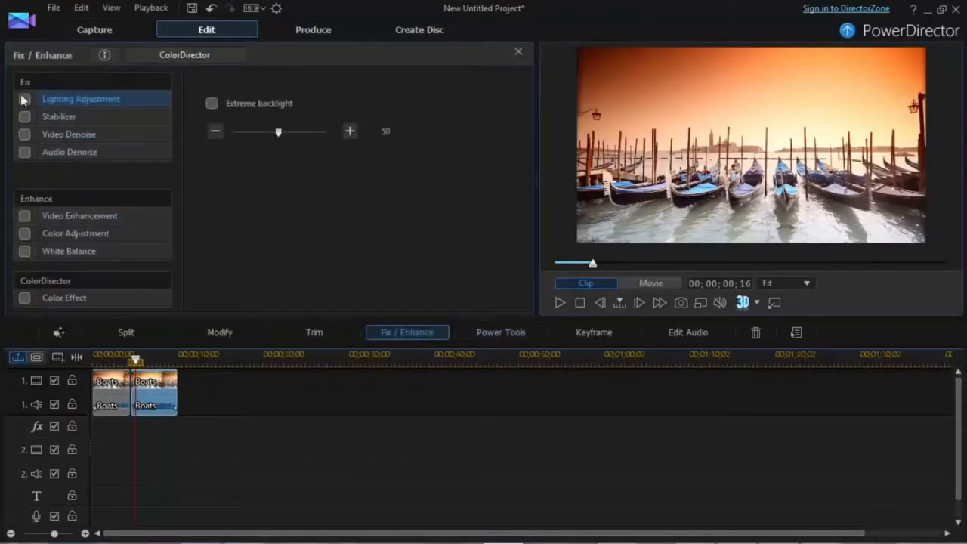
left_click(55, 99)
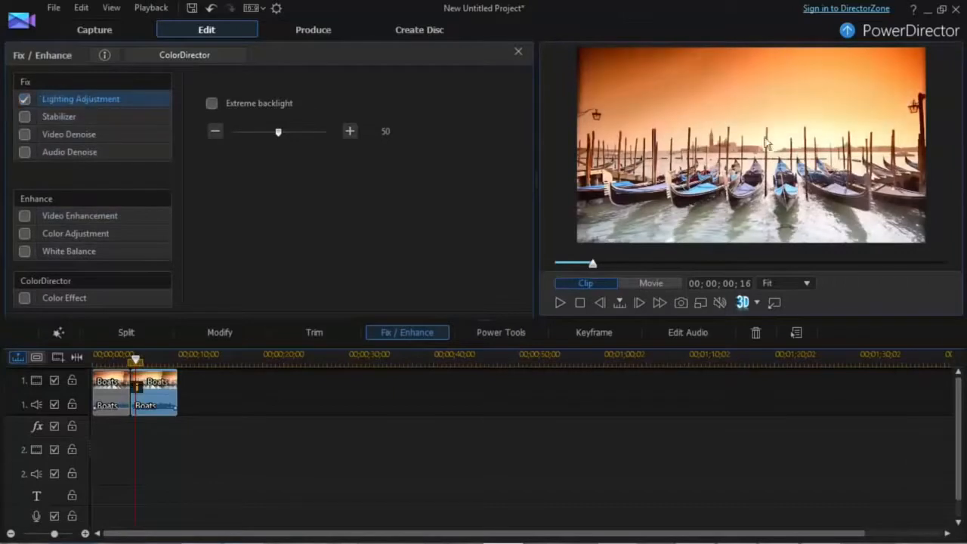
left_click(25, 99)
left_click(25, 117)
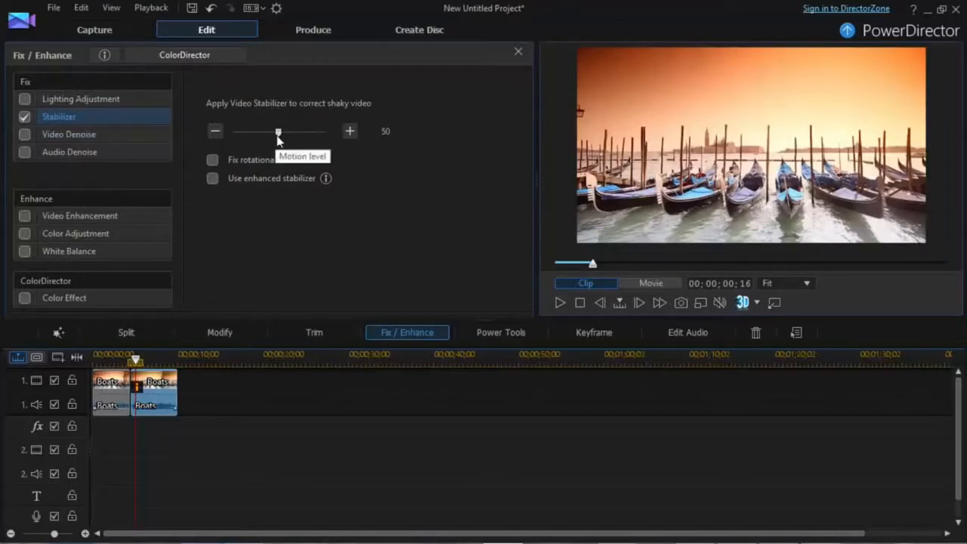
left_click(25, 117)
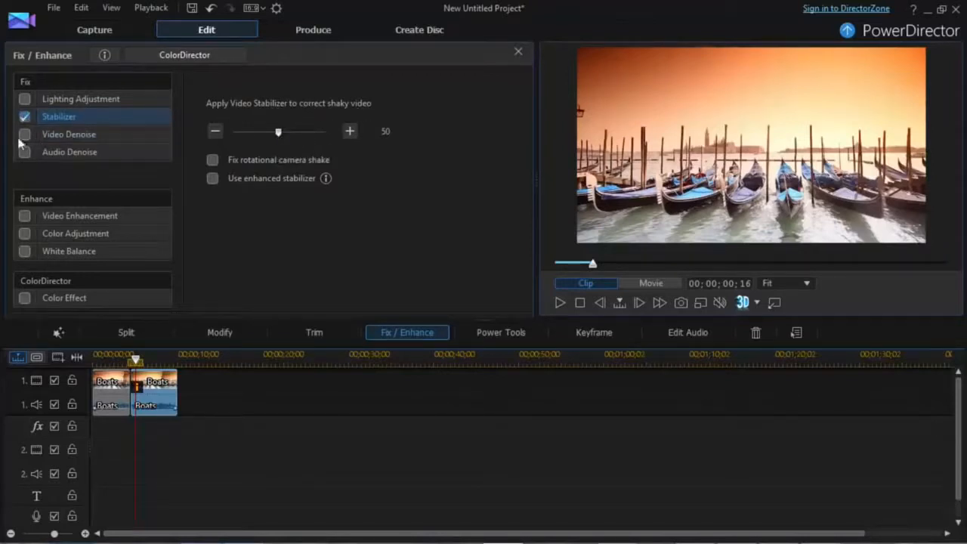
Step: Try Video Denoise and Audio Denoise on the second Boats clip, turning each one off after viewing its settings
left_click(24, 135)
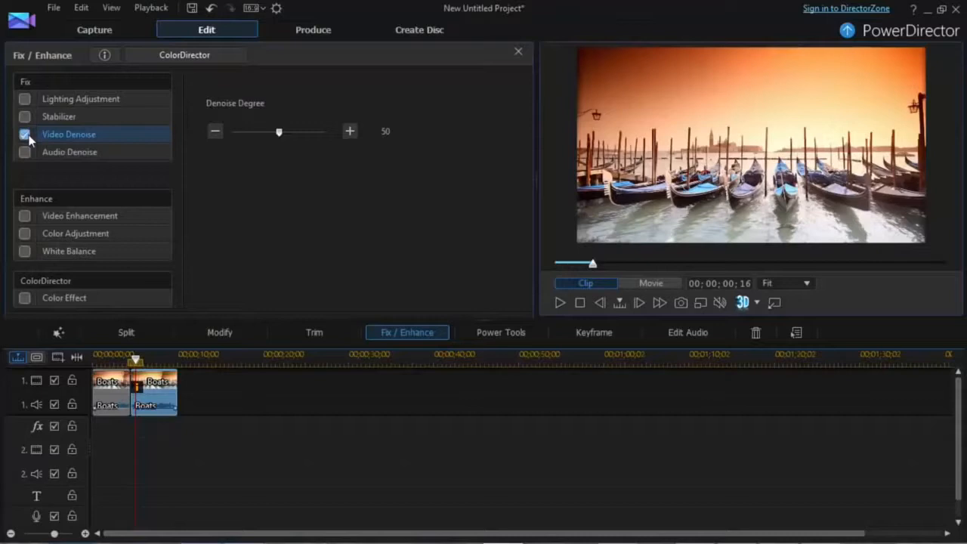
left_click(24, 135)
left_click(25, 151)
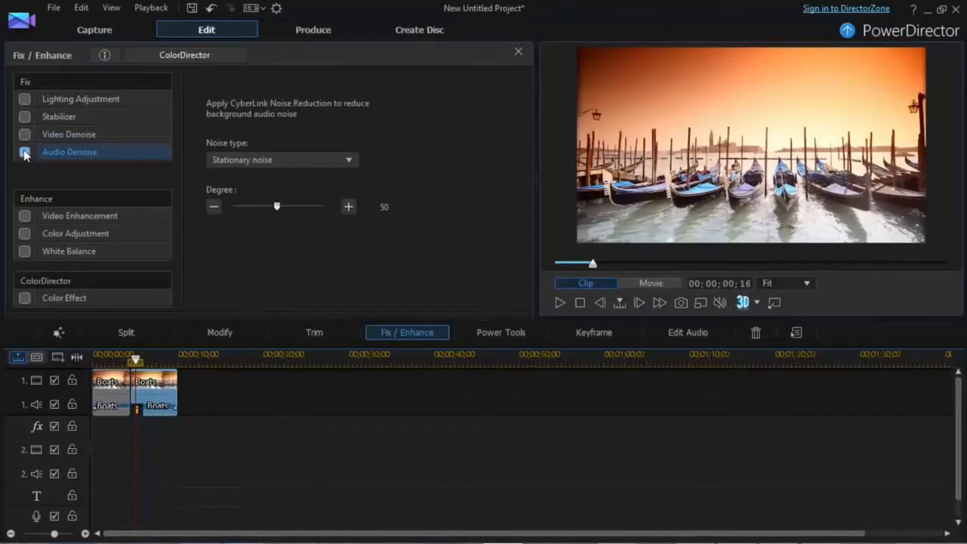
left_click(25, 151)
Step: Try Video Enhancement and a Color Adjustment hue of 159 on the second Boats clip, and turn both off
left_click(24, 215)
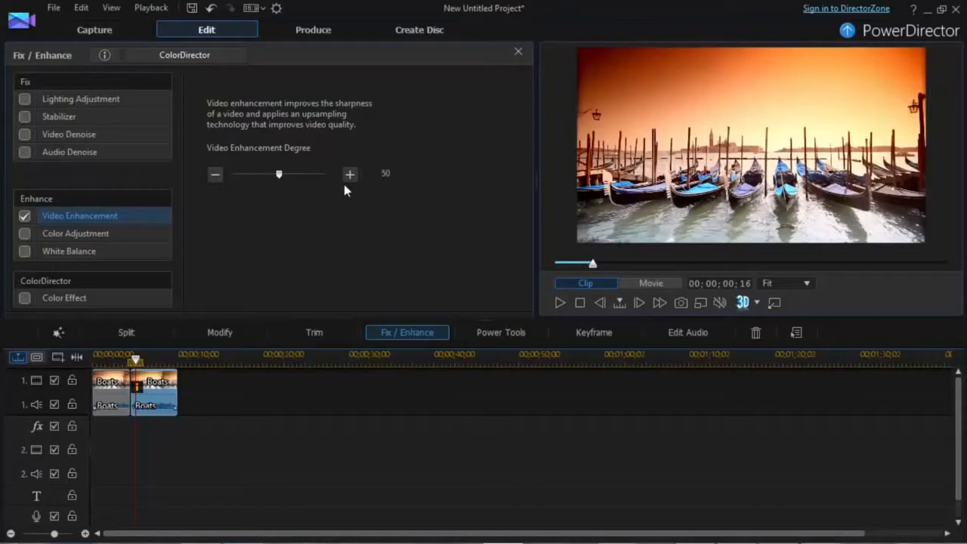
left_click(25, 216)
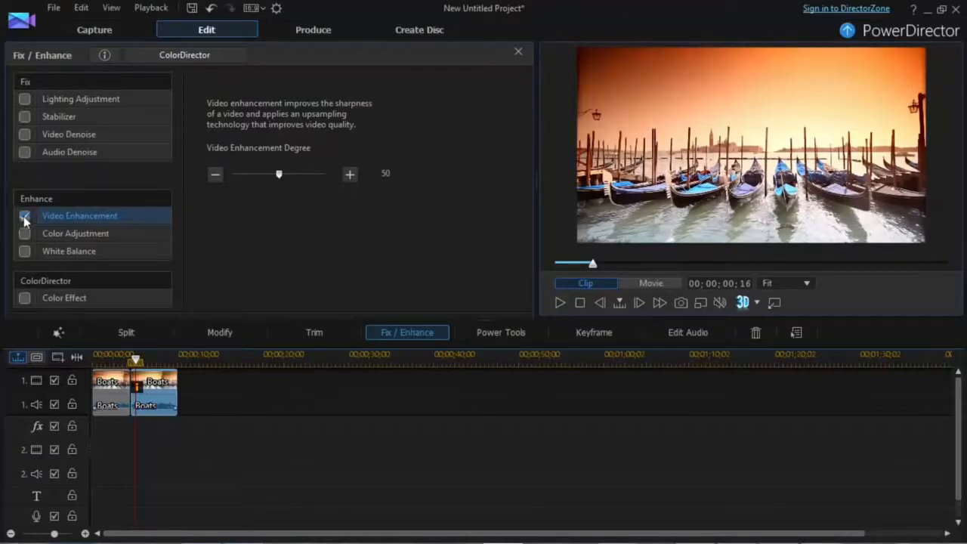
left_click(24, 234)
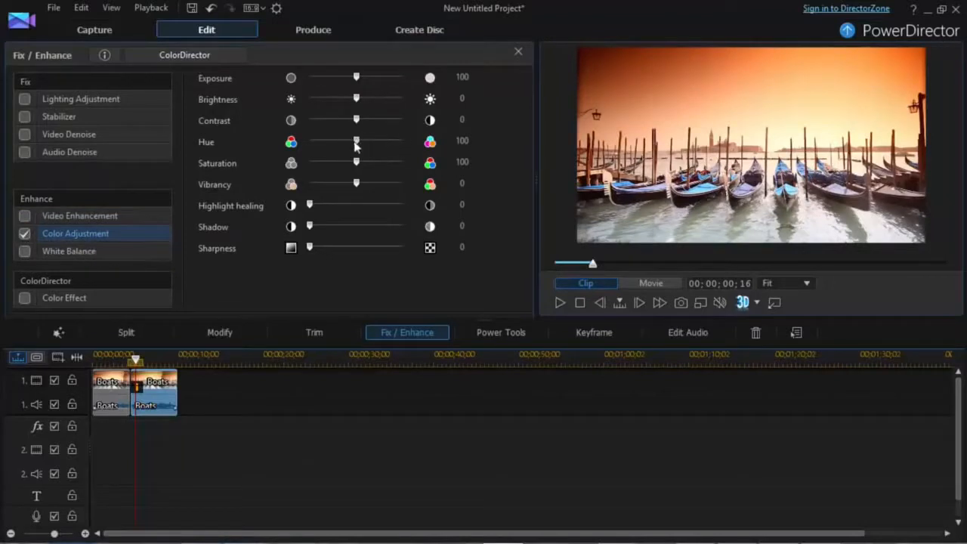
left_click_drag(356, 143, 385, 144)
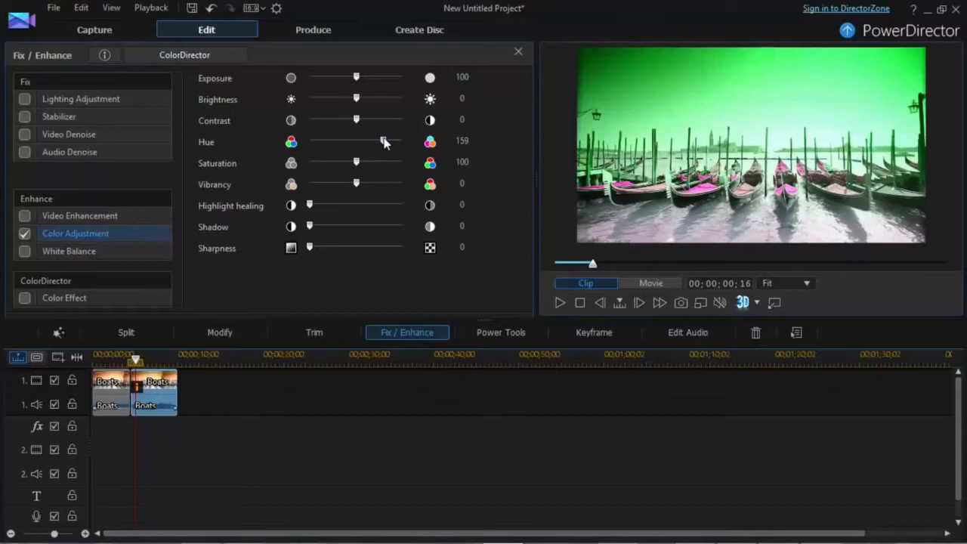
left_click_drag(383, 142, 357, 146)
left_click(25, 234)
Step: Enable White Balance on the second Boats clip, try shifting the tint toward purple, and move it back to the middle
left_click(26, 253)
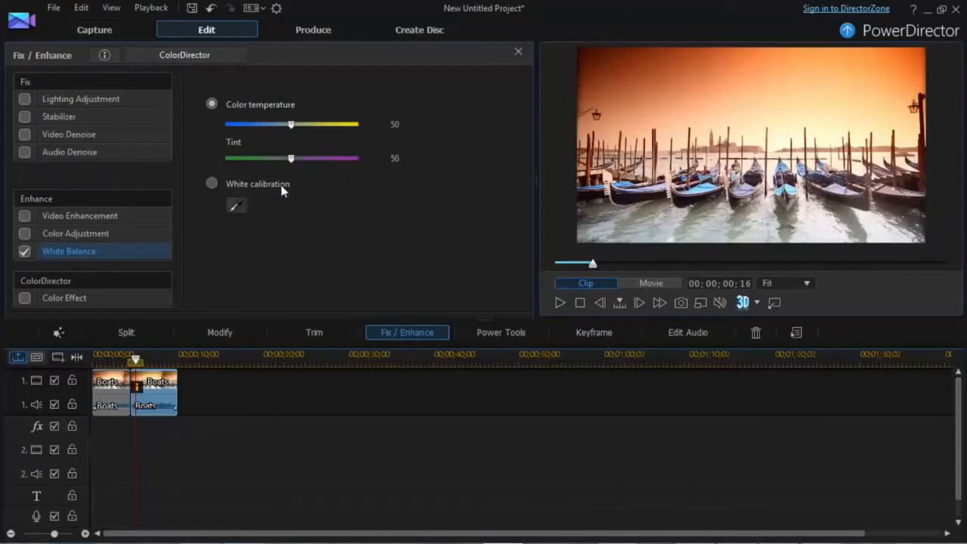
left_click_drag(291, 166, 345, 166)
mouse_move(292, 125)
left_mouse_down()
mouse_move(275, 125)
mouse_move(291, 127)
left_mouse_up()
left_click_drag(345, 159, 293, 165)
Step: Try White calibration with sampled frame colors, apply the dark orange sky sample, and turn White Balance off
left_click(211, 185)
left_click(235, 209)
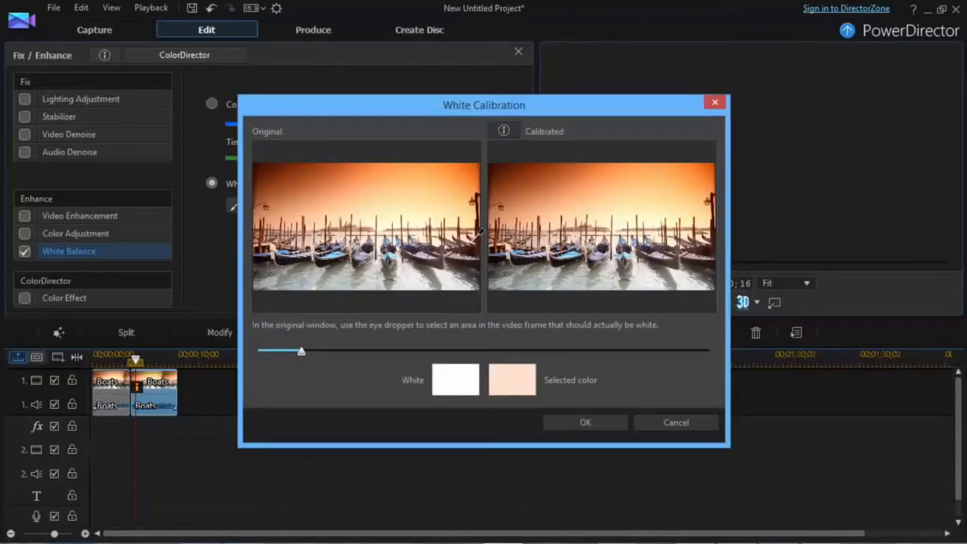
left_click(344, 246)
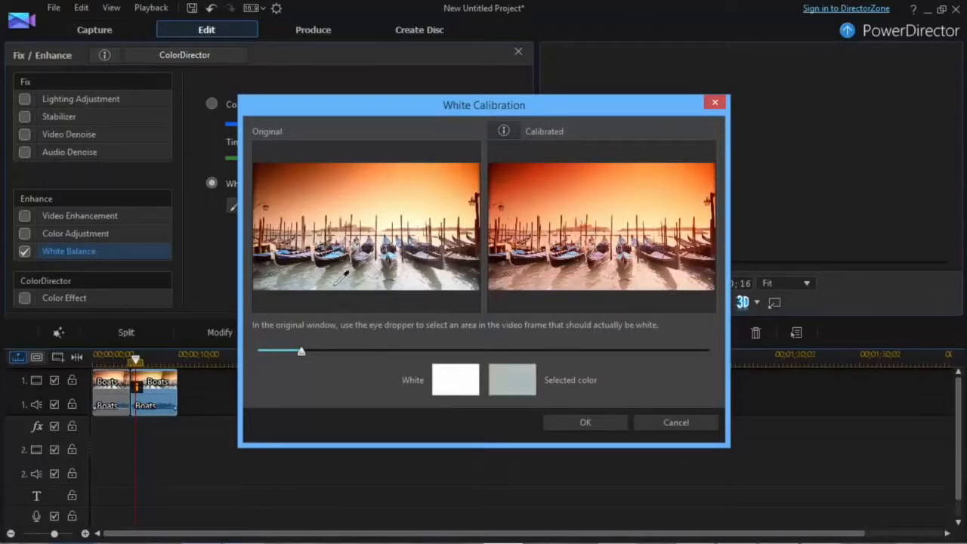
left_click(296, 267)
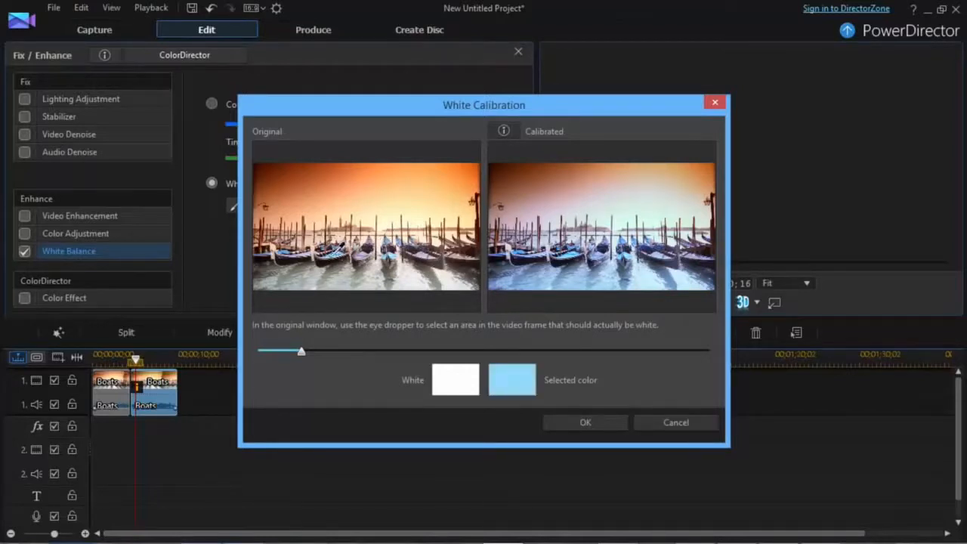
left_click(288, 173)
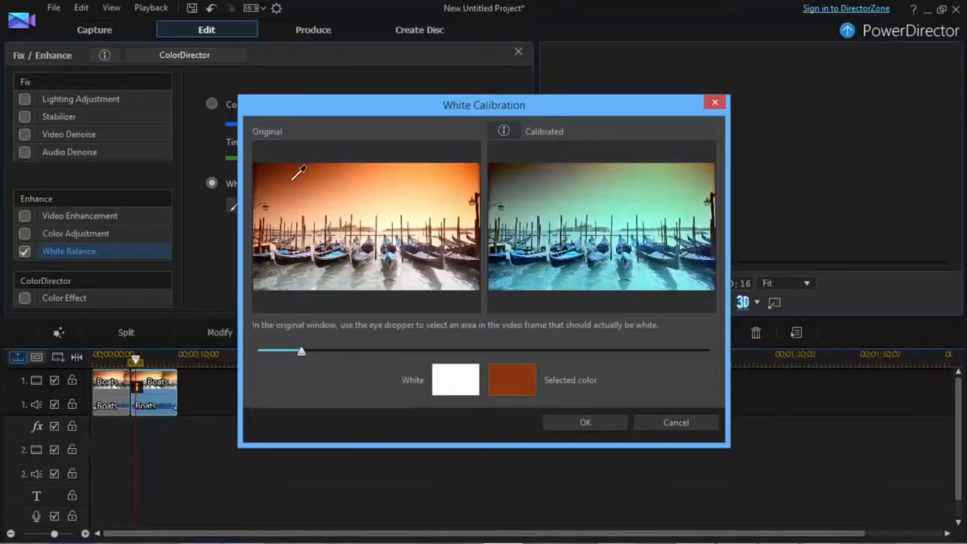
left_click(592, 428)
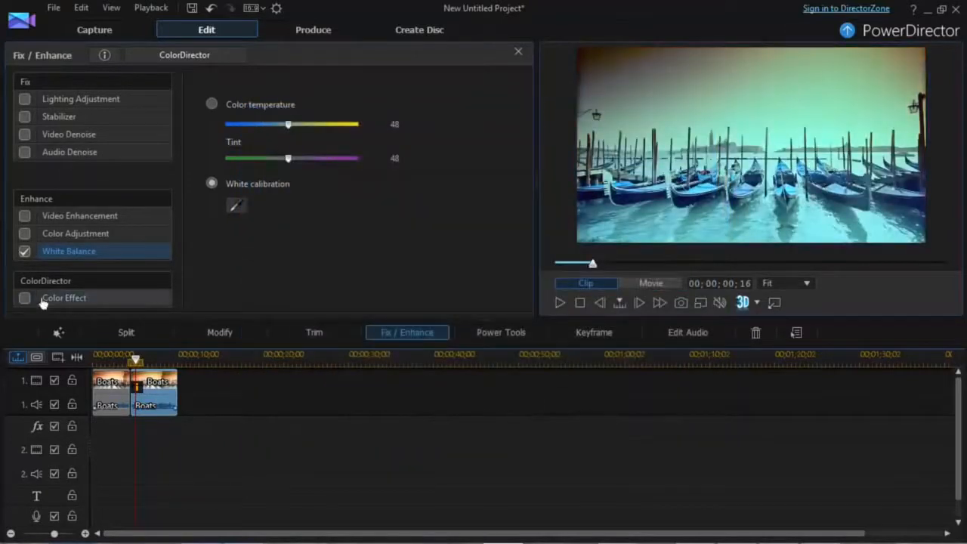
left_click(24, 252)
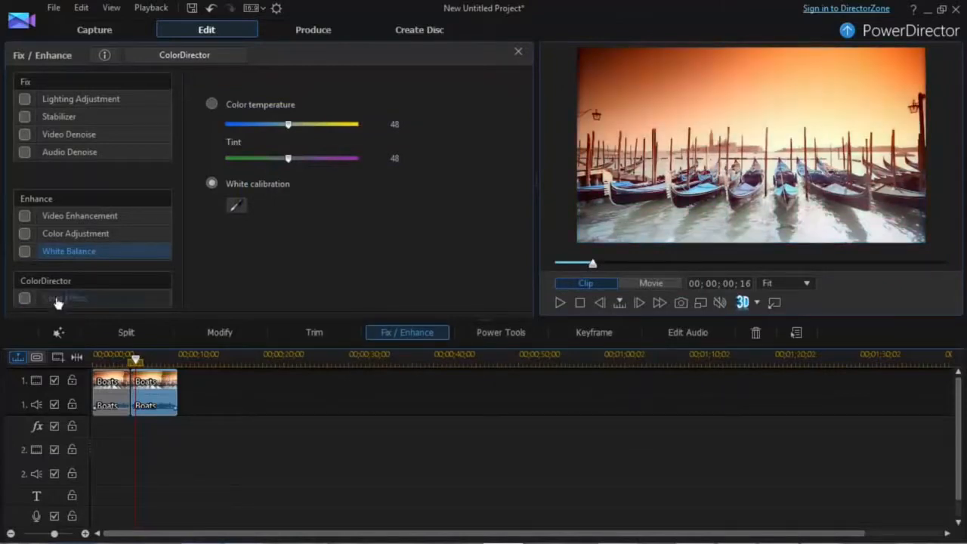
Step: Try Color Effect presets including 60s Home Movie, 70s Flick, Silent Era and Sunset on the second Boats clip, and turn Color Effect off
left_click(24, 299)
left_click(261, 155)
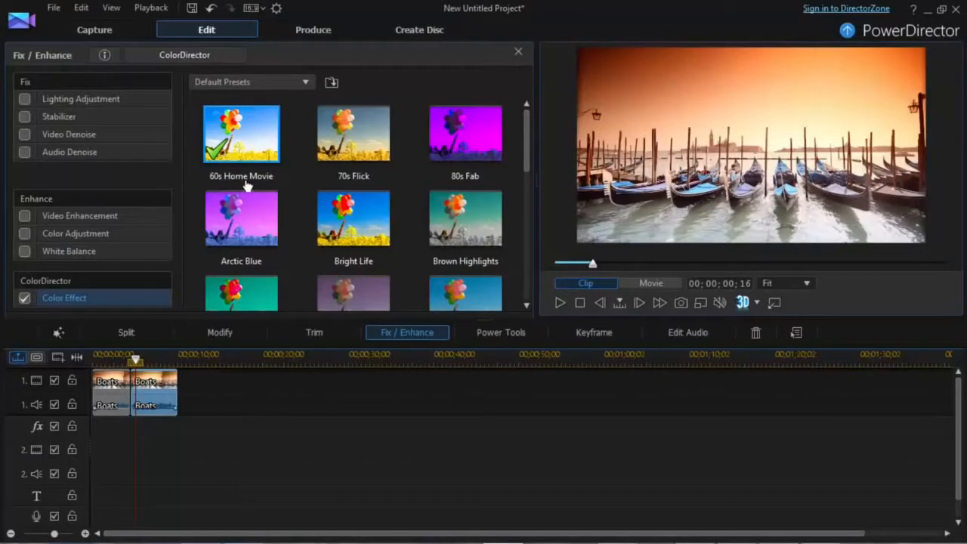
left_click(375, 150)
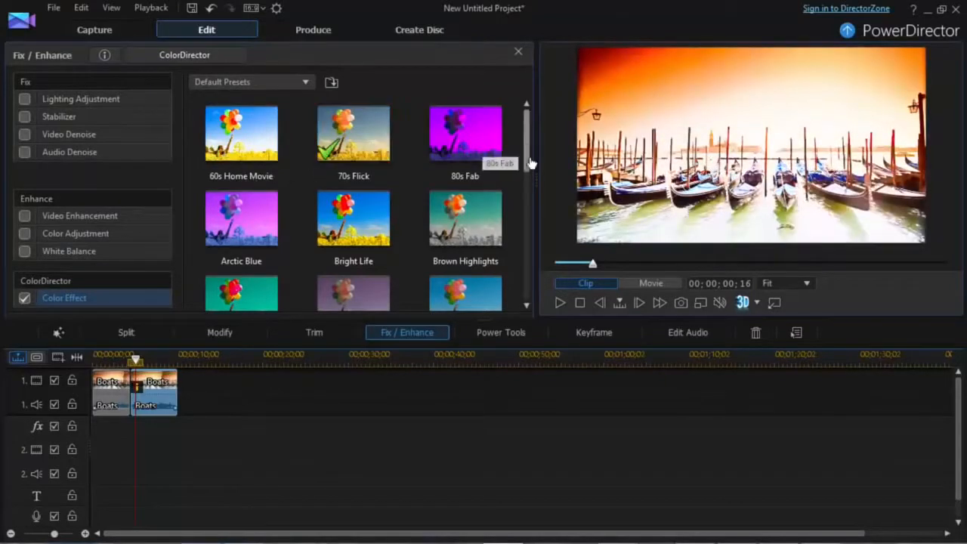
left_click_drag(526, 147, 527, 268)
left_click(358, 136)
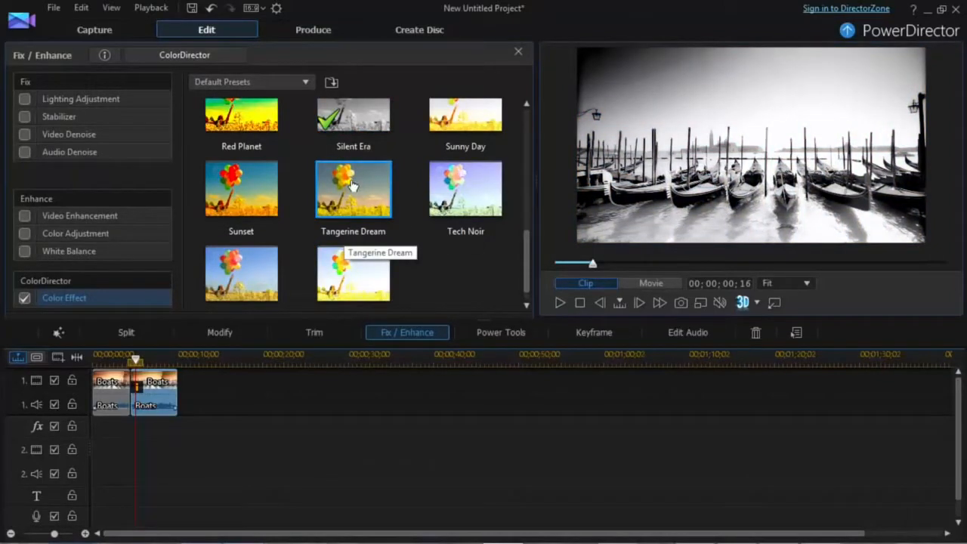
left_click(262, 195)
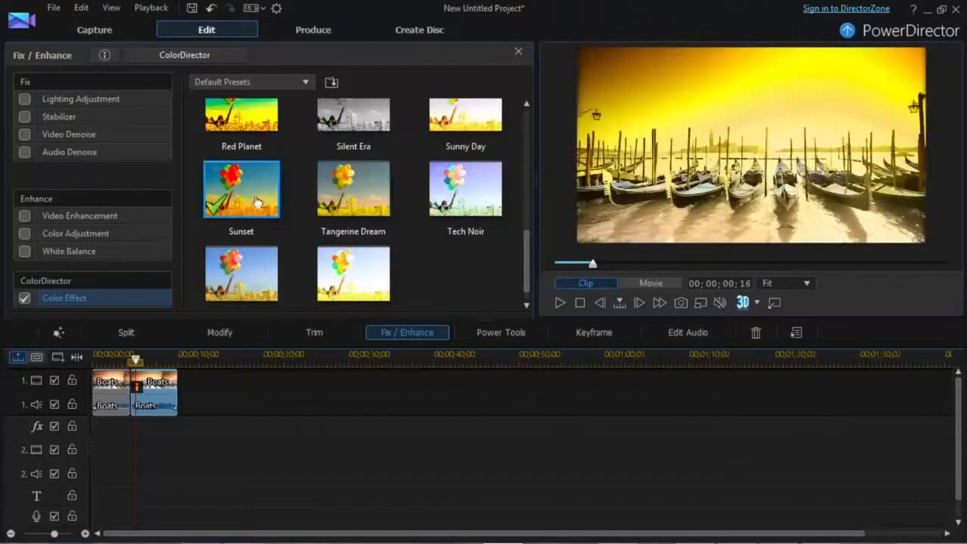
left_click(218, 285)
left_click(384, 272)
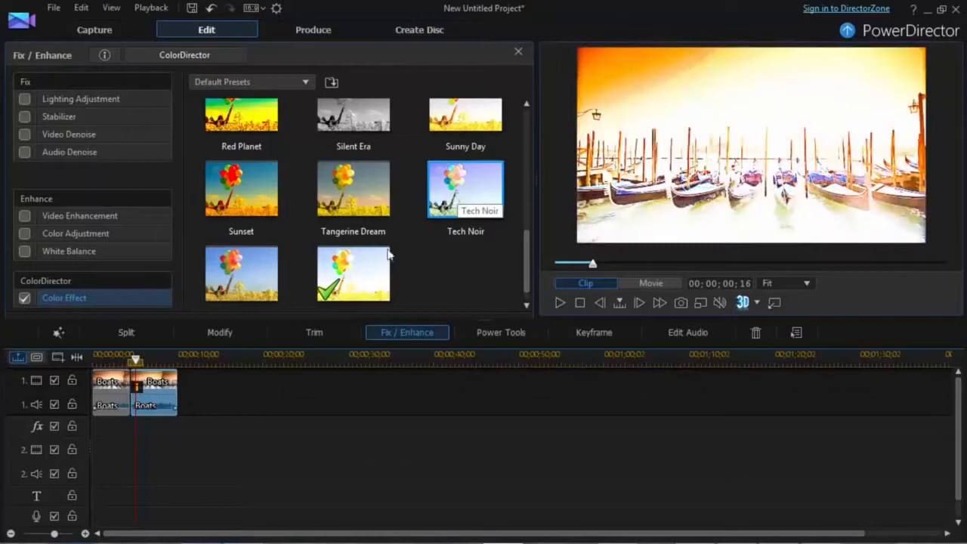
left_click(251, 291)
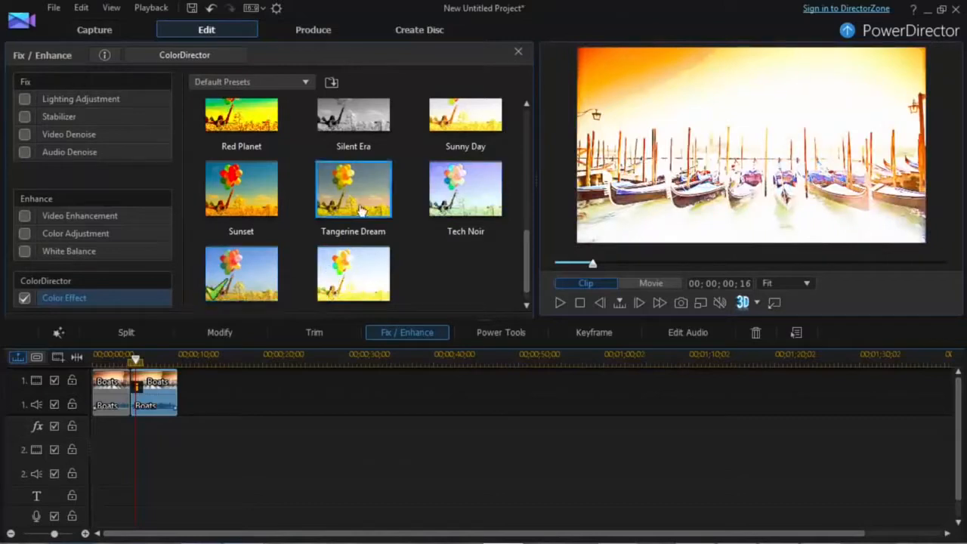
left_click(265, 197)
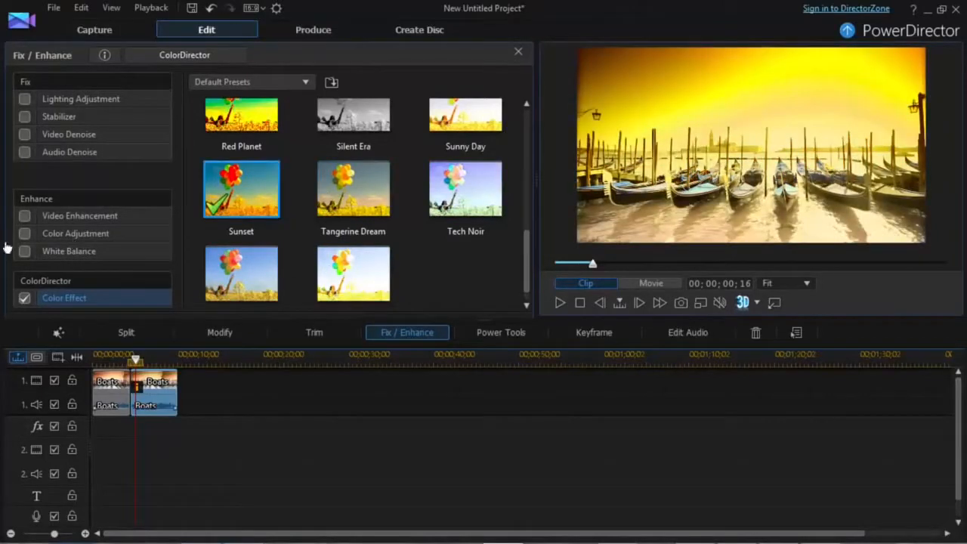
left_click(25, 298)
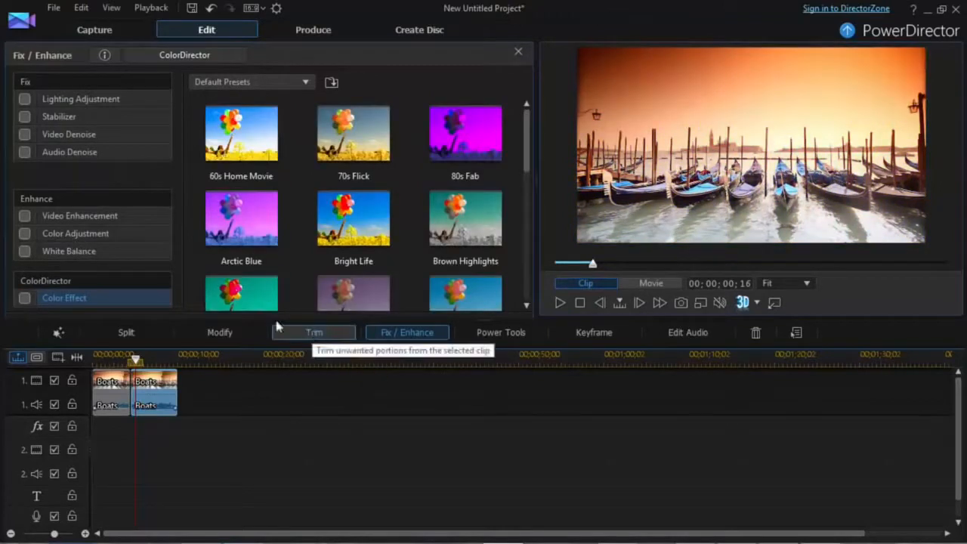
Step: Open the second Boats clip in PiP Designer and return its playhead to 00;00;00;00
left_click(223, 335)
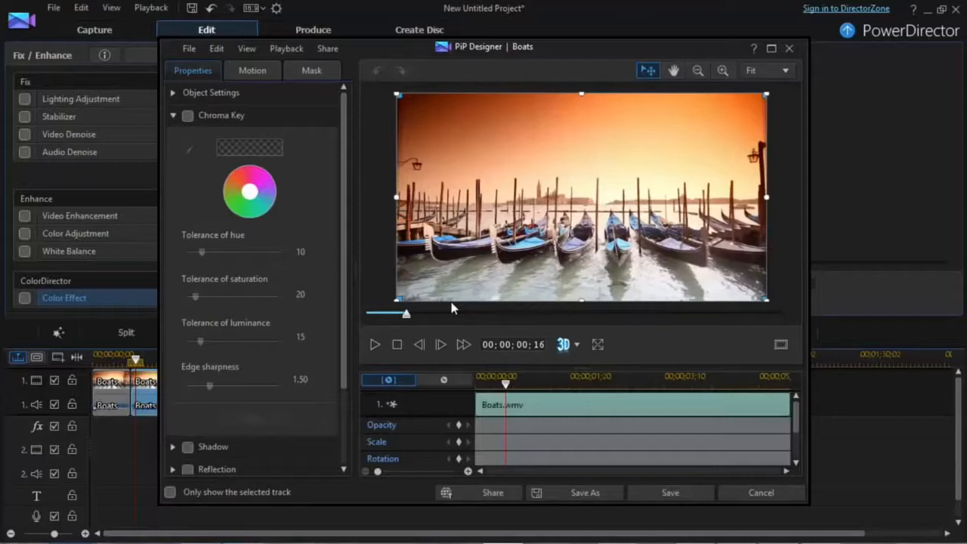
left_click_drag(407, 317, 367, 319)
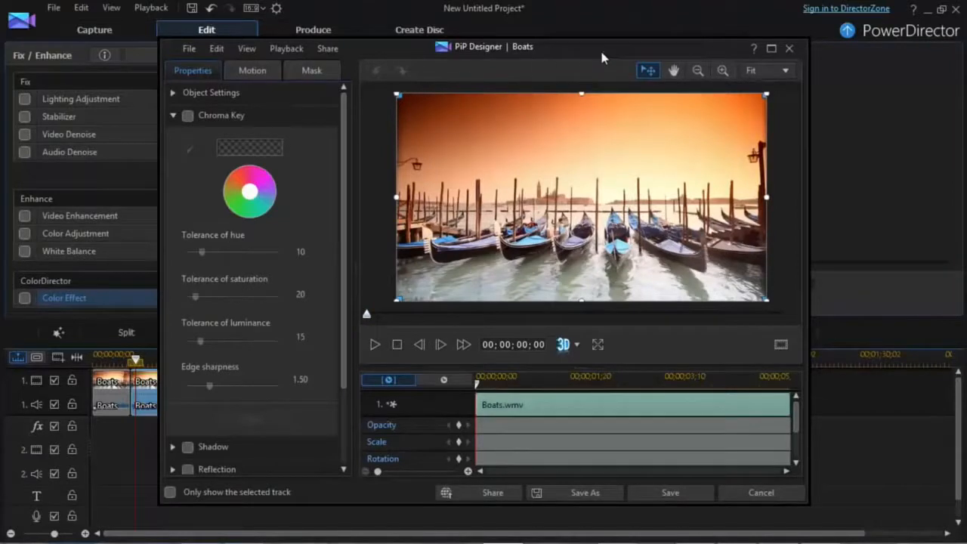
left_click_drag(602, 58, 591, 40)
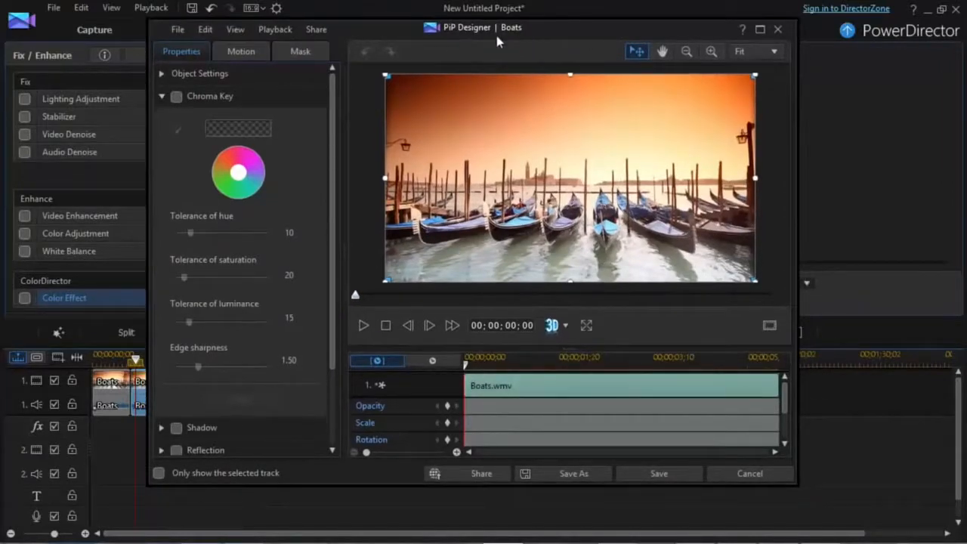
Step: Try Chroma Key on the Boats clip, turn it off, and examine the clip's Object Settings
left_click(177, 99)
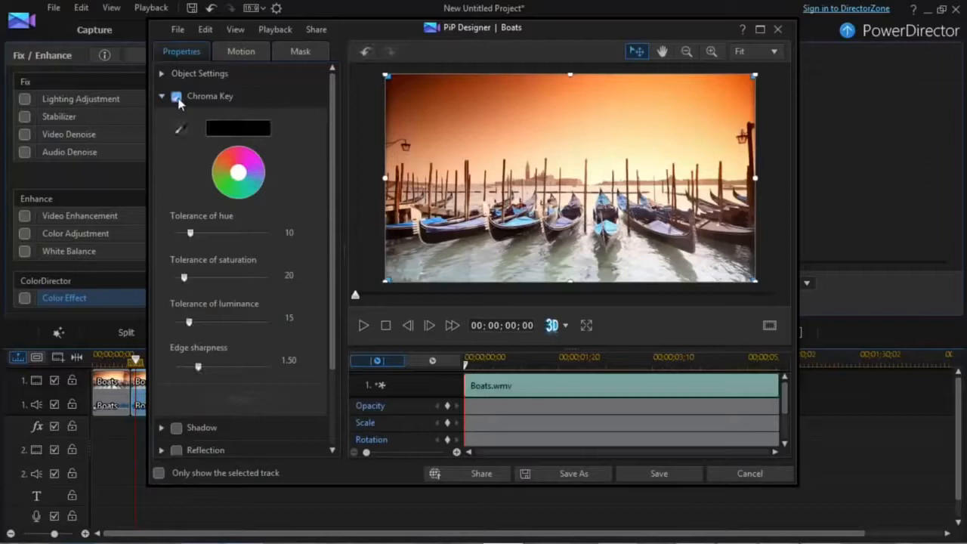
left_click(178, 99)
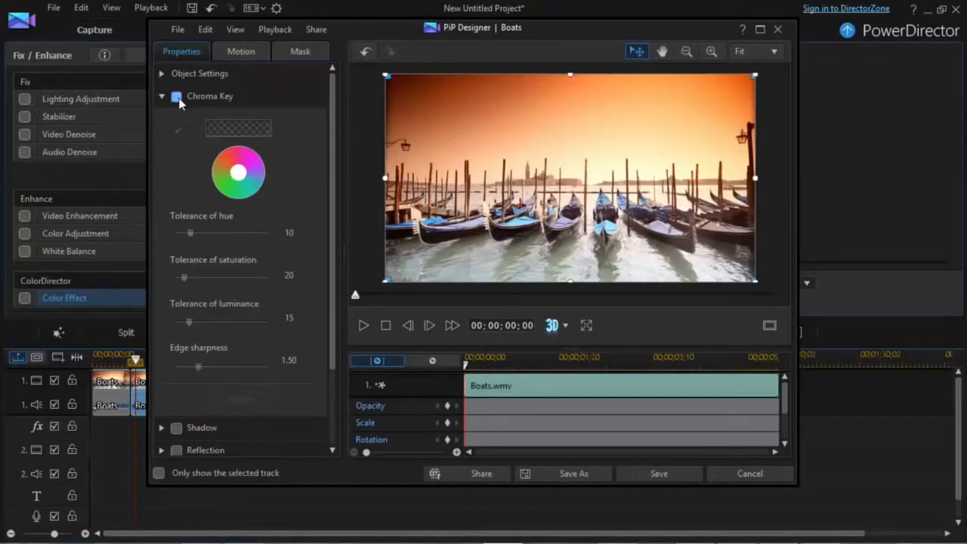
left_click(161, 96)
left_click(161, 73)
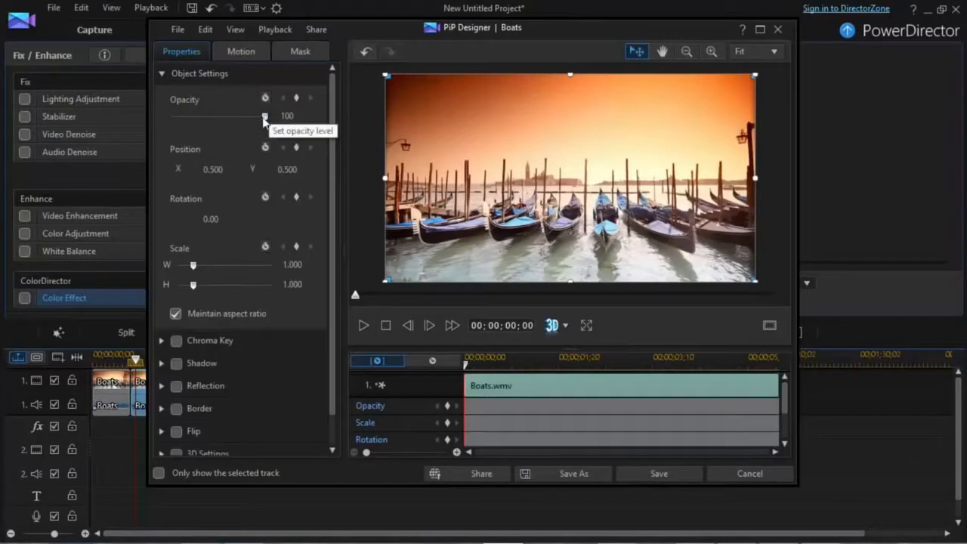
left_click(161, 74)
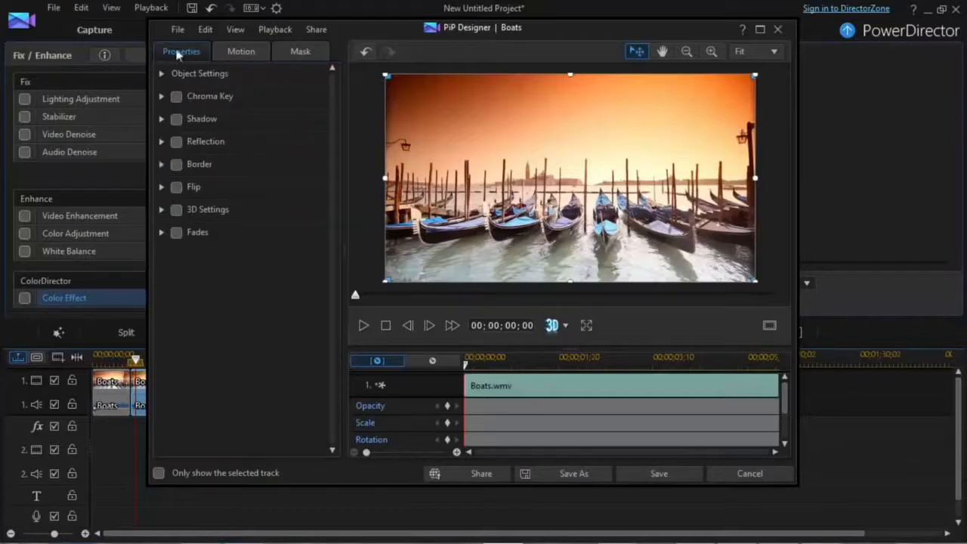
Step: Try a white border on the Boats clip, reduce its size to 0, turn Border off, and try Reflection
left_click(162, 164)
left_click(176, 165)
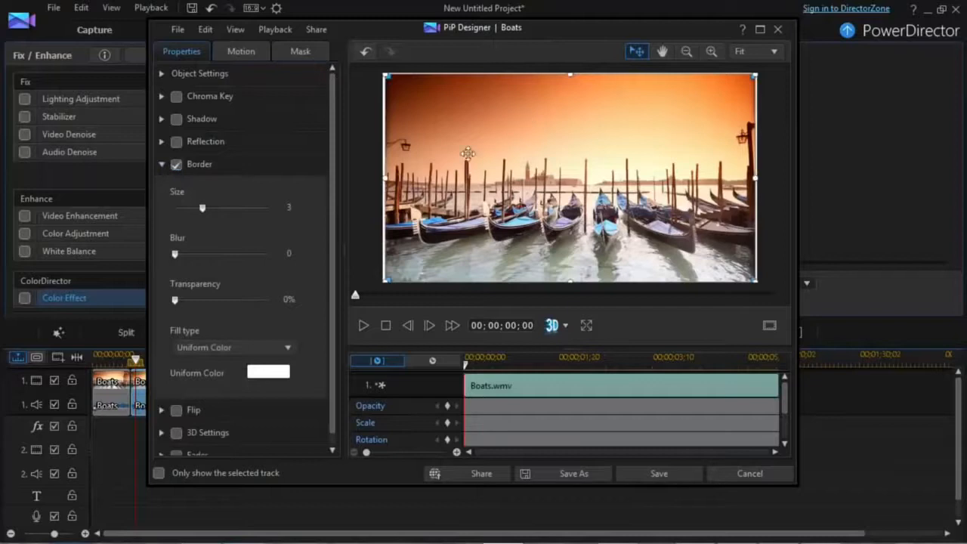
left_click_drag(202, 208, 174, 215)
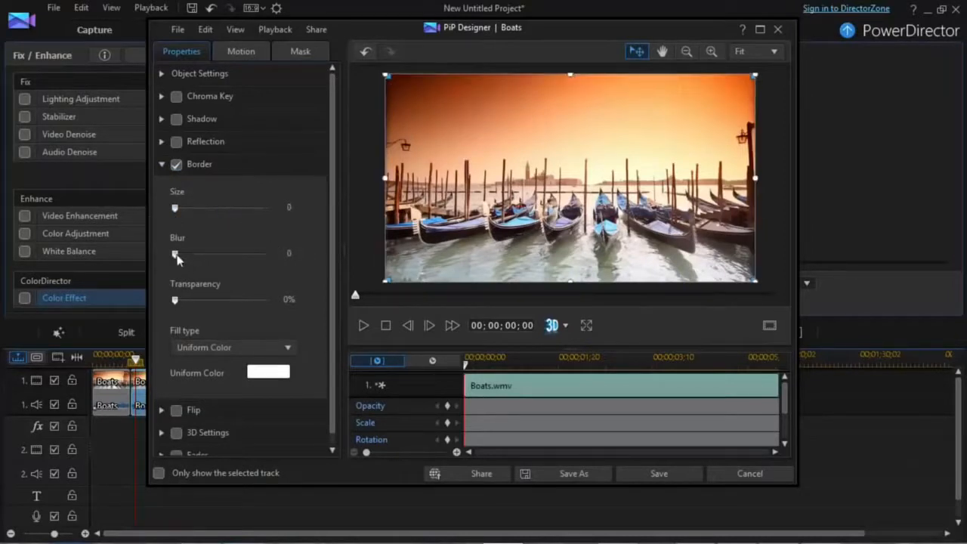
left_click(176, 164)
left_click(162, 165)
left_click(178, 142)
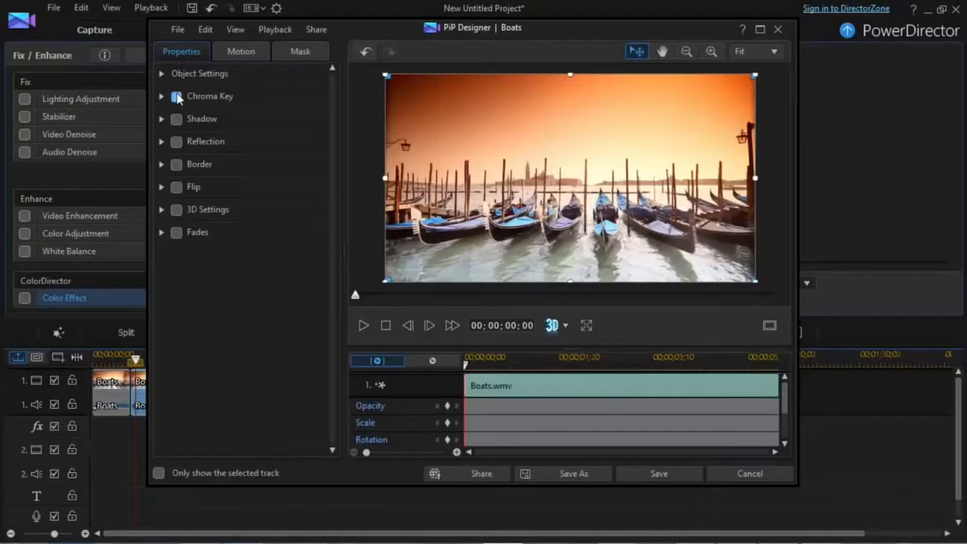
Step: Try flipping the Boats clip upside down and left to right, and turn Flip off
left_click(161, 189)
left_click(176, 189)
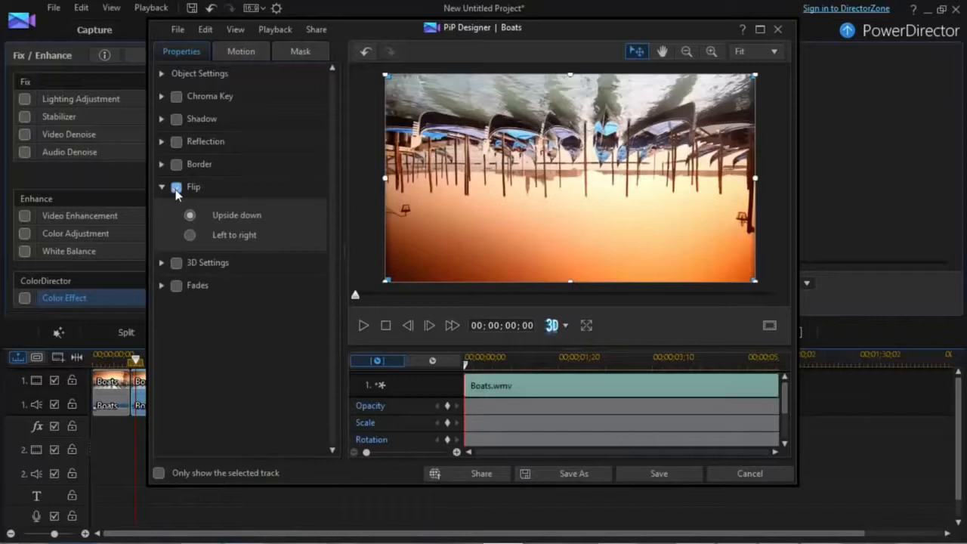
left_click(189, 235)
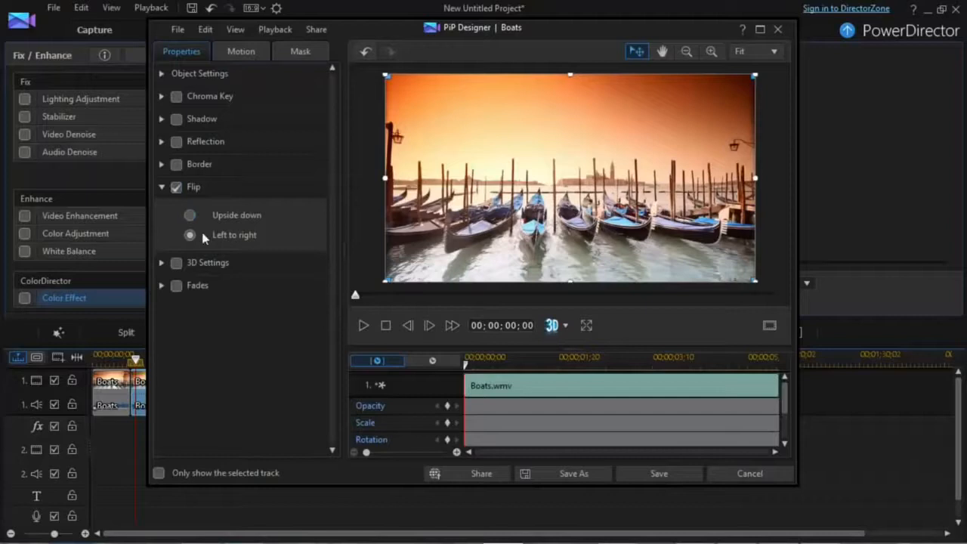
left_click(176, 186)
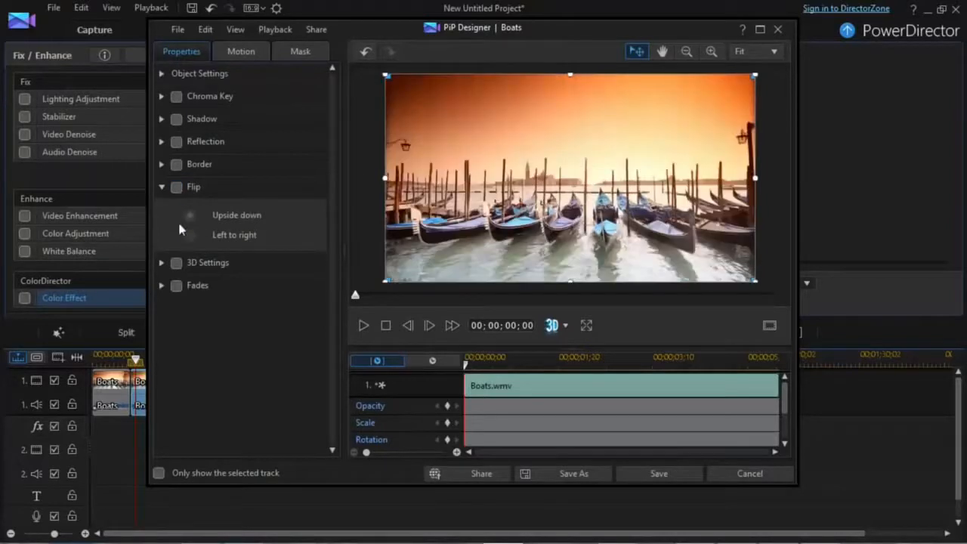
Step: Examine the 3D Settings depth option and the fade-in and fade-out options of the Boats clip
left_click(163, 263)
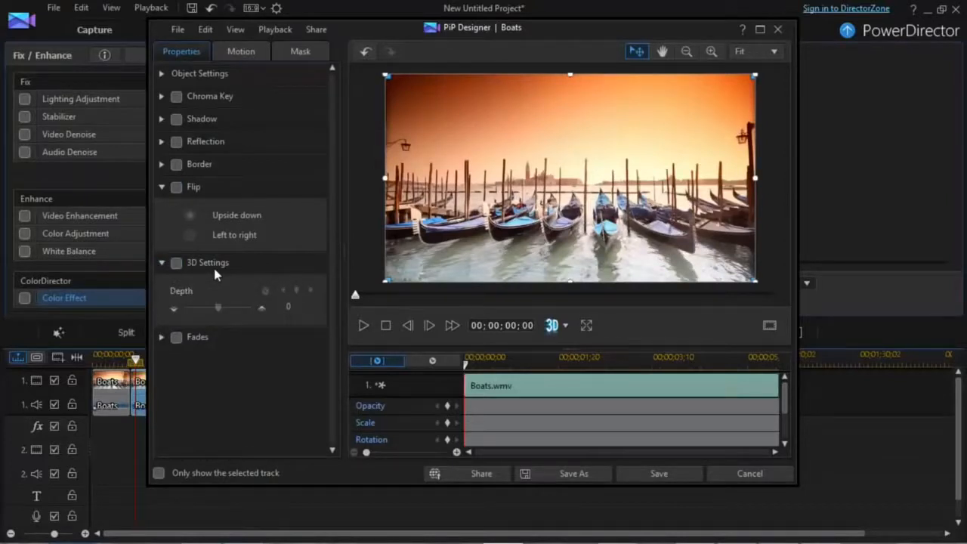
left_click(162, 263)
left_click(162, 286)
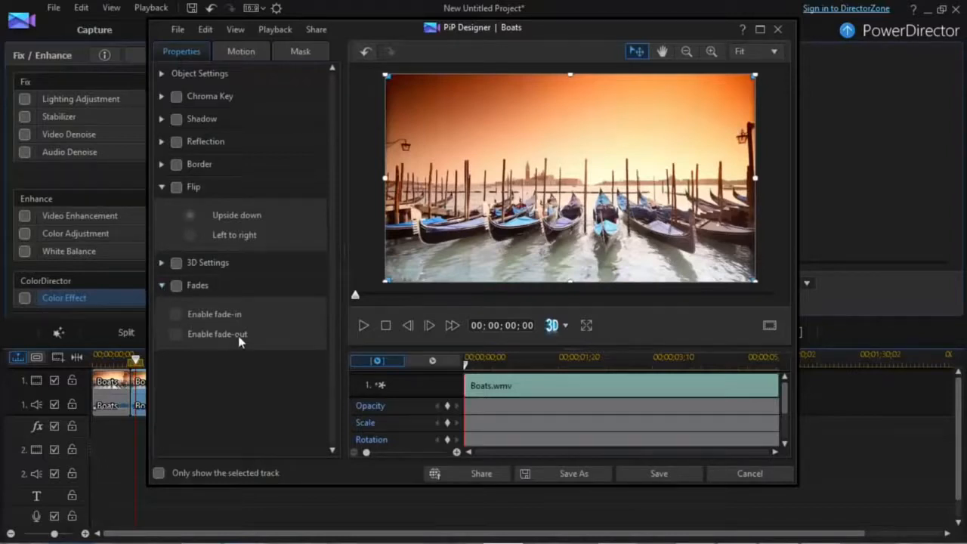
left_click(162, 286)
left_click(161, 187)
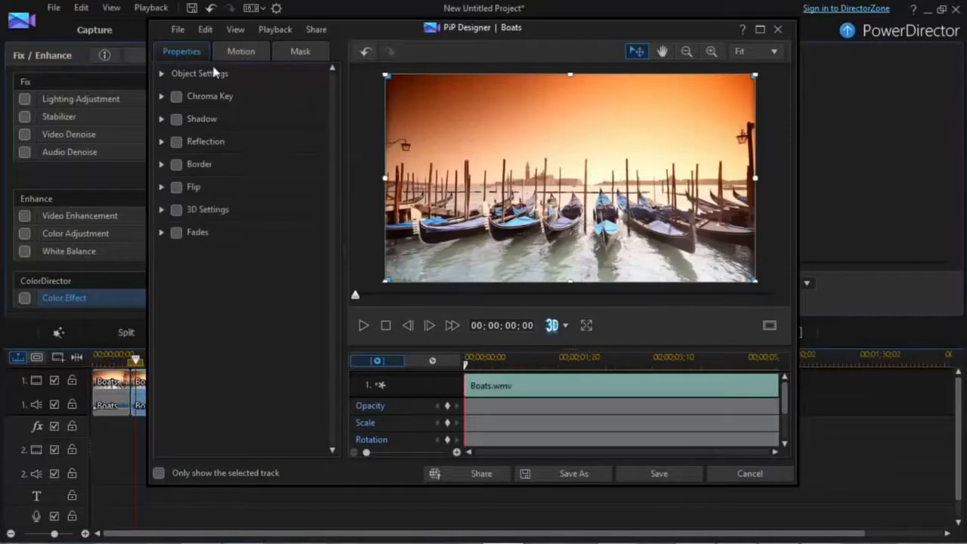
Step: Try the horizontal wave motion path on the Boats clip and preview its movement
left_click(239, 52)
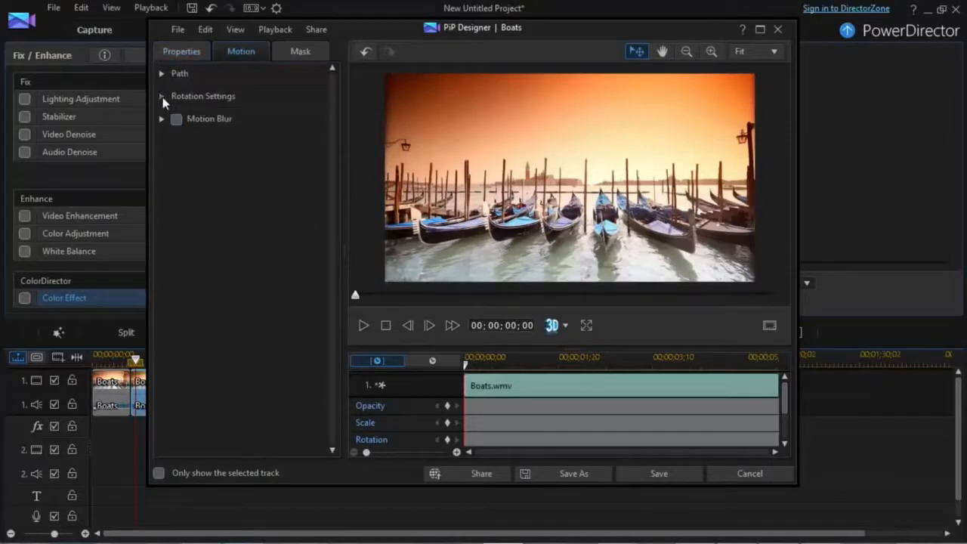
left_click(163, 97)
left_click(162, 72)
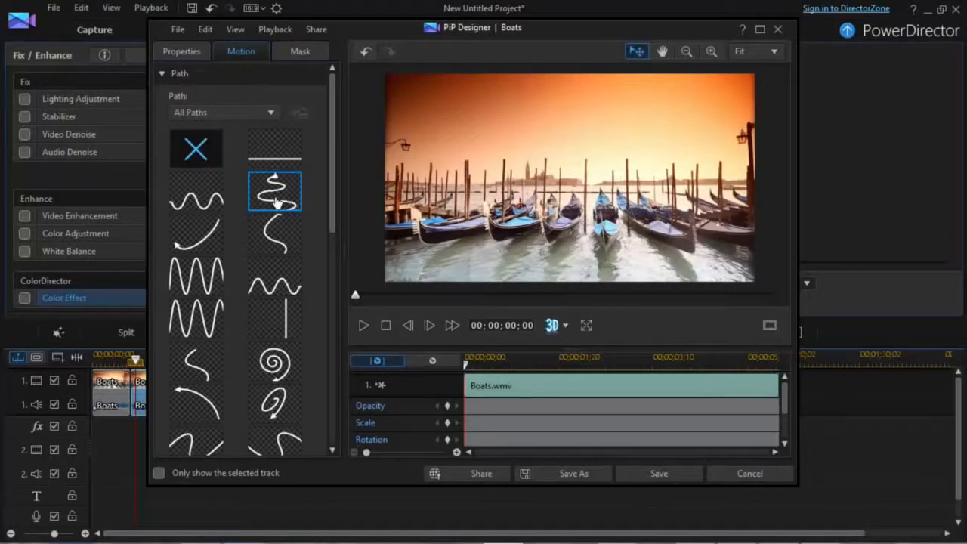
left_click(198, 153)
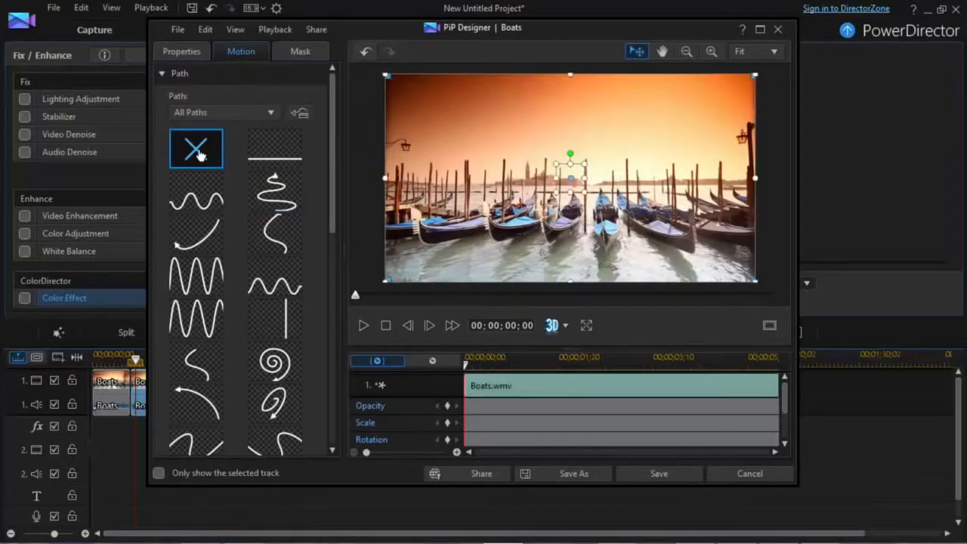
left_click(216, 196)
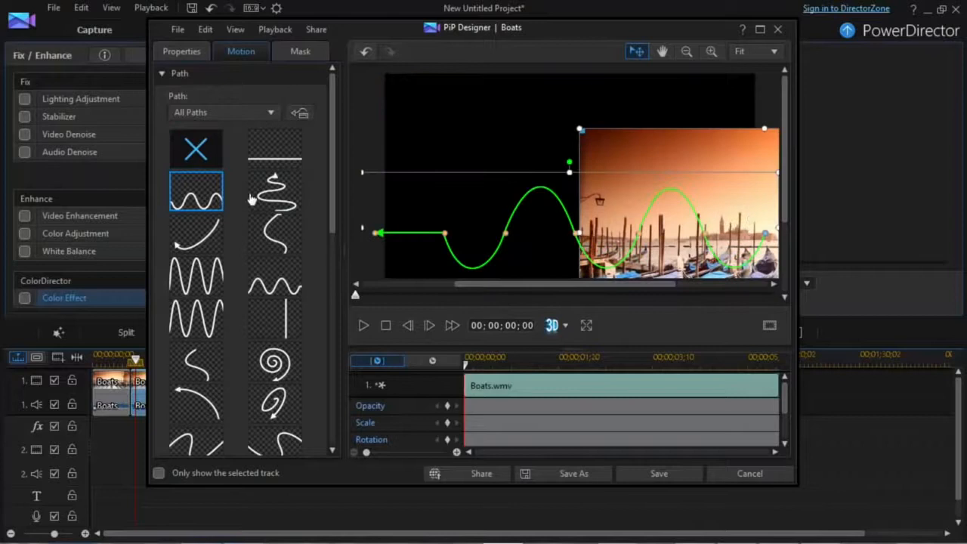
left_click(368, 326)
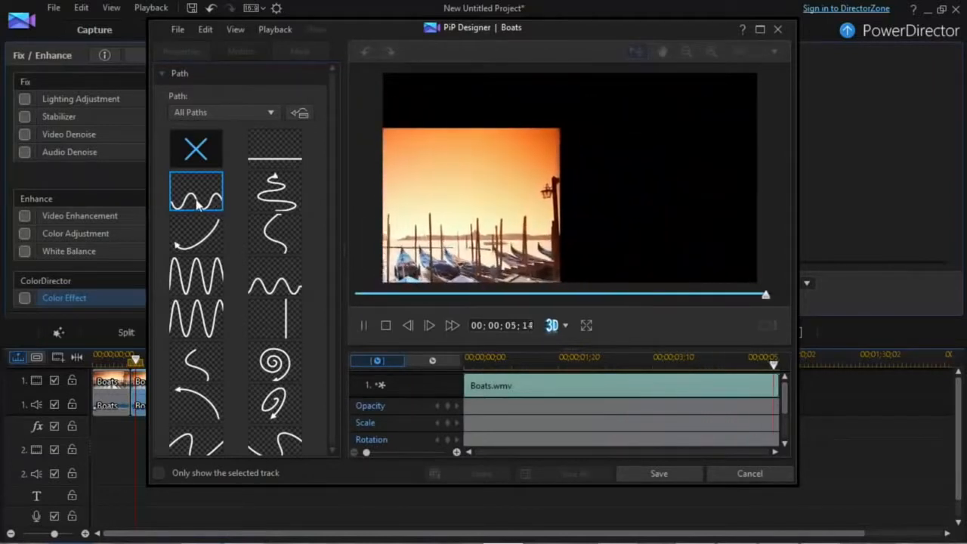
Step: Try the winding upward motion path on the Boats clip, preview it, and look through the remaining paths
left_click(276, 189)
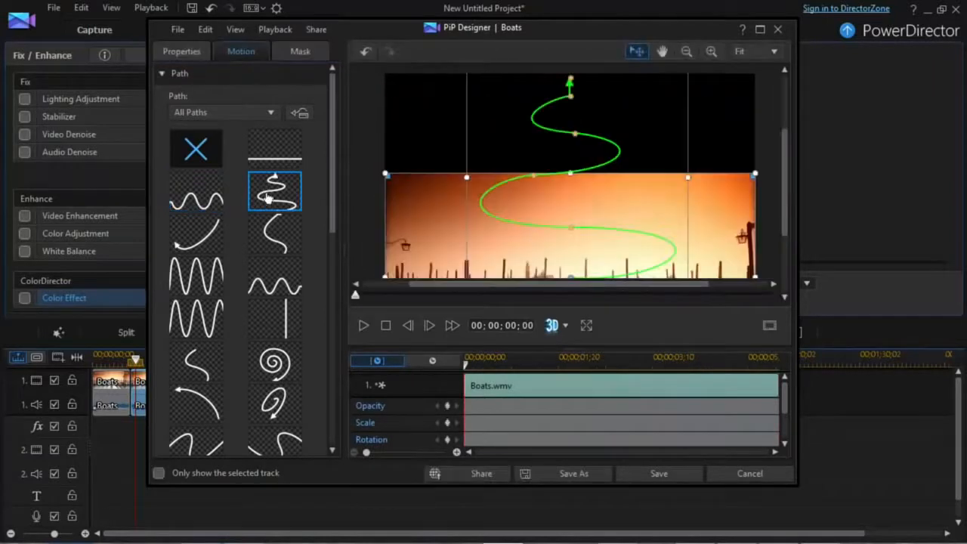
left_click(366, 324)
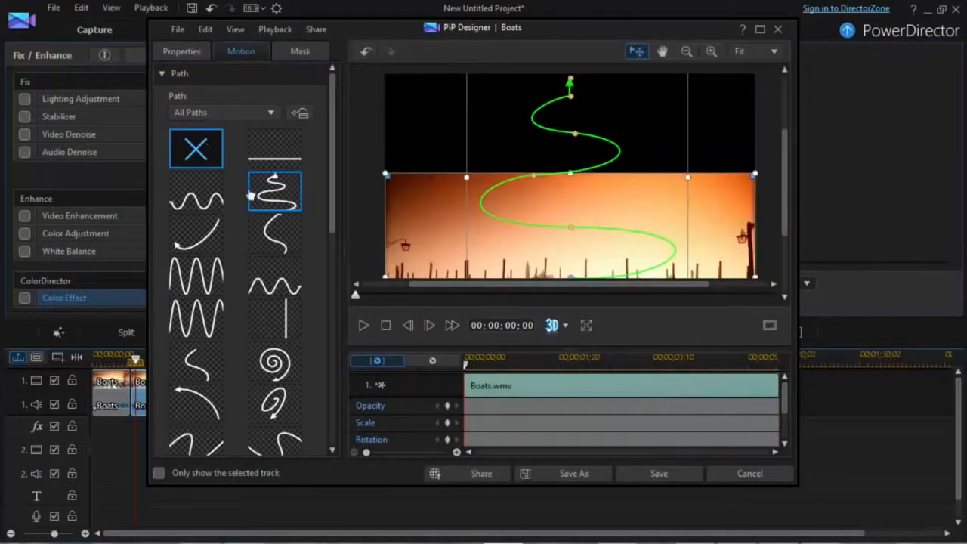
scroll(327, 184, "down", 6)
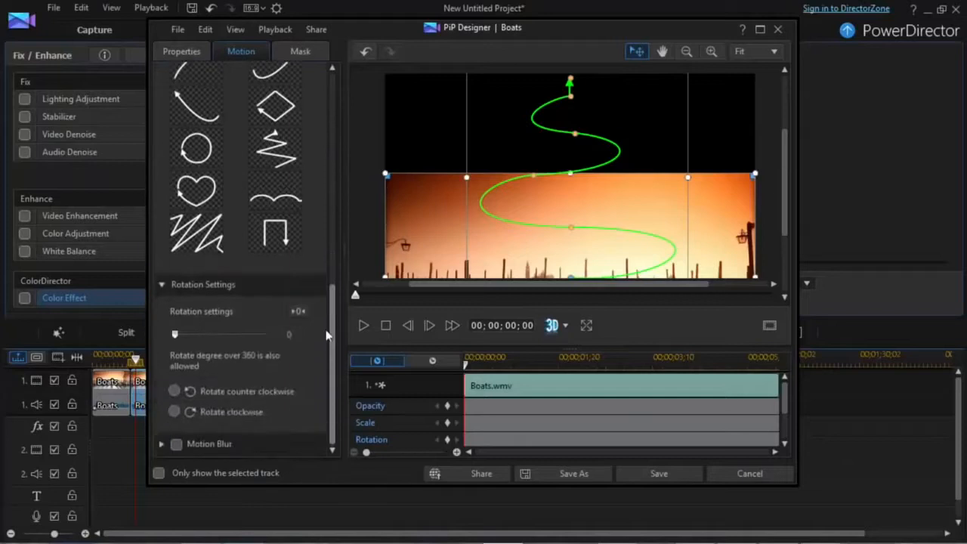
scroll(325, 257, "up", 3)
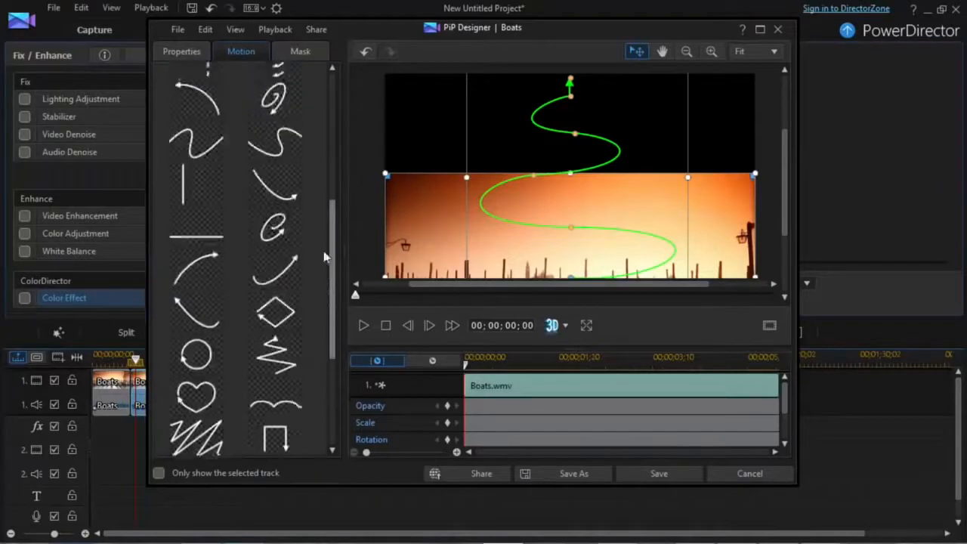
scroll(325, 257, "up", 5)
left_click(160, 75)
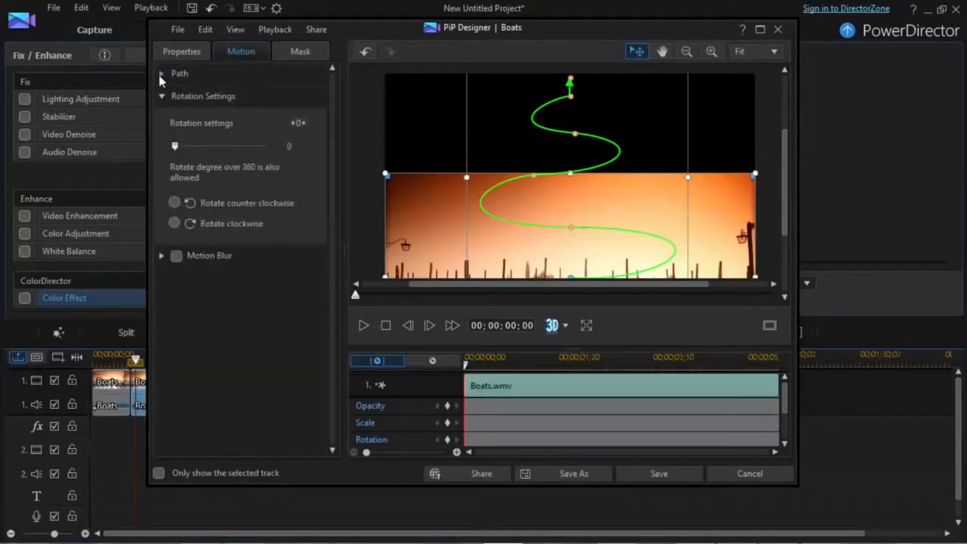
Step: Try Motion Blur on the Boats clip, check its blur length control, and turn Motion Blur off
left_click(161, 256)
left_click(175, 256)
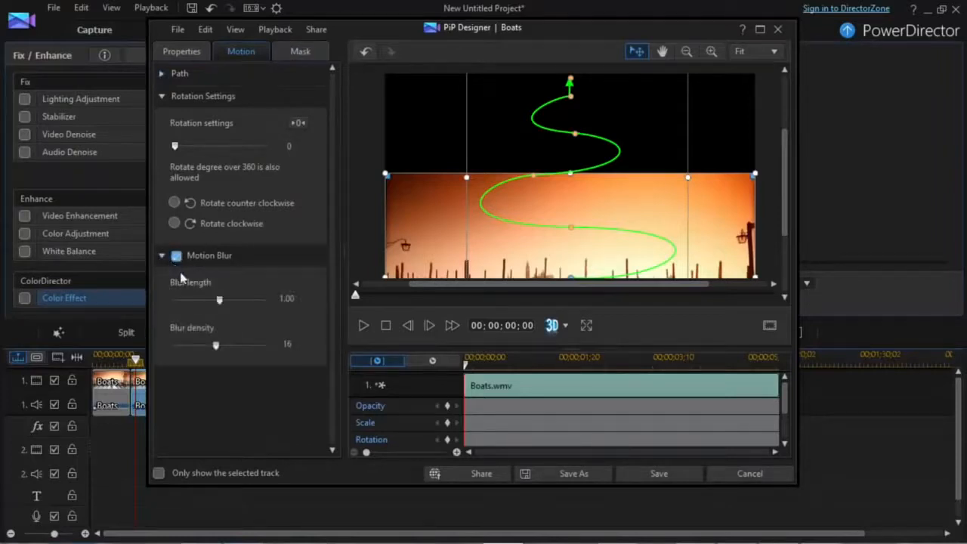
mouse_move(217, 299)
left_mouse_down()
mouse_move(188, 301)
mouse_move(216, 304)
left_mouse_up()
left_click(176, 257)
left_click(162, 256)
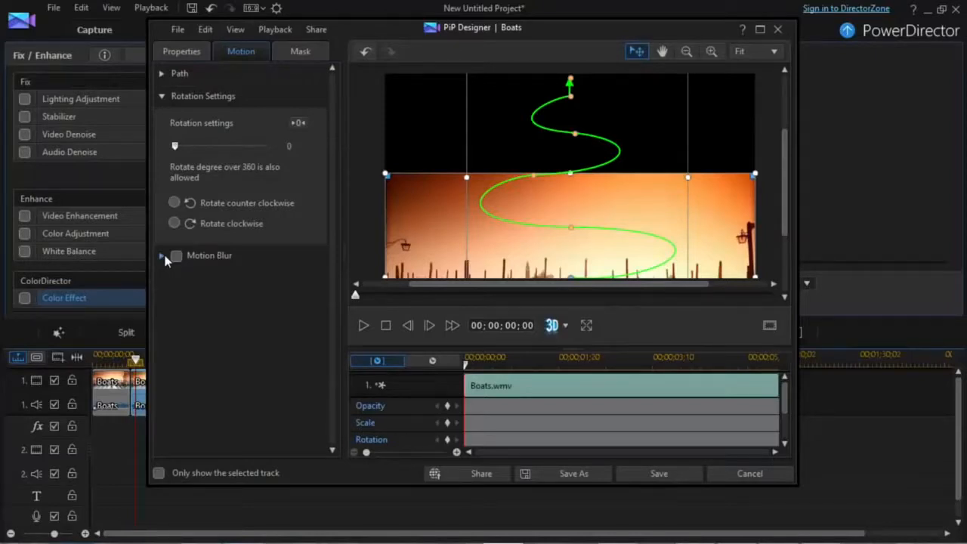
left_click(175, 257)
Step: Remove the winding motion path from the Boats clip
left_click(298, 52)
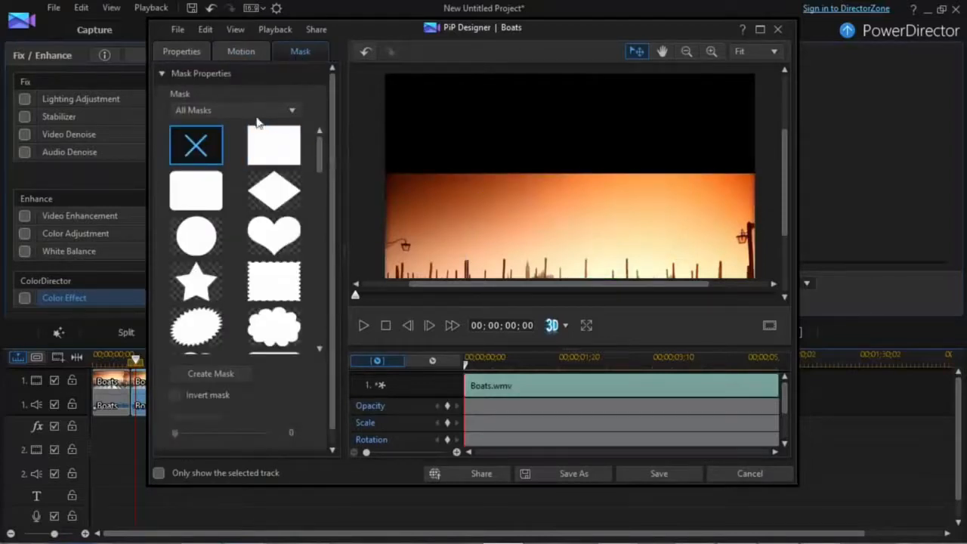
left_click(244, 54)
left_click(173, 72)
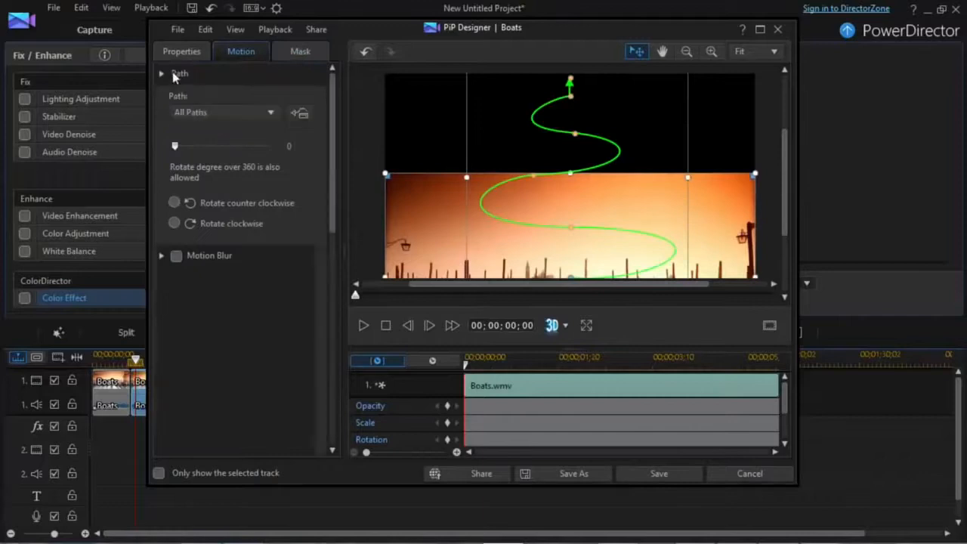
left_click(196, 148)
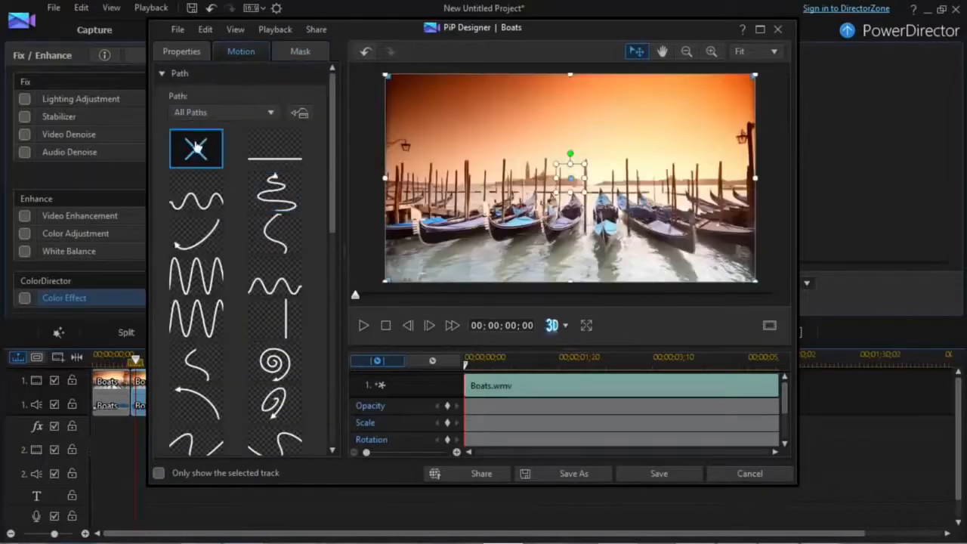
Step: Look through the available mask shapes and the custom mask image chooser without loading a file
left_click(302, 54)
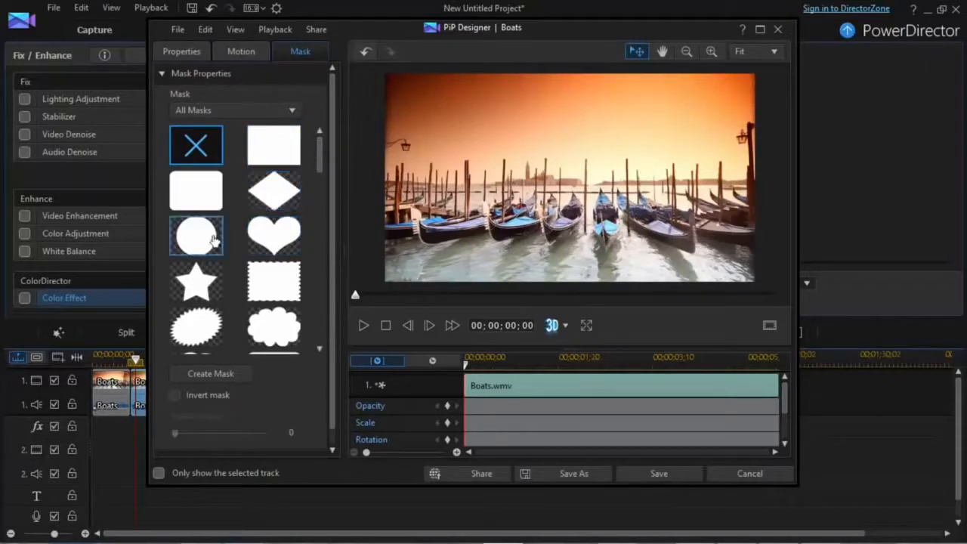
mouse_move(319, 151)
left_mouse_down()
mouse_move(322, 334)
mouse_move(321, 145)
left_mouse_up()
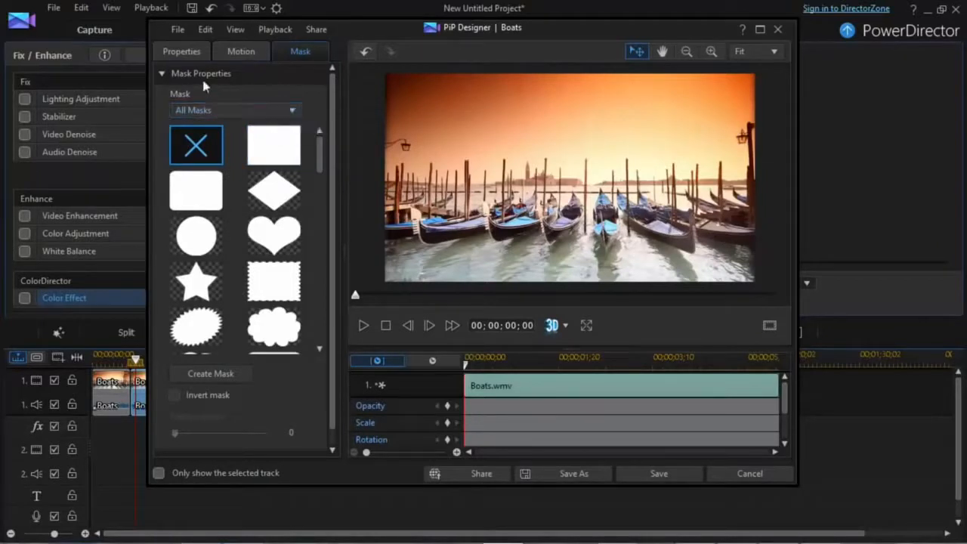
left_click(163, 74)
left_click(178, 73)
left_click_drag(321, 163, 329, 346)
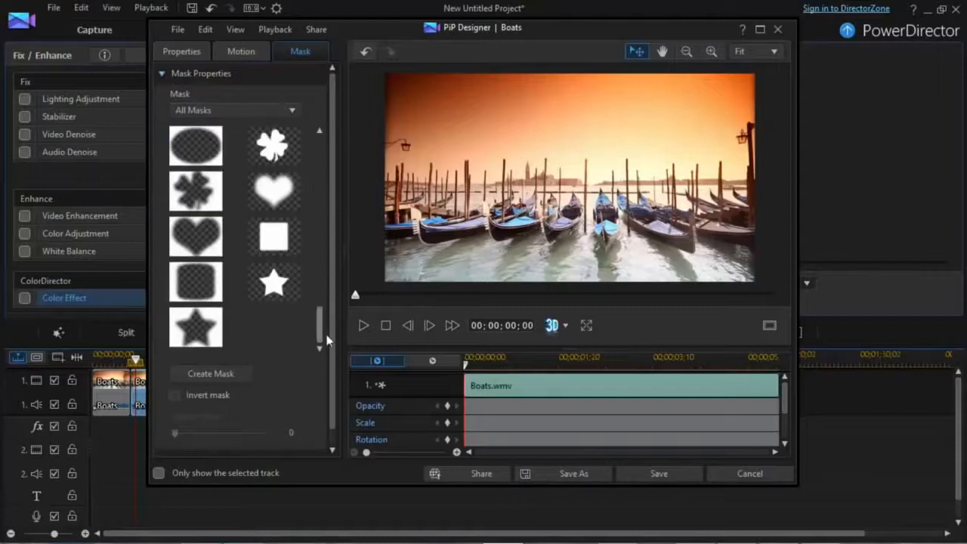
left_click(212, 378)
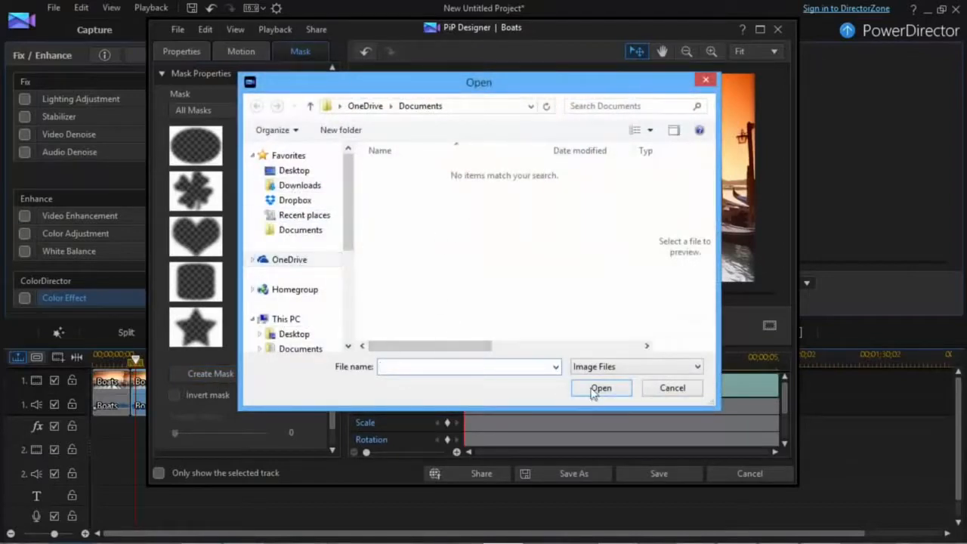
left_click(706, 80)
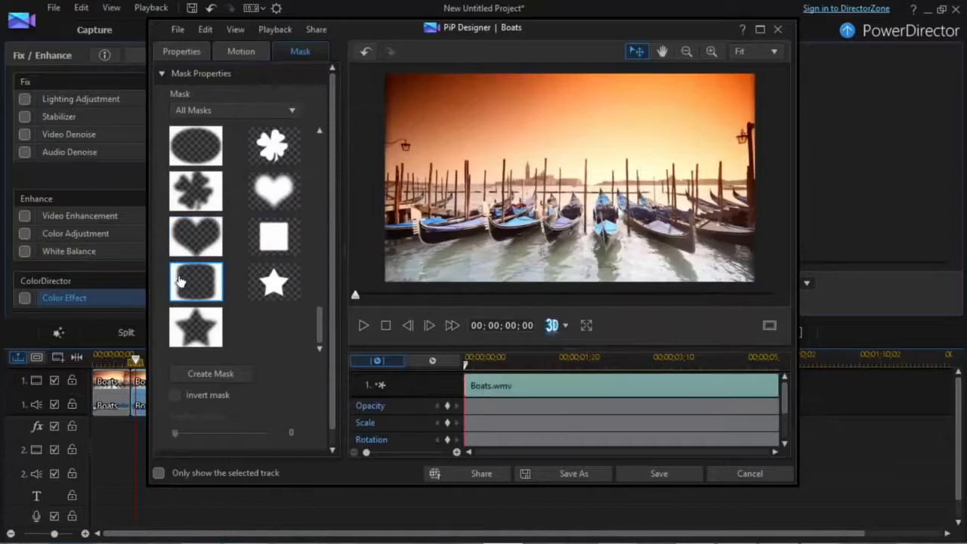
Step: Apply the soft-edged mask with an oval cut-out to the Boats clip
left_click(199, 162)
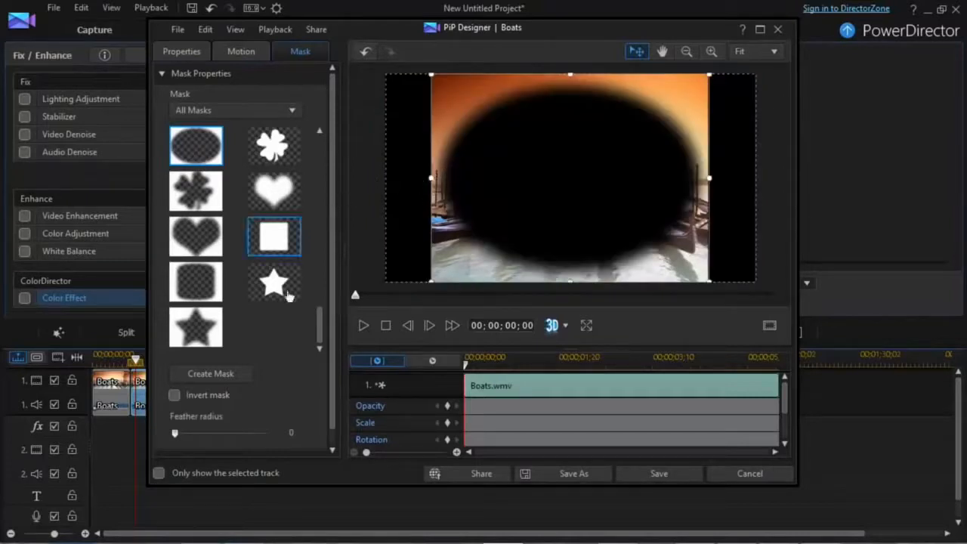
scroll(327, 243, "down", 1)
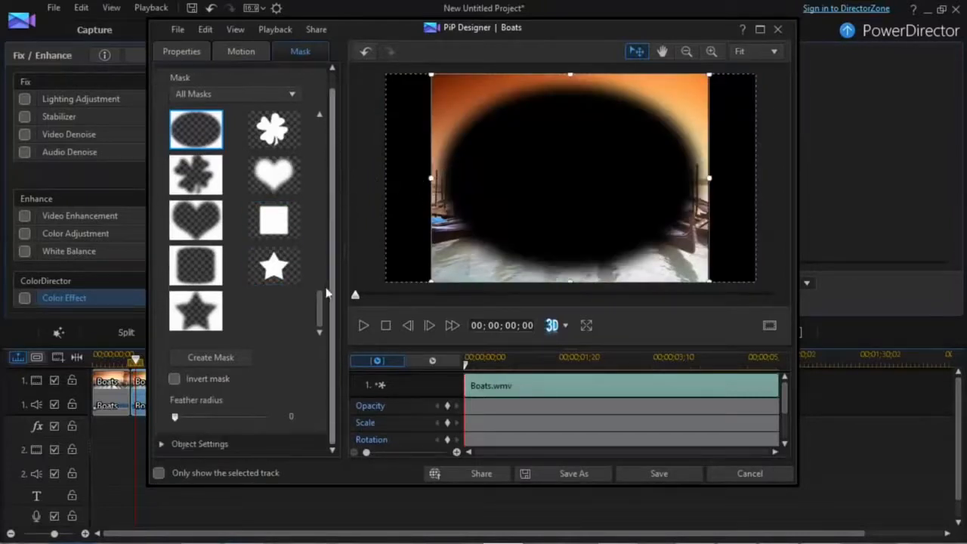
scroll(321, 276, "up", 1)
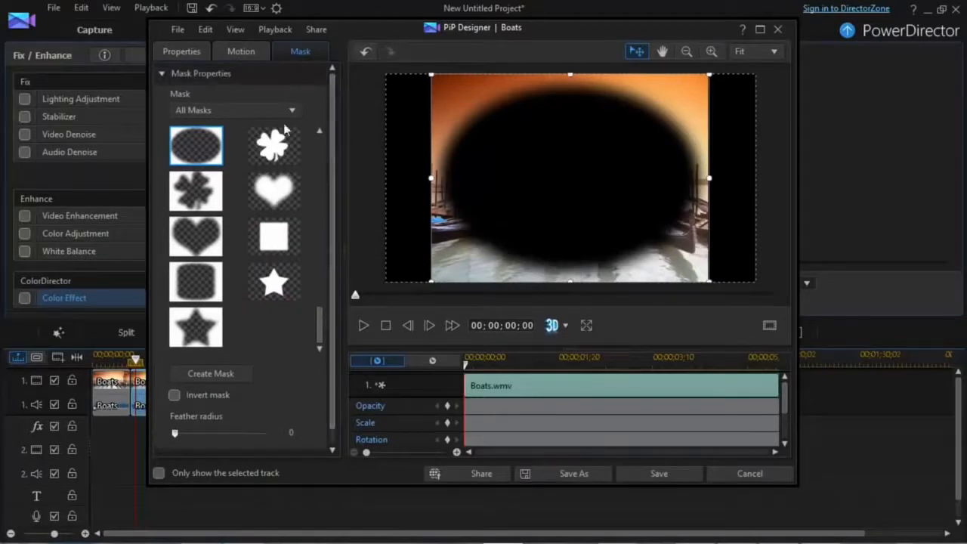
left_click(163, 73)
left_click(164, 73)
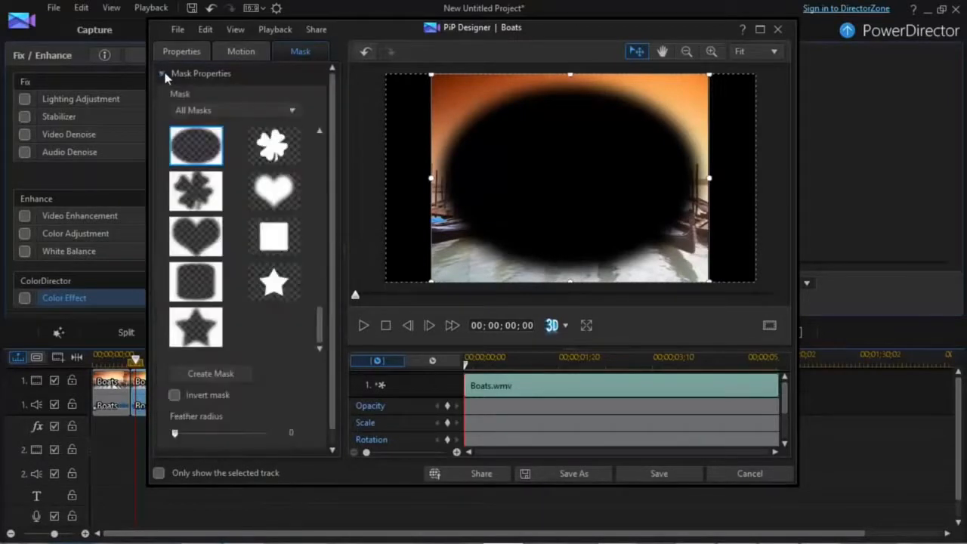
Step: Try a larger feather radius and an inverted version of the oval mask, and turn Invert mask off
left_click_drag(177, 435, 267, 436)
left_click(174, 395)
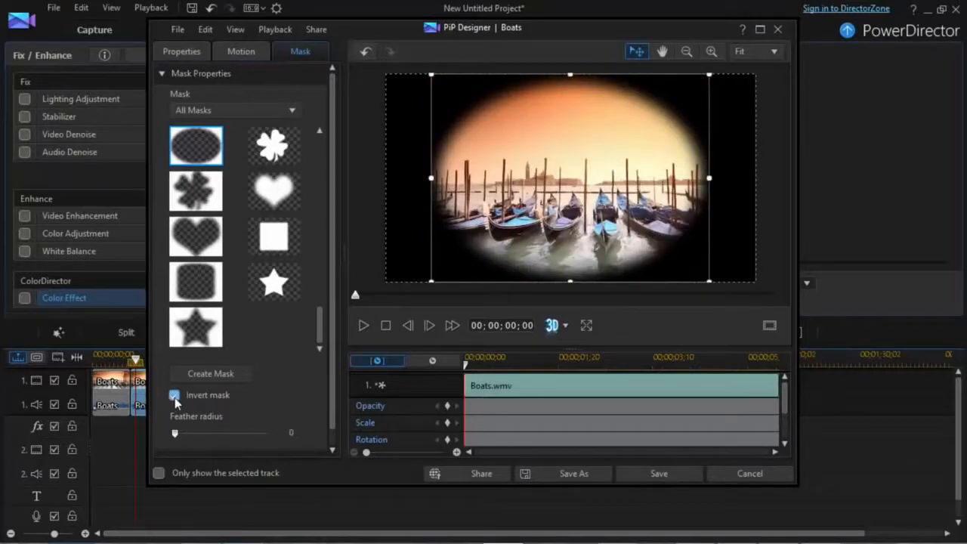
left_click(174, 395)
Step: Reduce the oval mask's scale to 0.618 wide and 0.825 high, maintaining the mask aspect ratio
scroll(326, 217, "up", 1)
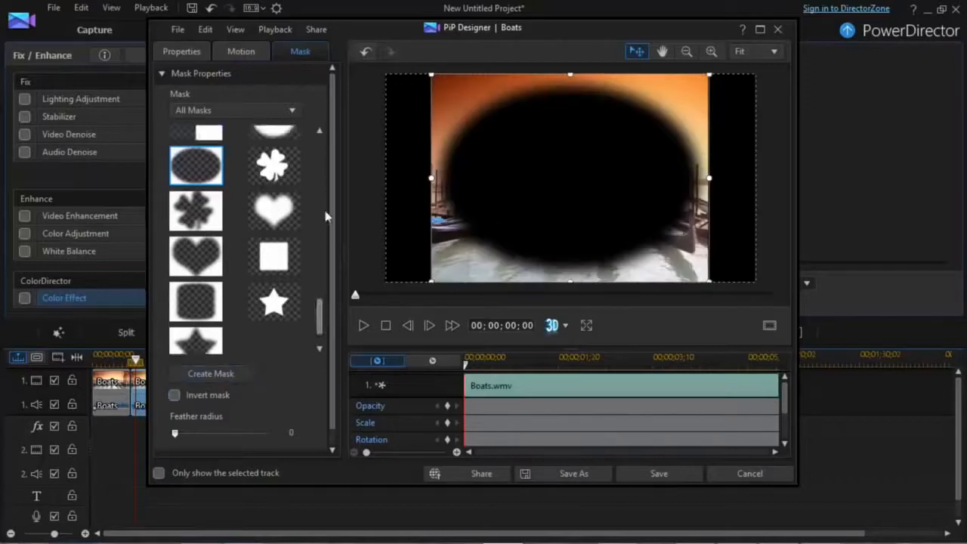
scroll(326, 217, "up", 5)
scroll(331, 151, "down", 1)
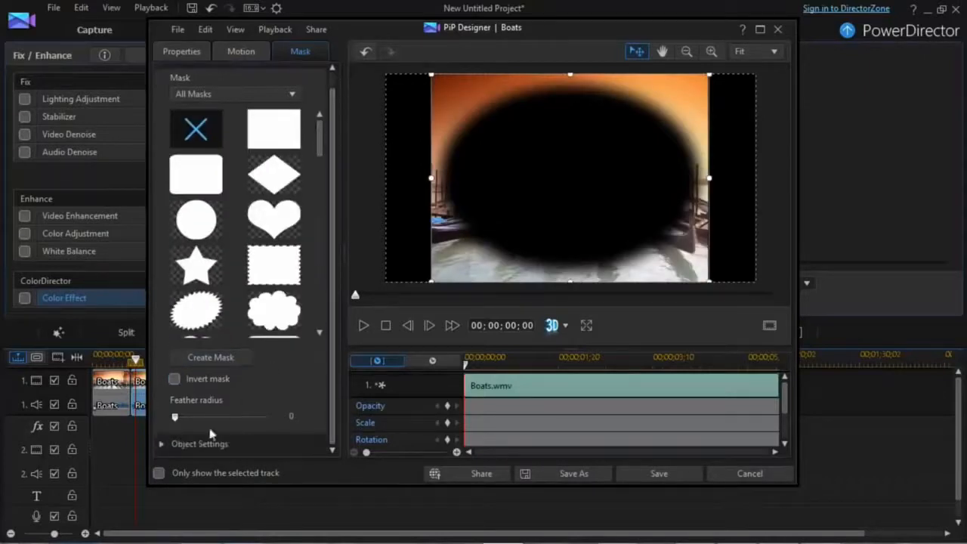
left_click(163, 445)
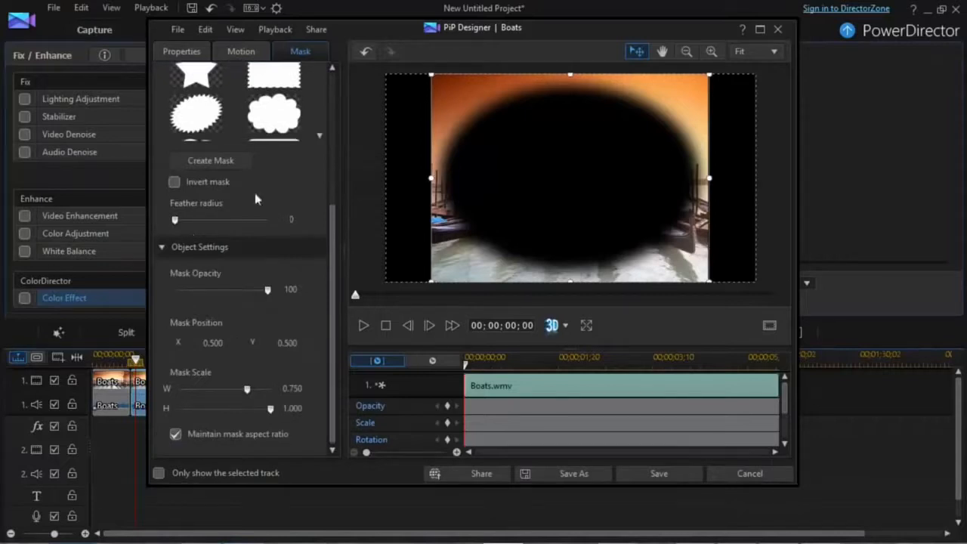
mouse_move(268, 291)
left_mouse_down()
mouse_move(189, 304)
mouse_move(282, 299)
left_mouse_up()
mouse_move(270, 414)
left_mouse_down()
mouse_move(250, 412)
mouse_move(255, 419)
left_mouse_up()
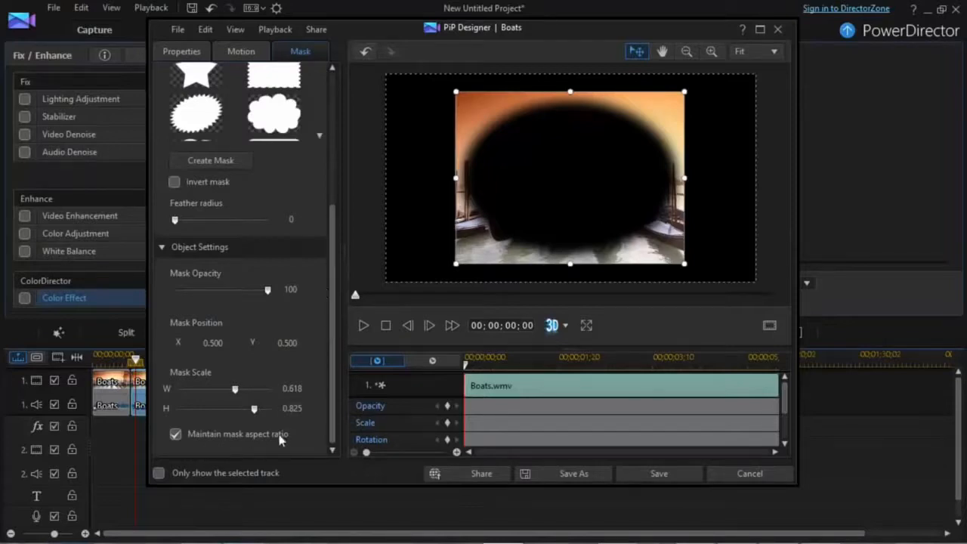
Step: Turn off Maintain mask aspect ratio and enlarge the oval mask's scale to 1.000 in both width and height
left_click(176, 435)
left_click(176, 436)
left_click_drag(254, 409, 274, 393)
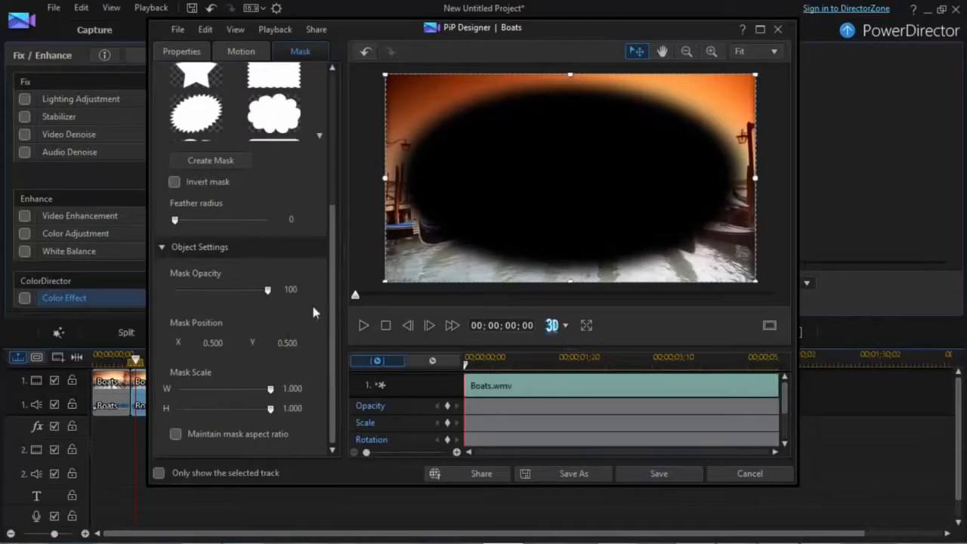
Step: Apply the jagged-edged oval mask to the Boats clip, set its width scale to 1.000, and save the PiP object
scroll(302, 264, "up", 1)
left_click(208, 151)
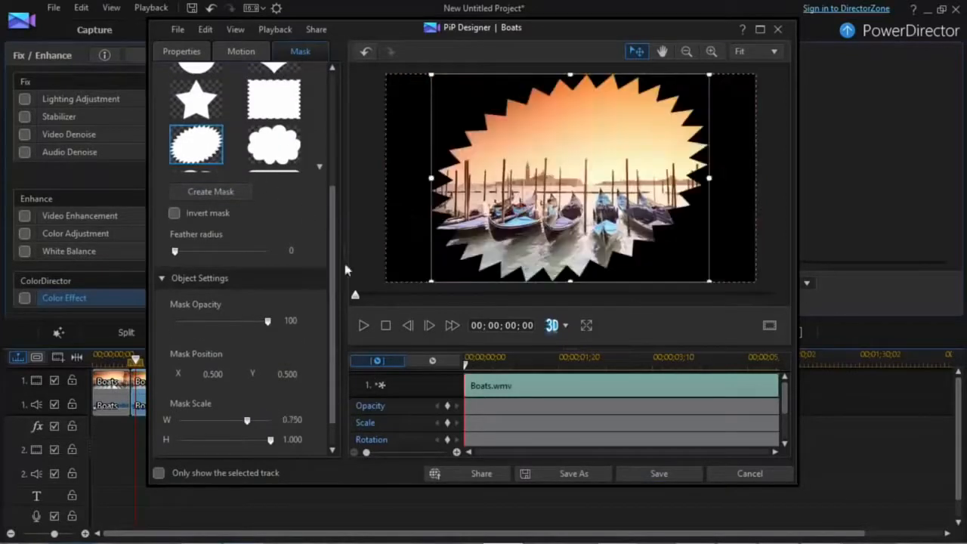
scroll(336, 272, "down", 1)
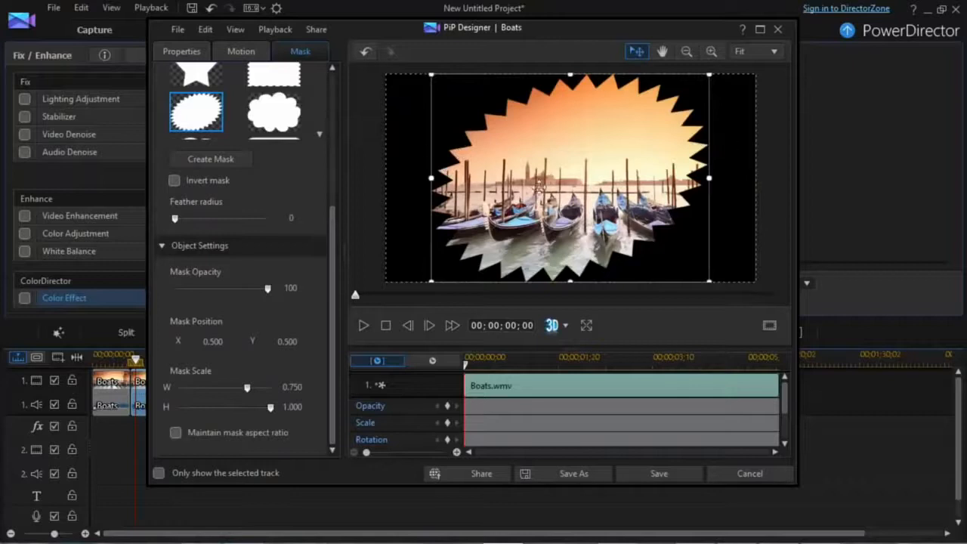
left_click_drag(248, 392, 276, 393)
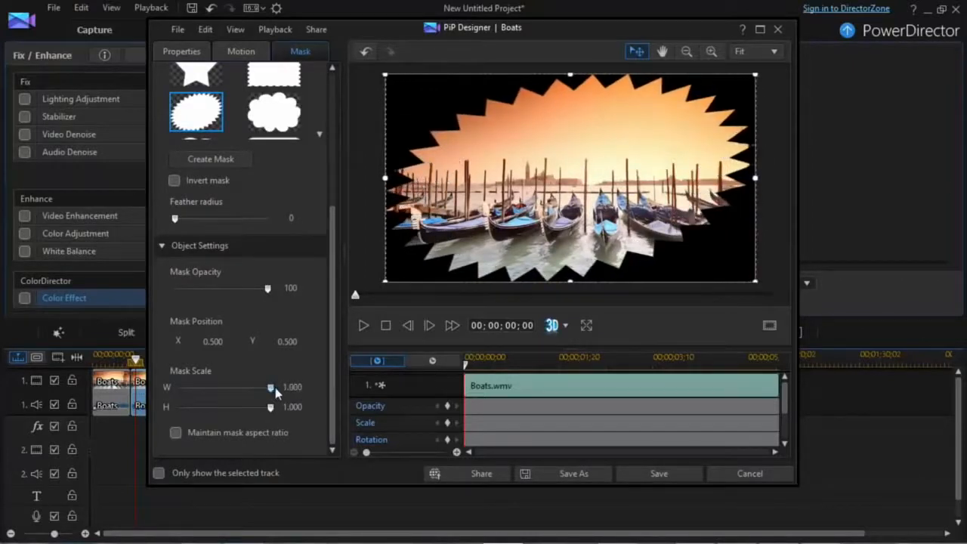
left_click(177, 434)
left_click(177, 433)
left_click(679, 477)
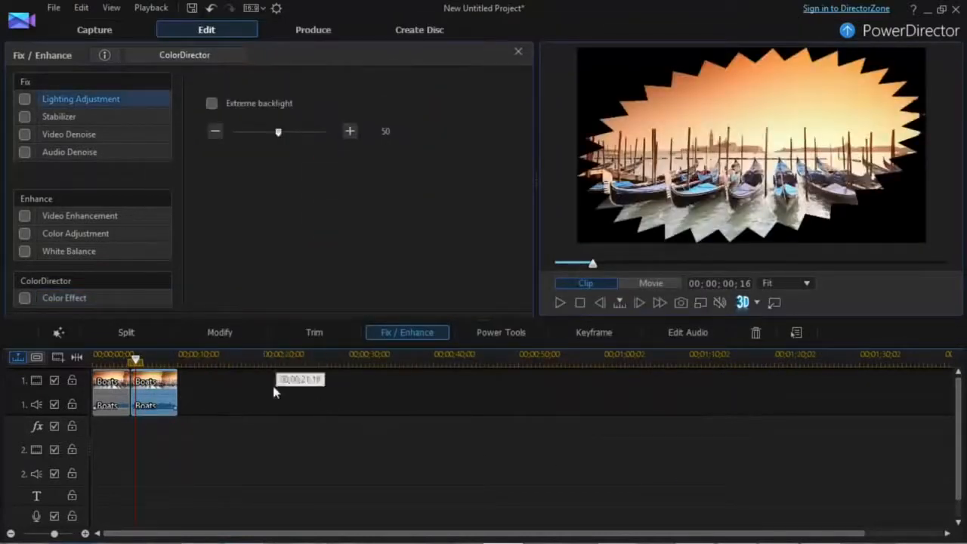
Step: Leave Fix / Enhance and look through the NewBlue effects in the video effects library, including the NewBlue Video Essentials group
left_click(338, 430)
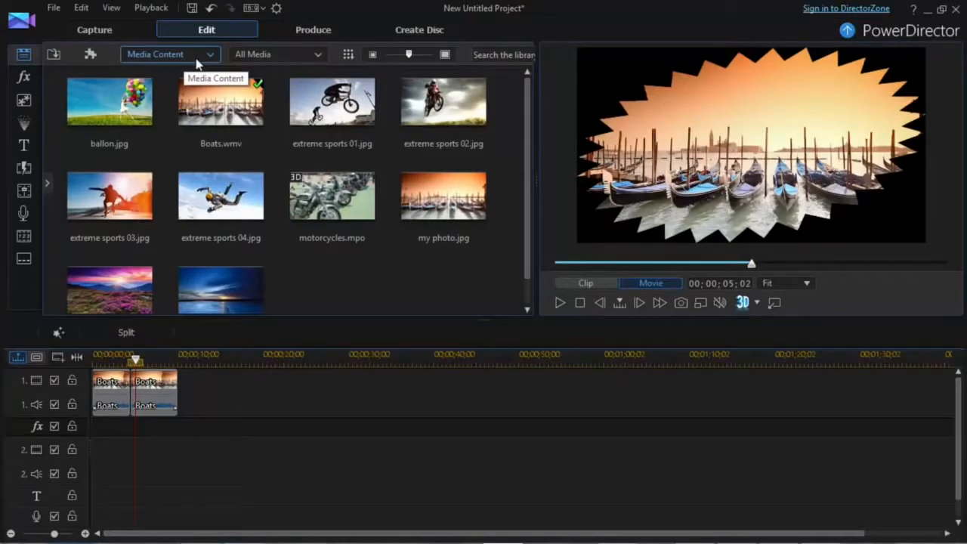
left_click(24, 79)
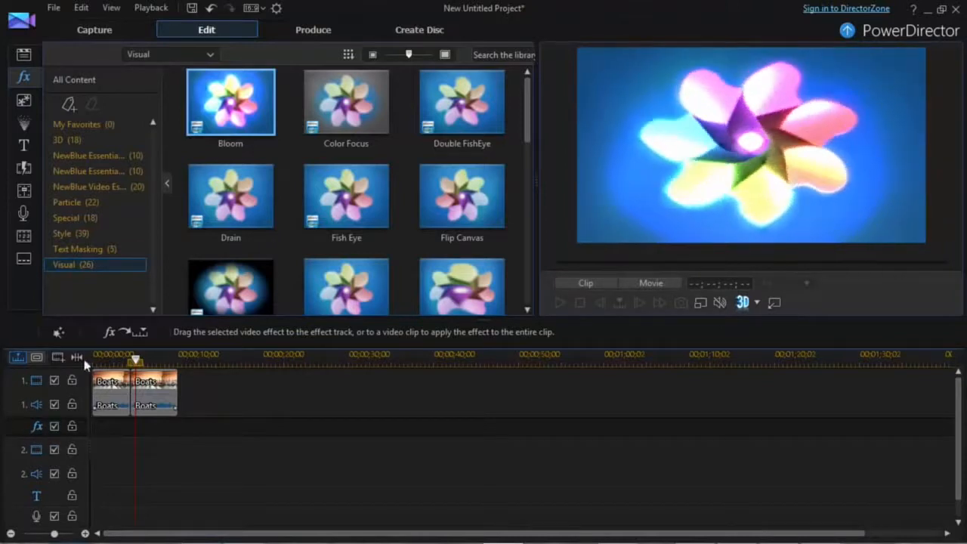
left_click(124, 187)
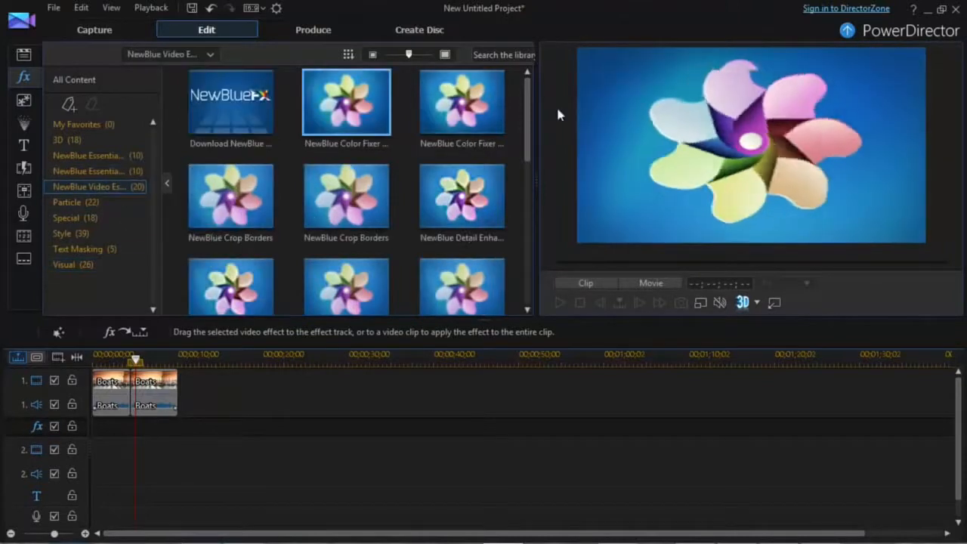
left_click_drag(528, 117, 517, 264)
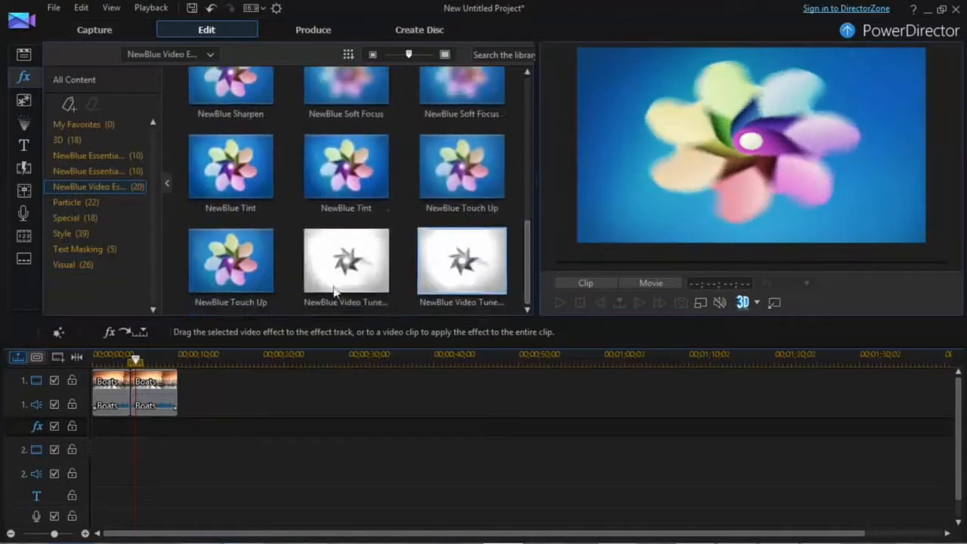
left_click(128, 172)
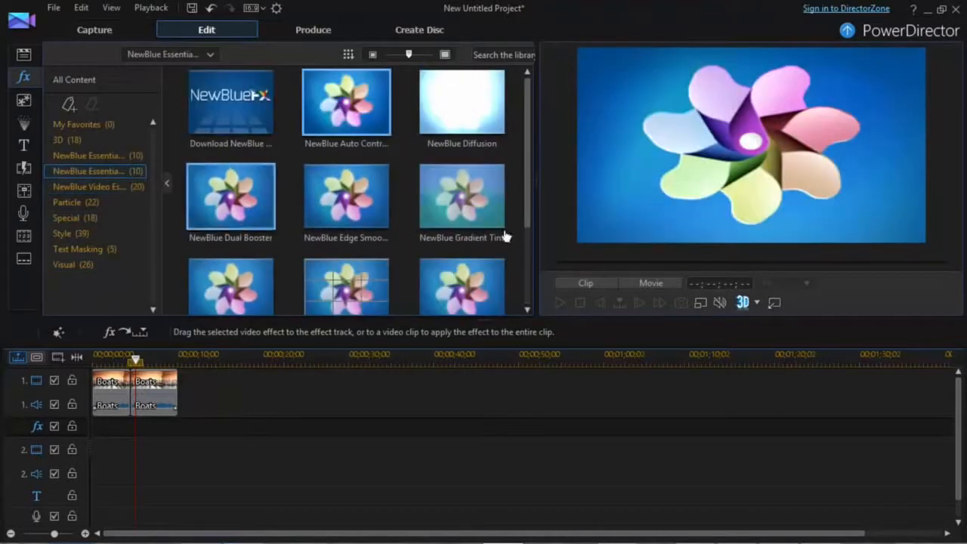
left_click_drag(528, 153, 528, 232)
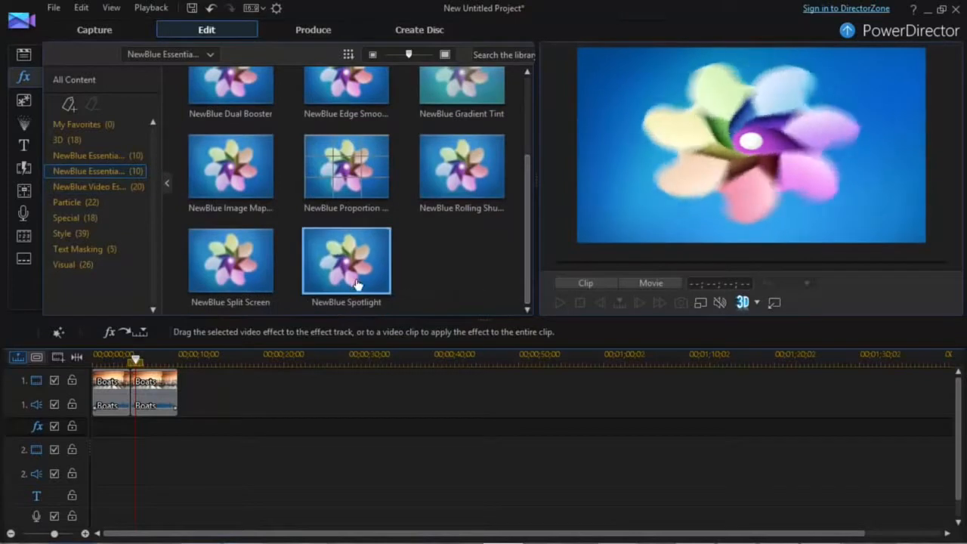
Step: Apply the NewBlue Spotlight effect to the first Boats clip, and remove it again through the clip's effect settings
left_click_drag(358, 276, 115, 391)
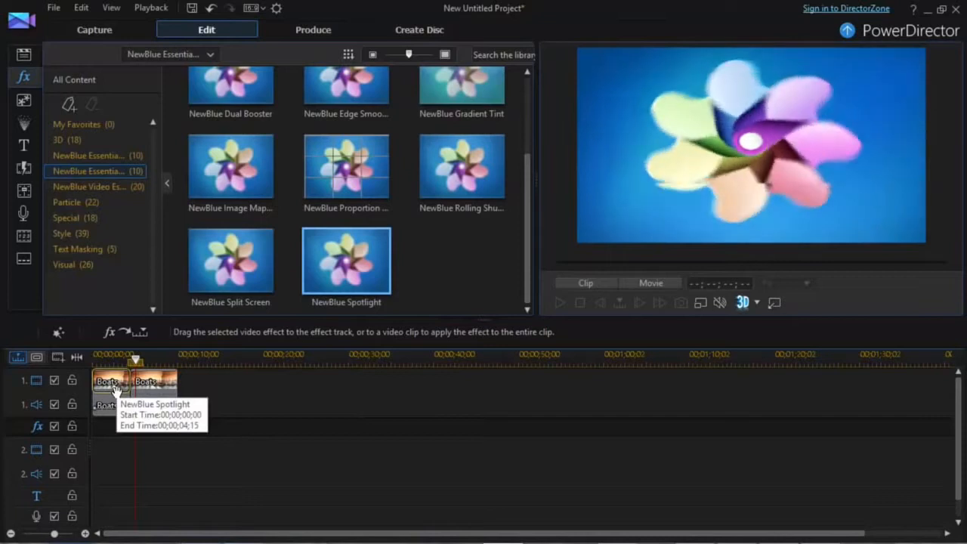
left_click(113, 391)
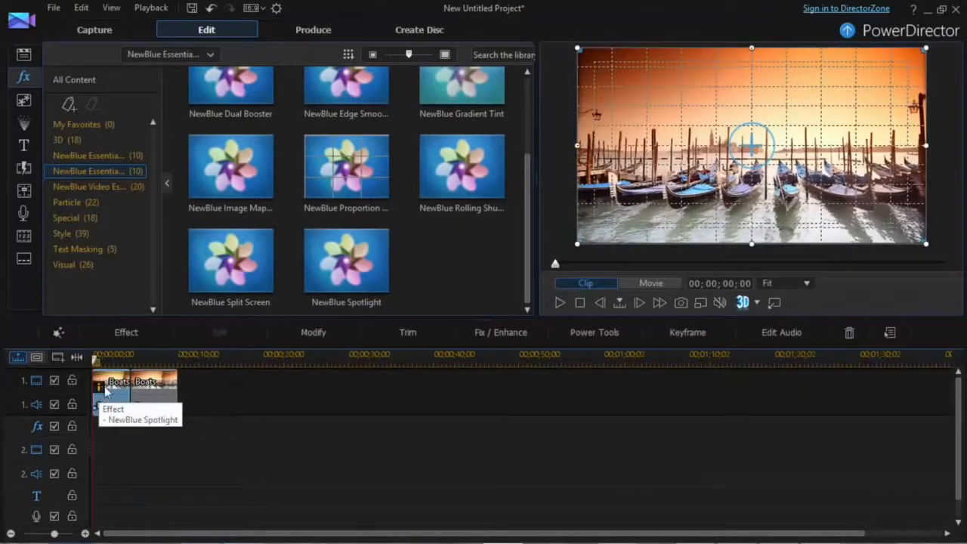
right_click(117, 380)
left_click(449, 438)
left_click(120, 374)
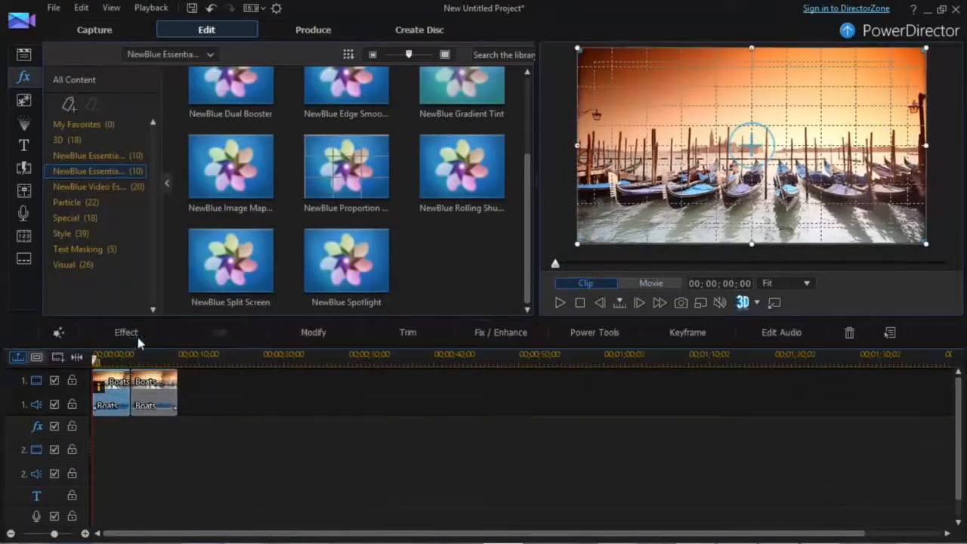
left_click(126, 332)
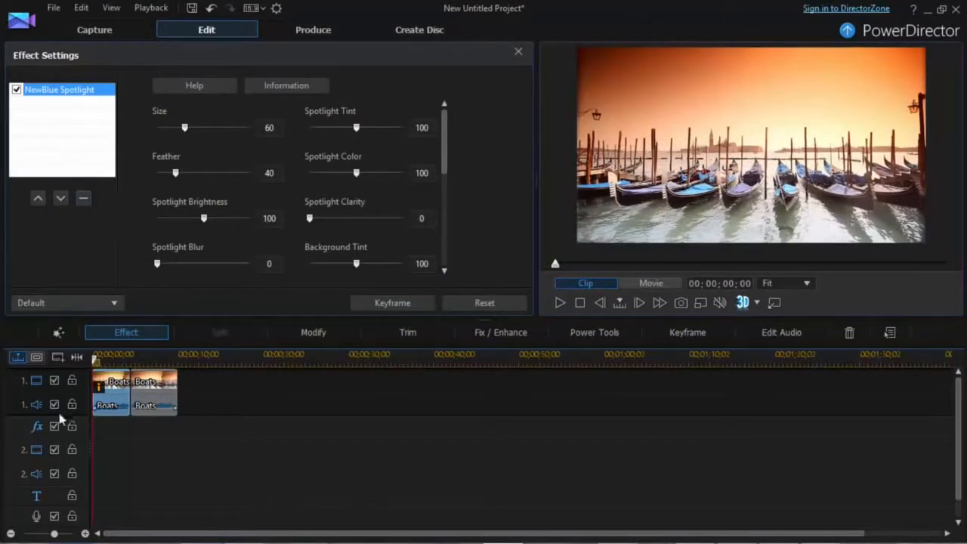
left_click(83, 200)
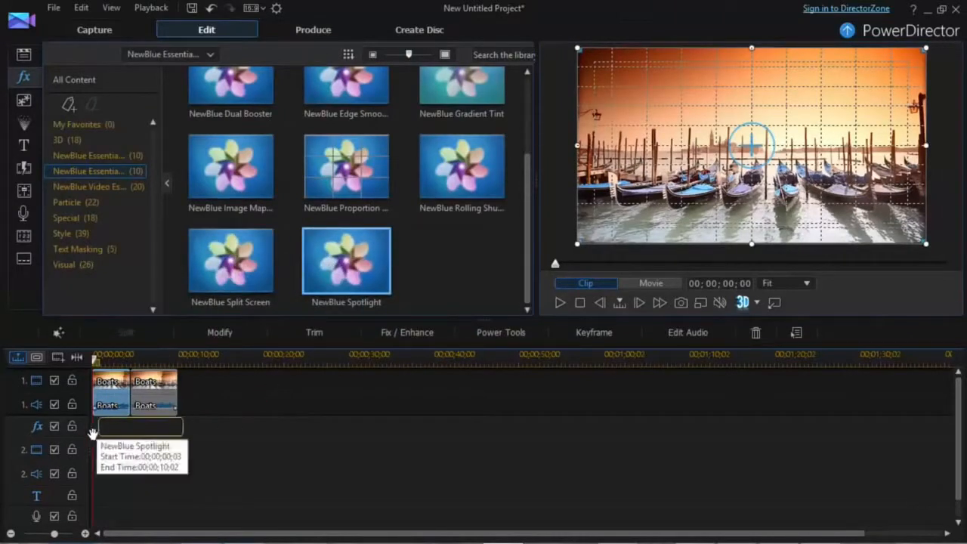
Step: Place the NewBlue Spotlight effect on the effect track below both Boats clips and open its settings for modification
left_click(124, 427)
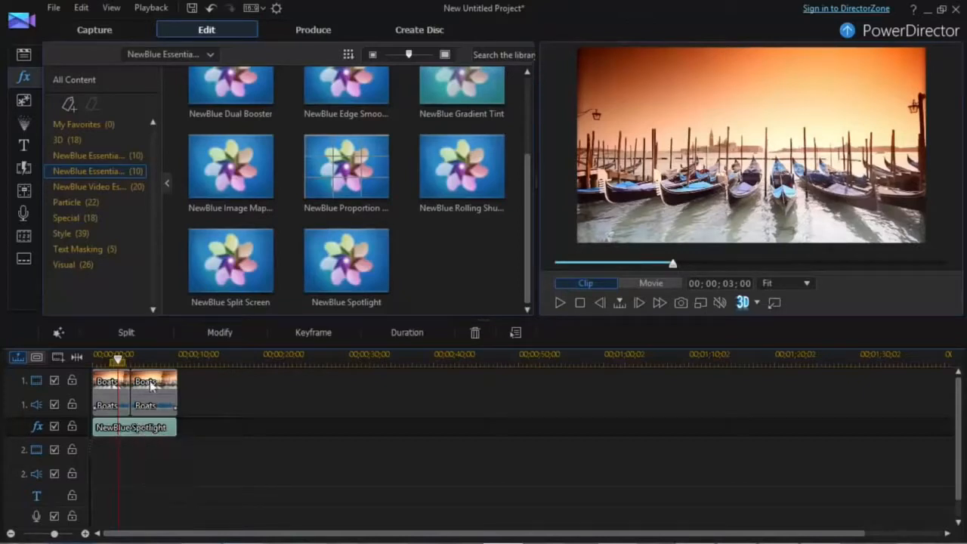
left_click_drag(117, 357, 101, 358)
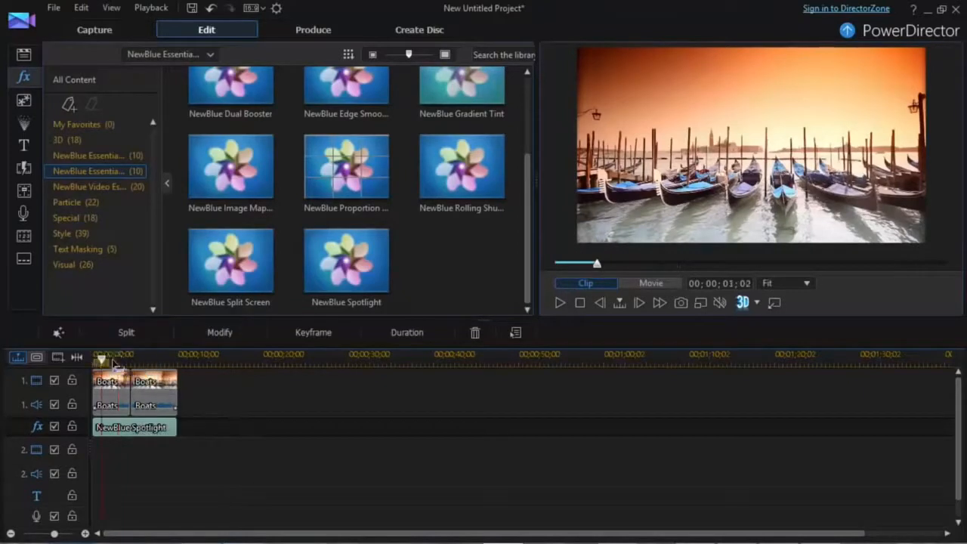
left_click(172, 427)
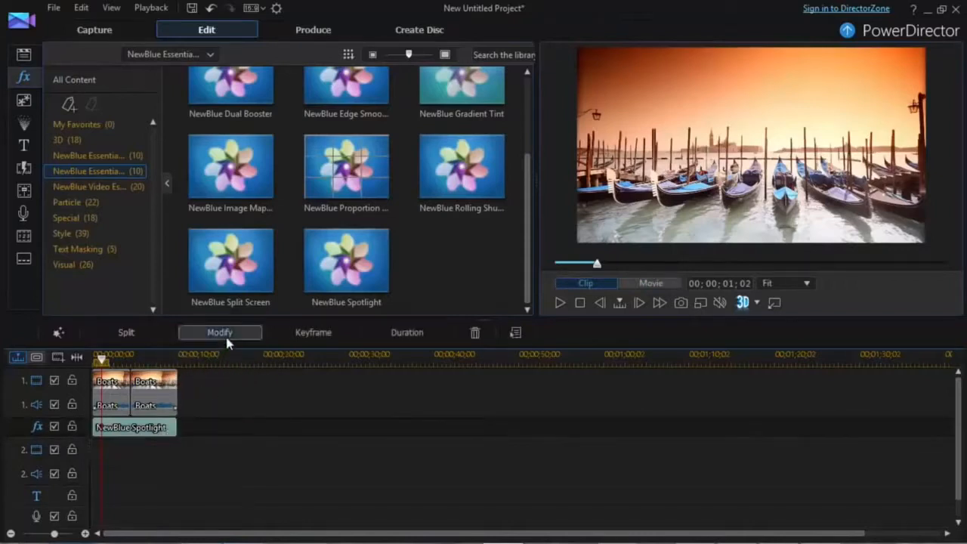
left_click(220, 332)
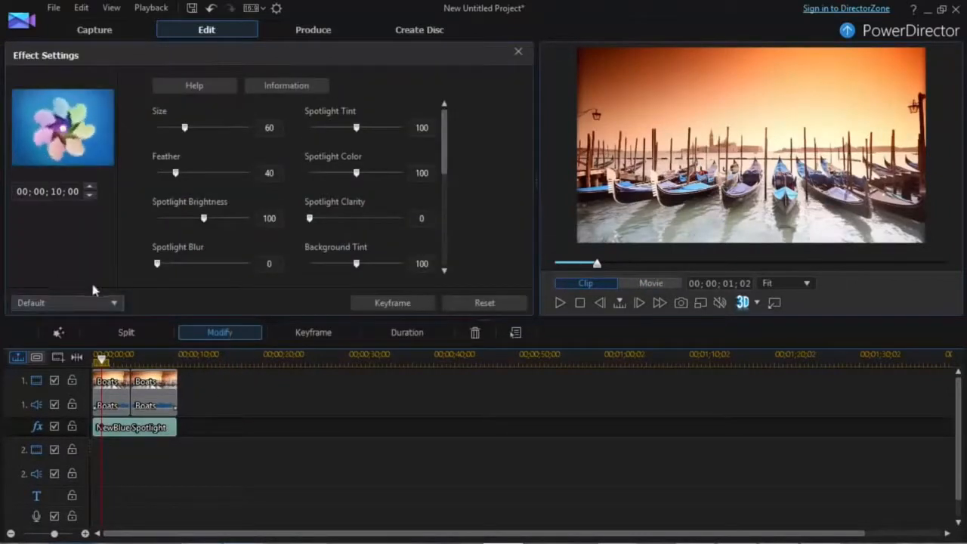
Step: Try the Arthouse Dreams, Black N White Center, Blind Spot, Blurred Spot and Burnt Peephole presets on the Spotlight effect
left_click(106, 303)
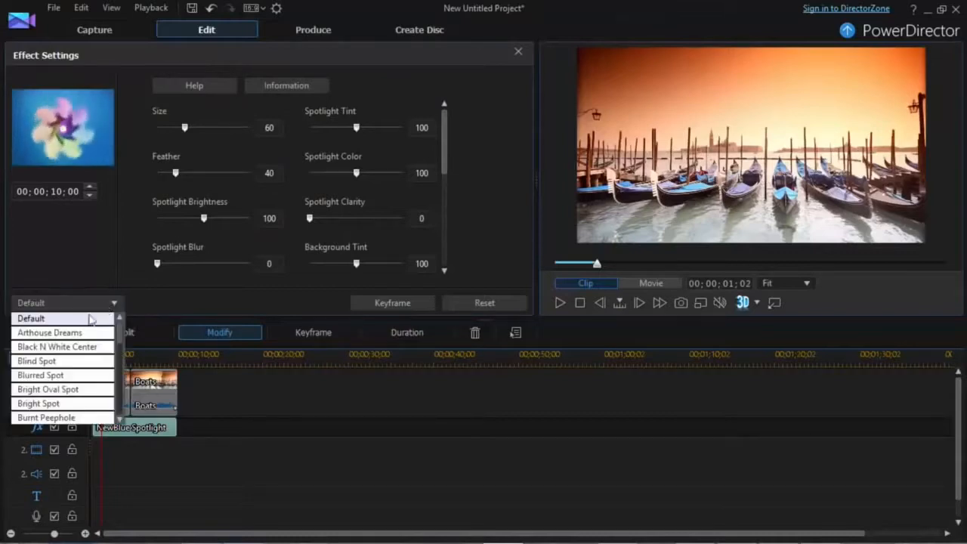
left_click(75, 328)
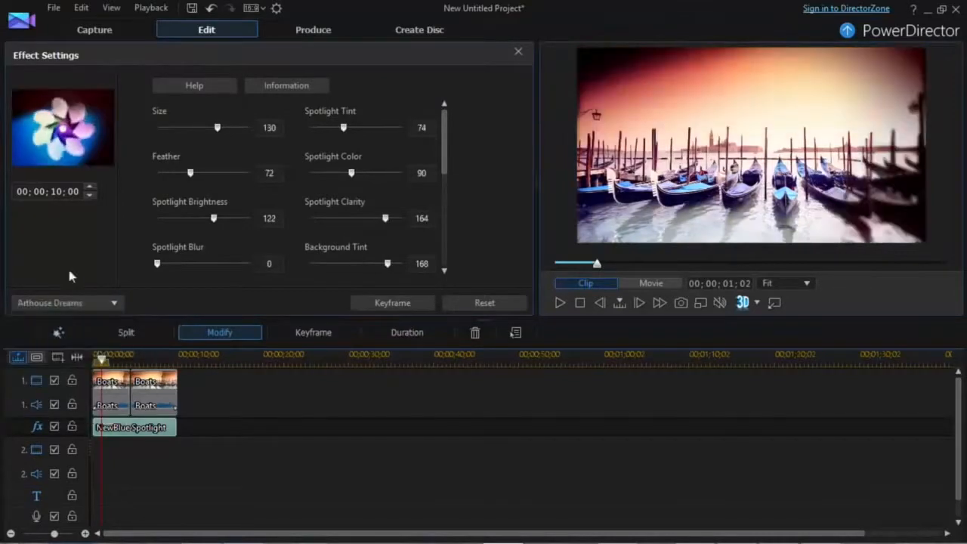
left_click(65, 303)
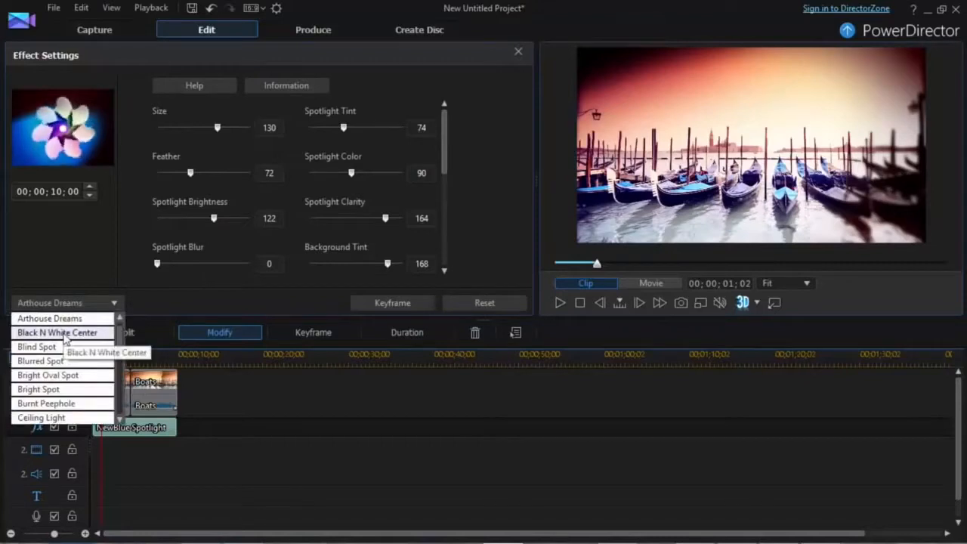
left_click(65, 333)
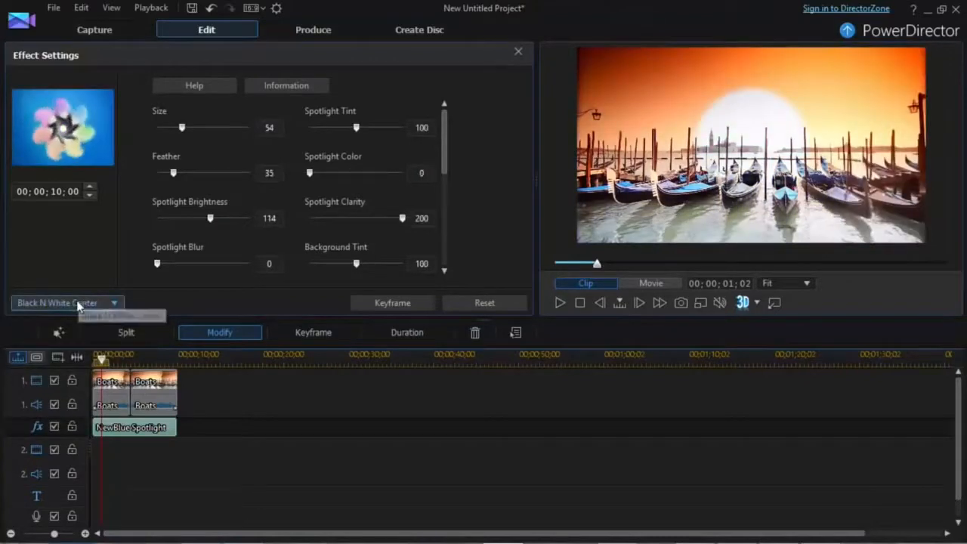
left_click(77, 303)
left_click(73, 334)
left_click(86, 304)
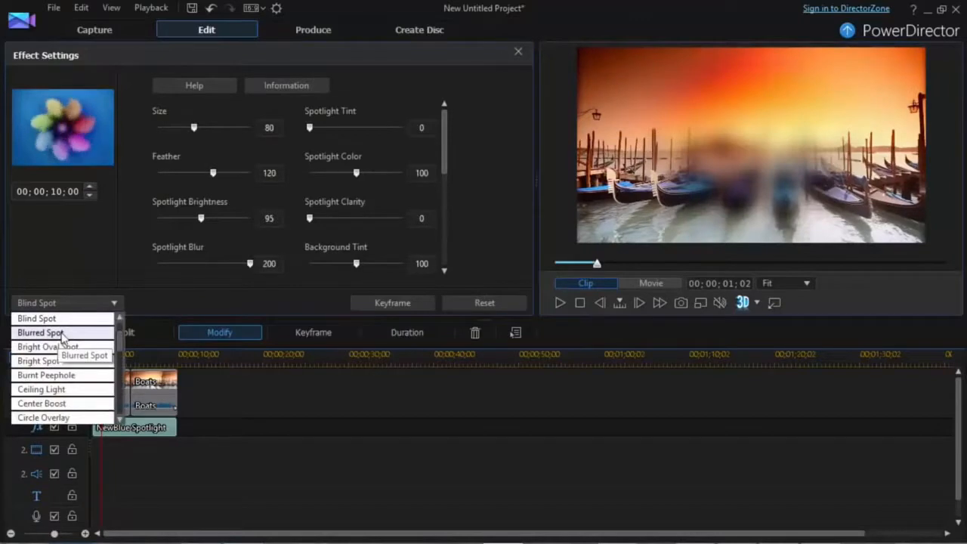
left_click(63, 333)
left_click(81, 305)
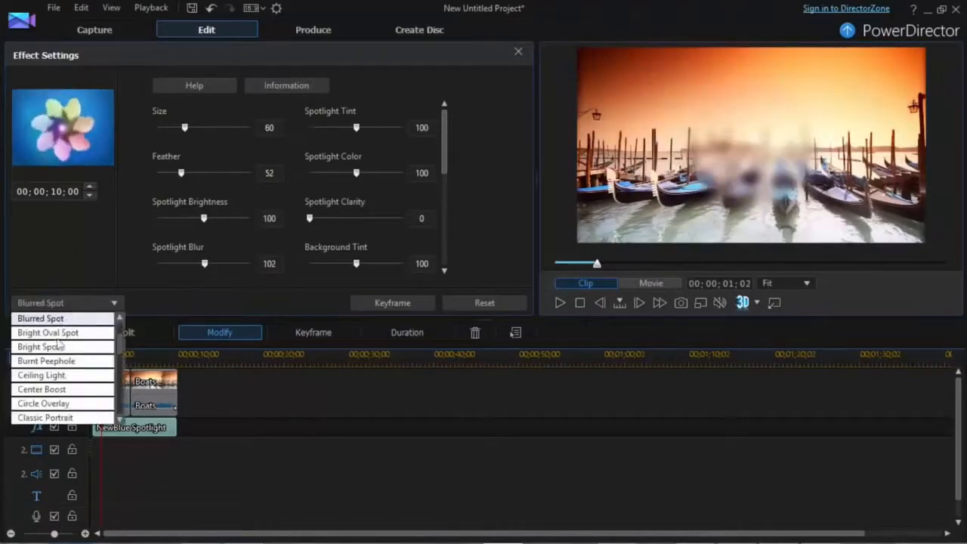
left_click(55, 361)
left_click(76, 304)
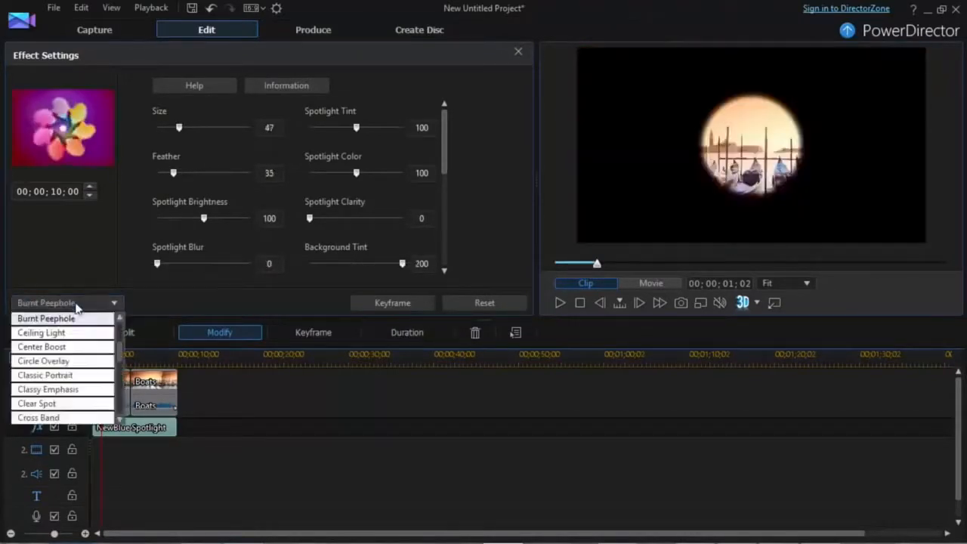
Step: Apply the Classic Portrait preset to the Spotlight effect with Spotlight Brightness at 142, and close the effect settings
left_click(61, 374)
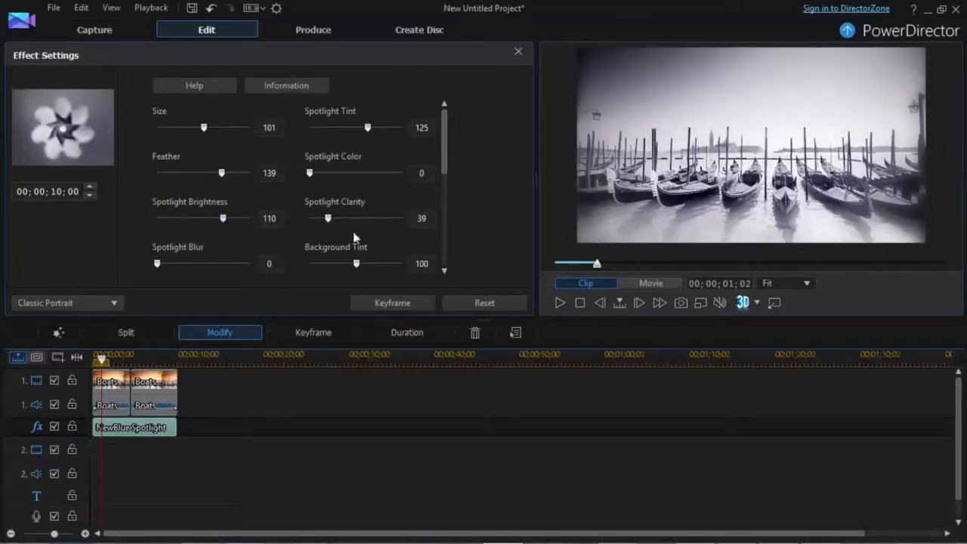
left_click_drag(442, 236, 443, 117)
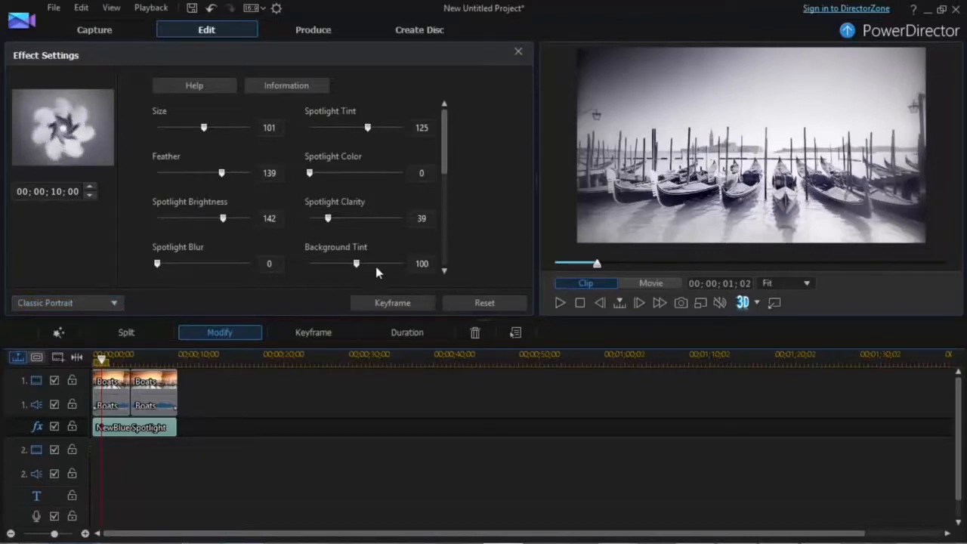
left_click(519, 55)
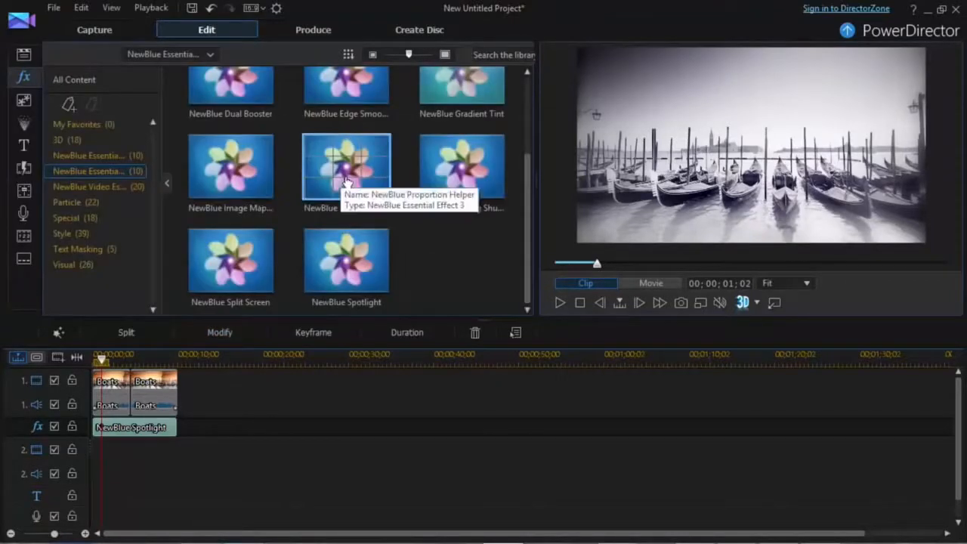
Step: Replace the Spotlight effect on the effect track with the NewBlue Proportion Helper effect
right_click(145, 429)
left_click(195, 280)
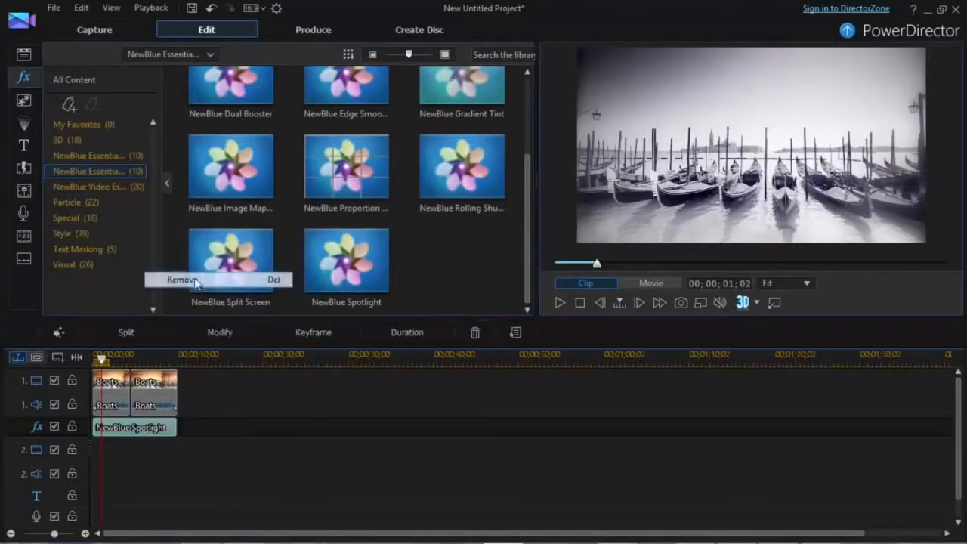
left_click_drag(330, 210, 97, 434)
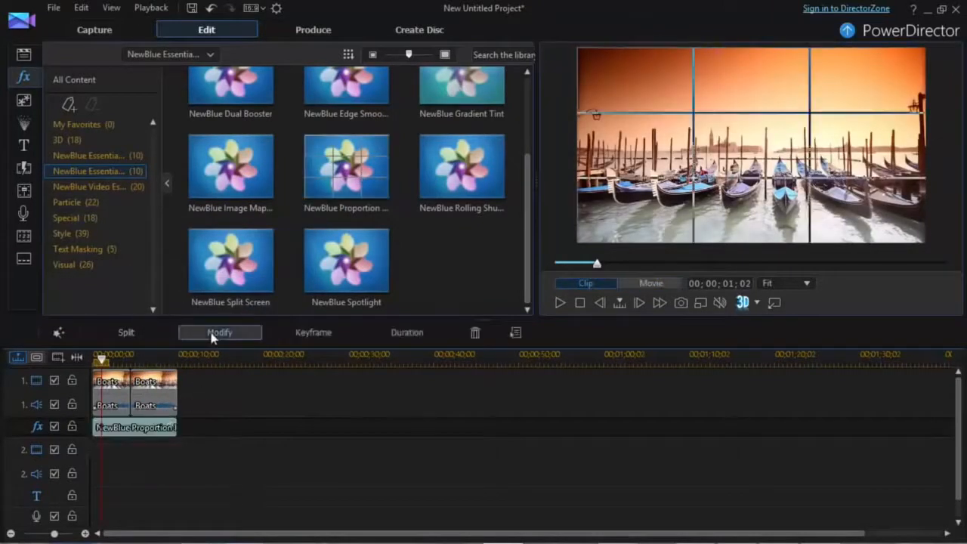
Step: Try the Diagonals preset on the Proportion Helper effect, and switch it to the Golden Section preset
left_click(212, 333)
left_click(102, 306)
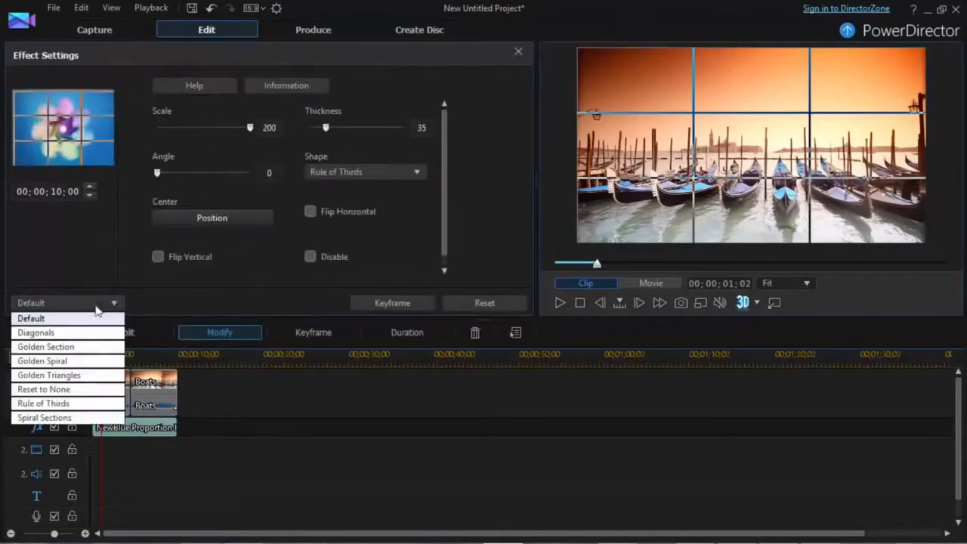
left_click(38, 333)
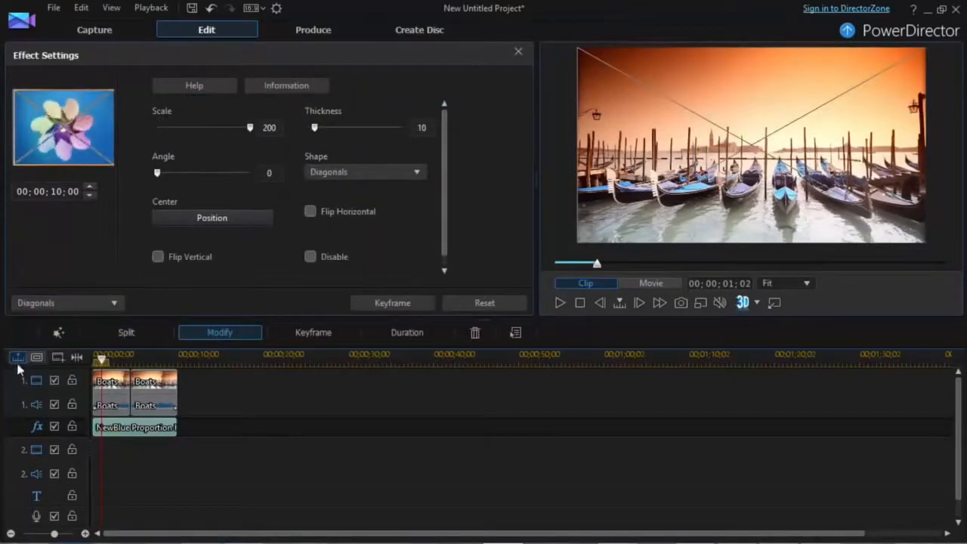
left_click(67, 303)
left_click(45, 344)
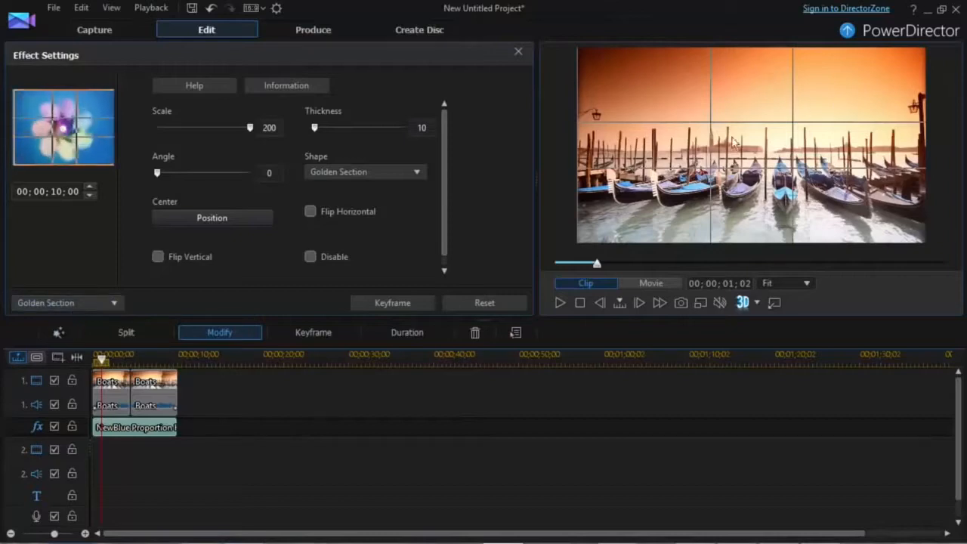
Step: Remove the Proportion Helper effect from the effect track and place the Birds on a Wire paint animation at the start of video track 2
right_click(137, 429)
left_click(194, 281)
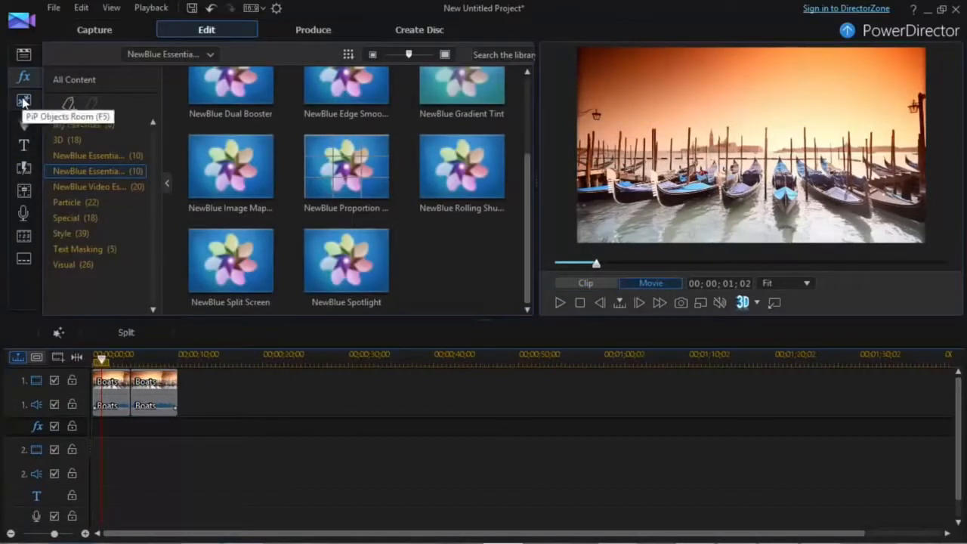
left_click(23, 102)
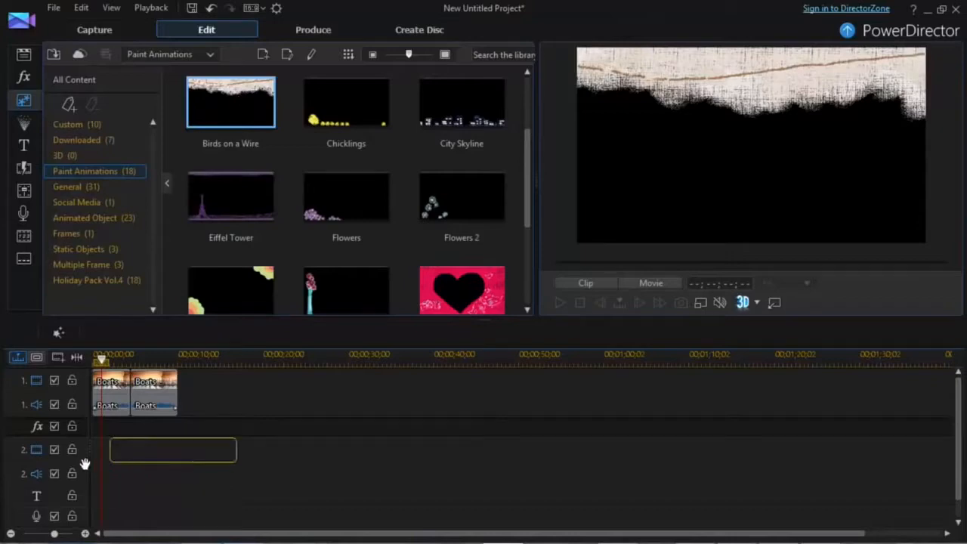
left_click_drag(81, 463, 82, 461)
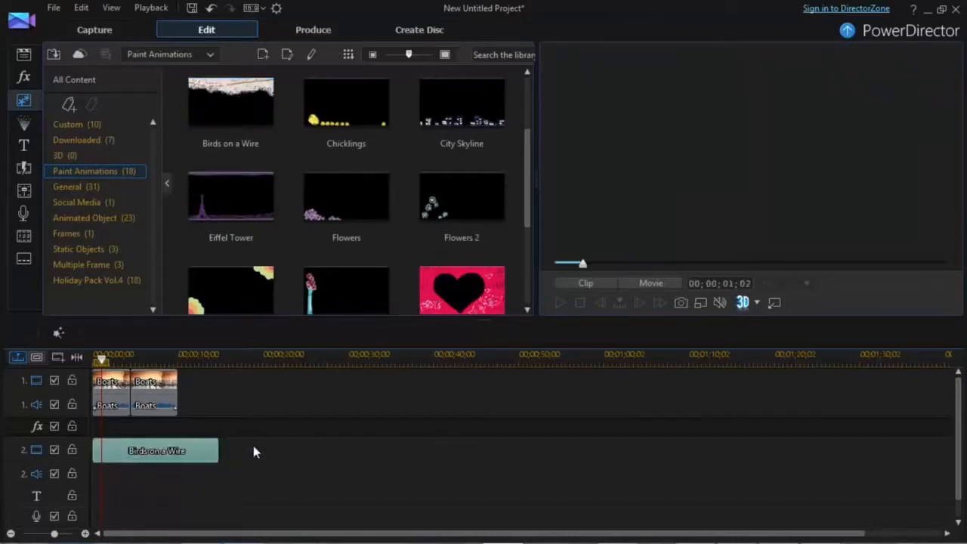
Step: Play the Birds on a Wire animation with track 1 disabled, and play it again over the Boats clips with track 1 enabled
left_click(121, 380)
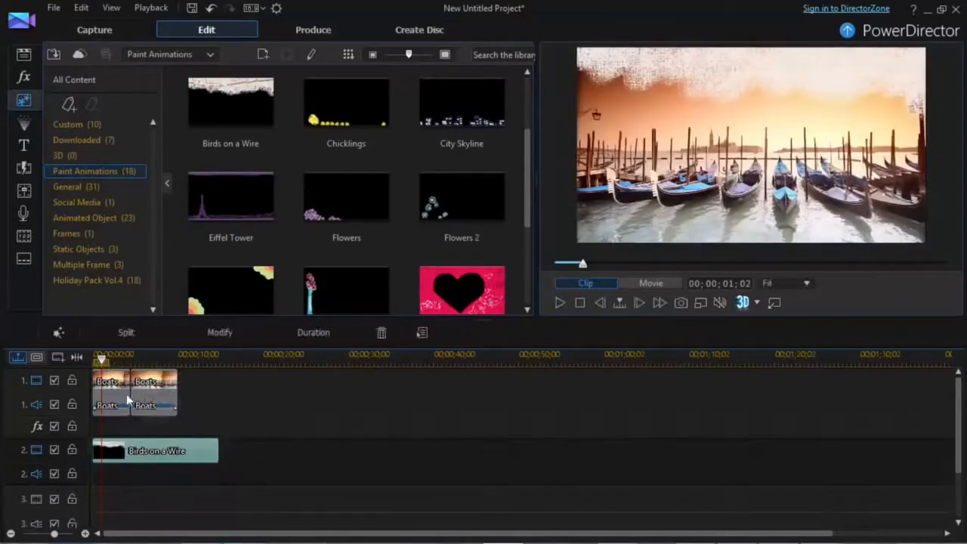
left_click(54, 405)
left_click(558, 305)
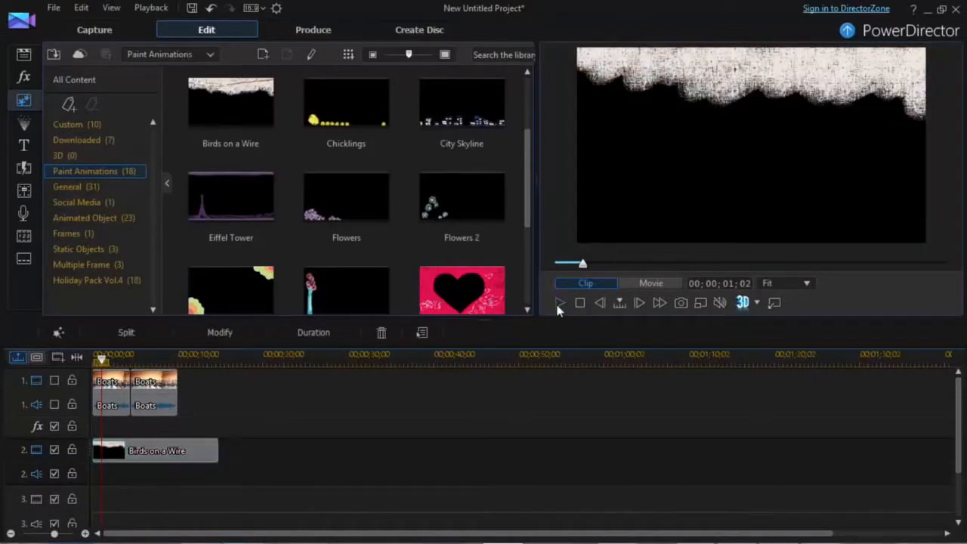
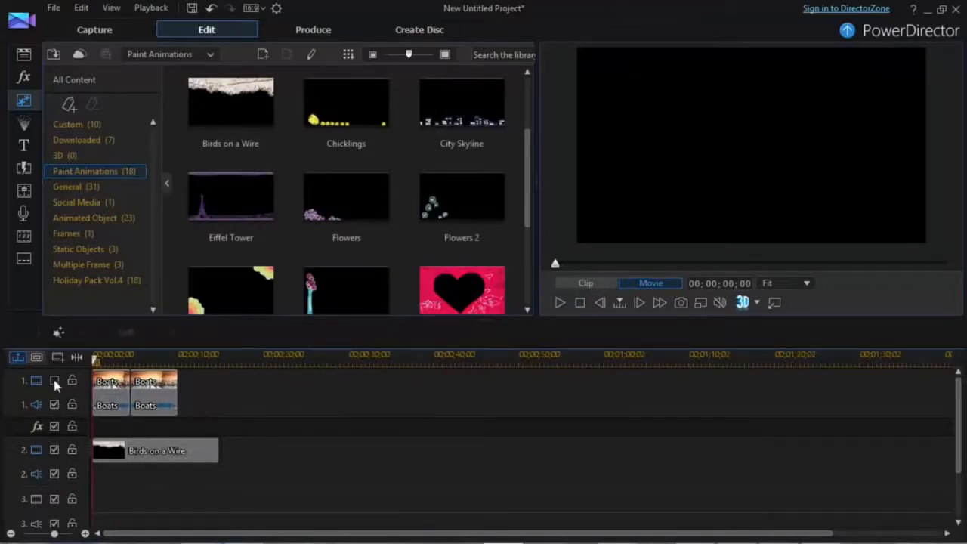
left_click(558, 302)
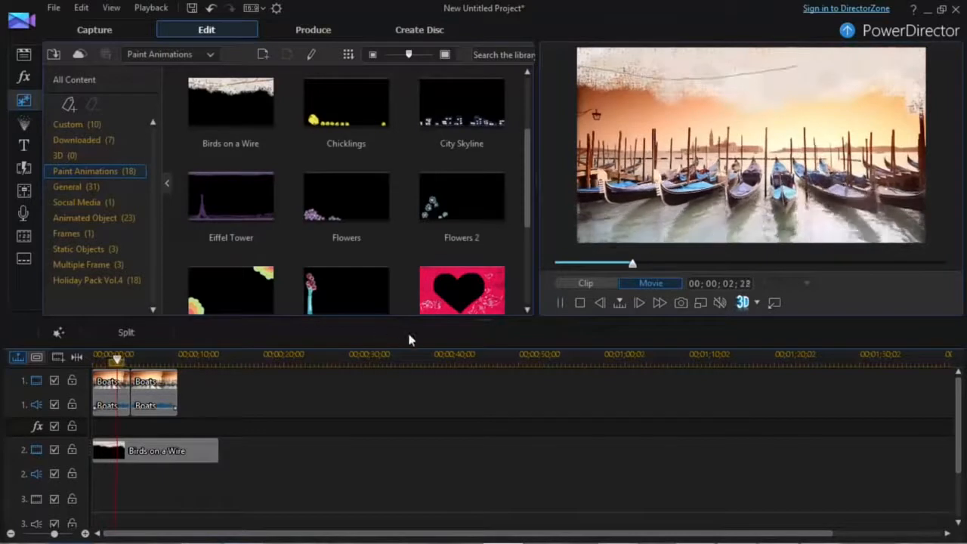
left_click(559, 302)
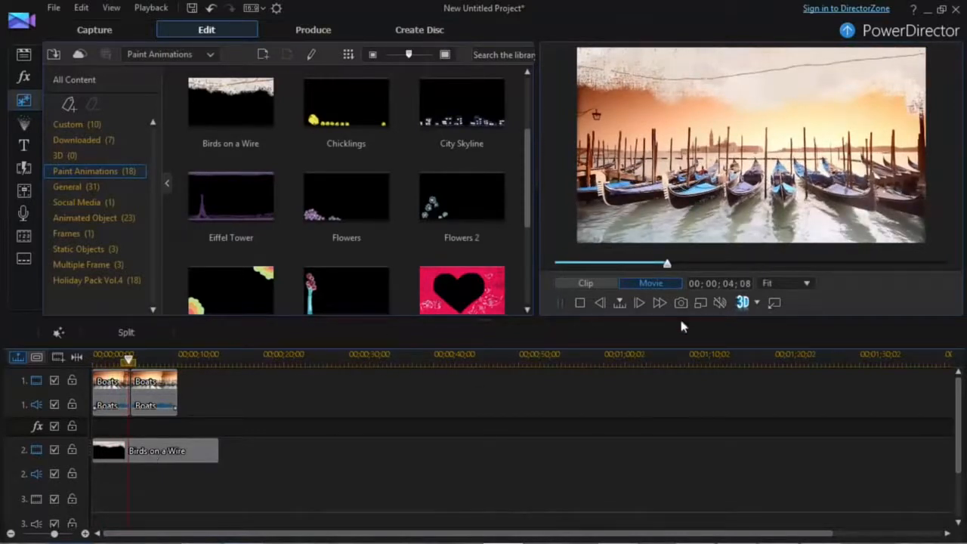
Step: Remove the Birds on a Wire animation from video track 2
left_click(153, 447)
right_click(154, 445)
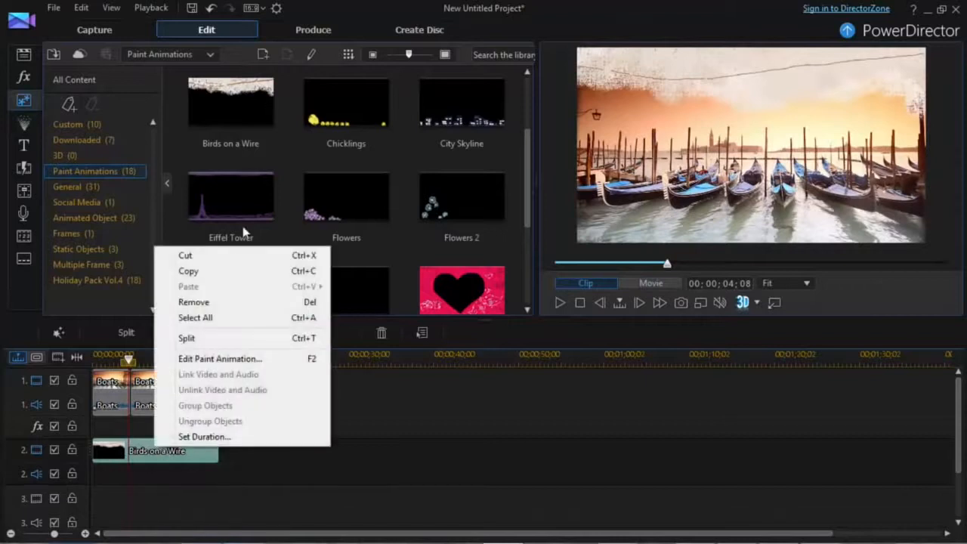
left_click(297, 301)
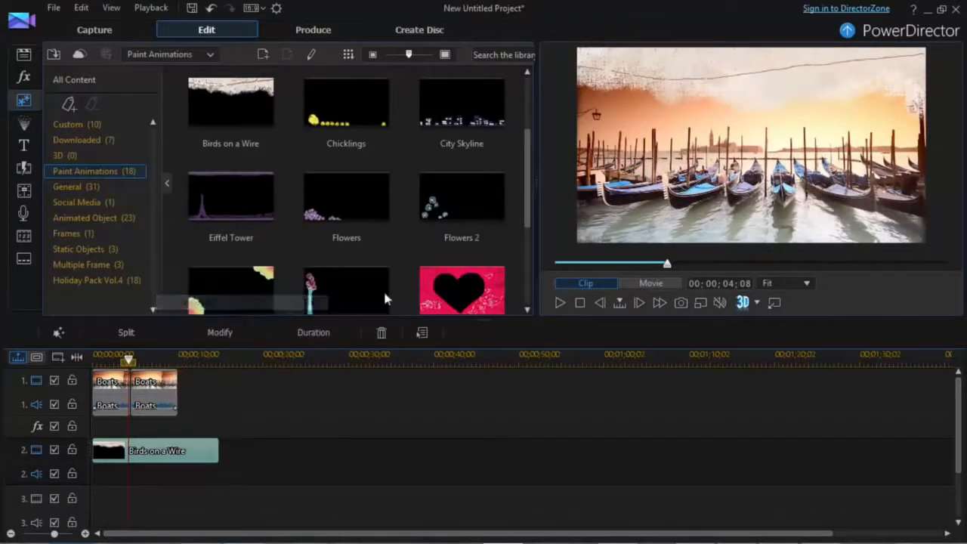
Step: Set the preview quality to High Preview Resolution
left_click(701, 302)
mouse_move(728, 324)
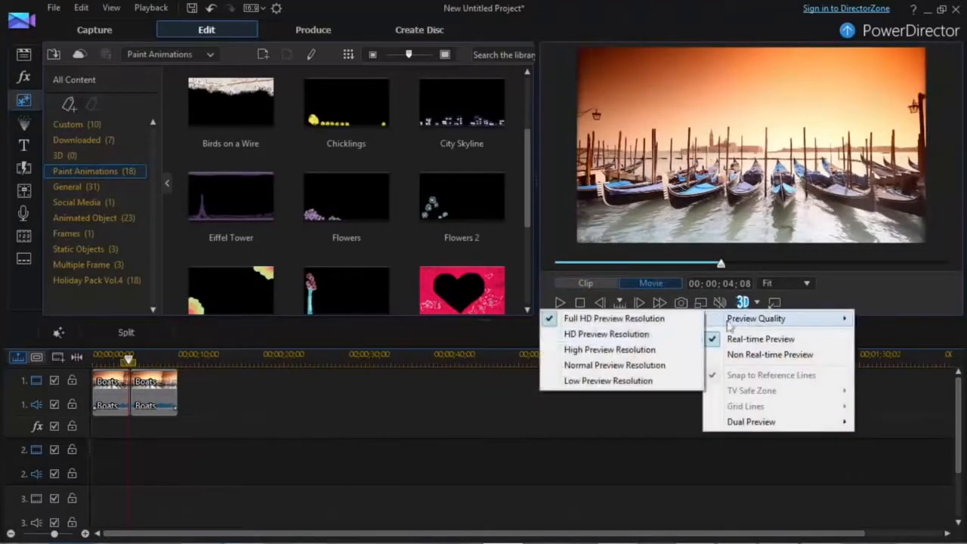
left_click(597, 349)
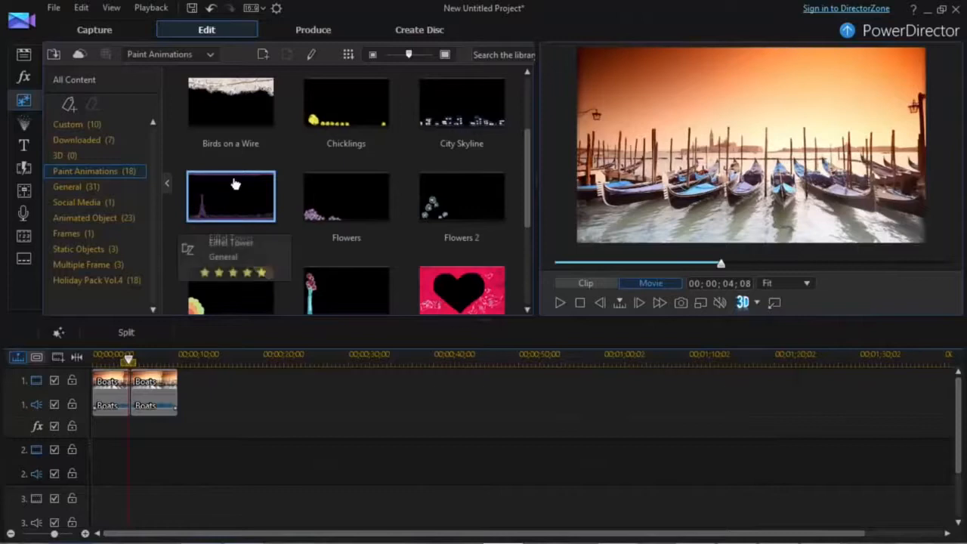
Step: Try the Eiffel Tower paint animation on video track 2 by playing it over the Boats clips, and delete it from the track
left_click_drag(250, 287, 55, 454)
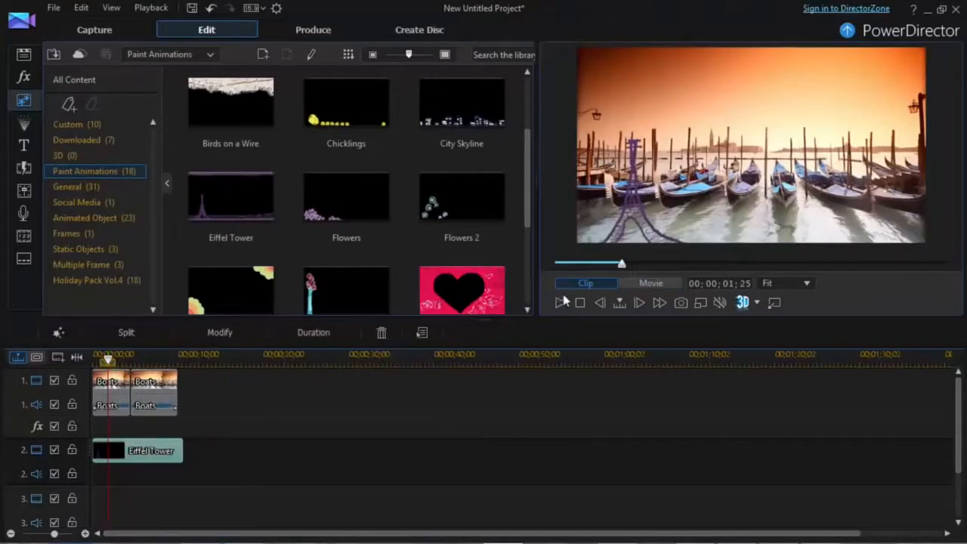
left_click(559, 303)
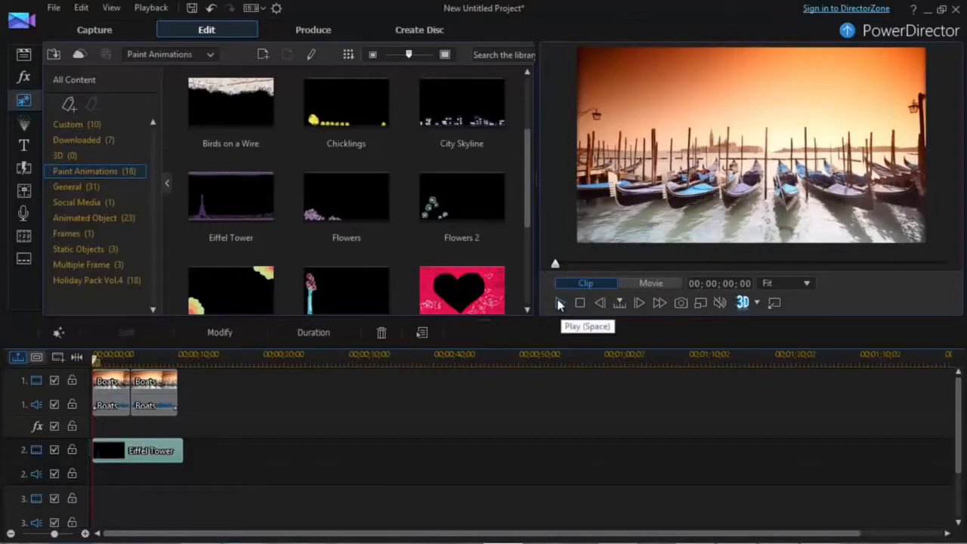
left_click(560, 303)
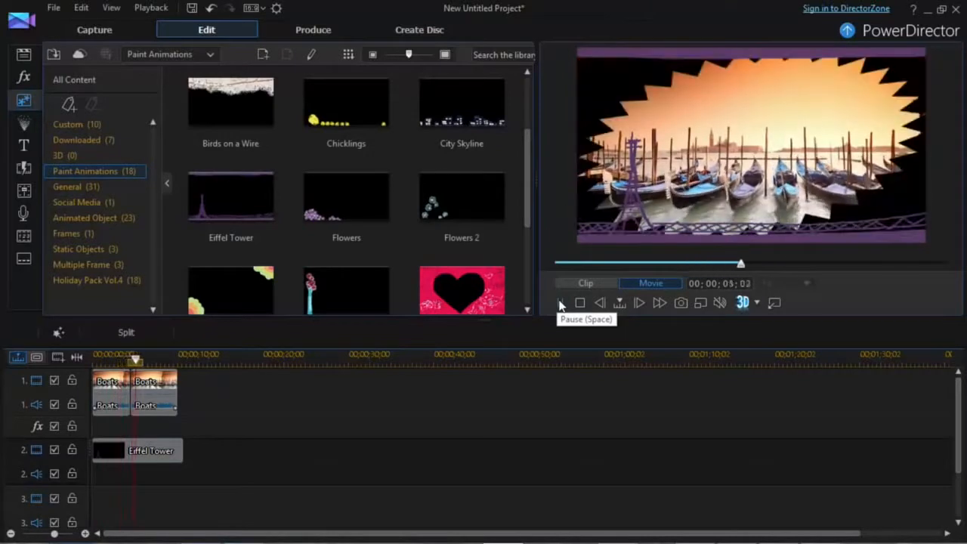
left_click(580, 303)
left_click(141, 453)
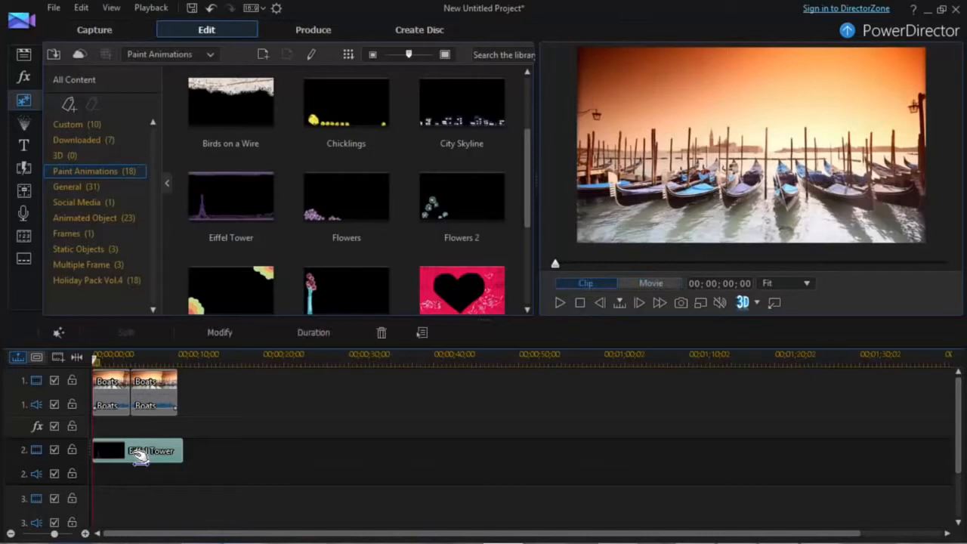
key("Delete")
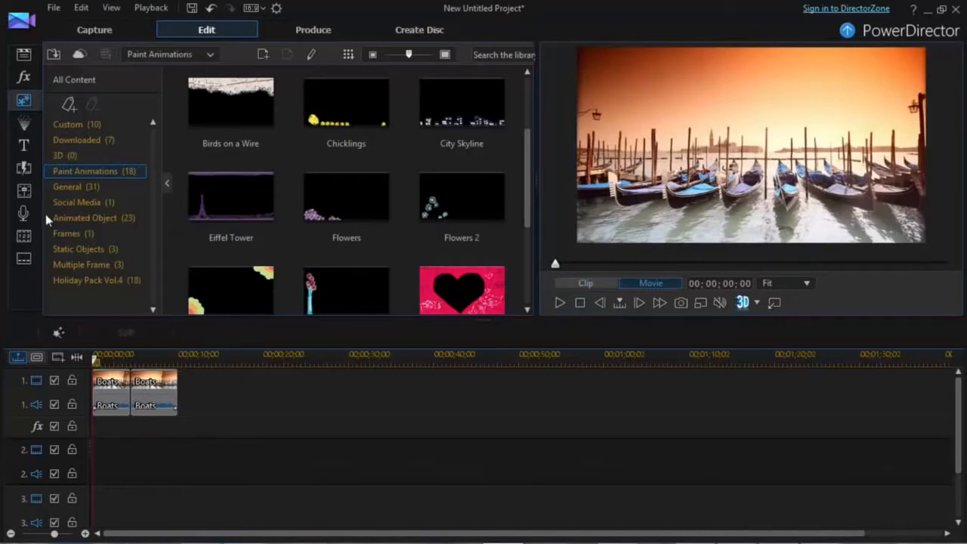
Step: Preview the lower-third objects in the Custom PiP category and the CP_Rotate Earth and CP_Wall Break objects in the Downloaded category
left_click(85, 127)
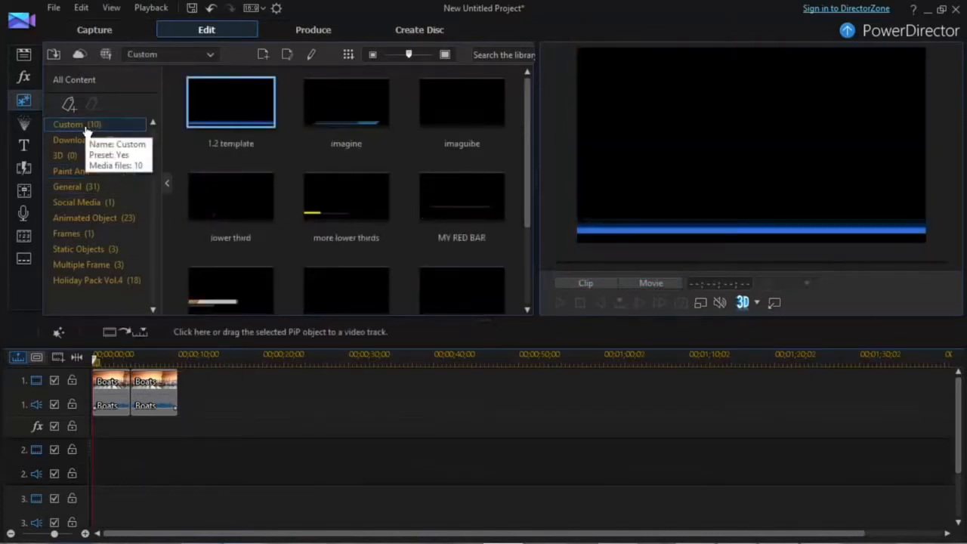
left_click(367, 216)
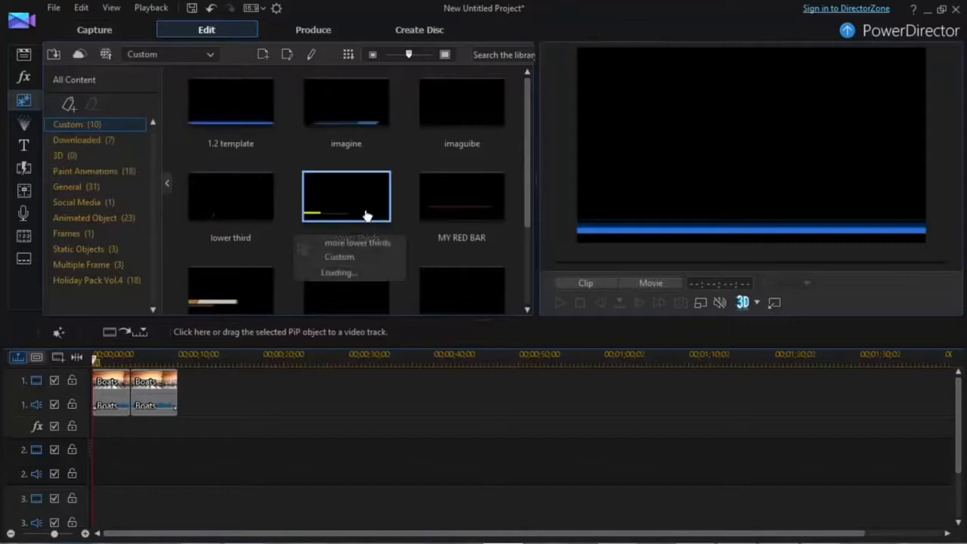
left_click(249, 280)
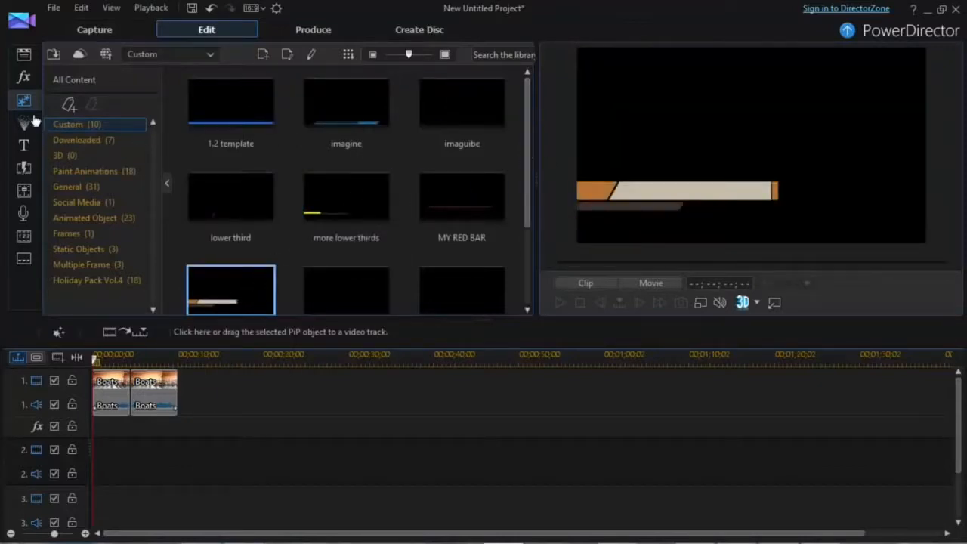
left_click(72, 140)
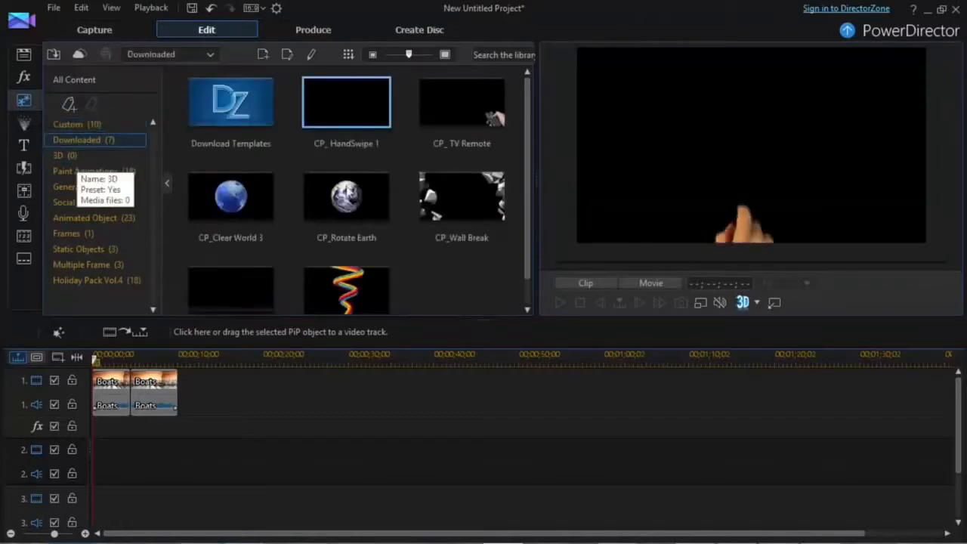
left_click(375, 215)
left_click(499, 221)
left_click(252, 288)
Step: Look through the 3D, Paint Animations, General and Social Media categories of PiP objects
left_click(72, 154)
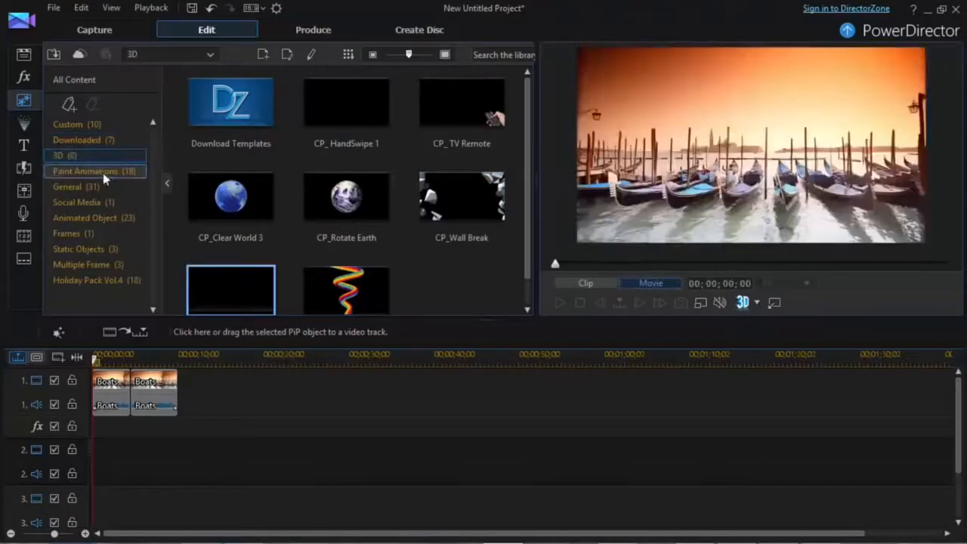
left_click(104, 172)
left_click(90, 188)
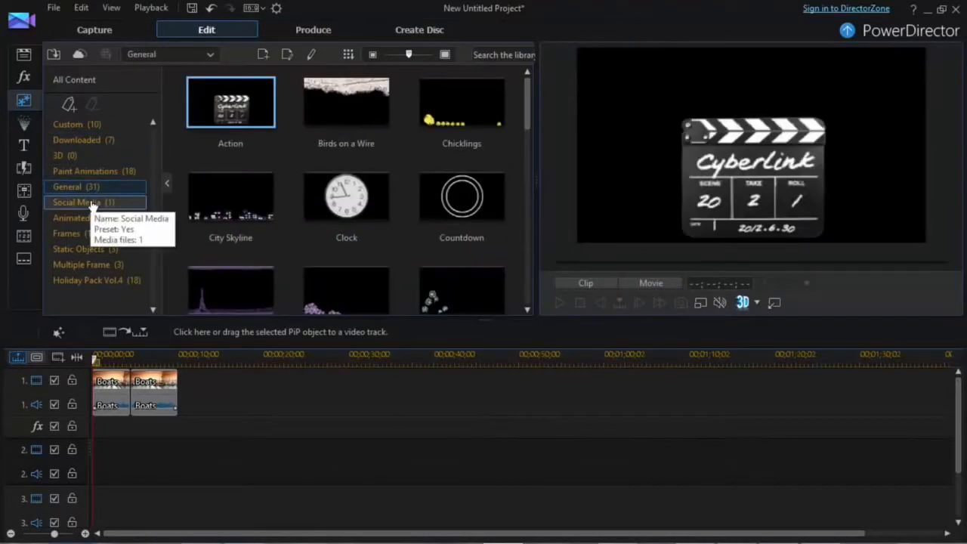
left_click(76, 203)
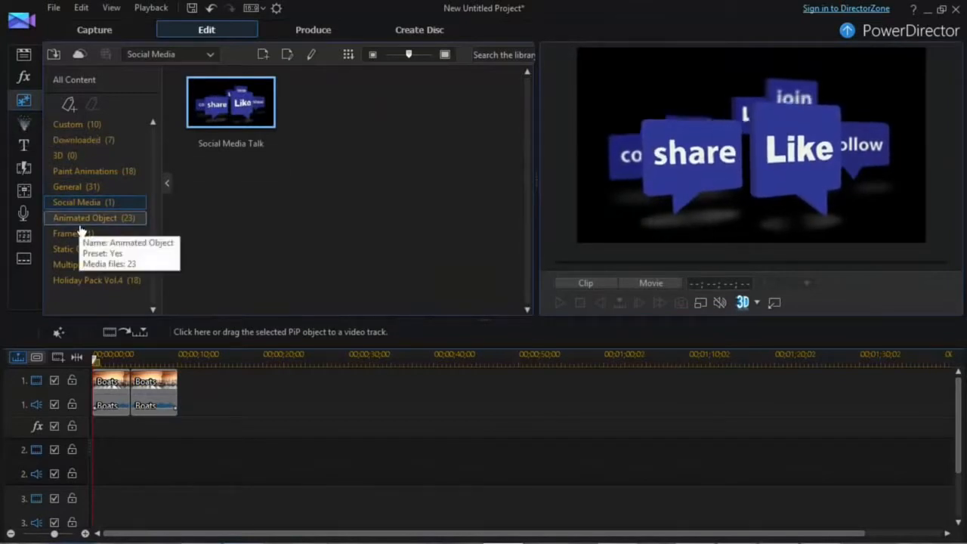
Step: Preview the Card Drift and Xmas Fountain particle objects in the Holiday Pack Vol.4 category
left_click(25, 126)
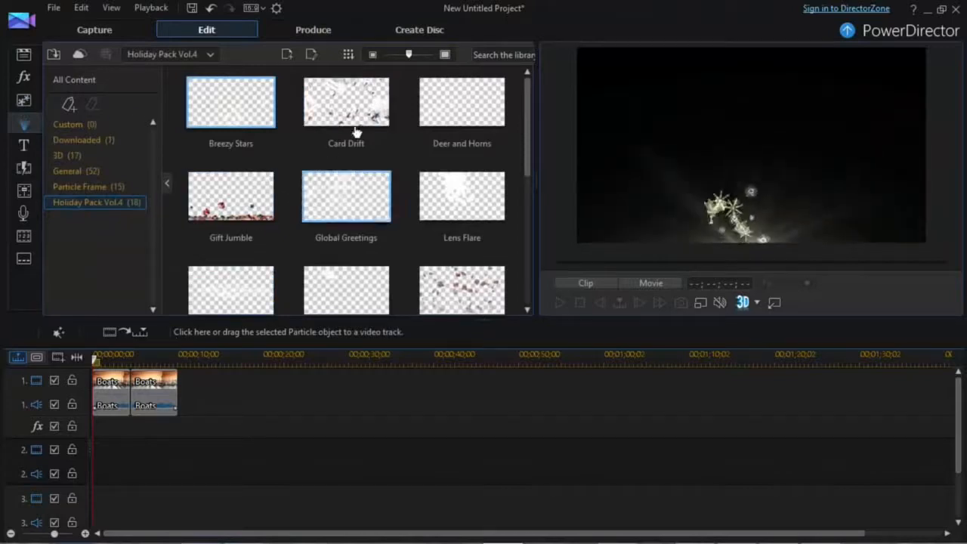
left_click(368, 112)
left_click_drag(531, 117, 531, 263)
left_click(470, 274)
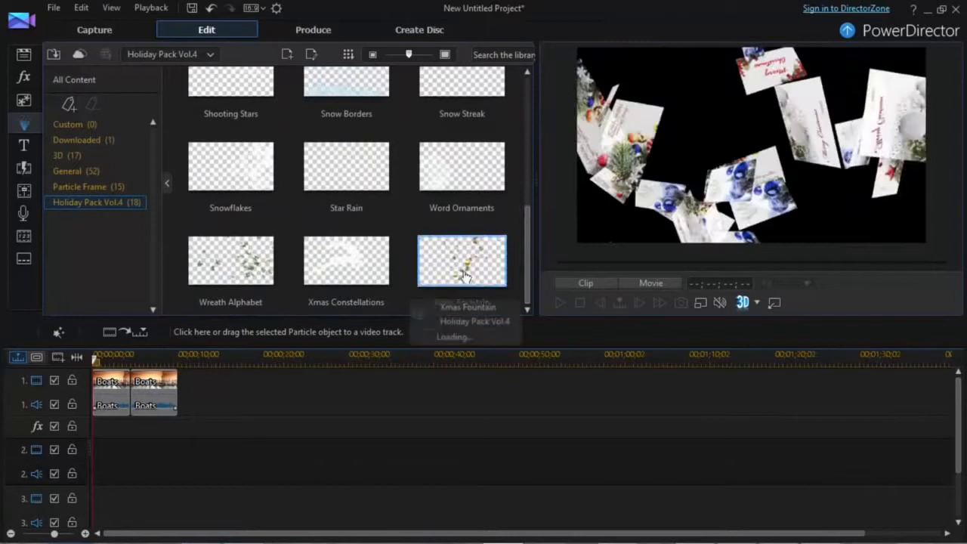
Step: Place the Xmas Constellations particle object at the start of video track 2 and play it over the Boats clips
left_click(311, 278)
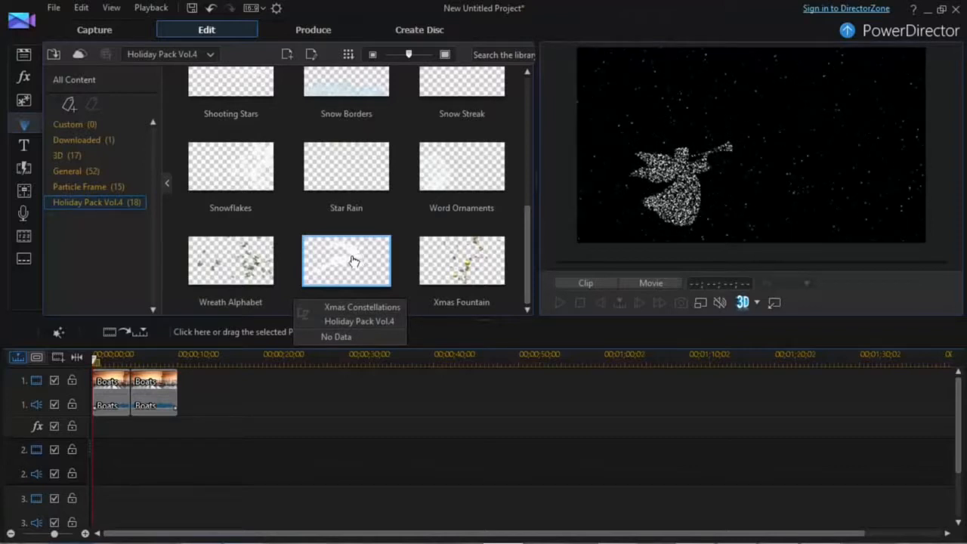
left_click_drag(353, 261, 83, 421)
left_click(559, 303)
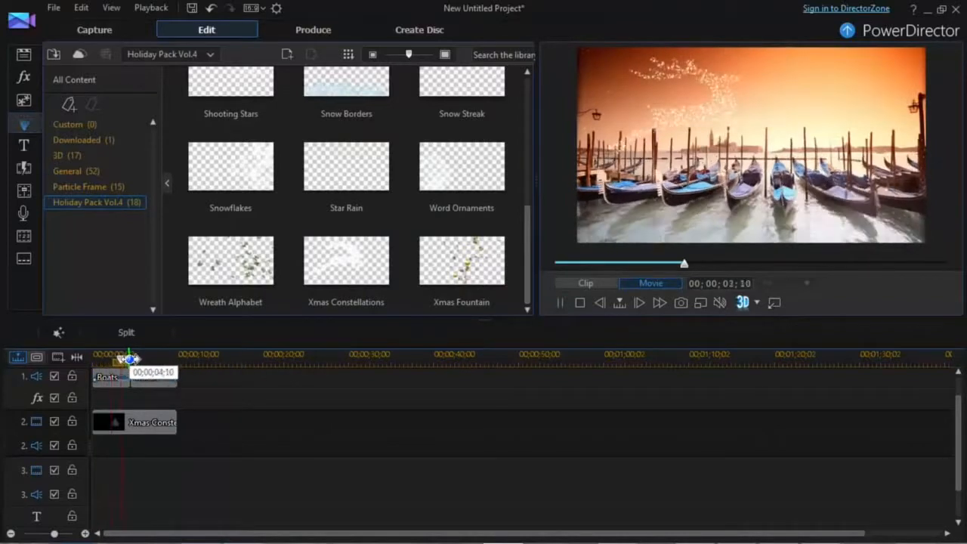
Step: Set the preview quality to Normal Preview Resolution
left_click(700, 302)
mouse_move(727, 312)
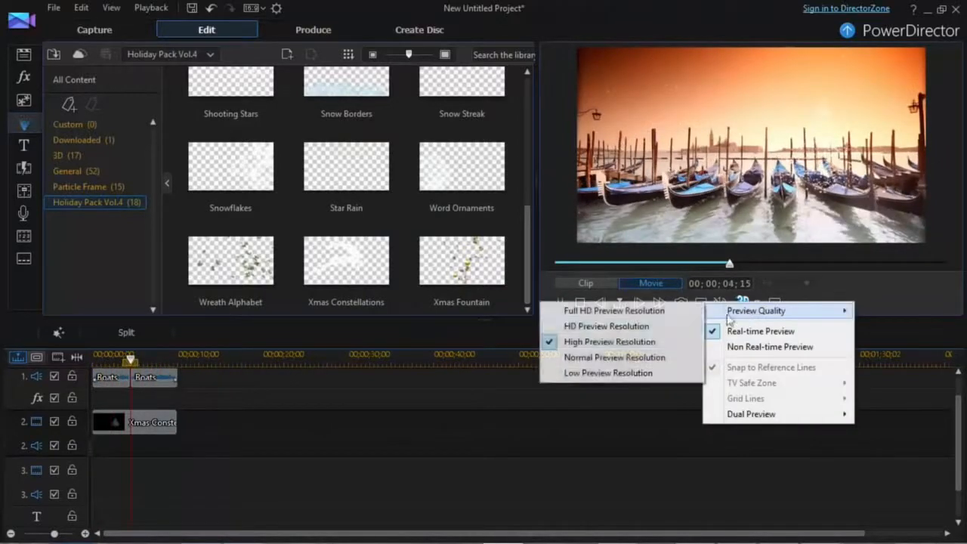
left_click(605, 358)
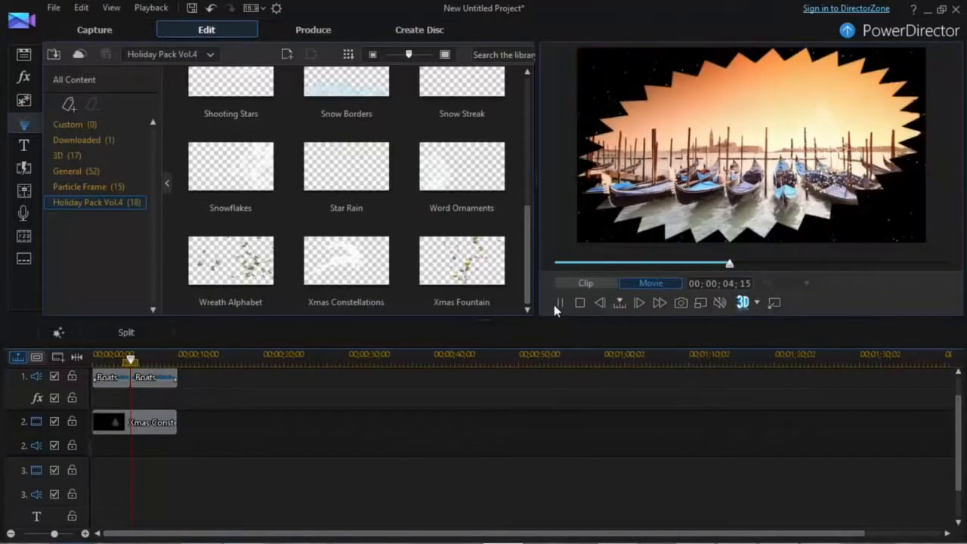
Step: Remove the Xmas Constellations particle object from video track 2
left_click(115, 428)
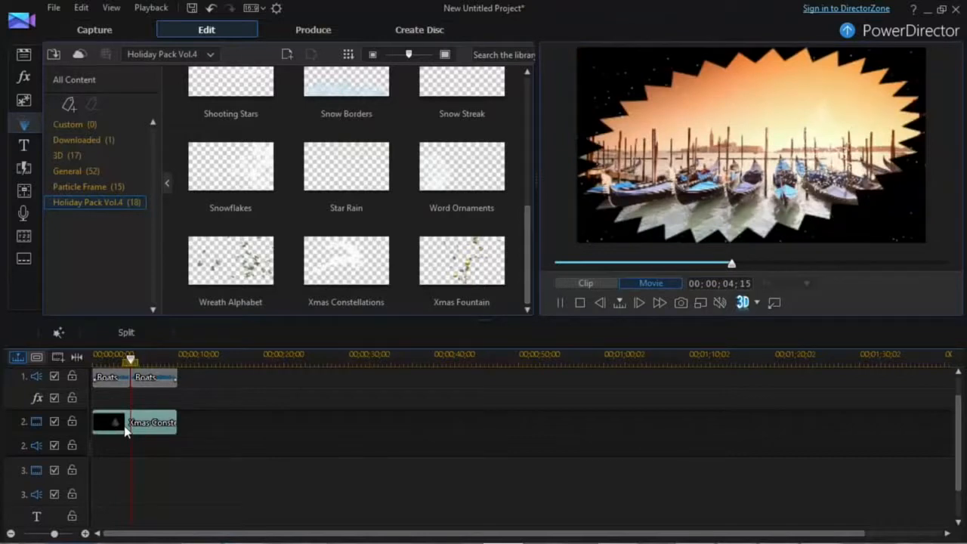
right_click(126, 430)
left_click(151, 279)
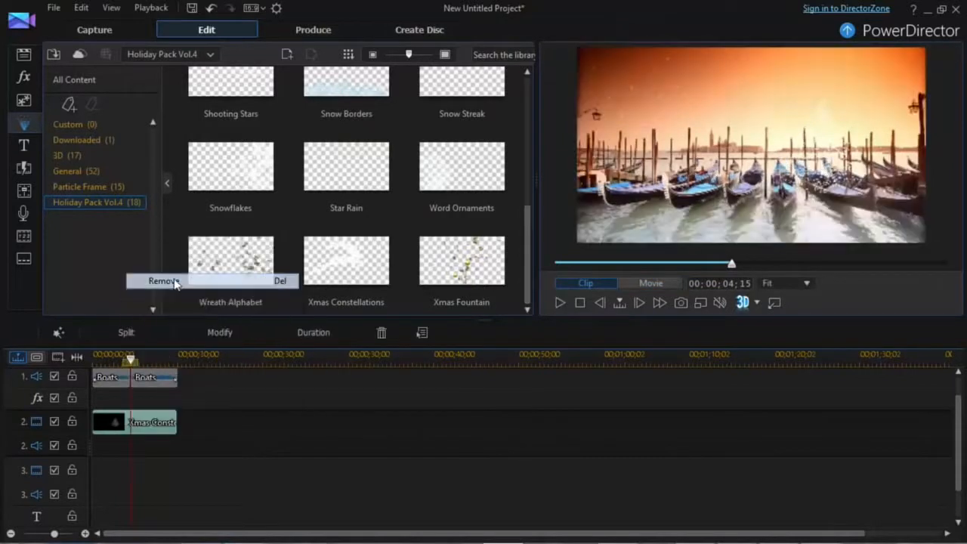
Step: Add the Movie - Opening 2 title from the Sparkling category to the start of video track 2 and open it in the Title Designer
left_click(23, 146)
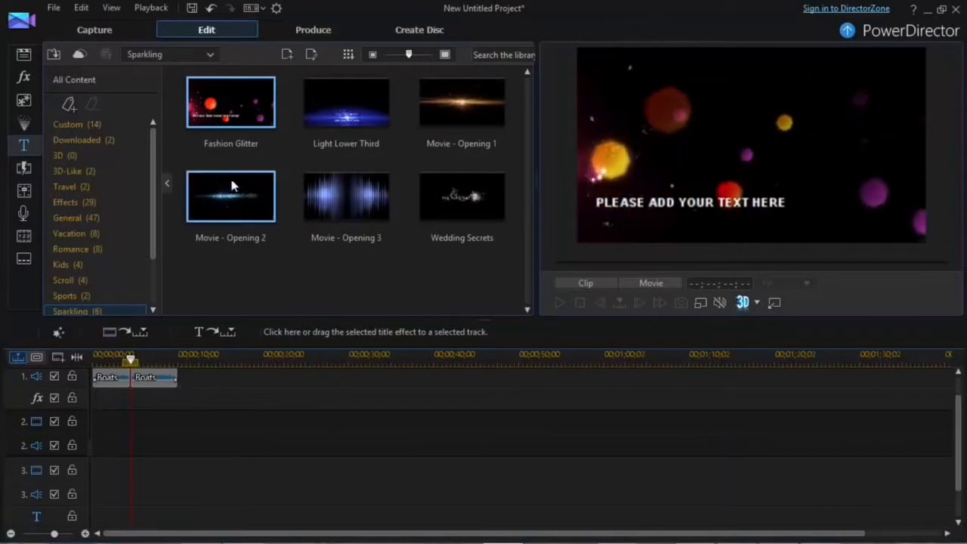
left_click_drag(219, 198, 113, 425)
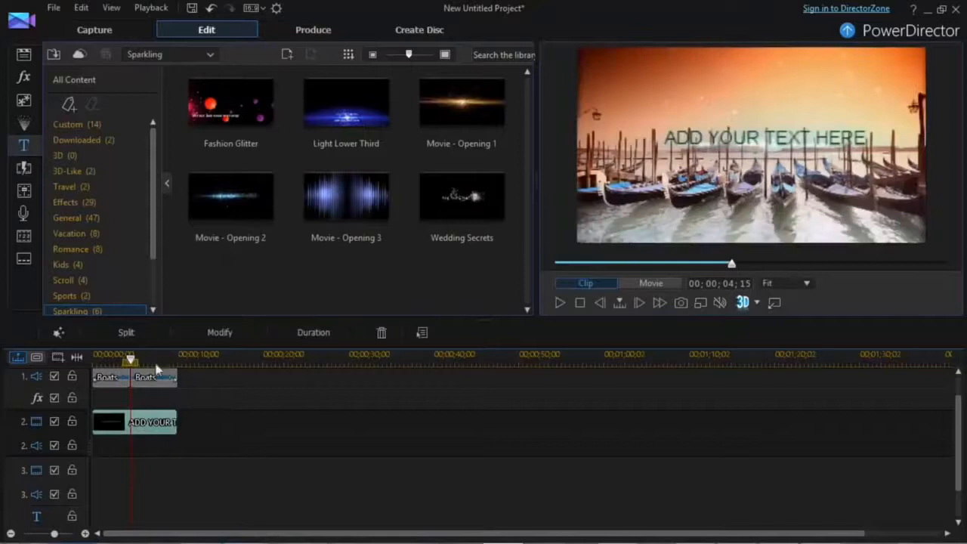
left_click(217, 337)
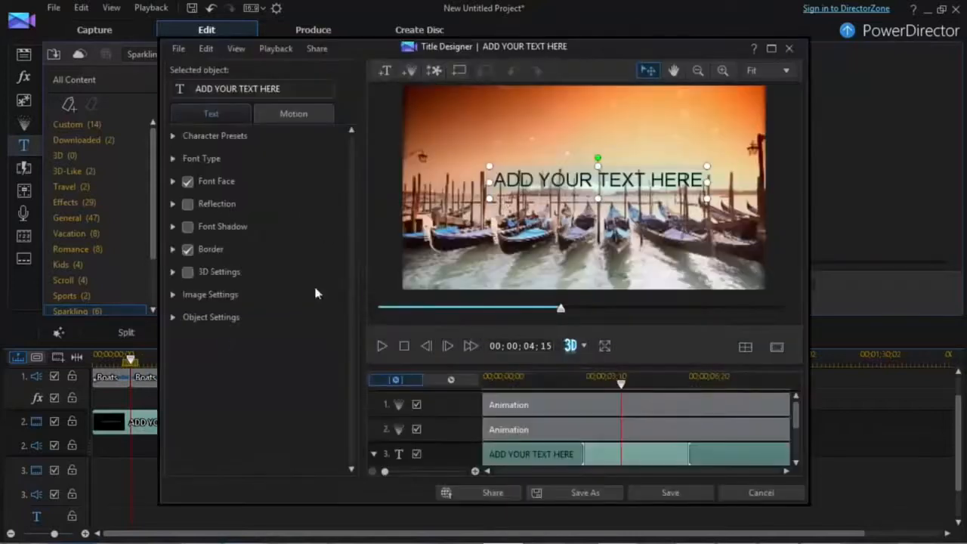
Step: Replace the placeholder text ADD YOUR TEXT HERE with the presenter's first name followed by "productions"
key("BackSpace")
key("BackSpace")
key("BackSpace")
key("BackSpace")
key("BackSpace")
key("BackSpace")
key("BackSpace")
key("BackSpace")
key("BackSpace")
key("BackSpace")
key("BackSpace")
key("BackSpace")
key("BackSpace")
key("BackSpace")
key("BackSpace")
key("BackSpace")
key("BackSpace")
key("BackSpace")
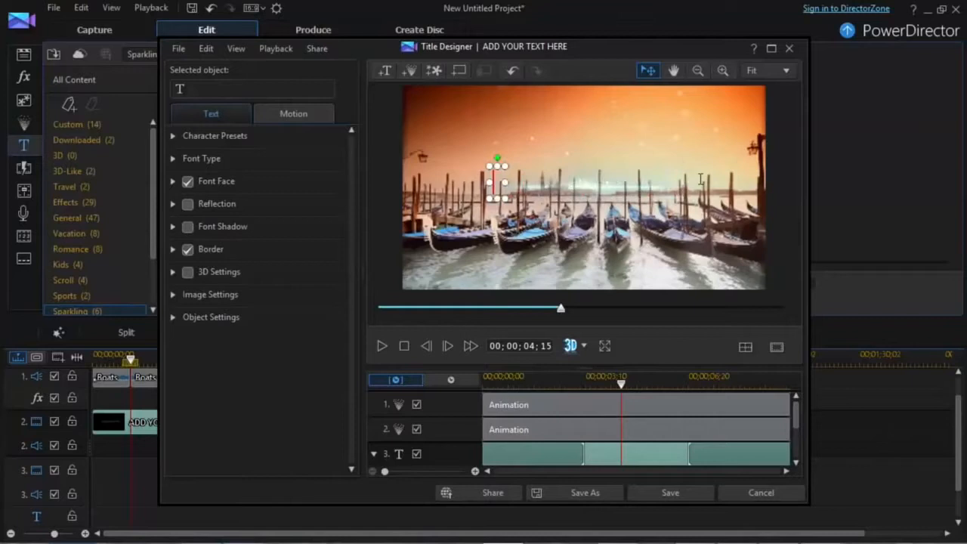
type("mich")
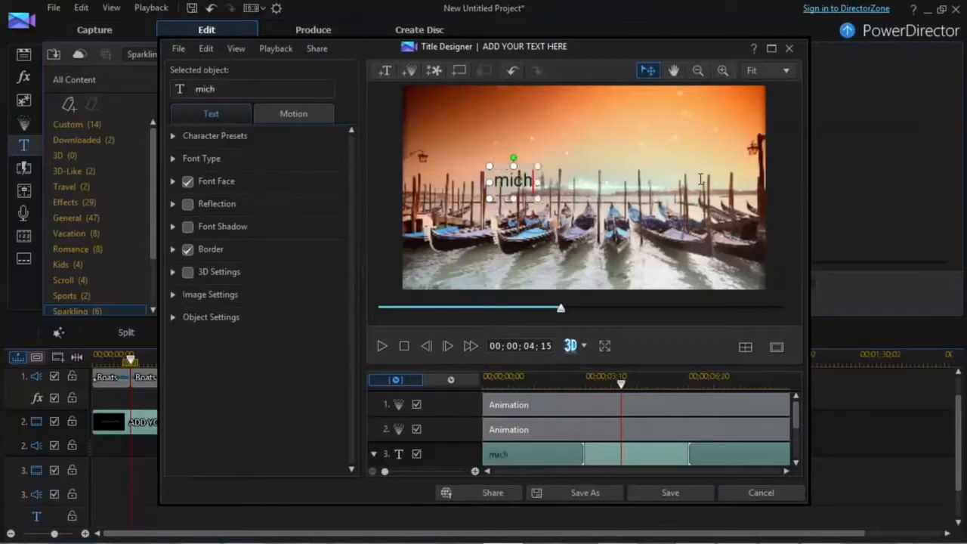
type("ael pro")
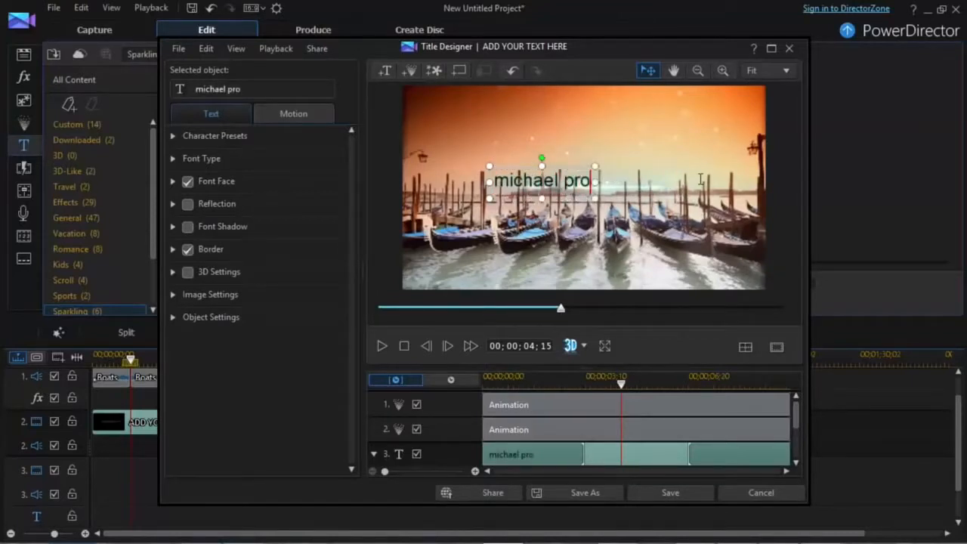
type("duct")
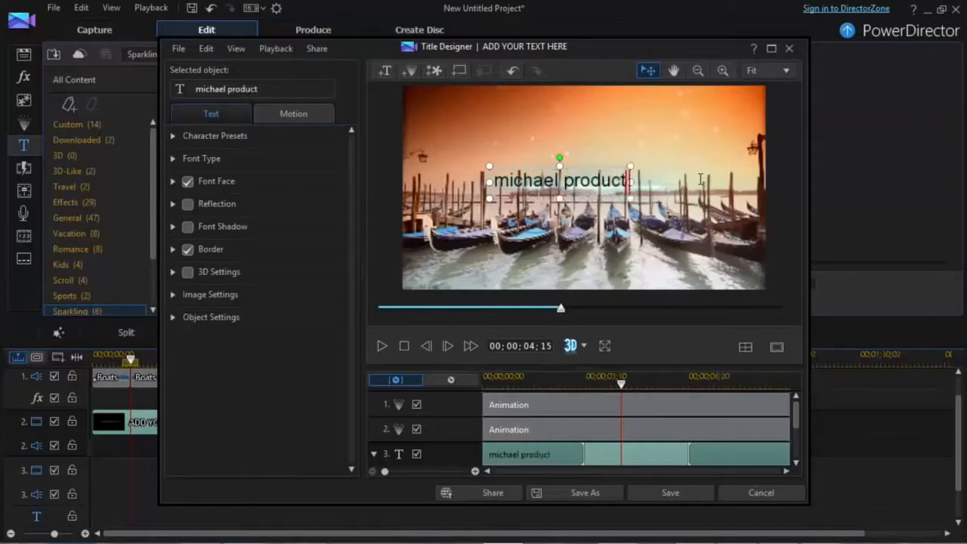
type("ions")
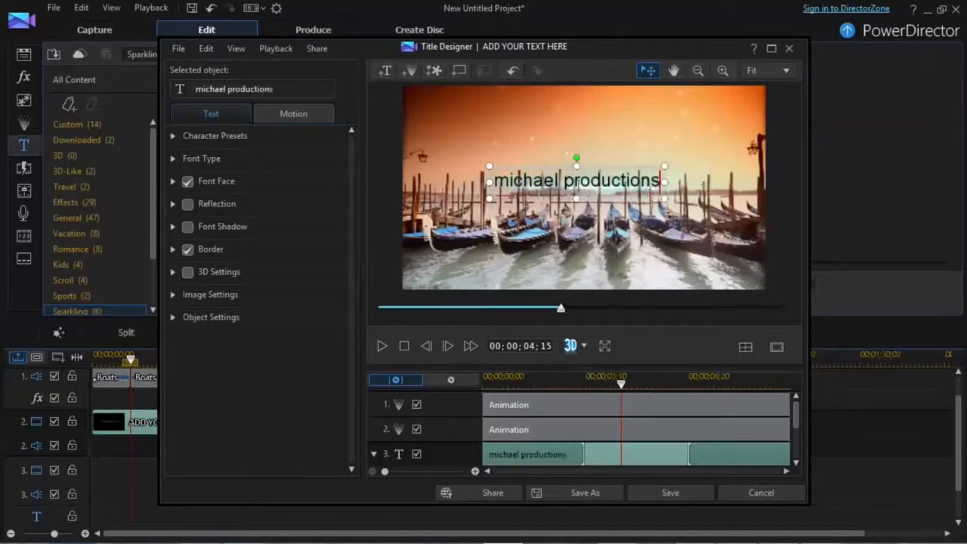
Step: Apply the first Default character preset, the slanted silver style, to the whole title text and browse the remaining presets
left_click_drag(493, 182, 667, 180)
left_click(180, 135)
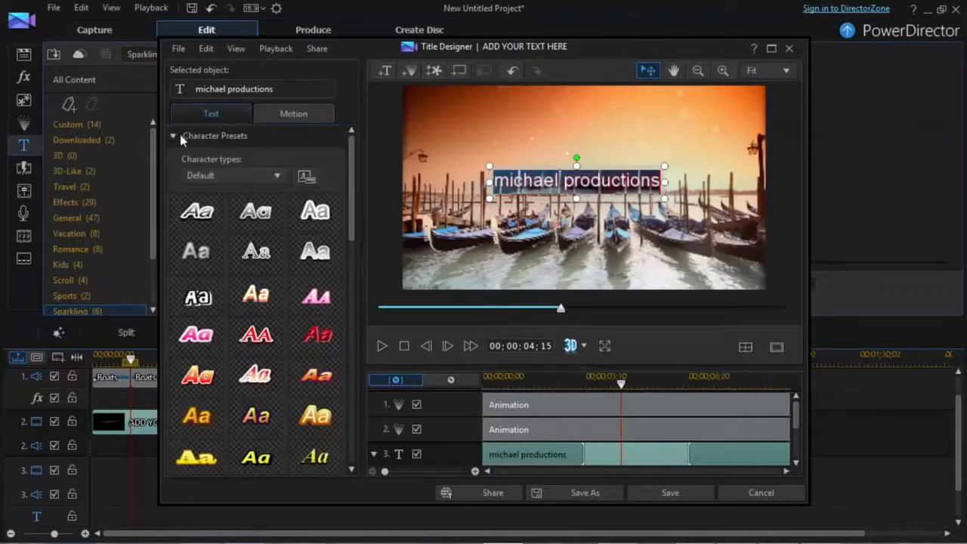
left_click(318, 225)
left_click(322, 249)
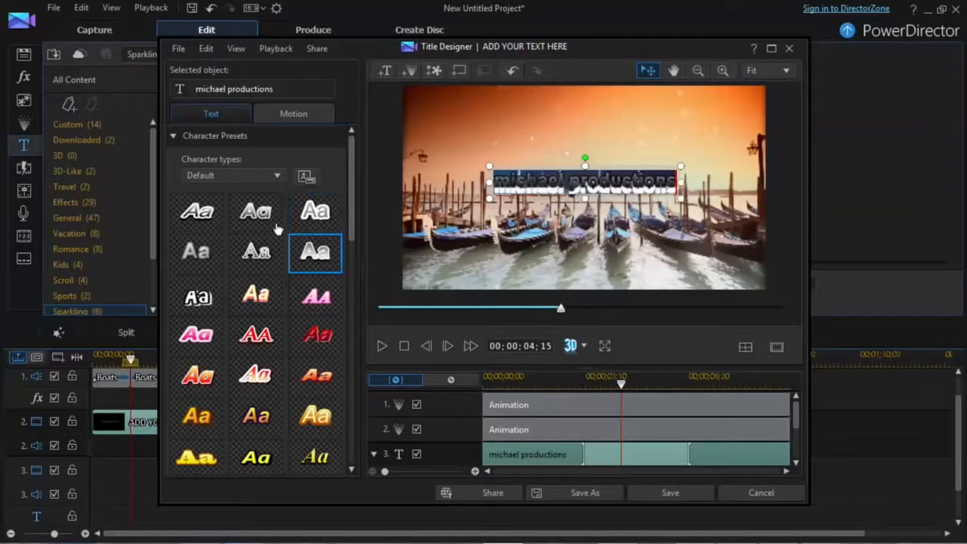
left_click(202, 218)
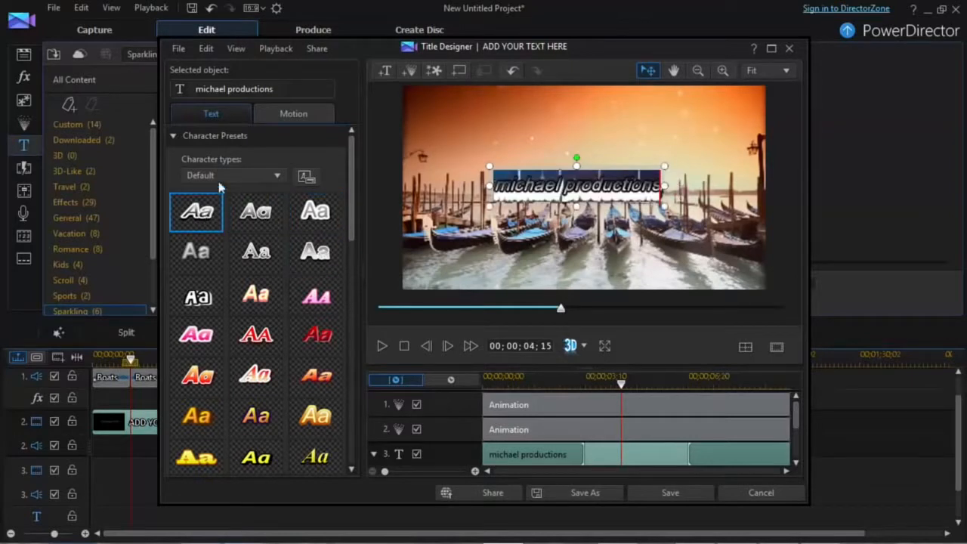
left_click(174, 136)
left_click(176, 138)
scroll(344, 227, "down", 6)
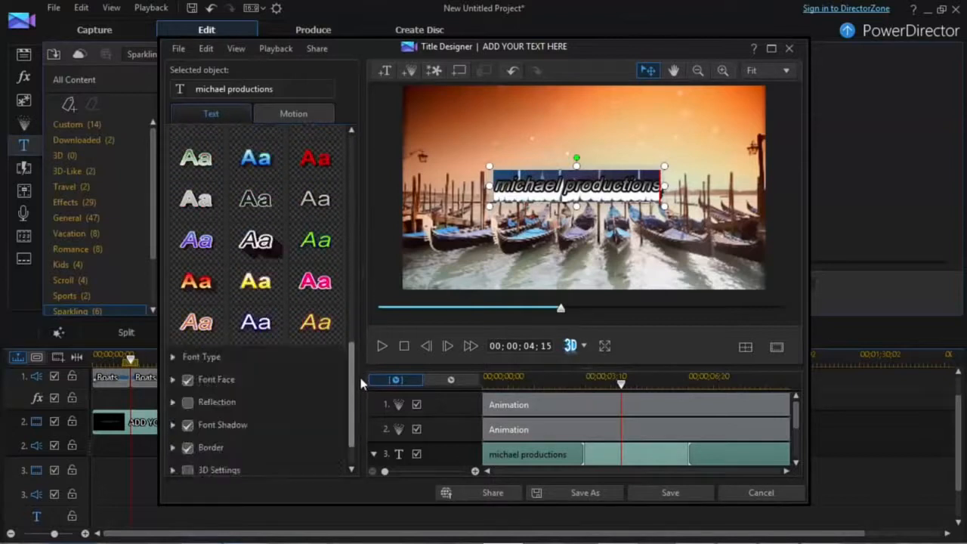
scroll(349, 277, "up", 6)
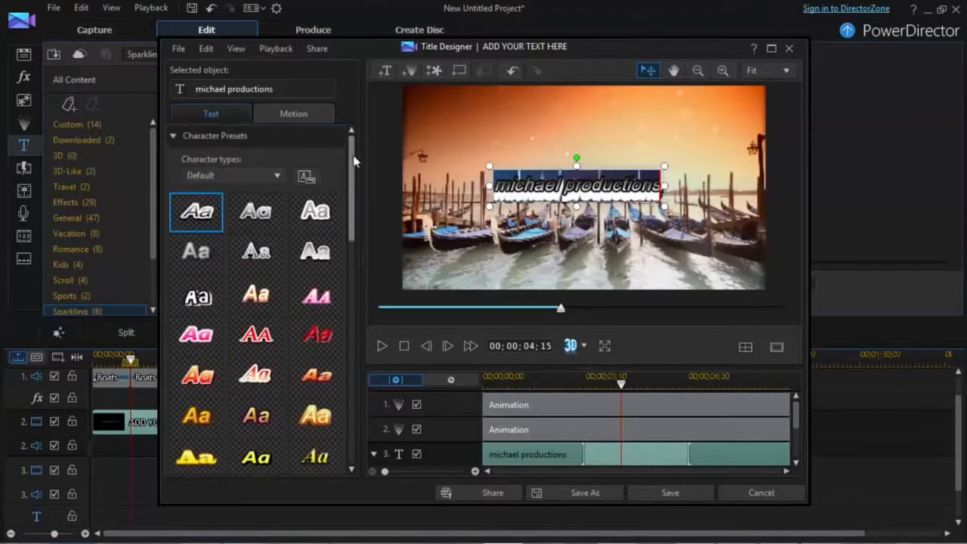
Step: Turn off italics for the title text in the font type settings, keeping the Arial Unicode MS font
left_click(174, 136)
left_click(173, 160)
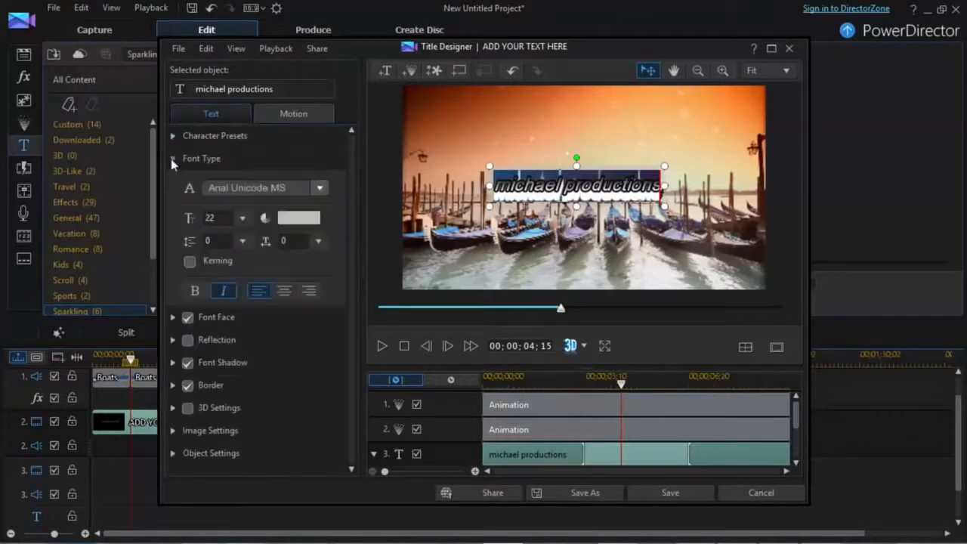
left_click(320, 188)
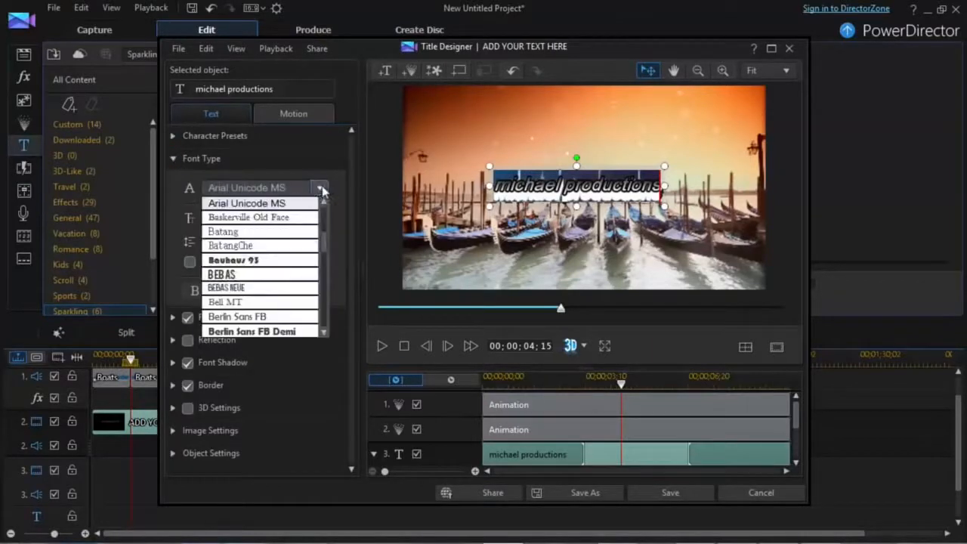
left_click(180, 193)
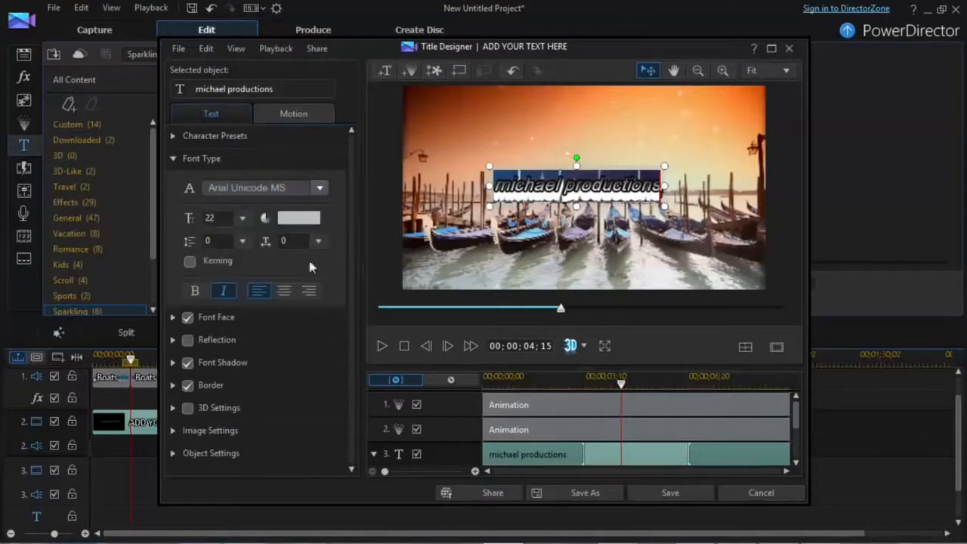
left_click(190, 262)
left_click(224, 291)
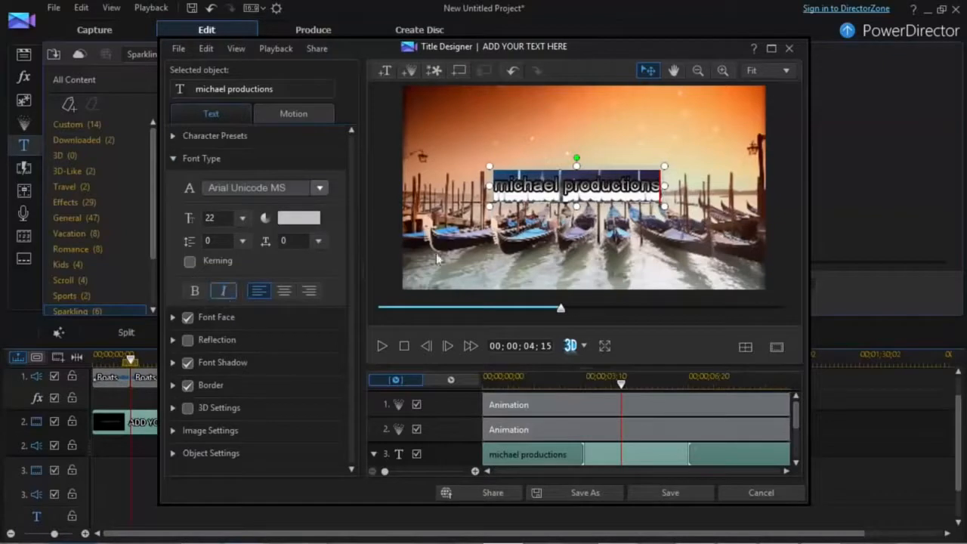
left_click(544, 189)
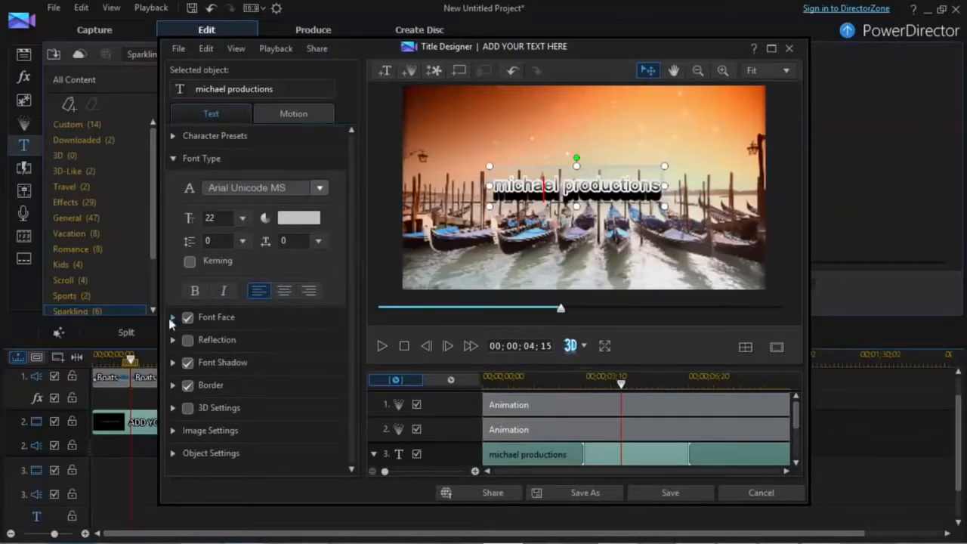
Step: Set the upper-right colour of the font face's four-colour gradient to yellow (255, 255, 0)
left_click(173, 158)
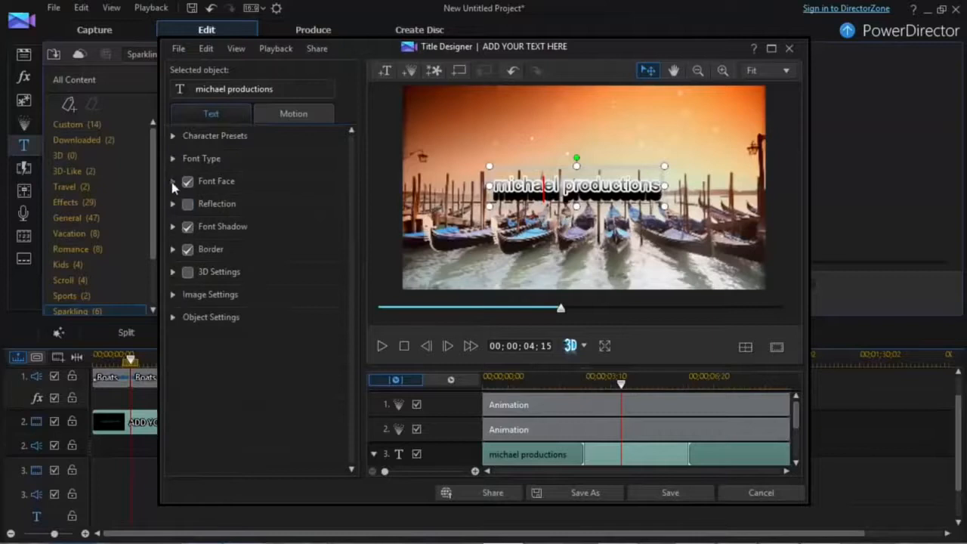
left_click(173, 181)
double_click(302, 389)
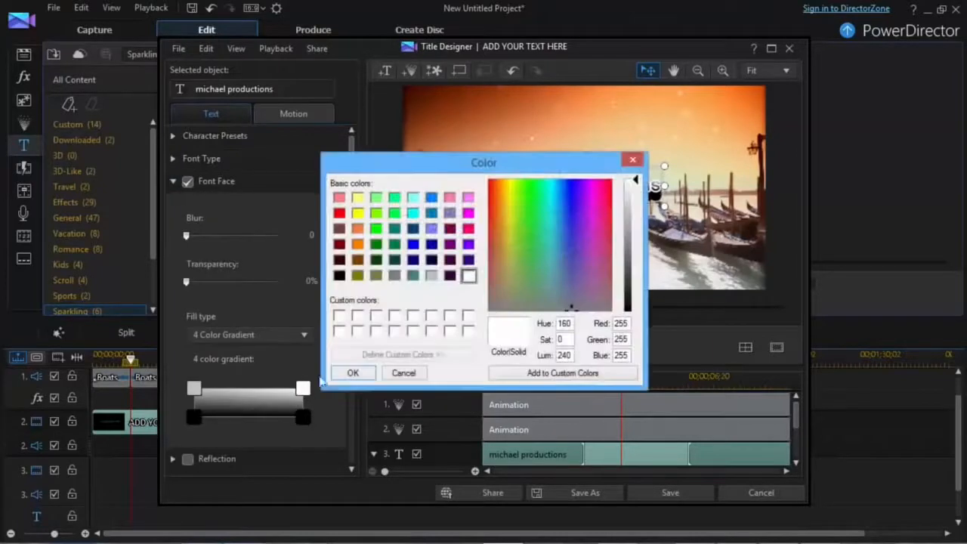
left_click(358, 213)
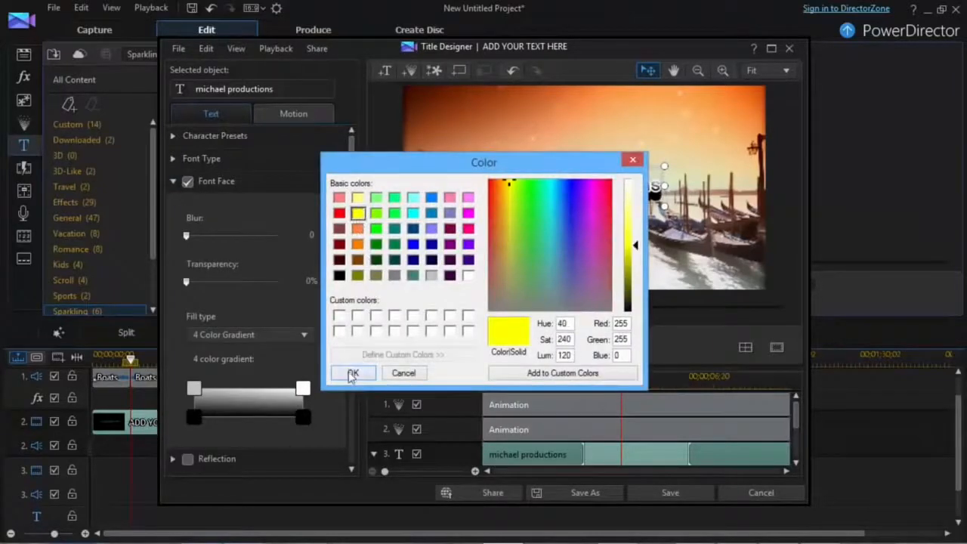
Step: Set the title text's four-color gradient to yellow upper right, orange lower right, green lower left and pink upper left
left_click(352, 371)
double_click(301, 414)
left_click(362, 228)
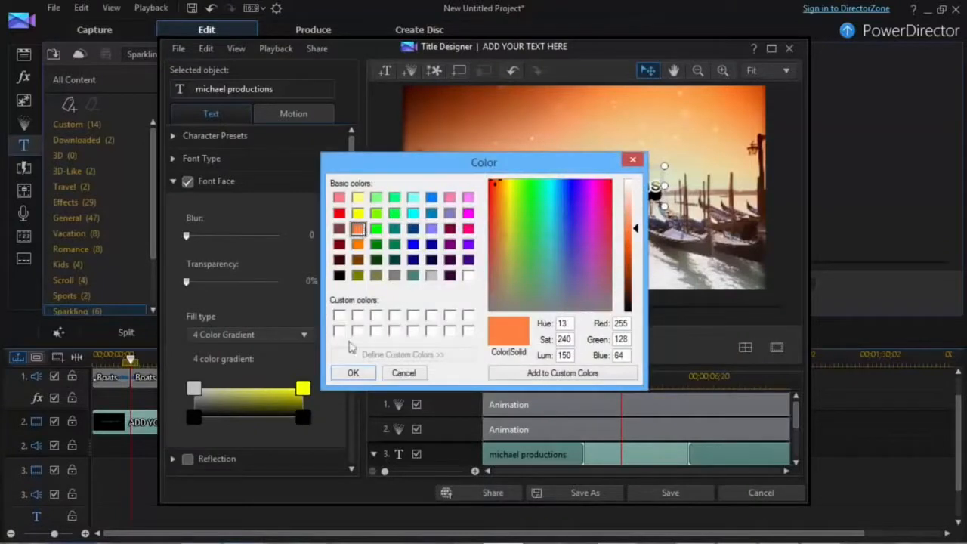
left_click(352, 371)
double_click(194, 417)
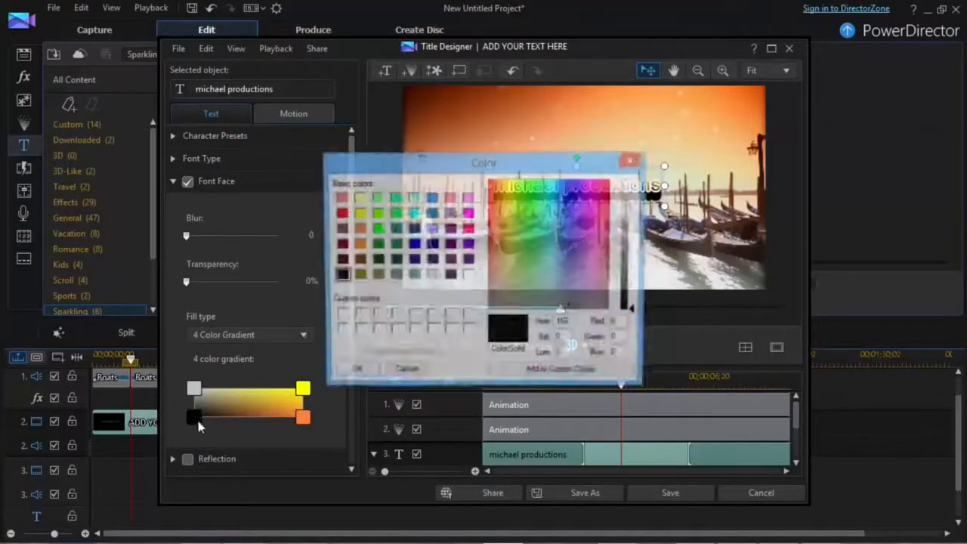
left_click(375, 228)
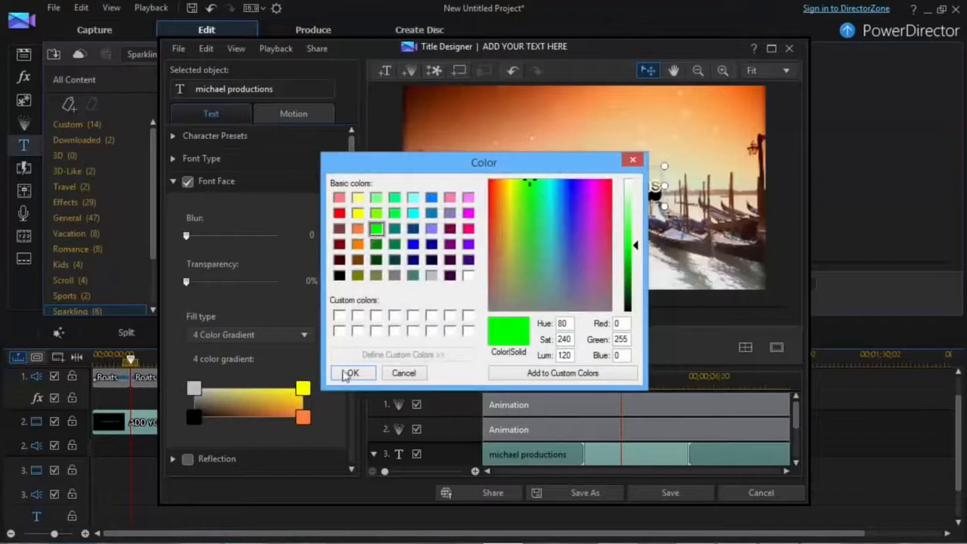
left_click(351, 372)
double_click(195, 388)
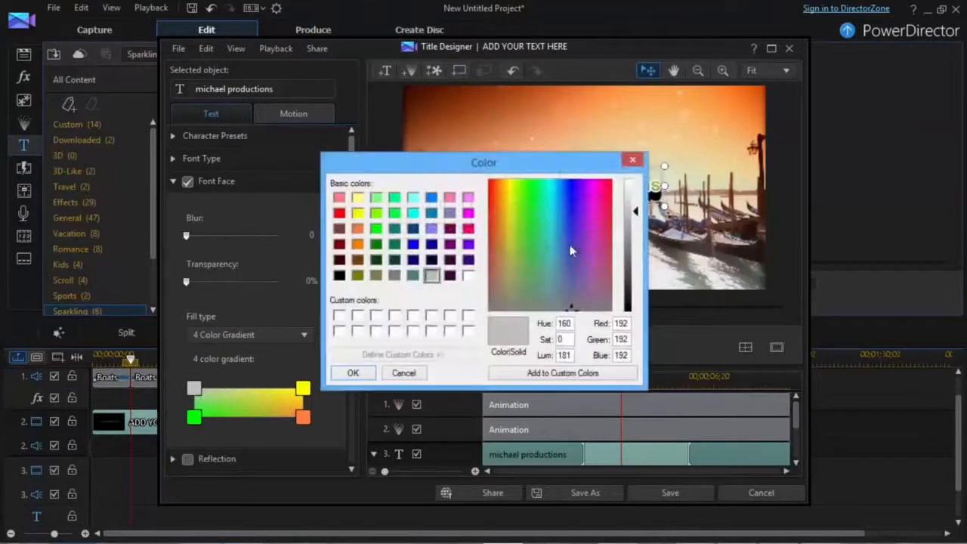
left_click(468, 228)
left_click(353, 372)
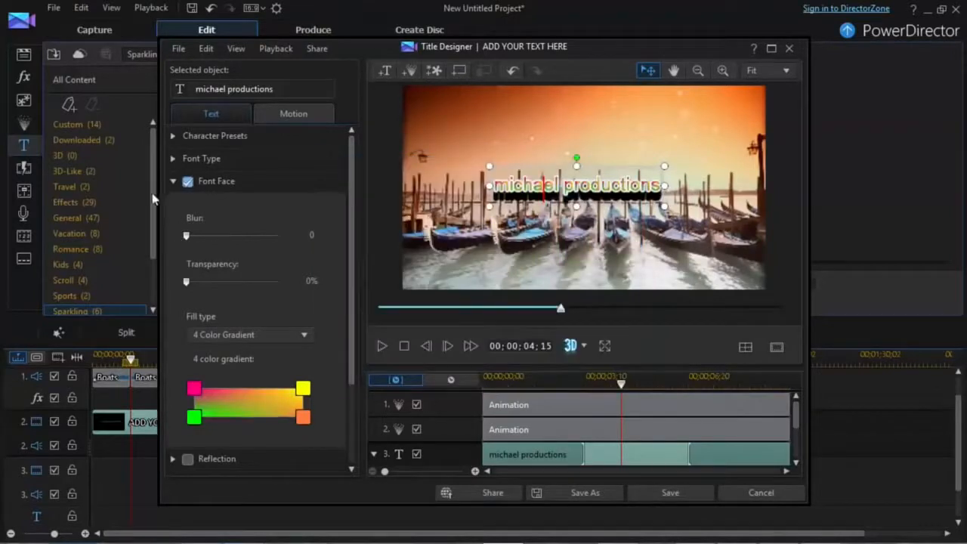
Step: Turn off the font face of the title text and collapse its settings
left_click(188, 182)
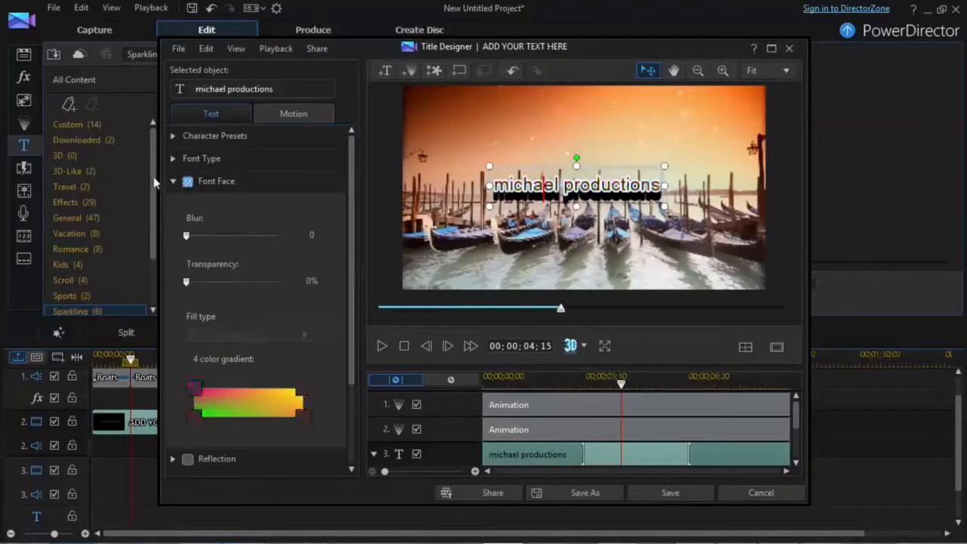
left_click(172, 182)
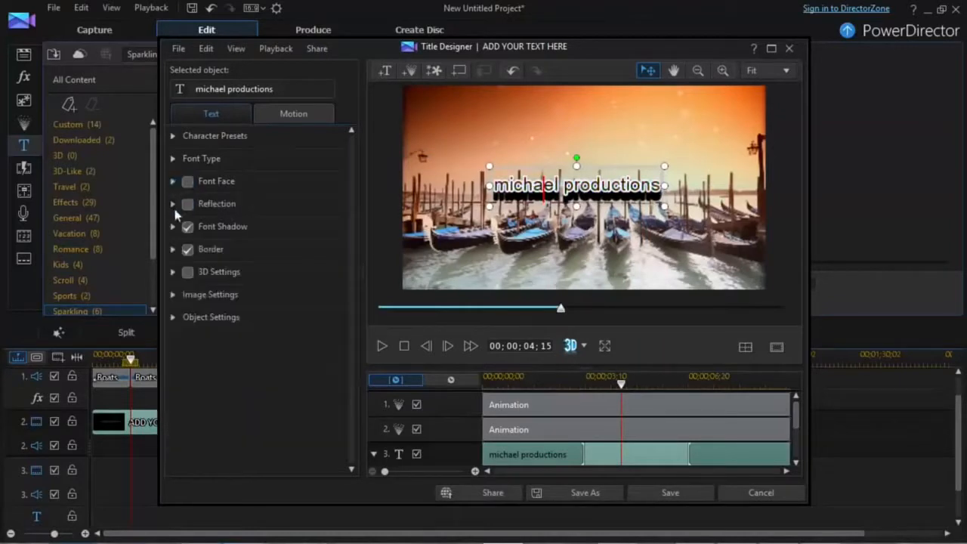
Step: Try a reflection on the title text with distance 7 and 0% transparency, and switch it back off
left_click(173, 205)
left_click(188, 205)
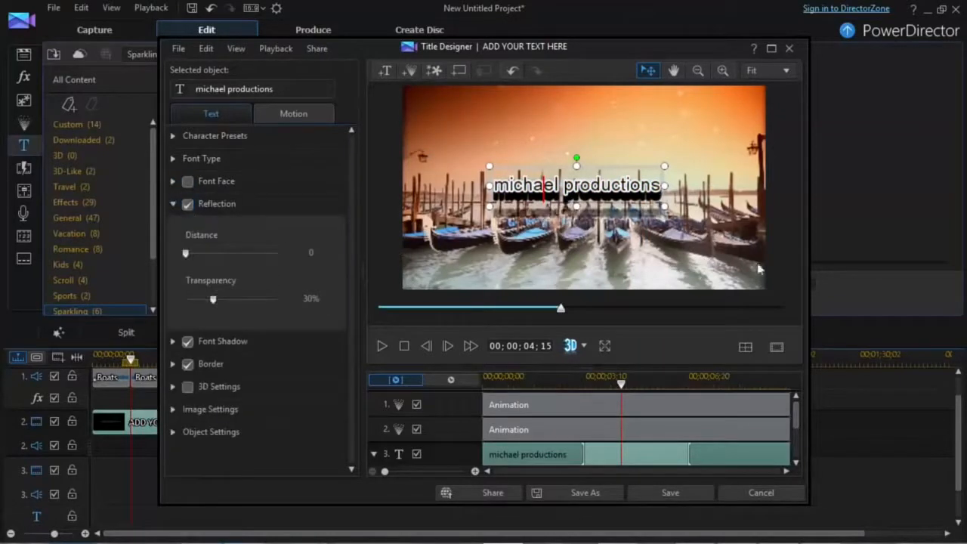
mouse_move(184, 255)
left_mouse_down()
mouse_move(207, 255)
mouse_move(177, 254)
mouse_move(189, 258)
left_mouse_up()
left_click_drag(213, 301, 150, 305)
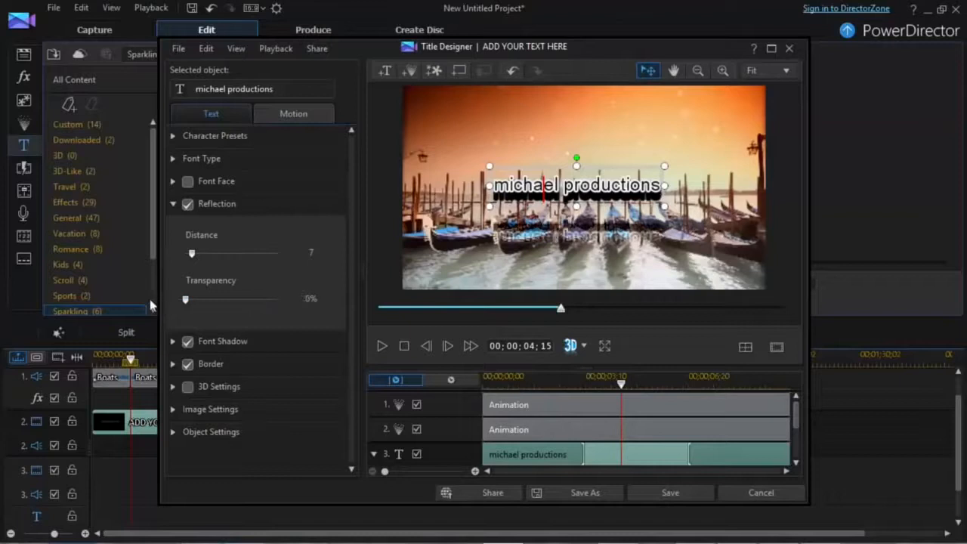
left_click(189, 207)
left_click(173, 203)
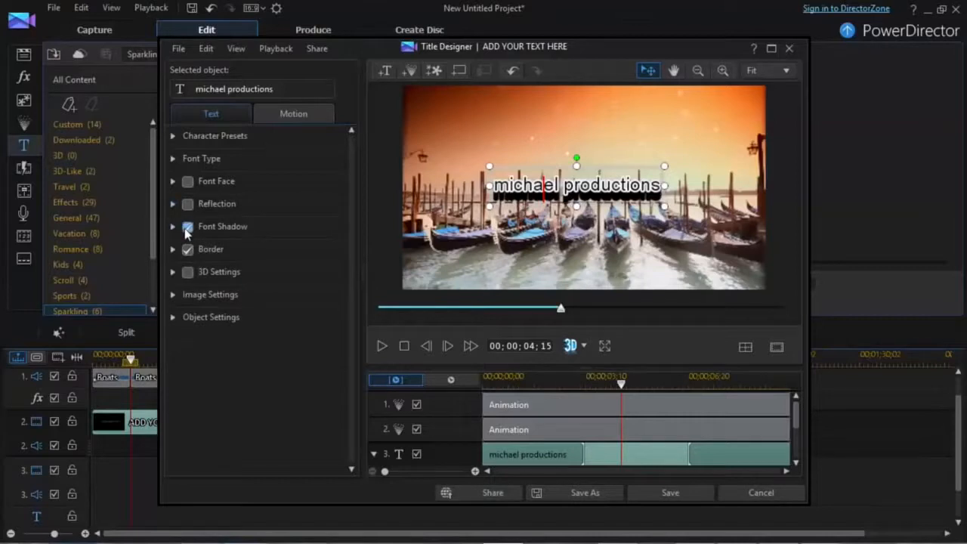
Step: Try the title's font shadow at distance 3 and 42% transparency, cast upward, and turn the shadow off
left_click(172, 227)
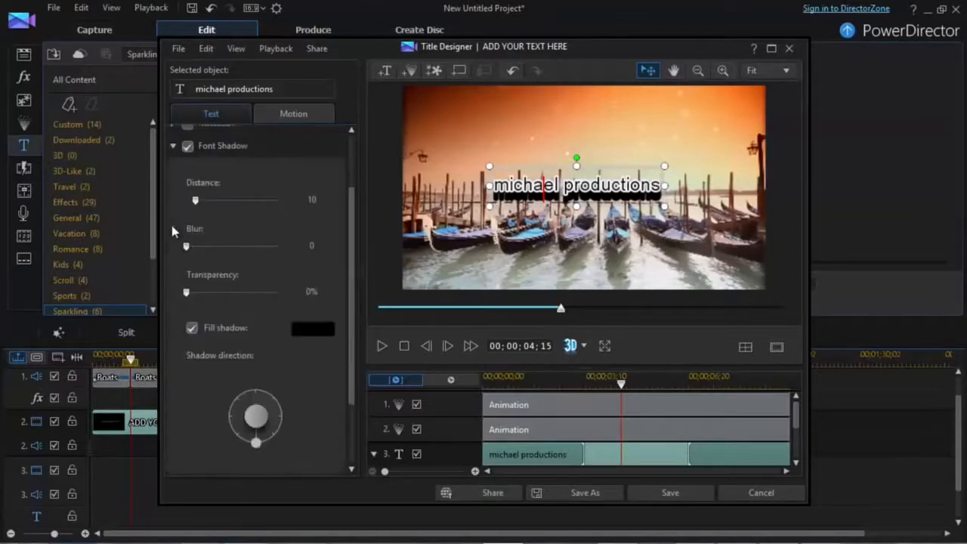
left_click(189, 149)
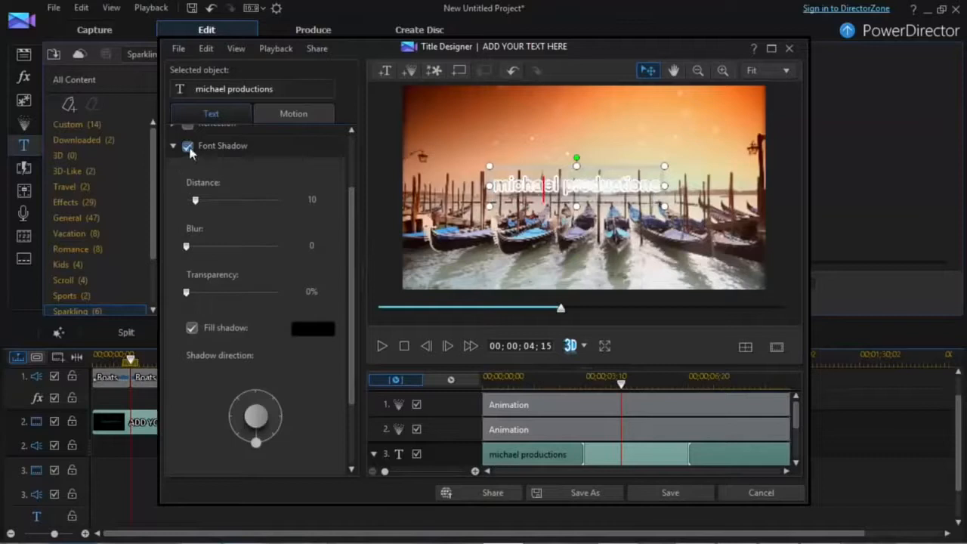
left_click(189, 147)
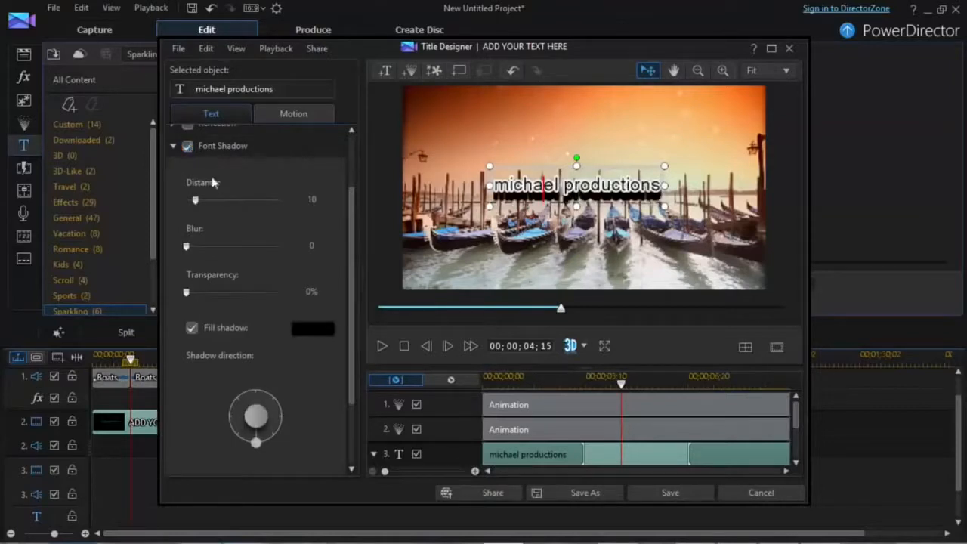
left_click_drag(195, 202, 189, 204)
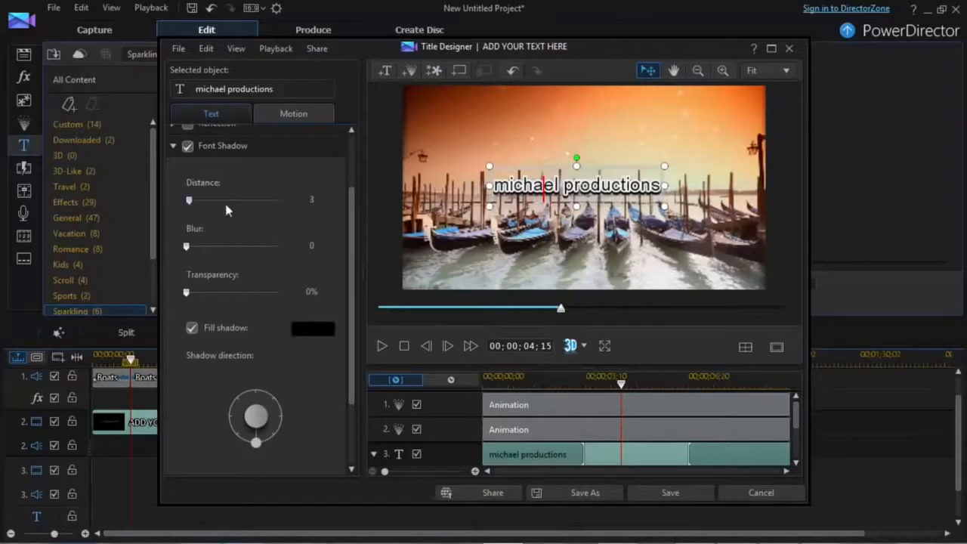
left_click_drag(189, 297, 225, 301)
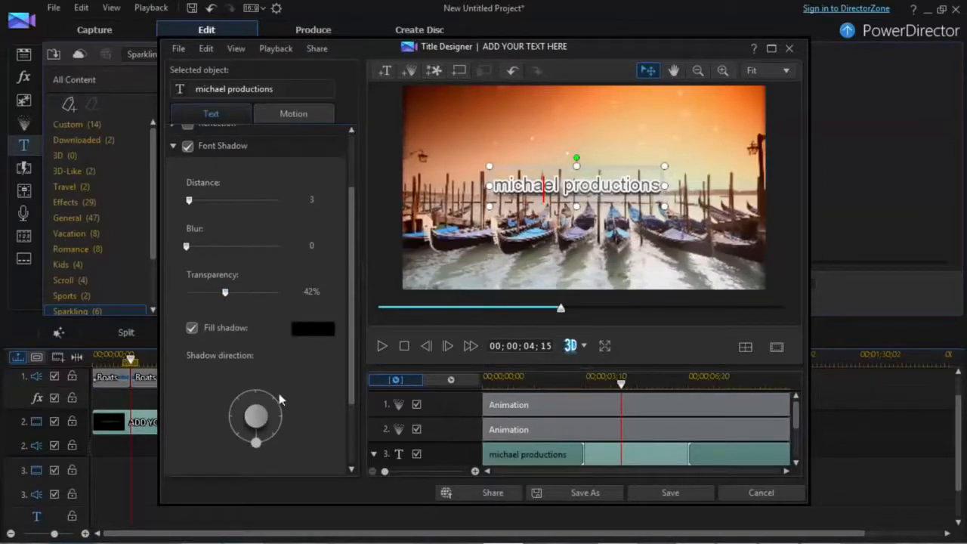
left_click_drag(256, 444, 252, 397)
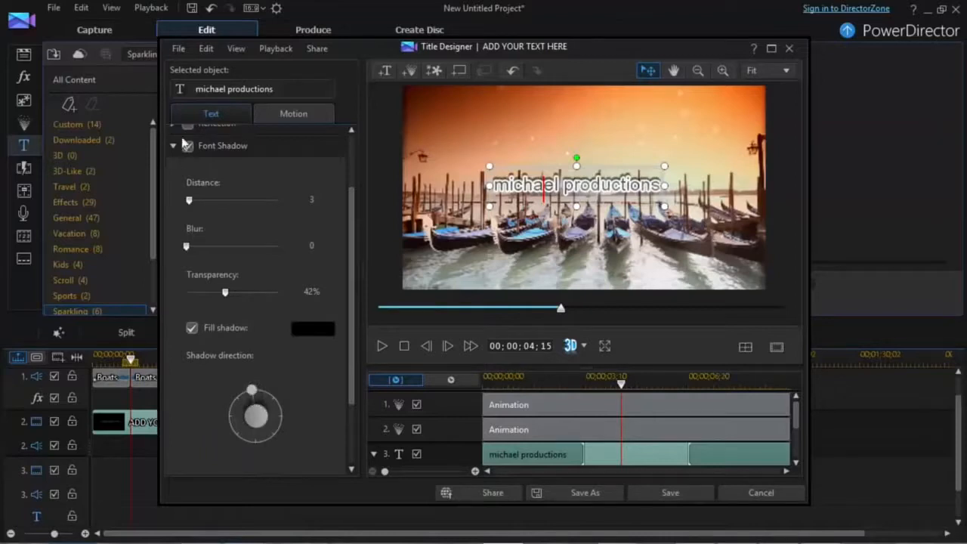
left_click(186, 147)
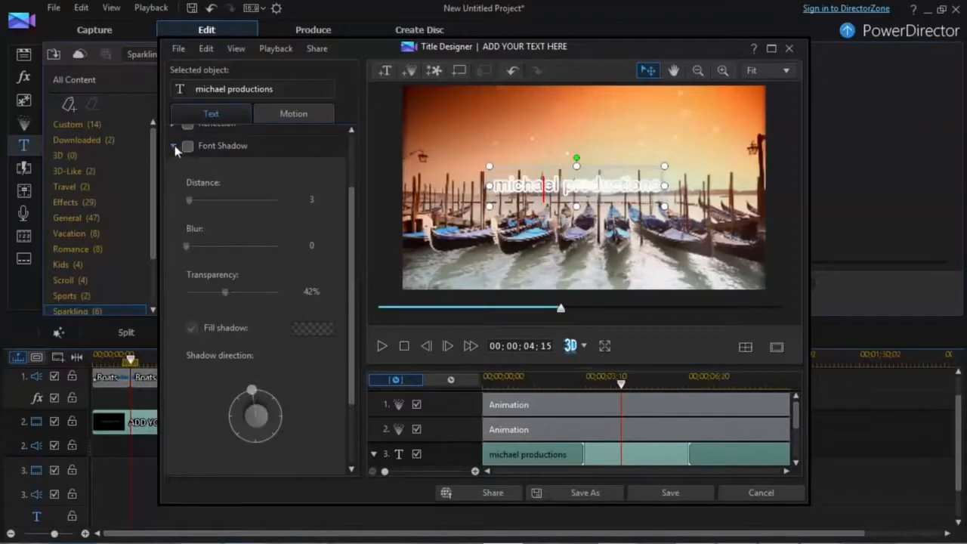
left_click(173, 146)
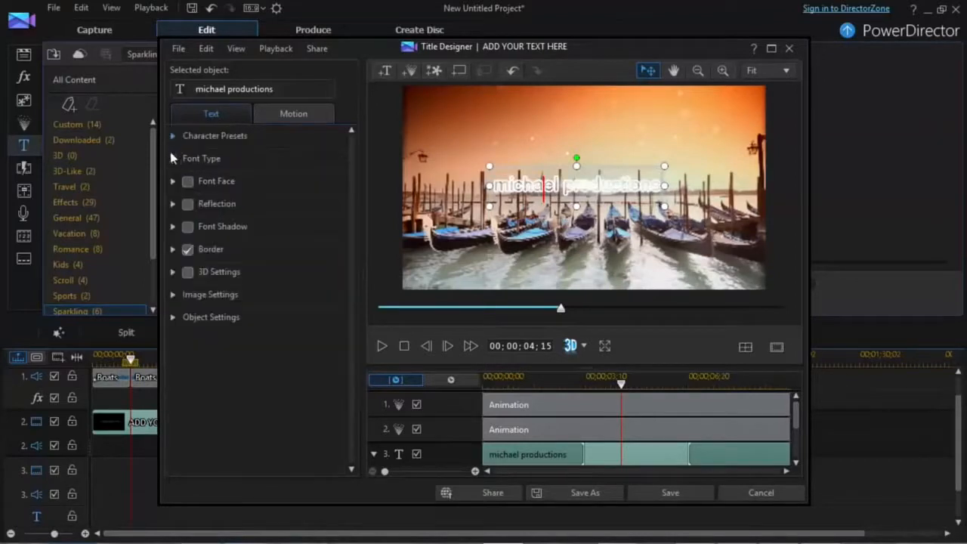
Step: Review the title's image and object settings, and enable its 3D settings
left_click(175, 295)
left_click_drag(353, 230, 355, 251)
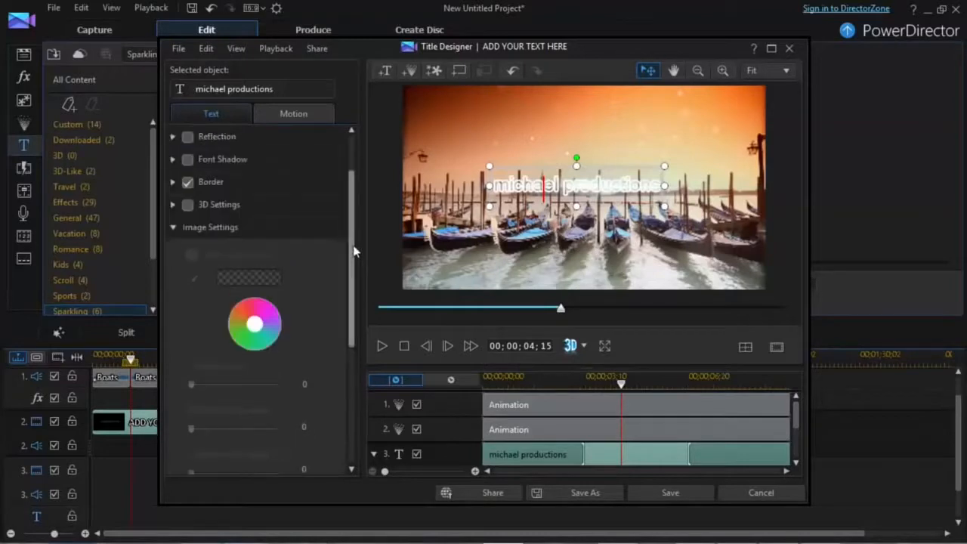
left_click(174, 227)
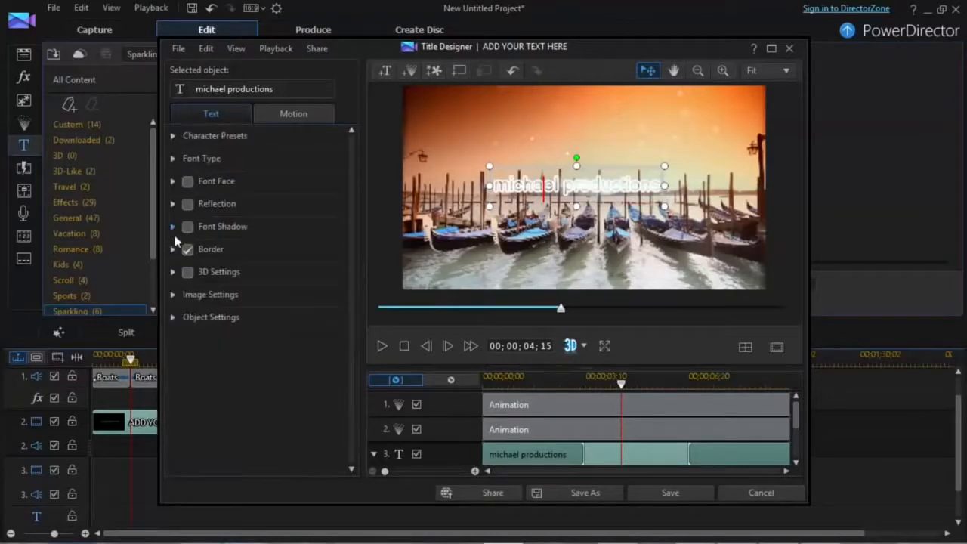
left_click(173, 317)
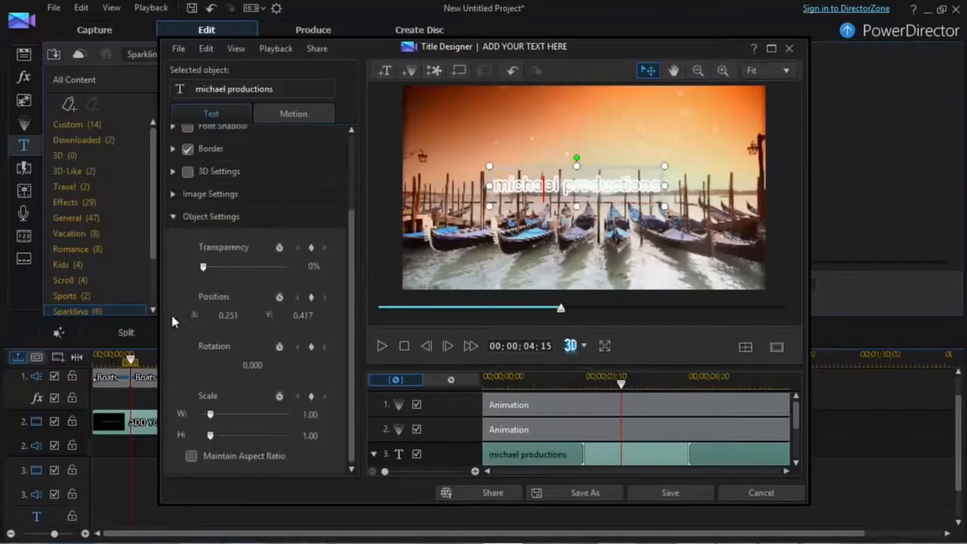
left_click(174, 219)
left_click(188, 248)
left_click(187, 271)
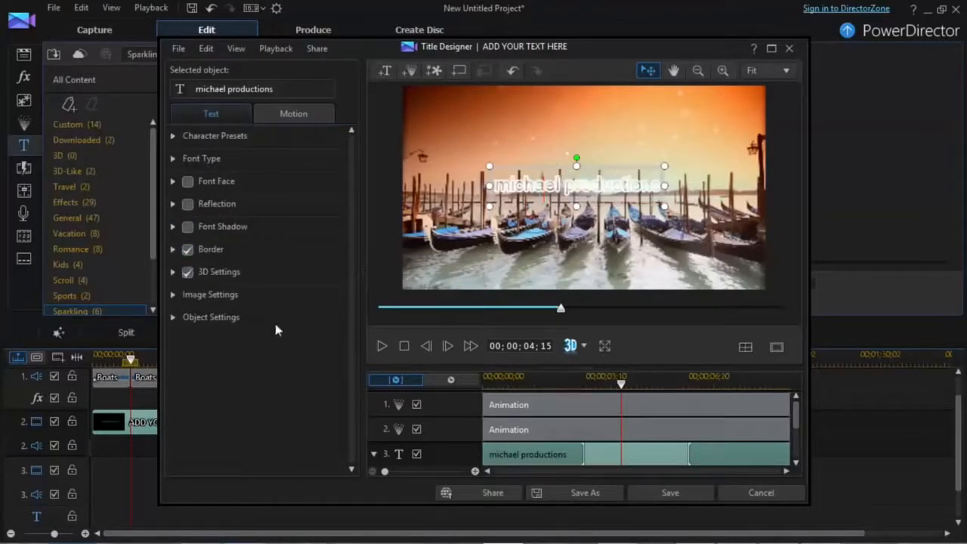
Step: Preview the title animation from its beginning and save the edited title
left_click_drag(623, 389, 477, 390)
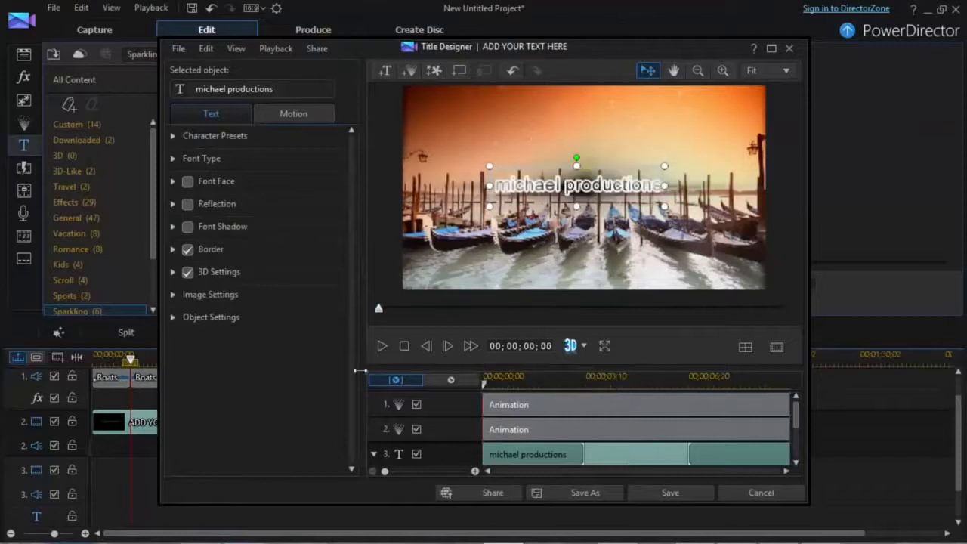
left_click(382, 346)
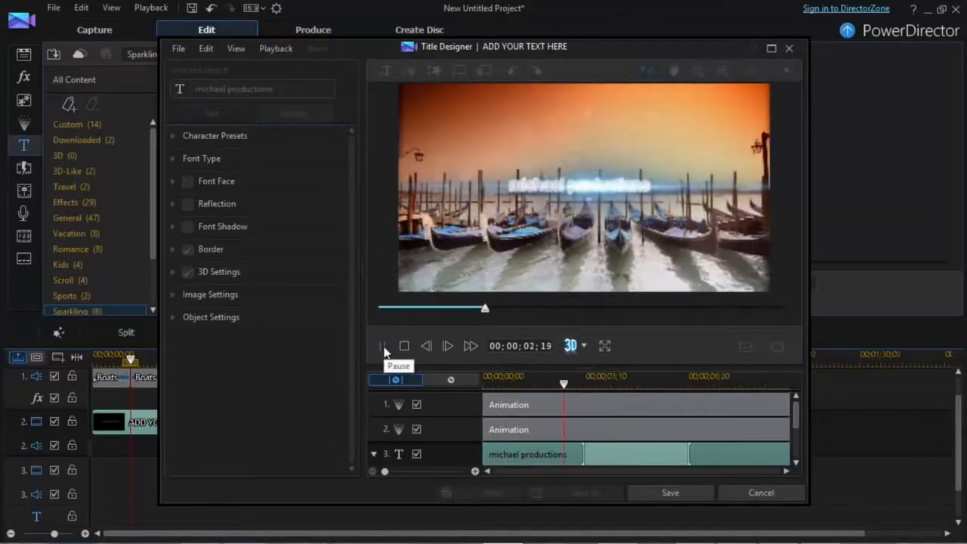
left_click(680, 492)
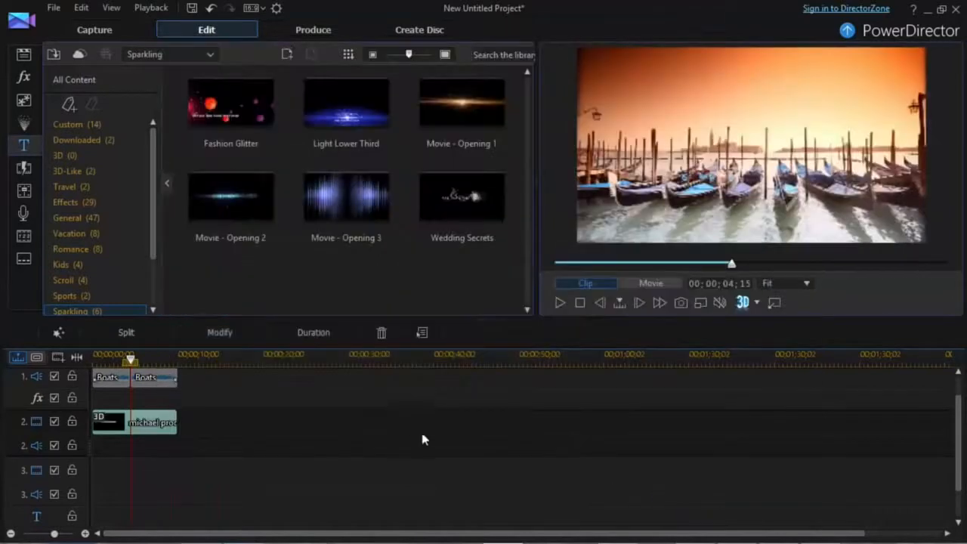
Step: Play the whole movie from the start to check the title over the boats footage, and stop playback
left_click(581, 302)
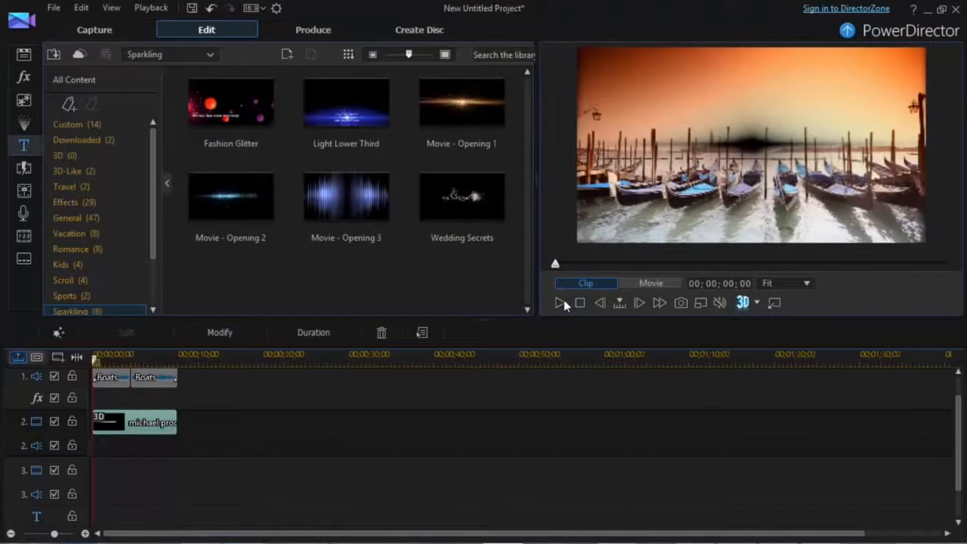
left_click(560, 304)
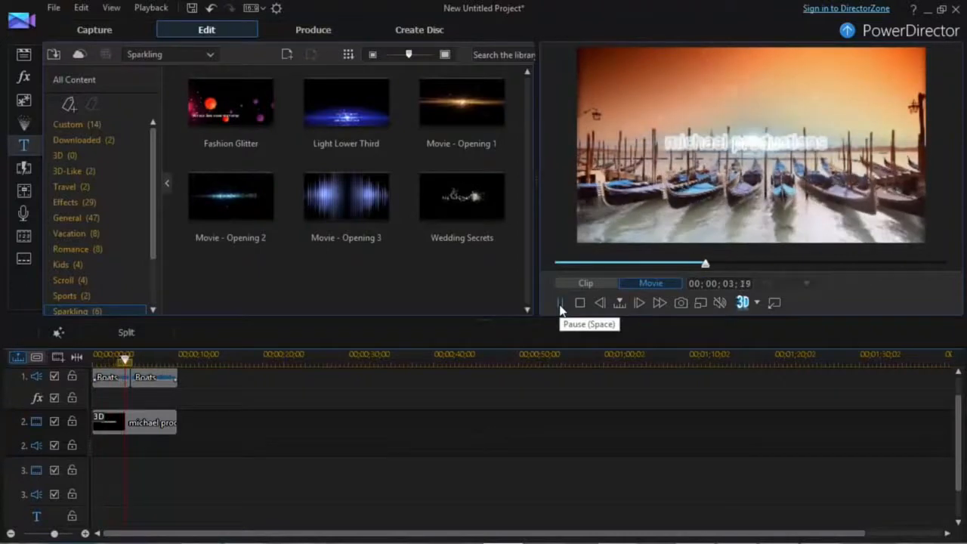
left_click(560, 303)
left_click(580, 303)
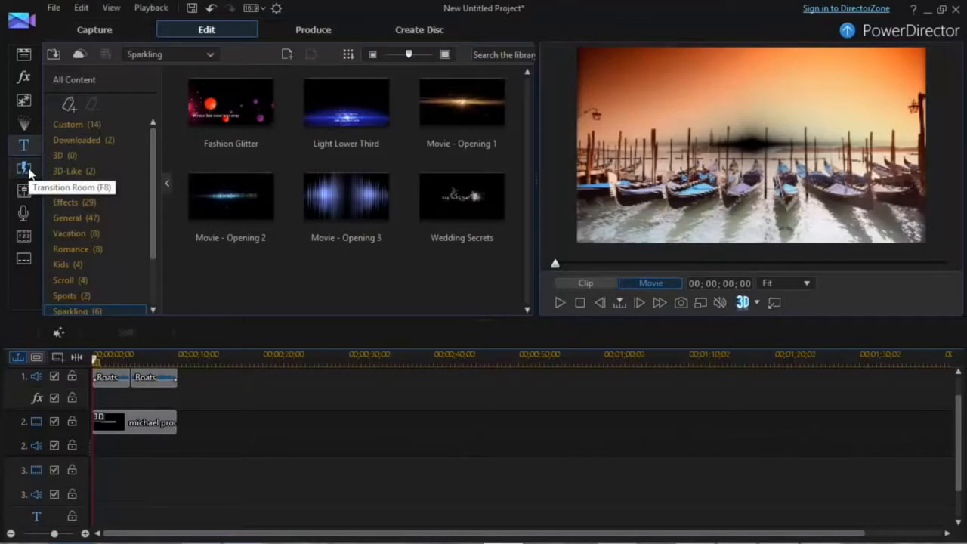
Step: Open the Transition Room and delete the title clip from video track 2
left_click(25, 169)
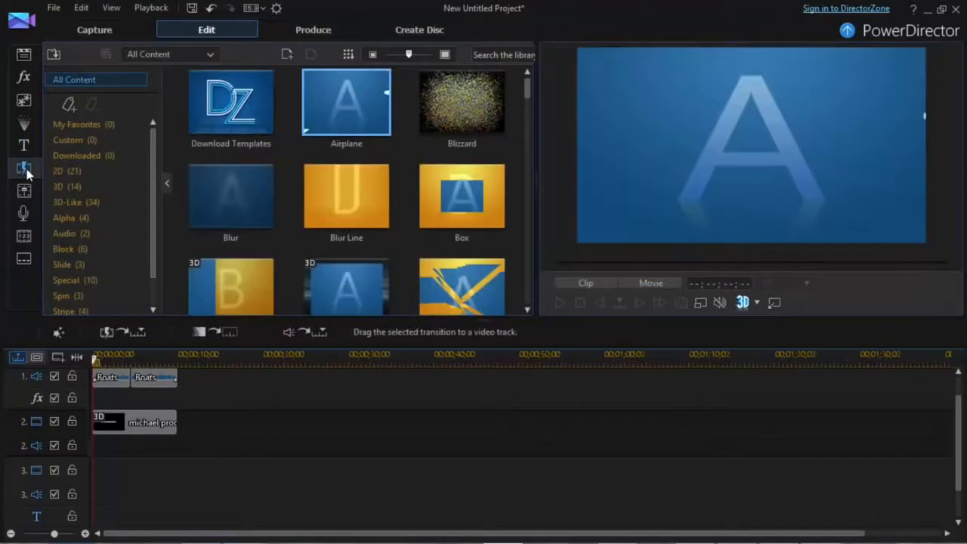
left_click(148, 426)
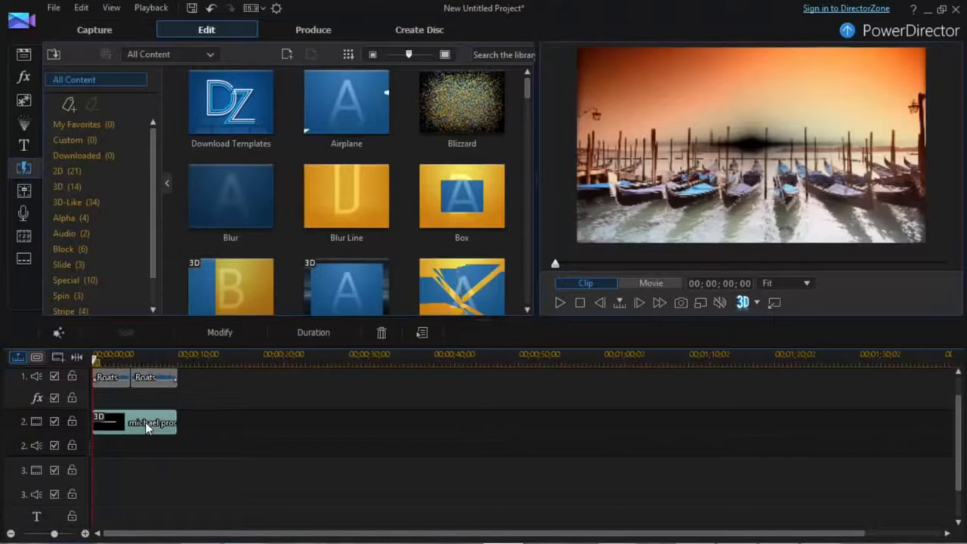
key("Delete")
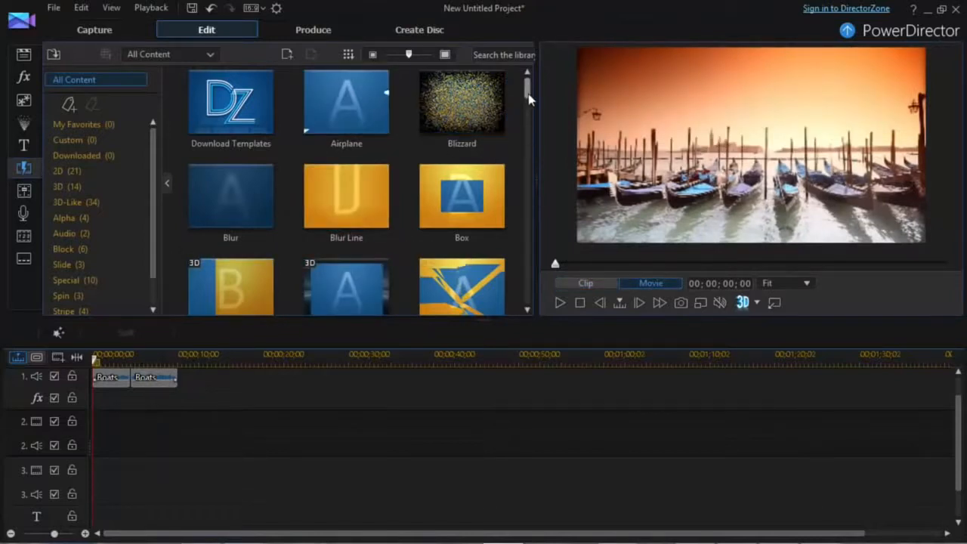
Step: Browse the transition categories from My Favorites through Stripe and examine the available transitions
left_click(102, 125)
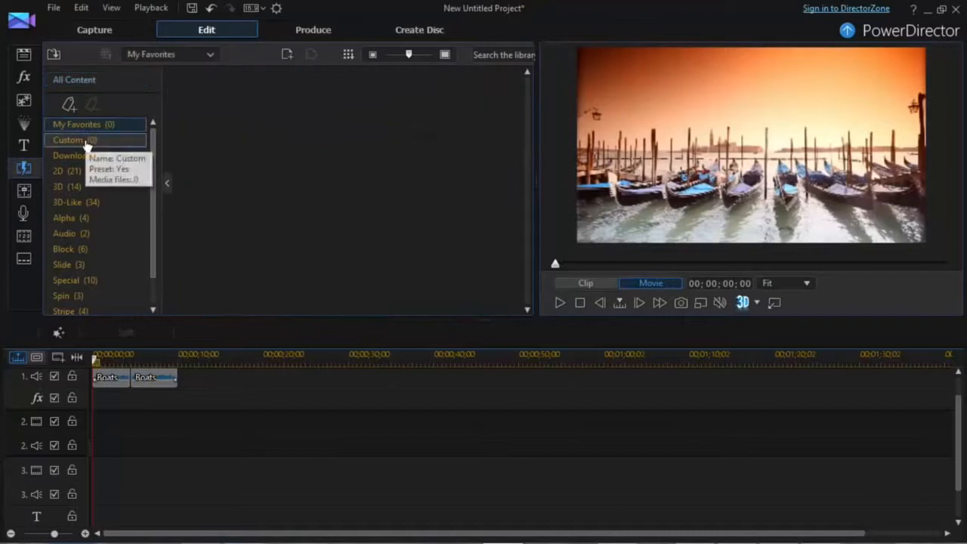
left_click(89, 141)
left_click(102, 156)
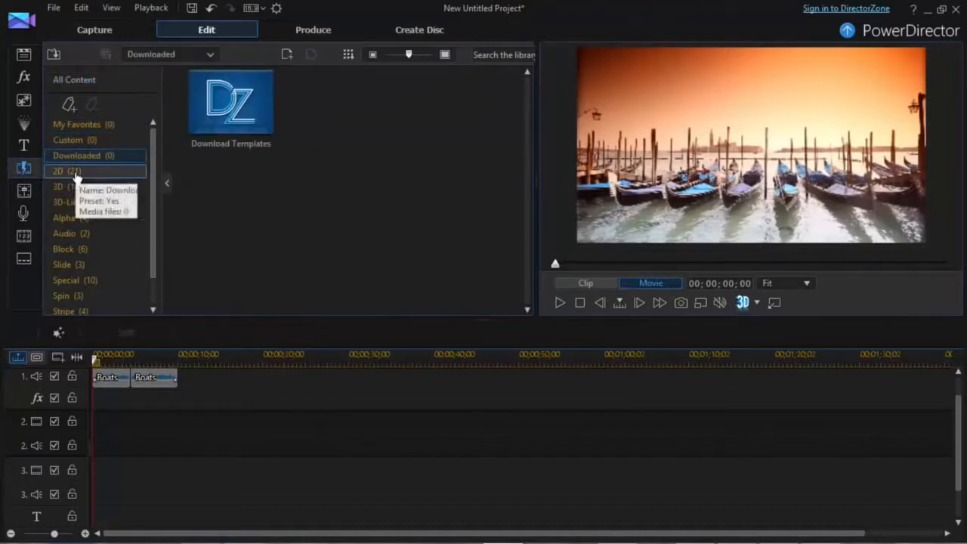
left_click(68, 172)
left_click(74, 187)
left_click(74, 202)
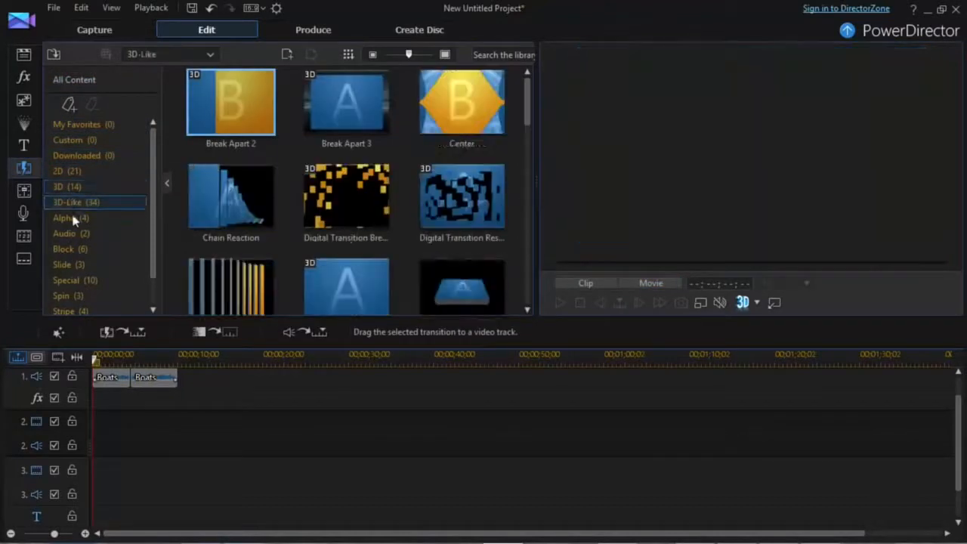
left_click(73, 218)
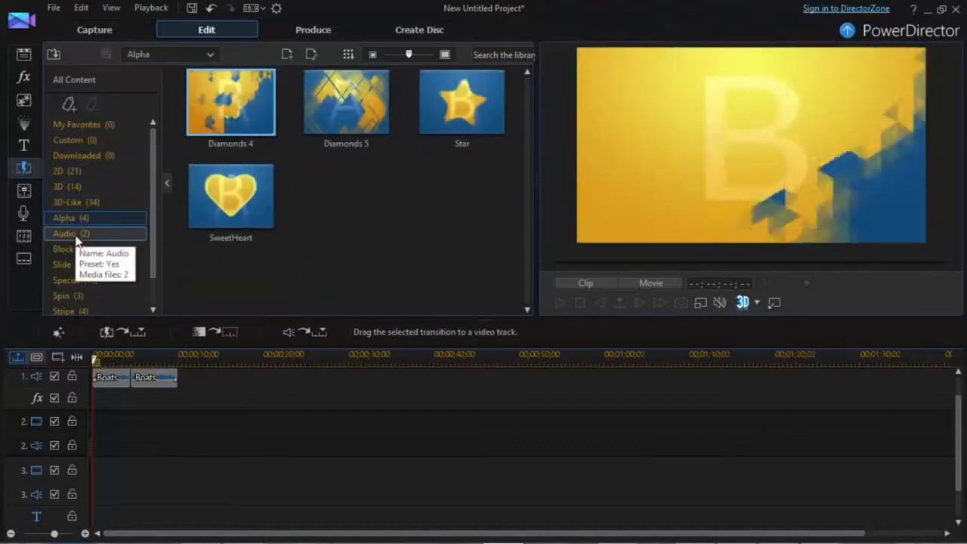
left_click(75, 236)
left_click(77, 252)
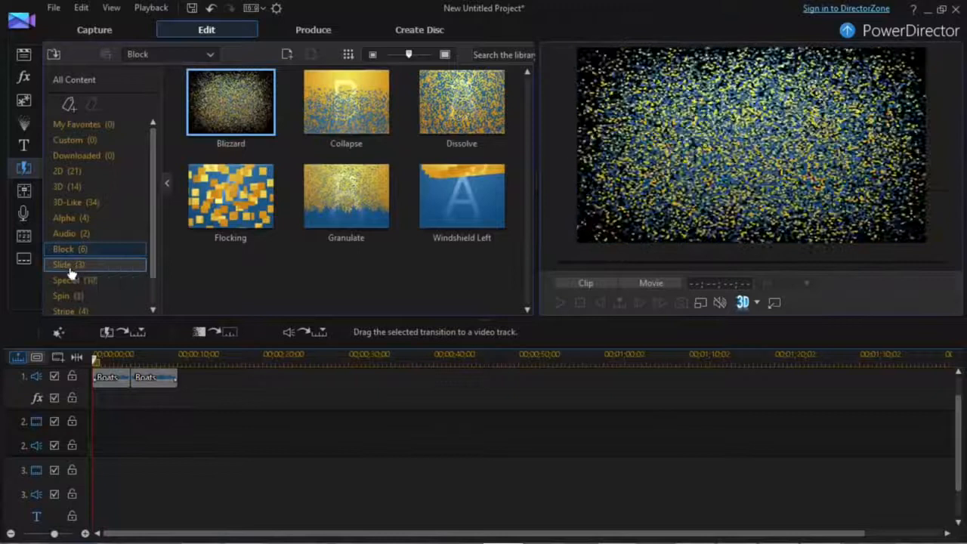
left_click(76, 265)
left_click(72, 282)
left_click(66, 311)
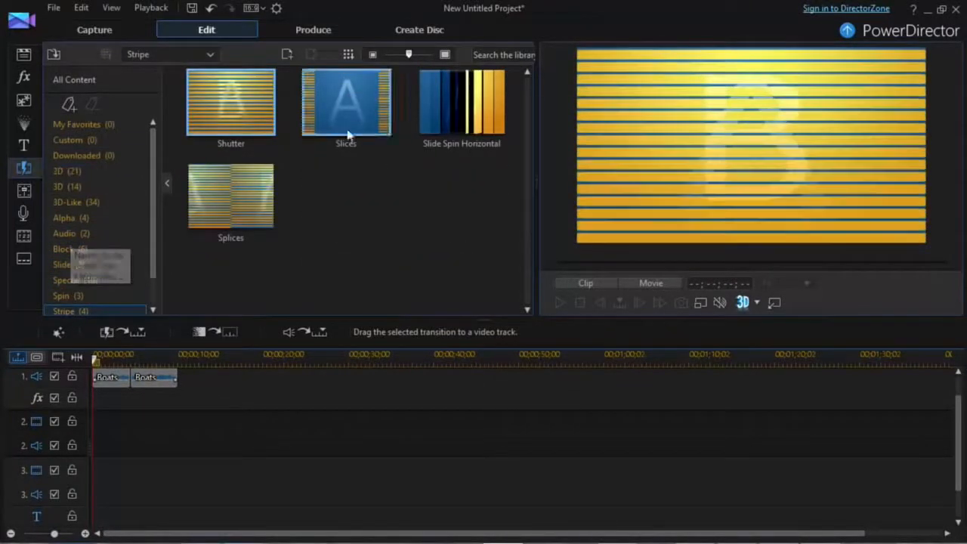
Step: Place the Diamonds 5 transition from the Alpha category between the two boats clips on video track 1
left_click(66, 217)
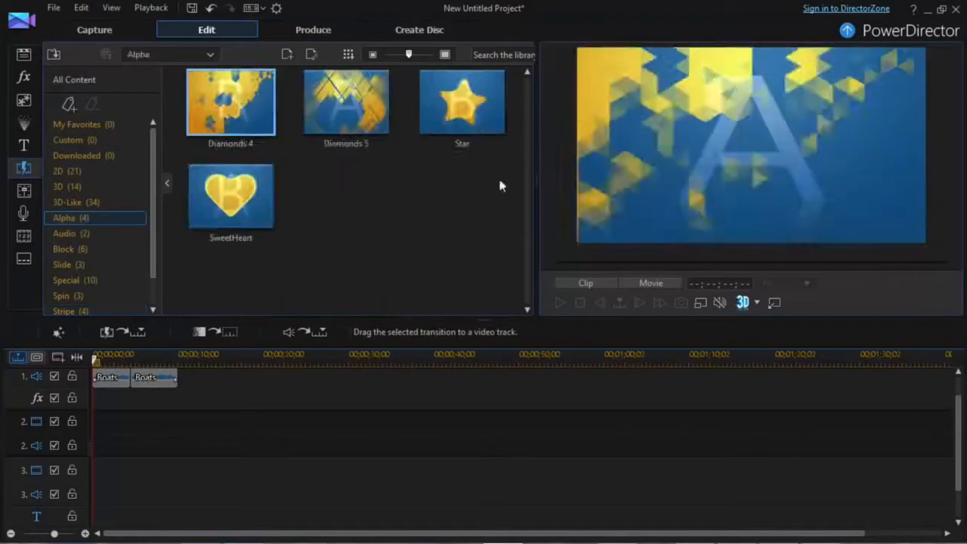
left_click_drag(328, 130, 474, 344)
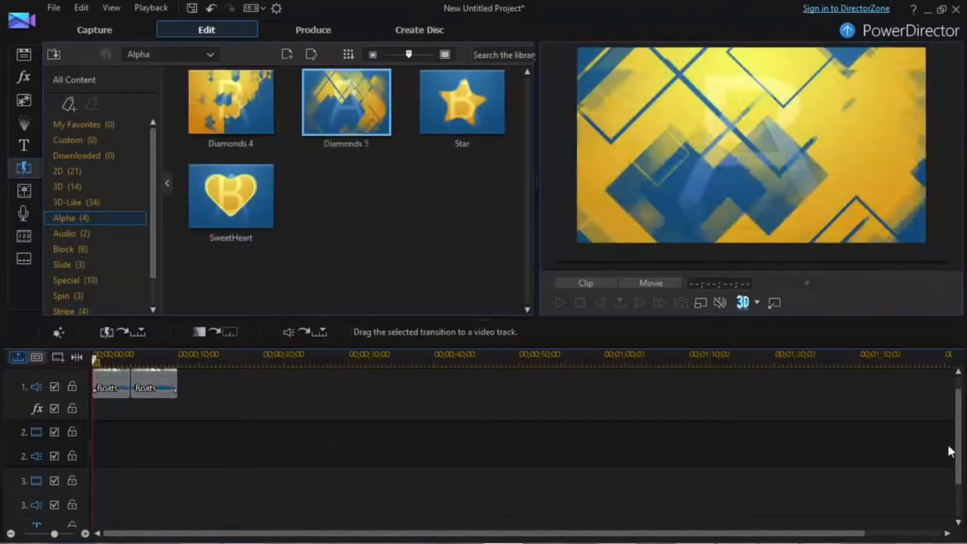
scroll(958, 417, "up", 1)
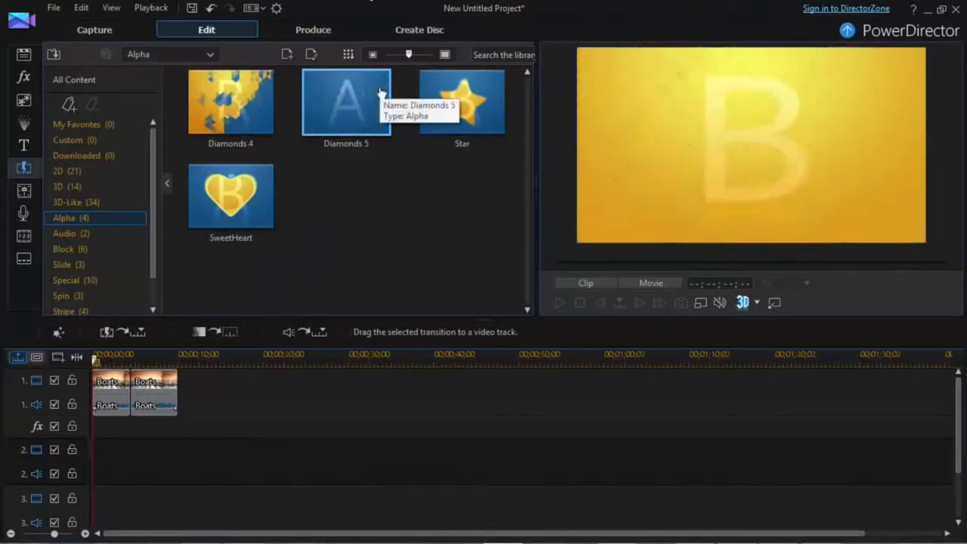
left_click_drag(136, 380, 124, 396)
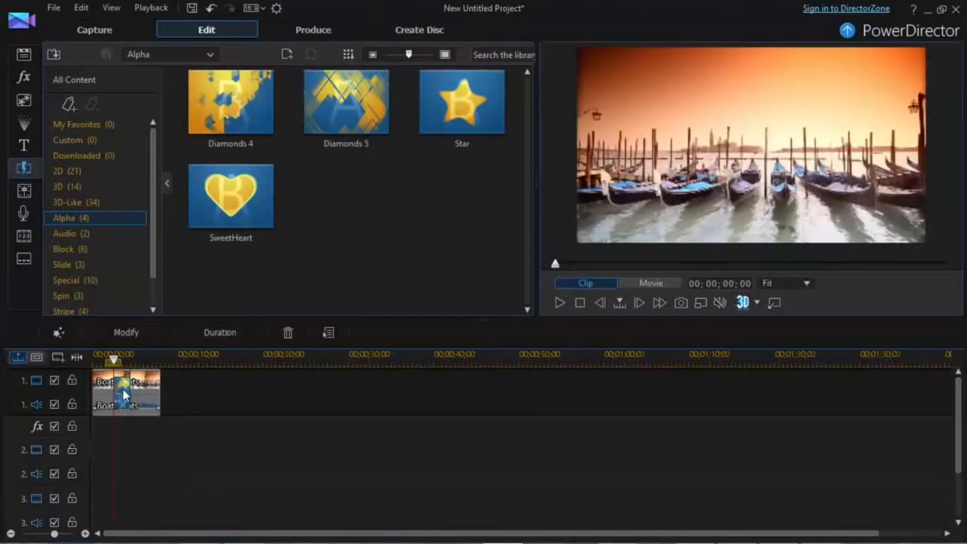
Step: Set the Diamonds 5 transition's behavior to Cross and open it in the Transition Designer
left_click(142, 334)
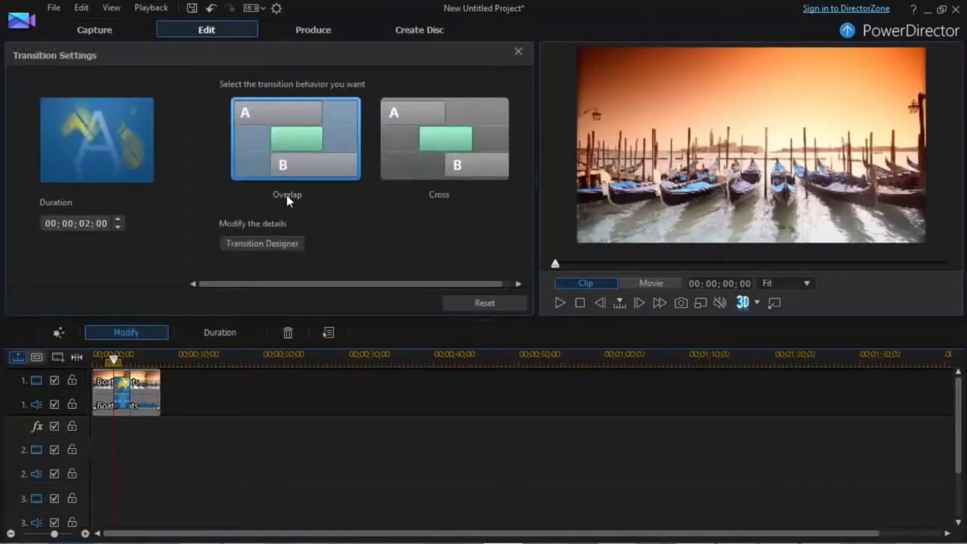
left_click(455, 168)
left_click(282, 249)
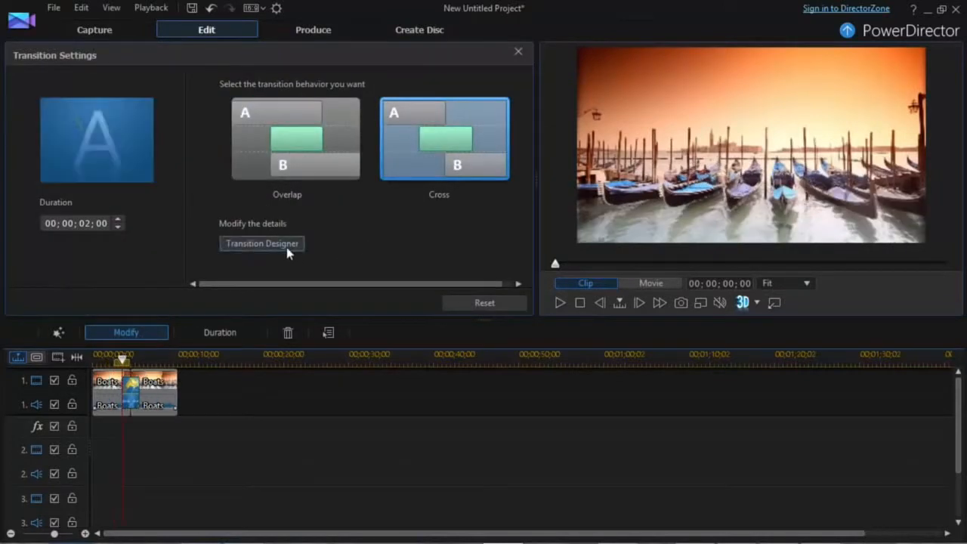
left_click(262, 243)
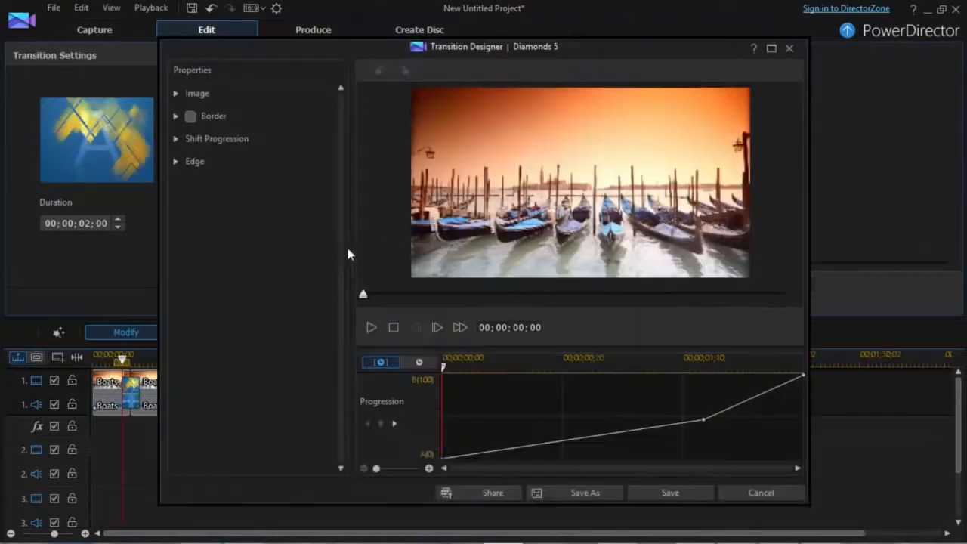
Step: Add a high and a low point to the progression curve, raise the existing middle point to about 50, and save the transition
left_click_drag(559, 438, 544, 380)
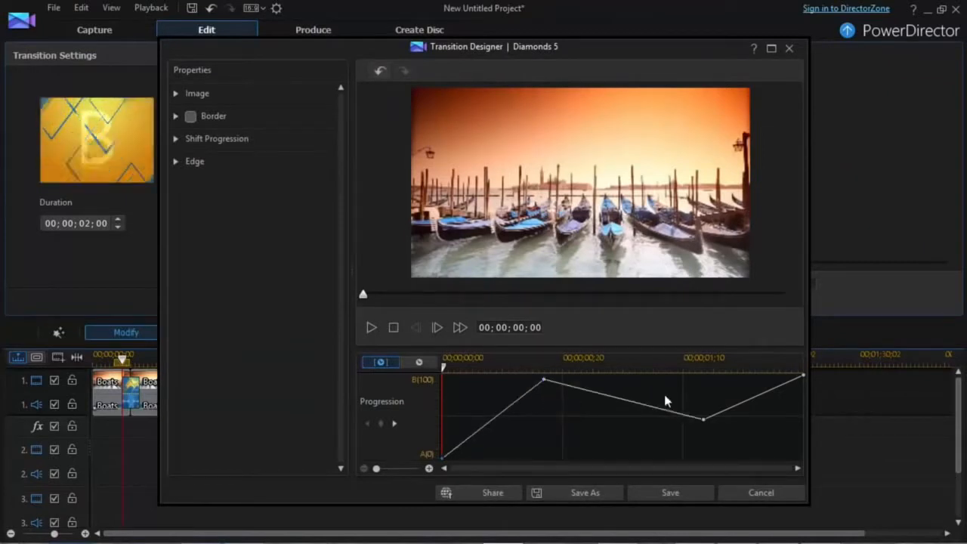
left_click_drag(632, 406, 599, 424)
left_click(703, 420)
left_click_drag(704, 420, 701, 409)
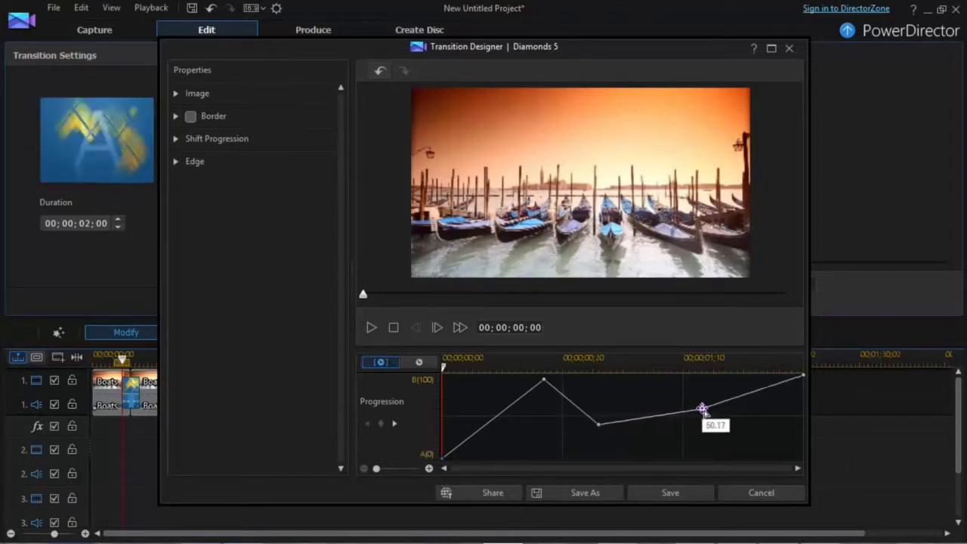
left_click(670, 492)
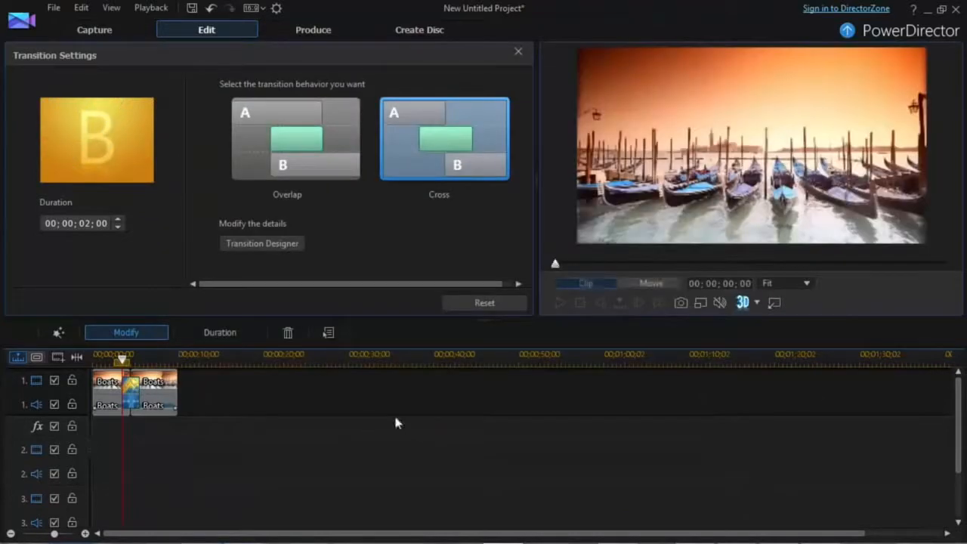
Step: Play the movie up to the second boats clip, remove that clip's mask in the PiP Designer, and save
left_click(560, 303)
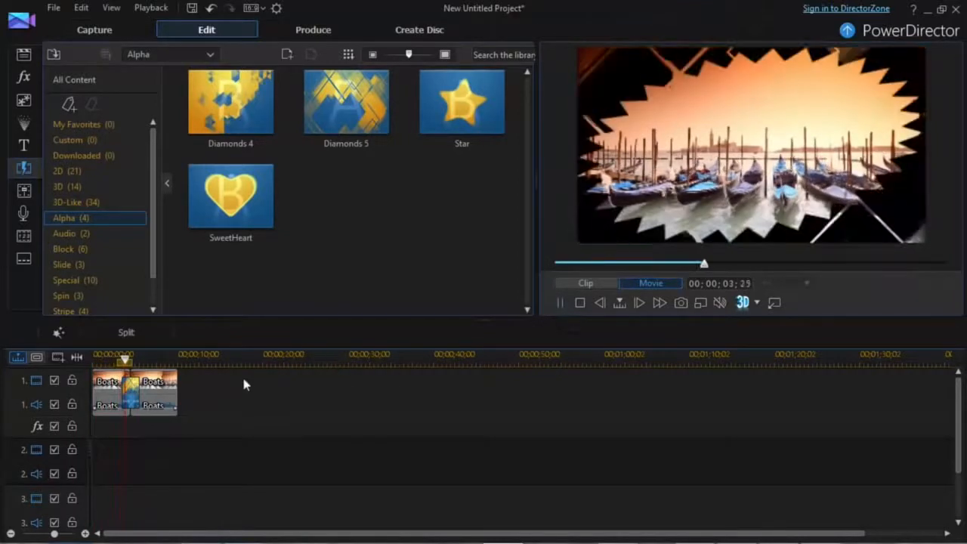
left_click(174, 392)
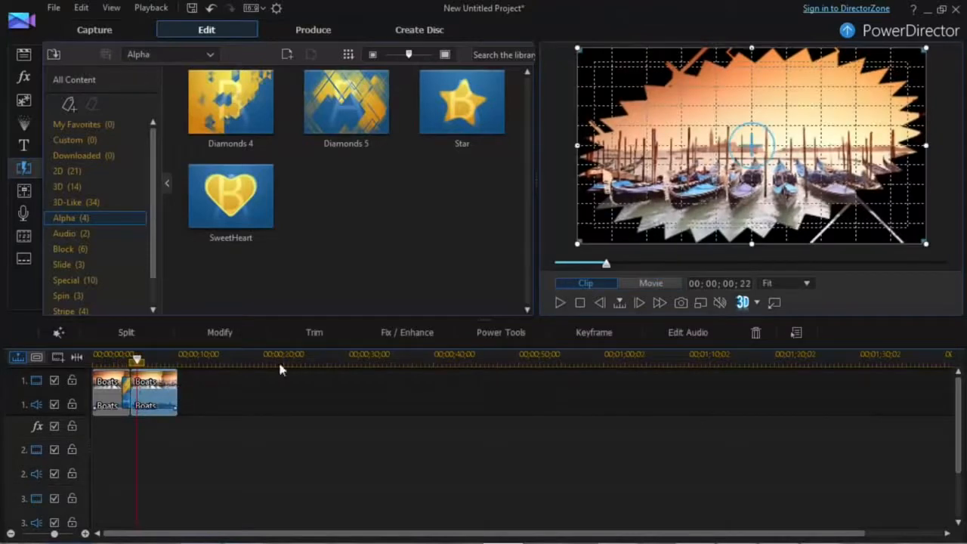
left_click(251, 336)
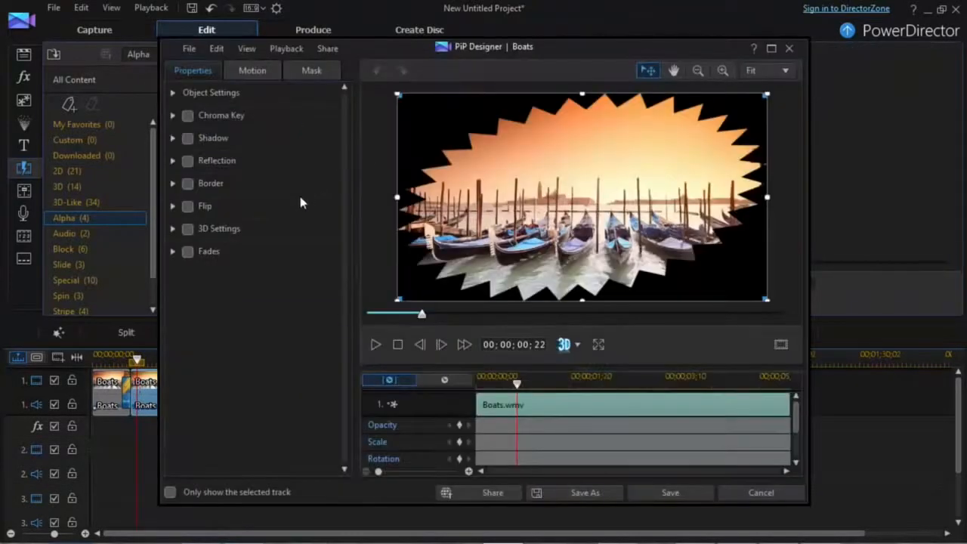
left_click(318, 67)
left_click(205, 170)
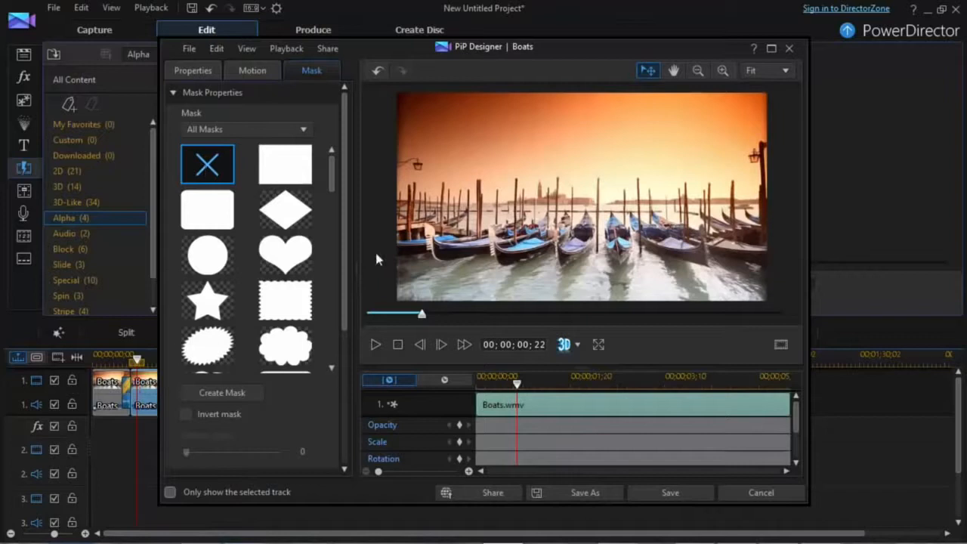
left_click(660, 497)
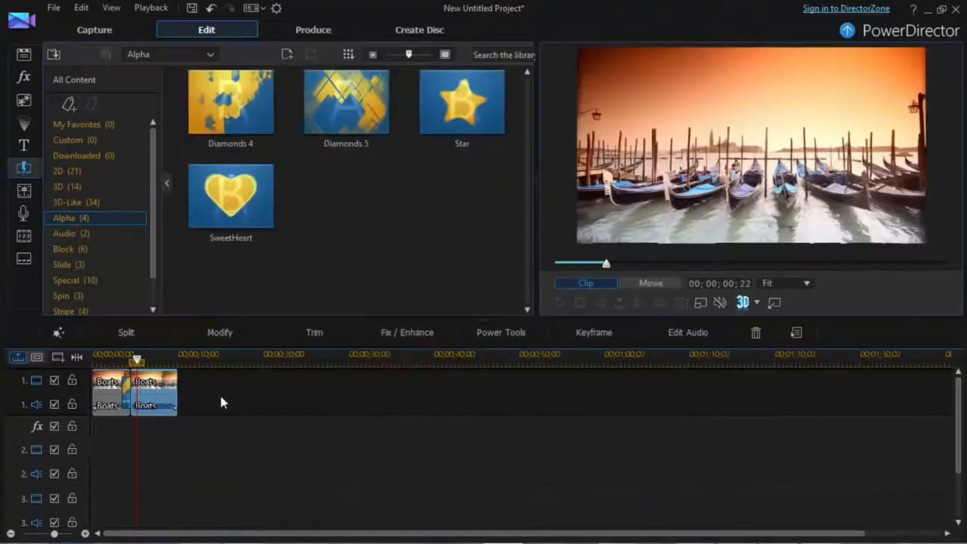
Step: Play the movie from before the Diamonds 5 transition twice to check how it joins the boats clips
left_click(241, 410)
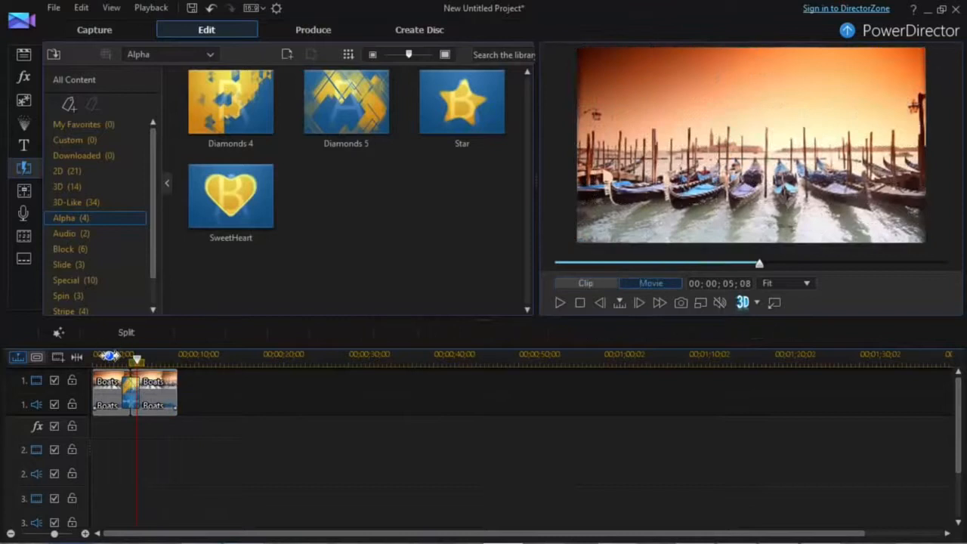
left_click(114, 357)
left_click(564, 306)
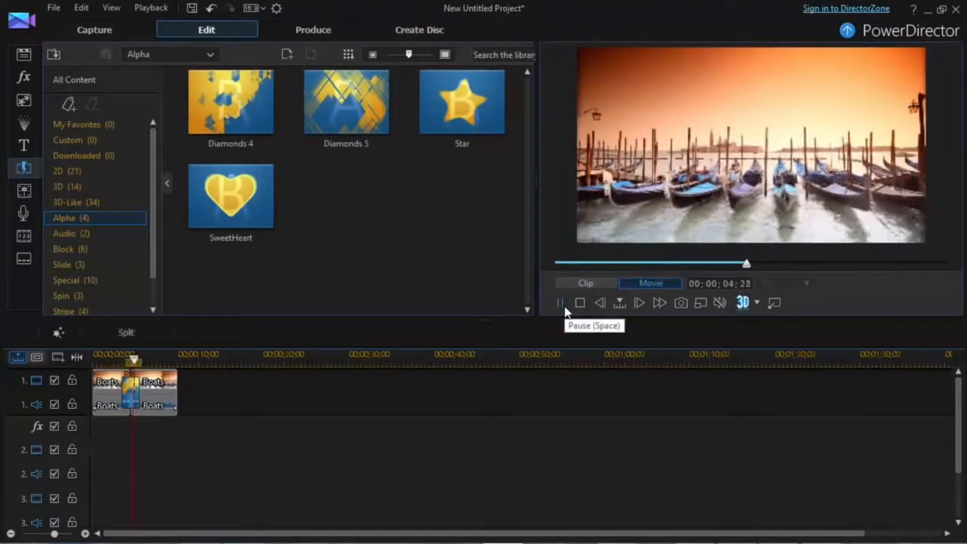
left_click(102, 355)
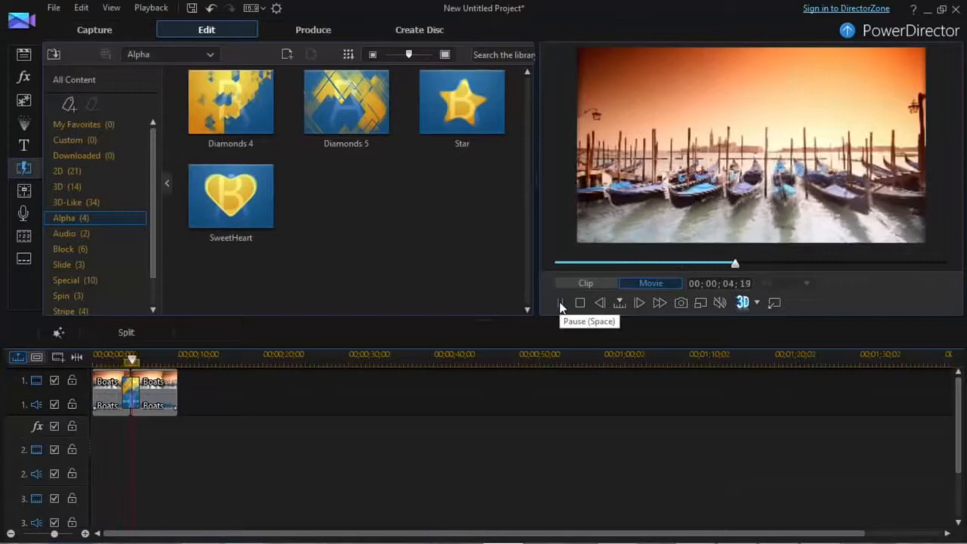
left_click(556, 306)
Step: Delete the Diamonds 5 transition from between the two boats clips
left_click(127, 392)
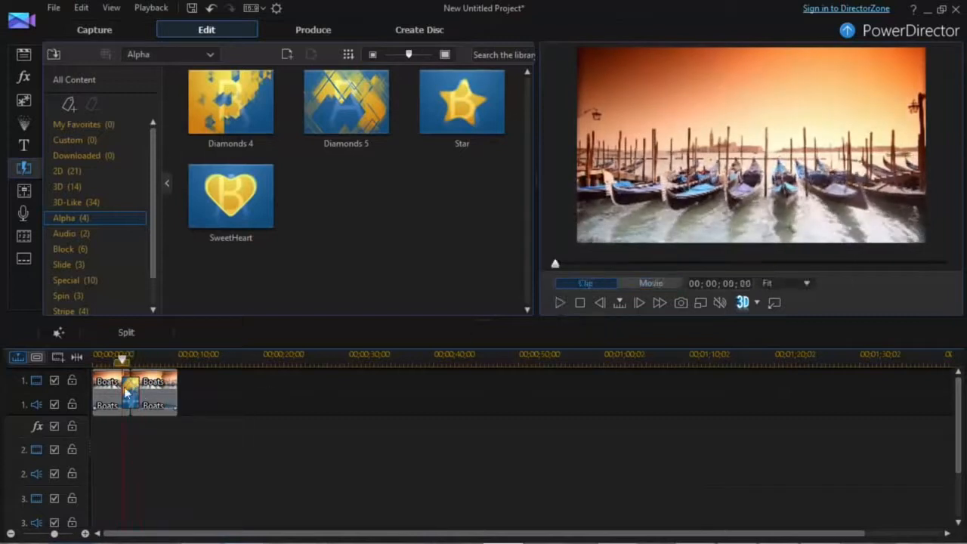
left_click(133, 389)
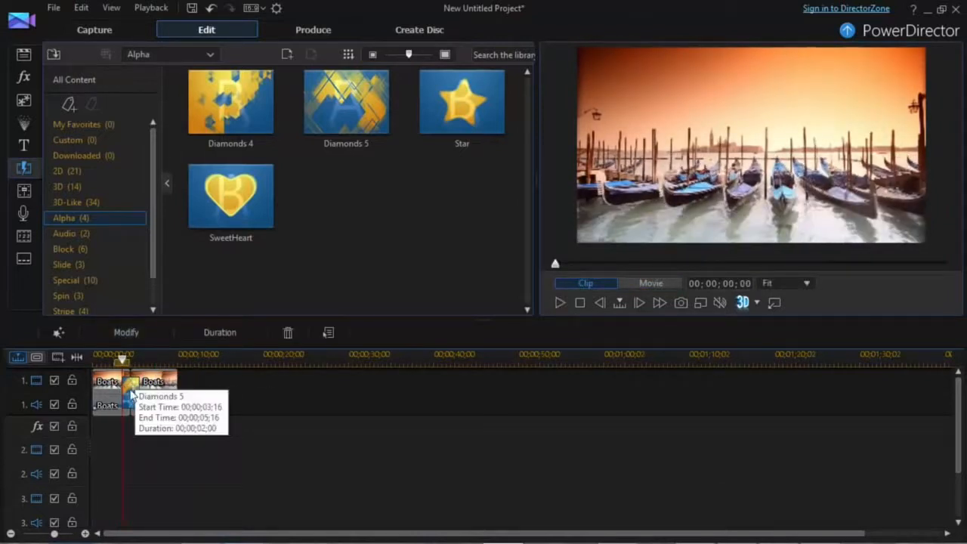
key("Delete")
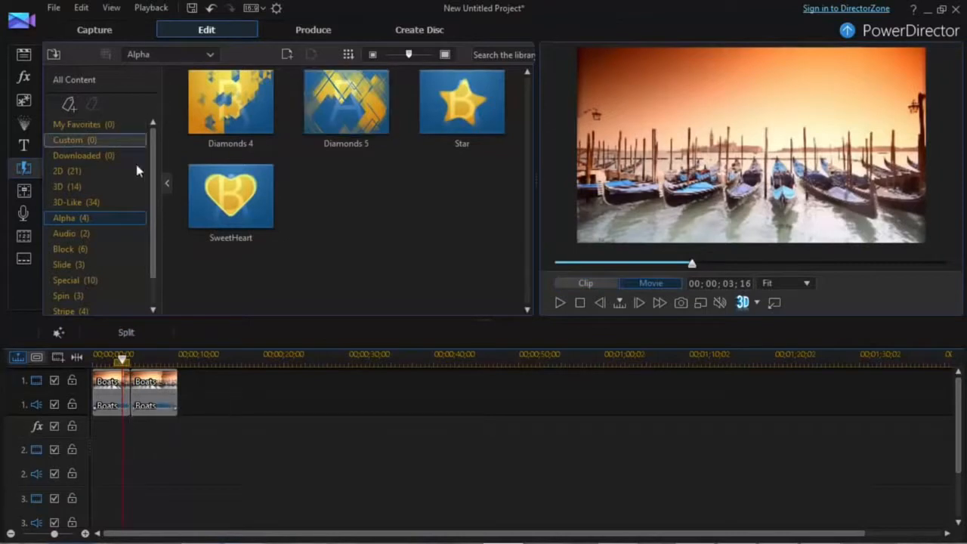
Step: Place the Break Apart 2 transition from the 3D-Like category between the two boats clips
left_click(76, 203)
left_click(242, 105)
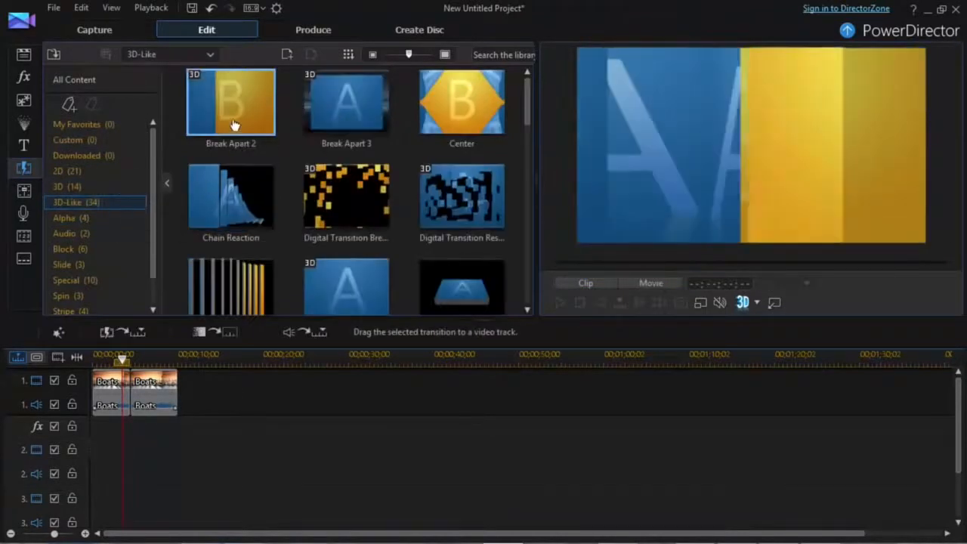
left_click_drag(251, 110, 132, 391)
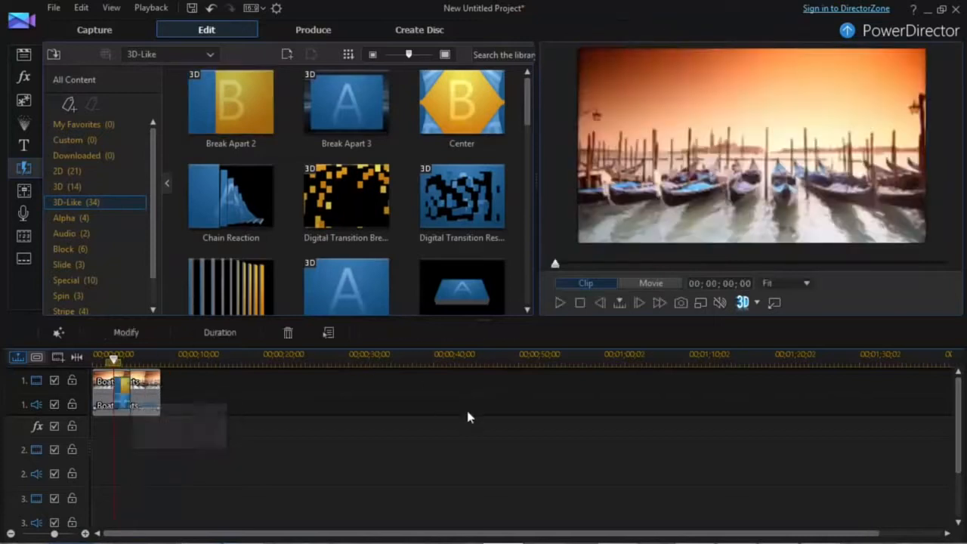
Step: Play the movie through the Break Apart 2 transition to check it, stop playback, and delete the transition
left_click(559, 301)
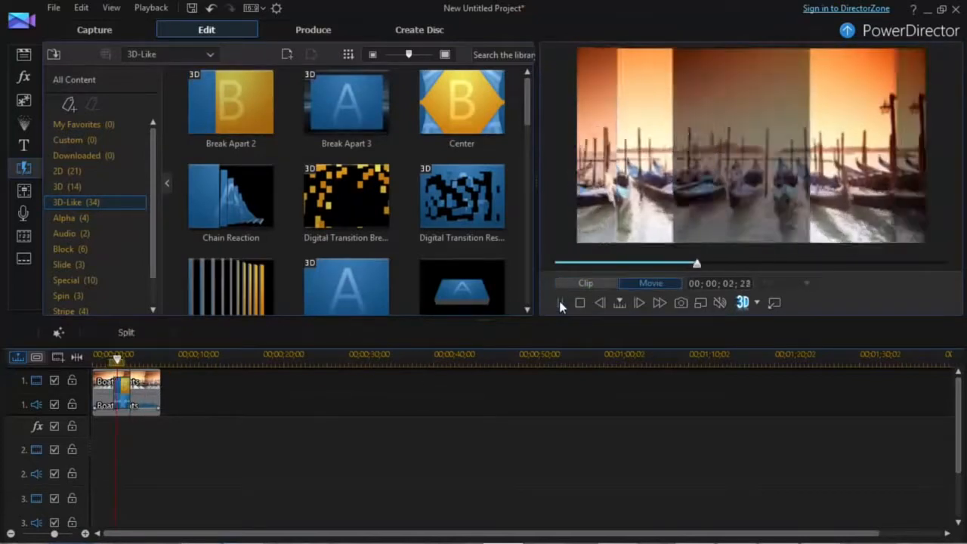
left_click(580, 302)
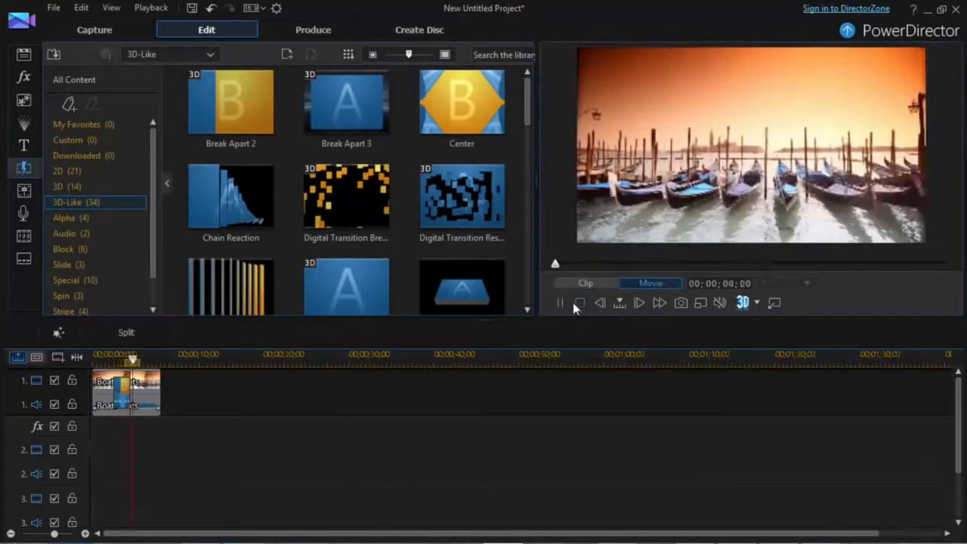
left_click(561, 303)
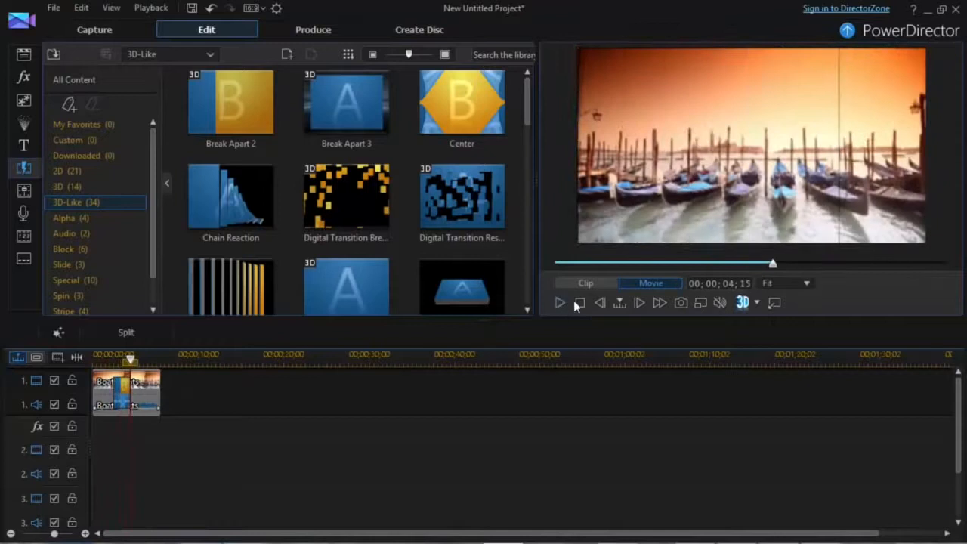
left_click(580, 302)
left_click(123, 386)
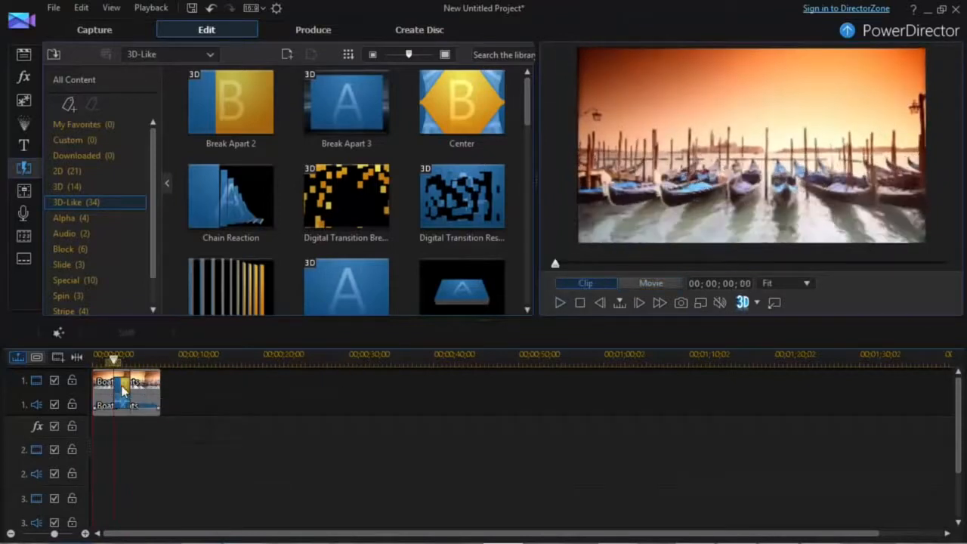
key("Delete")
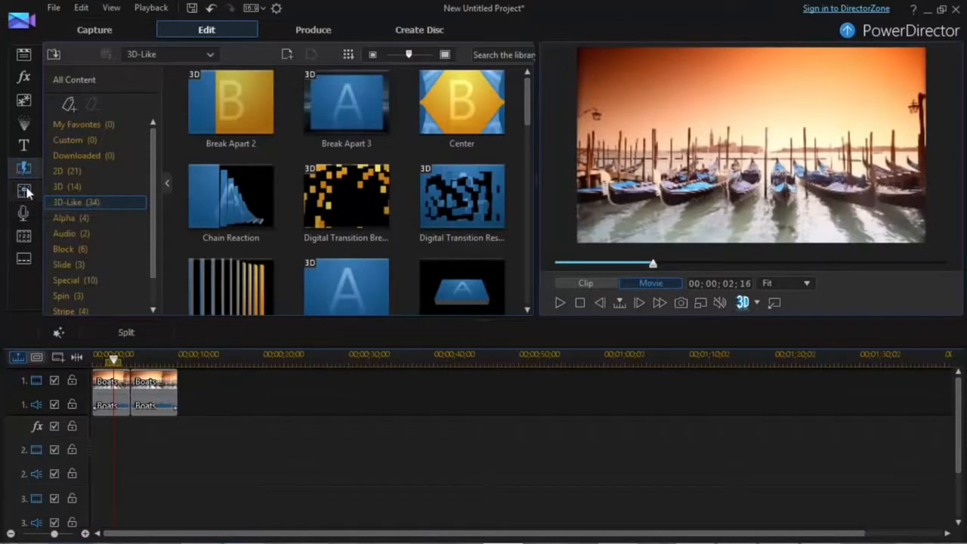
Step: Open the Audio Mixing Room
left_click(25, 191)
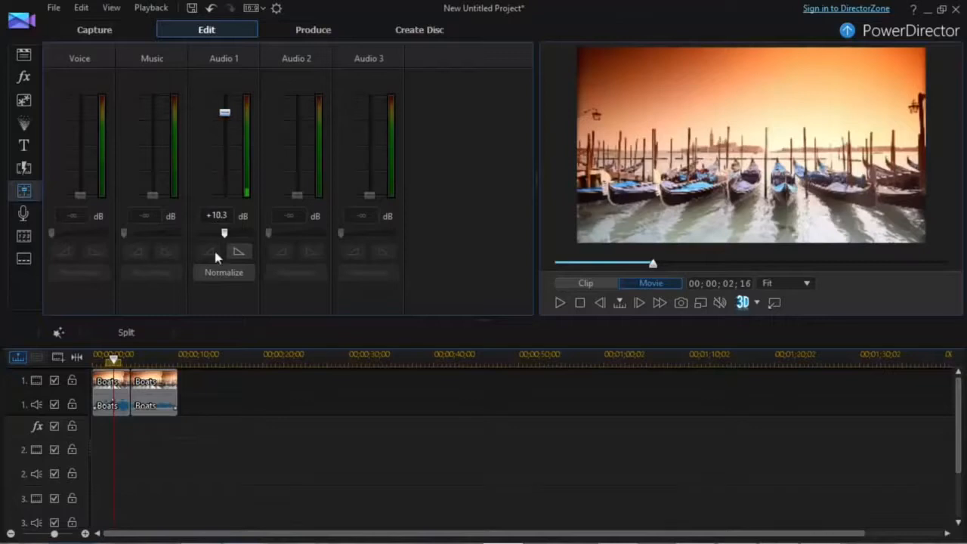
Step: Normalize the volume of the Audio 1 track
left_click(220, 276)
Step: Check the recording device's Audio Setup in the Voice-Over Recording Room and close it without changes
left_click(21, 215)
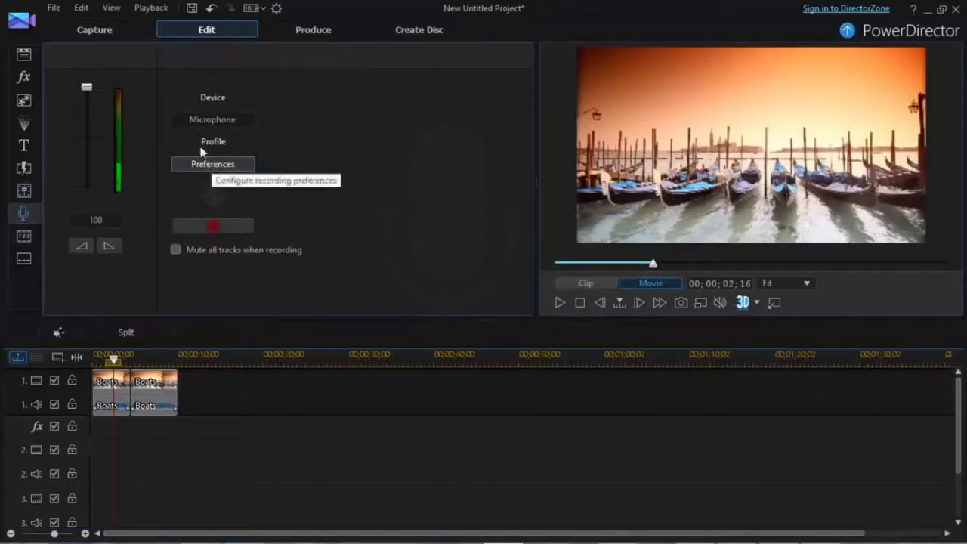
left_click(216, 101)
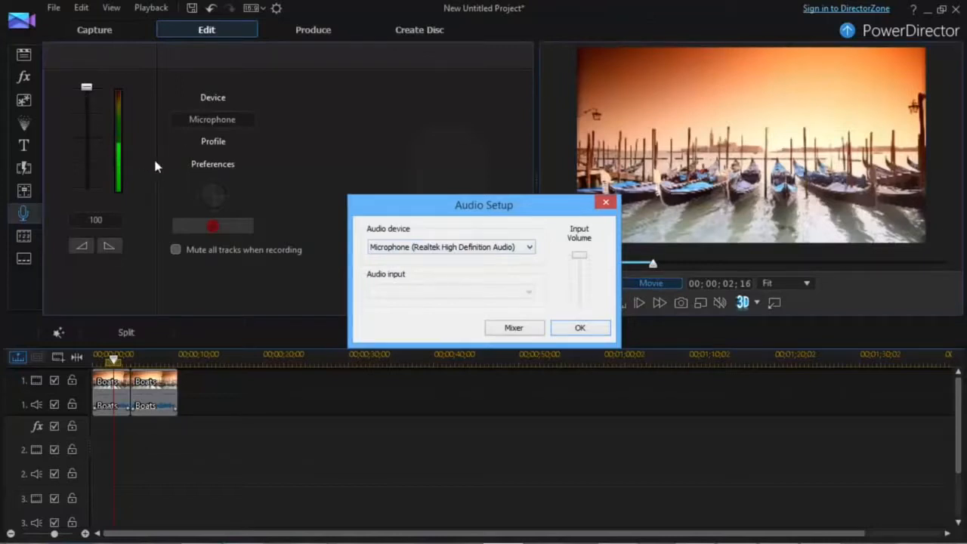
left_click(606, 203)
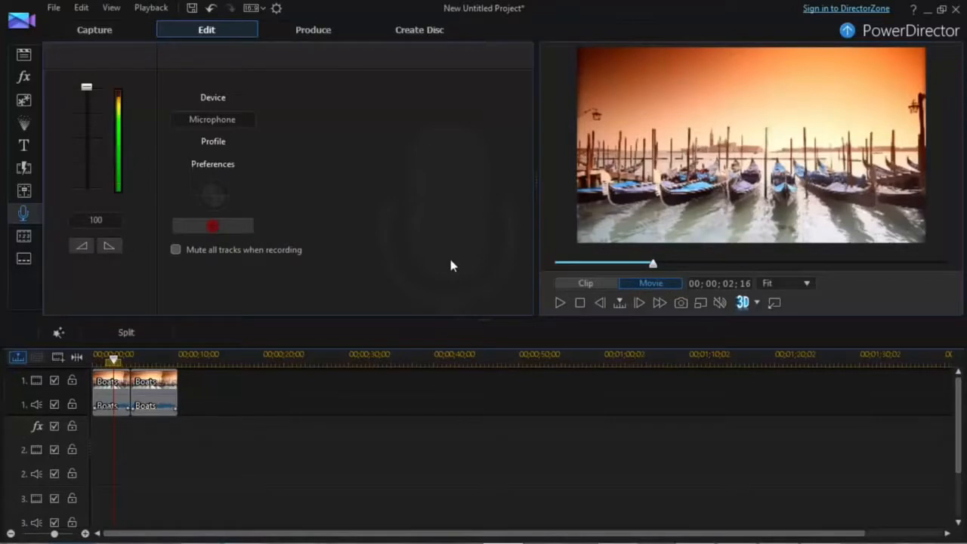
Step: View the automatic and manual chapter settings in the Chapter Room and open the Subtitle Room
left_click(27, 237)
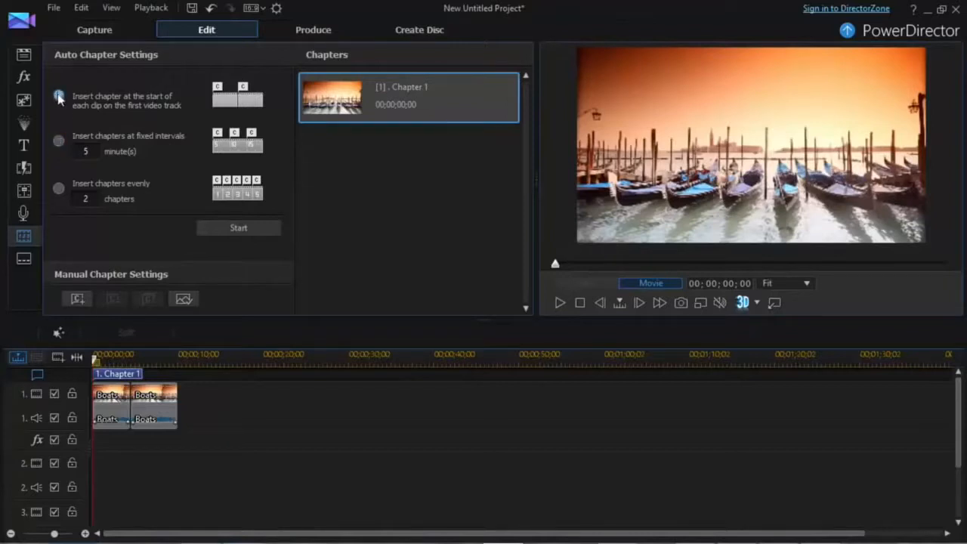
left_click(24, 259)
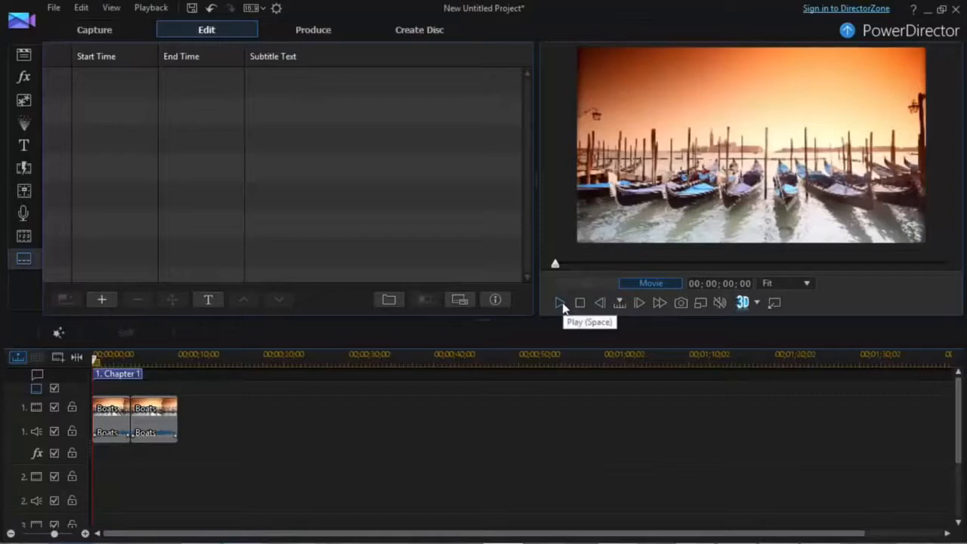
Step: Delete both boats clips from the timeline and return to the Media Room
left_click_drag(114, 454, 159, 406)
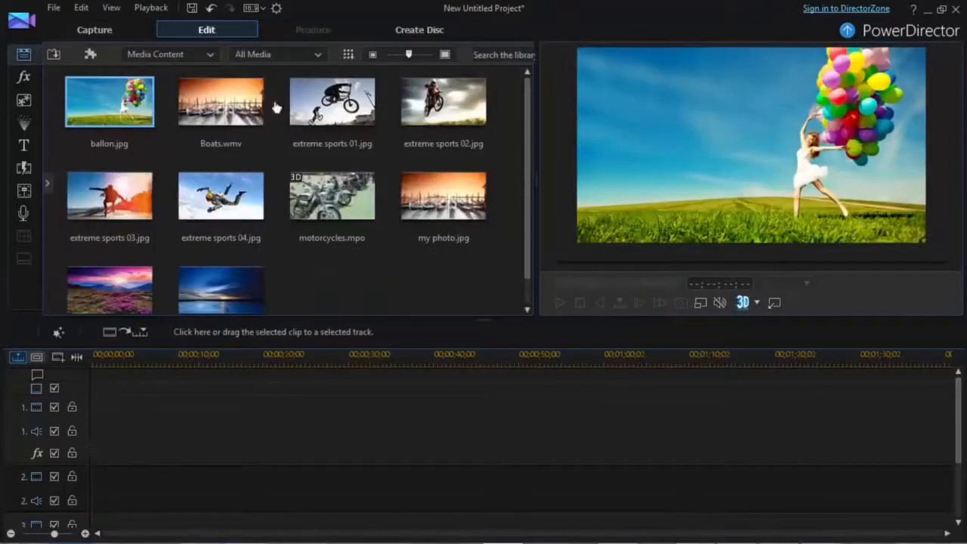
Step: Import the "Westlife - You Raise Me Up" file from the Videos library into the media library
left_click(53, 56)
left_click(110, 72)
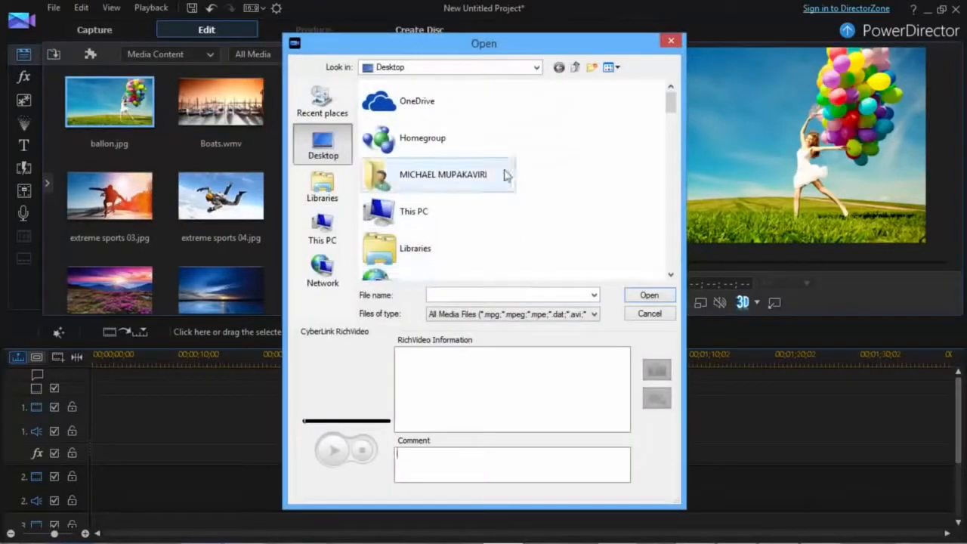
left_click(316, 188)
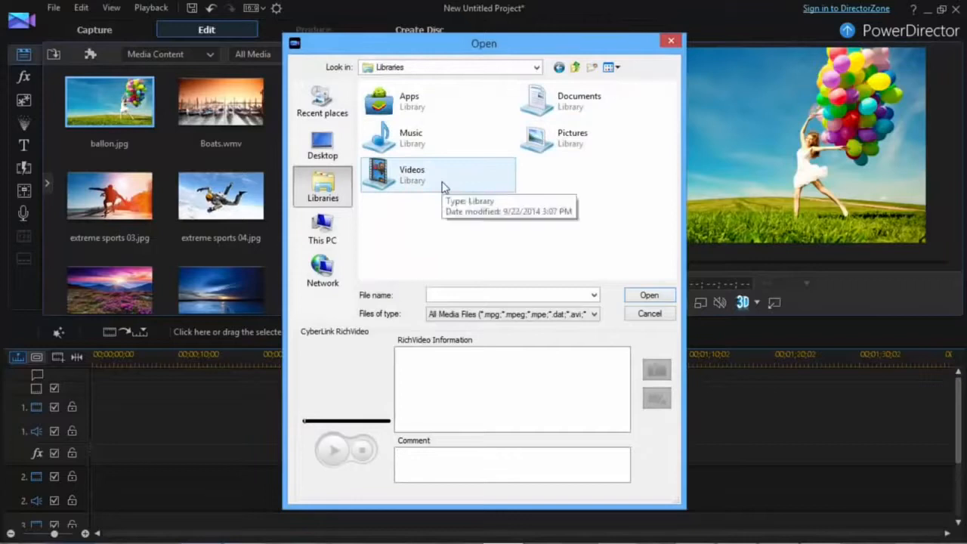
double_click(443, 184)
double_click(473, 147)
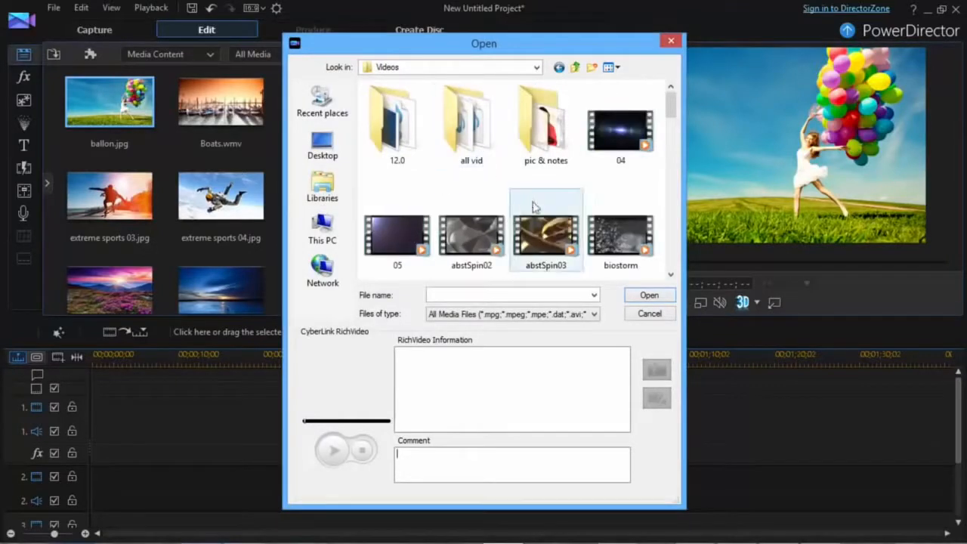
left_click_drag(671, 114, 676, 251)
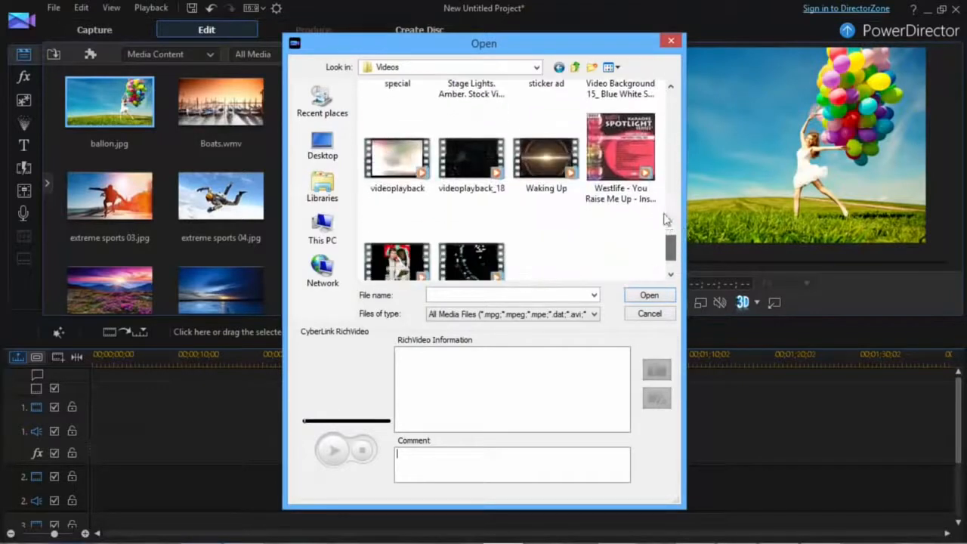
left_click(620, 162)
left_click(651, 297)
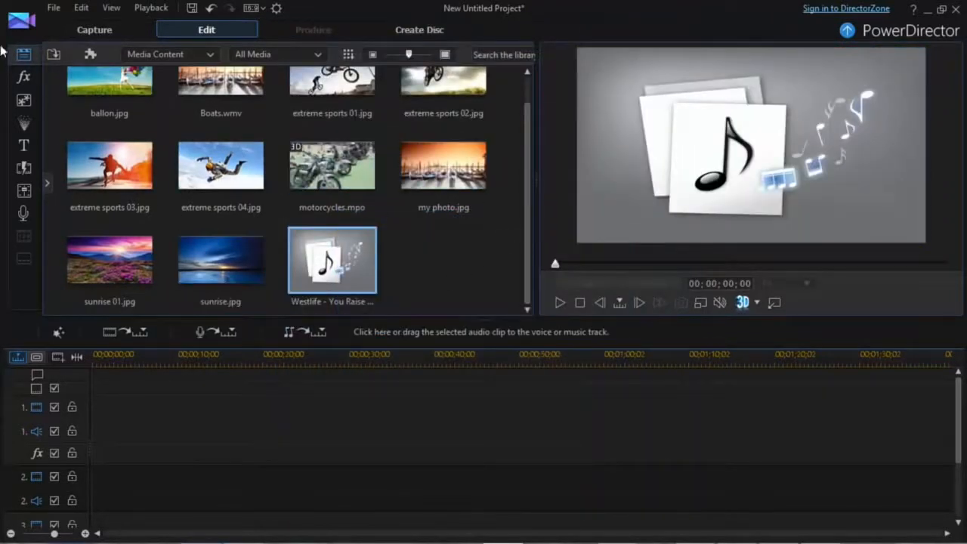
Step: Start another media file import and browse from the Documents library through the CyberLink and PowerDirector folders to 12.0
left_click(53, 54)
left_click(94, 71)
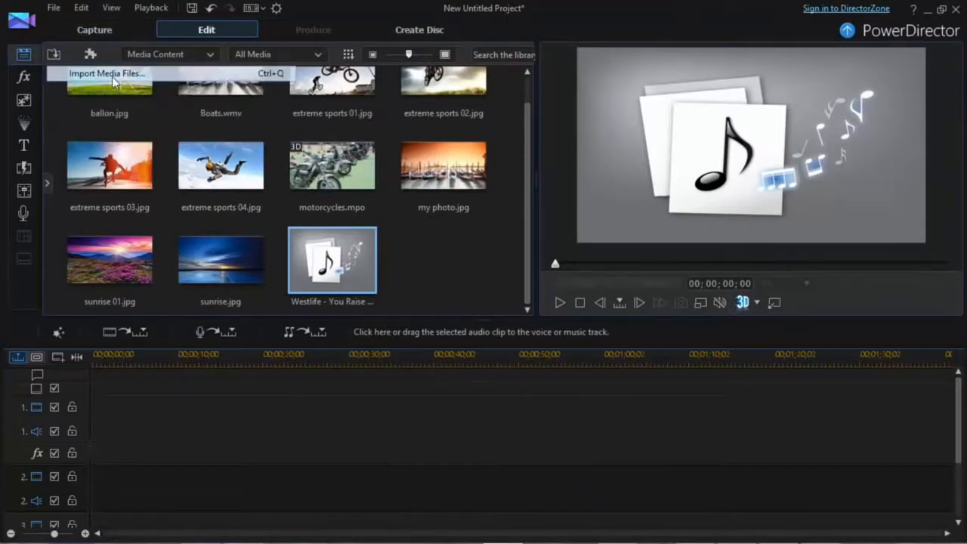
left_click(323, 187)
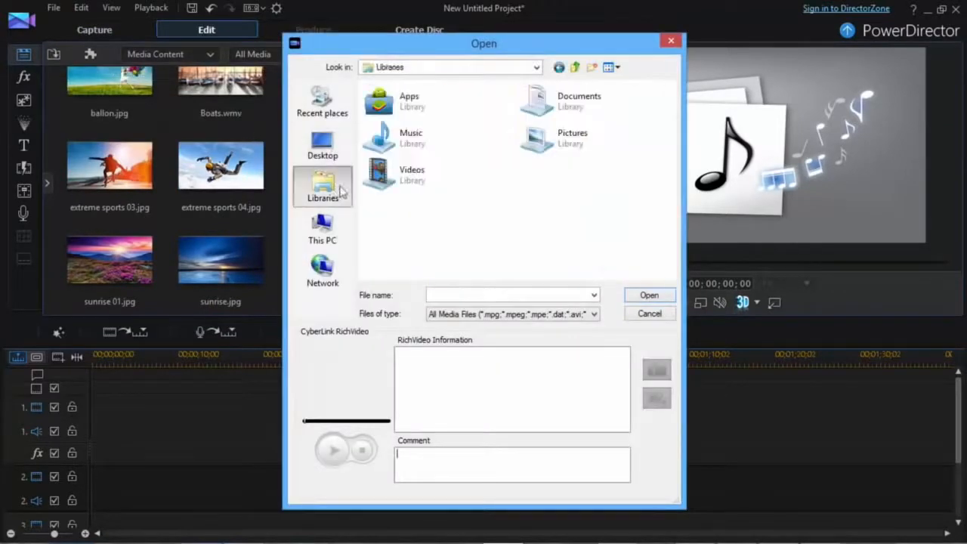
left_click(567, 100)
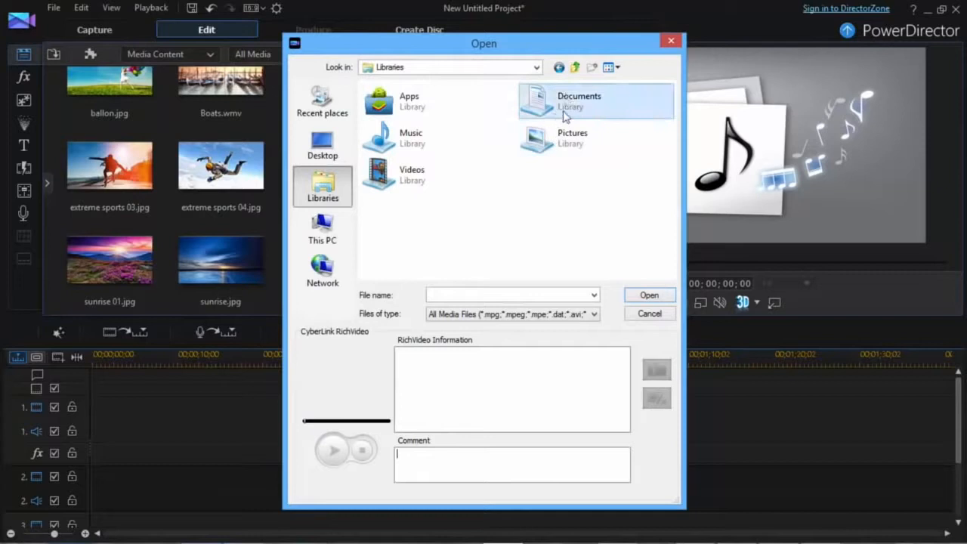
double_click(561, 113)
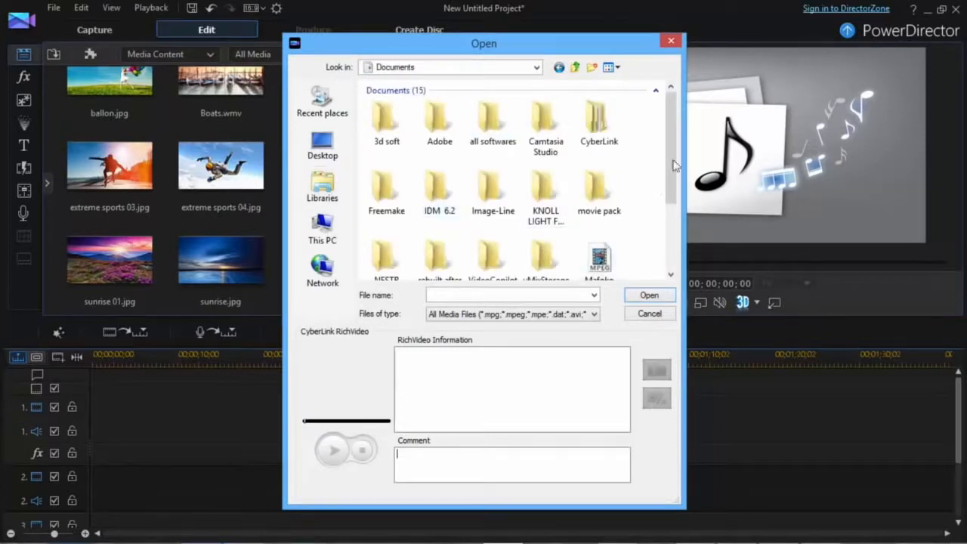
left_click_drag(669, 170, 670, 191)
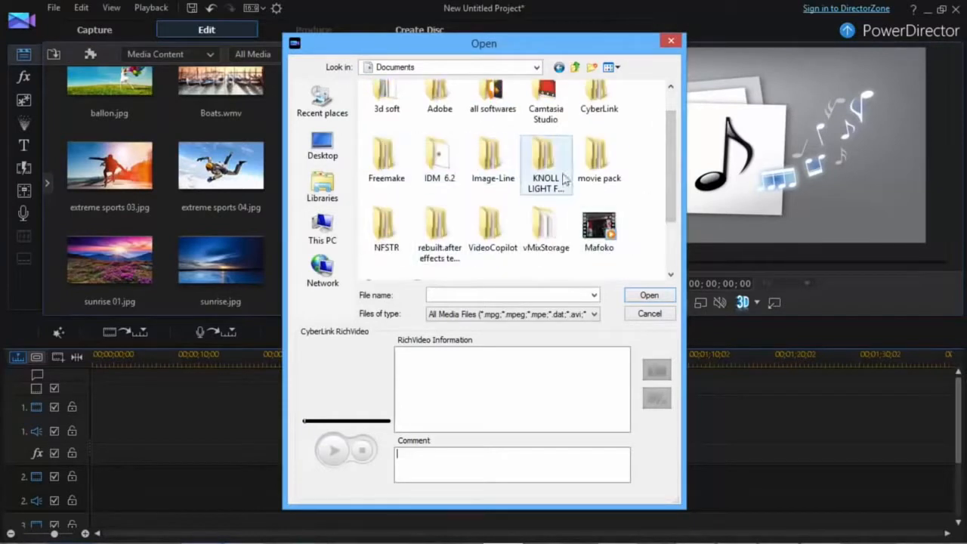
left_click(320, 185)
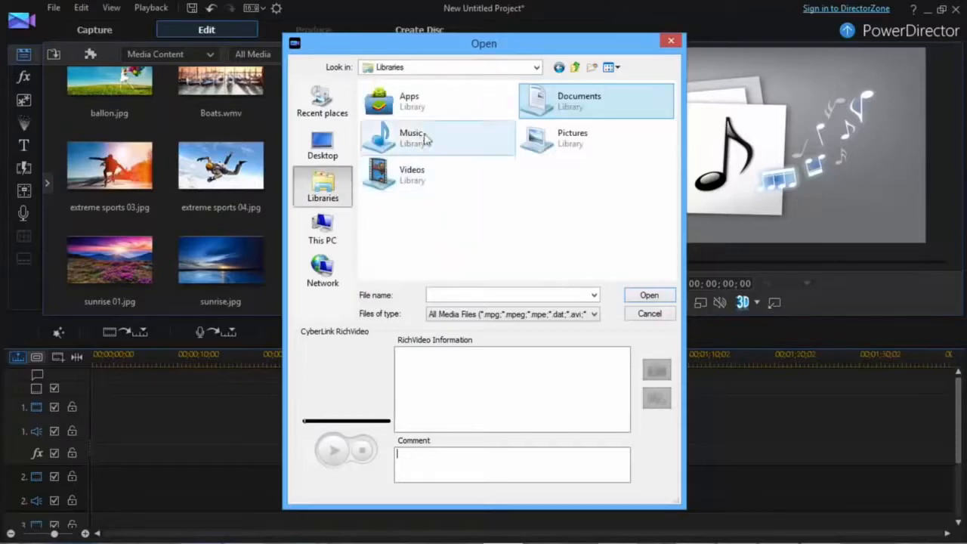
double_click(571, 112)
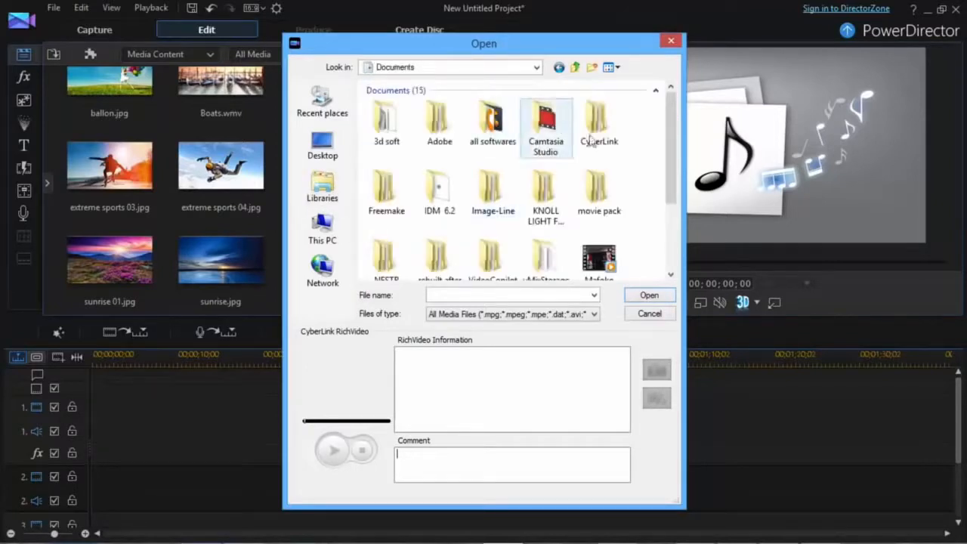
double_click(598, 134)
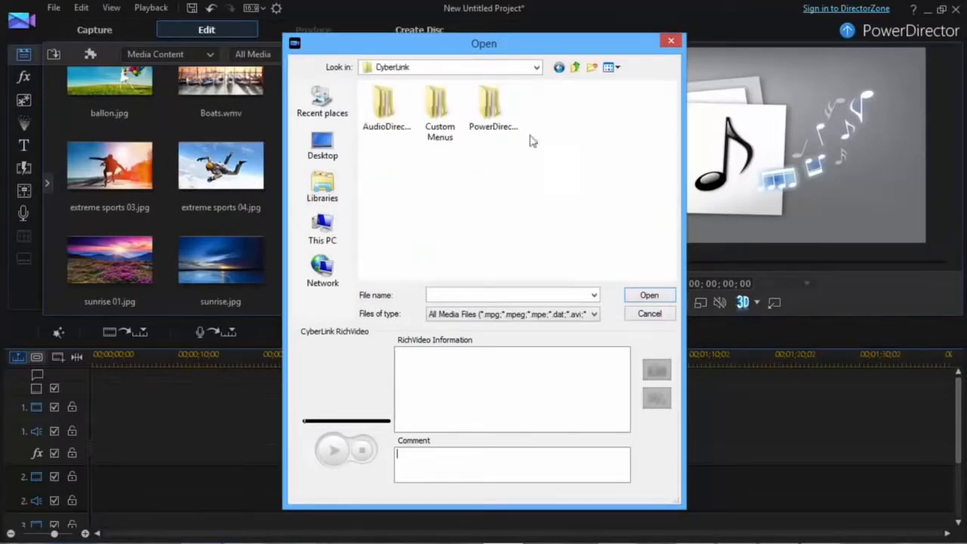
double_click(489, 109)
double_click(384, 112)
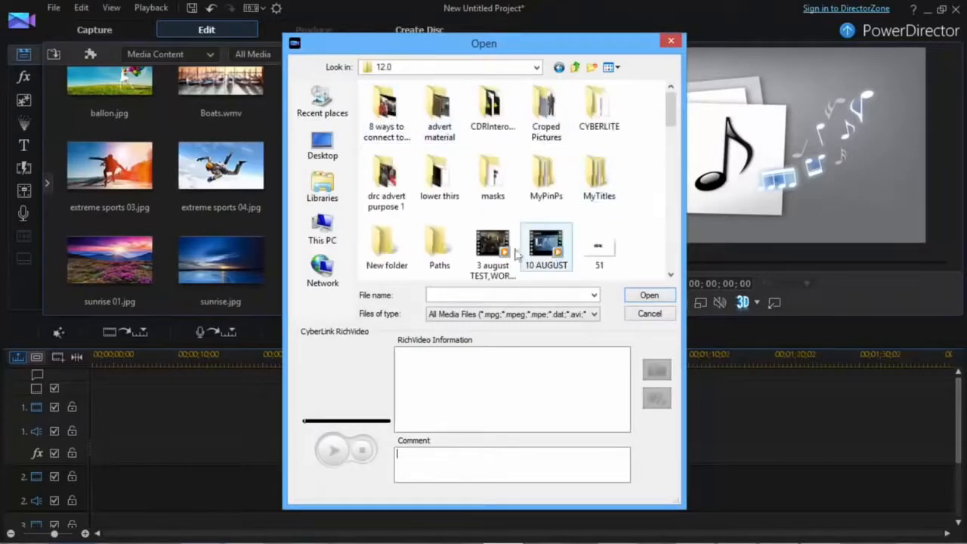
Step: Import the Produce video from the 12.0 folder and enable shadow files for it
left_click_drag(668, 121, 677, 239)
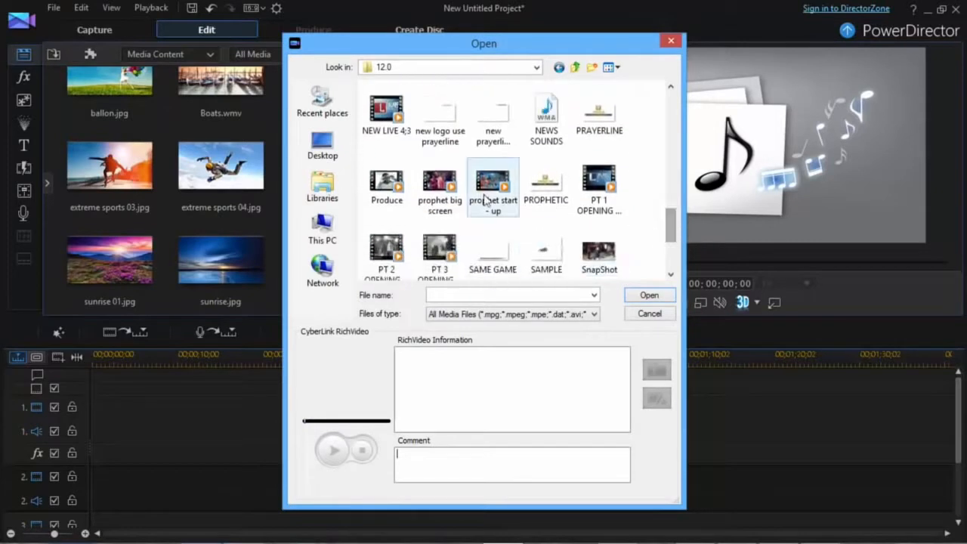
left_click(451, 189)
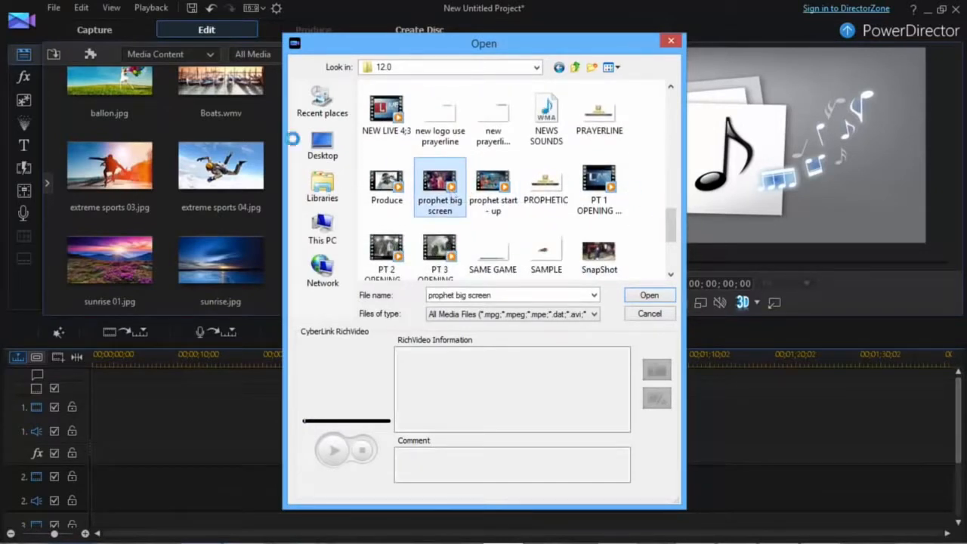
left_click(387, 185)
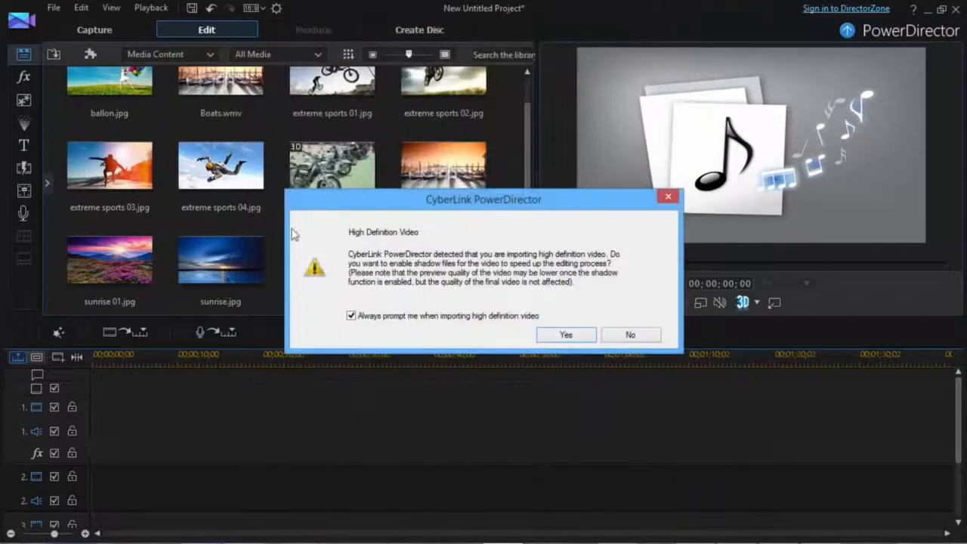
left_click(565, 334)
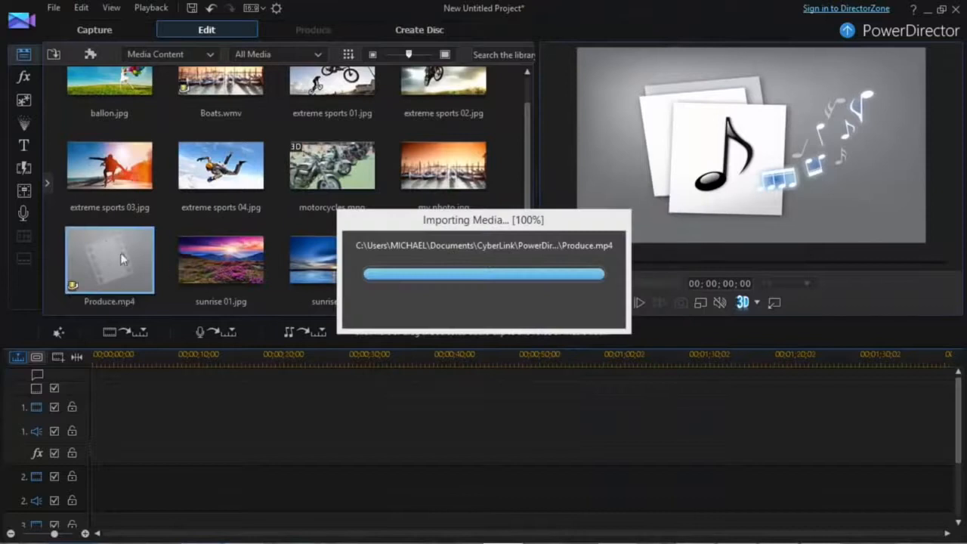
Step: Place Produce.mp4 at the start of video track 1, accept the frame rate conflict, and play it from several points
left_click_drag(143, 254, 82, 425)
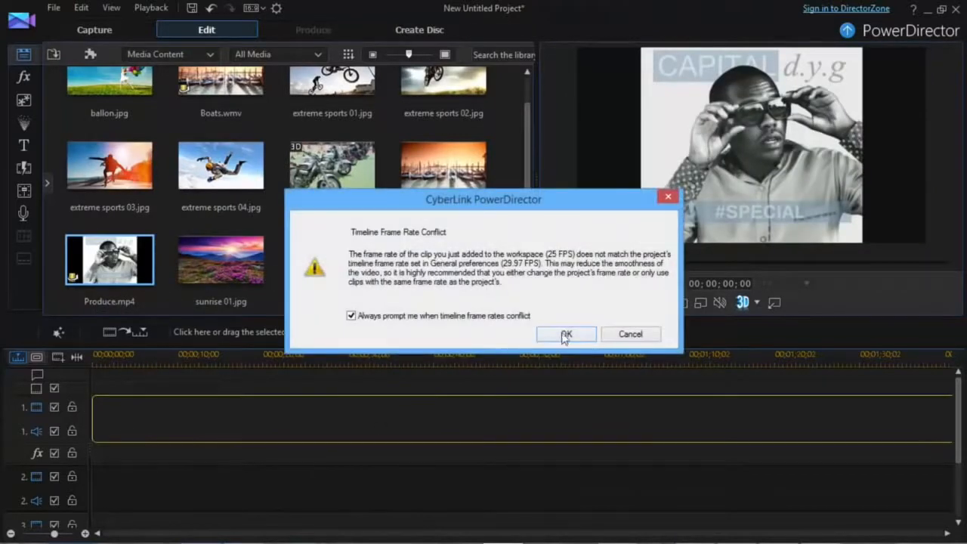
left_click(565, 335)
left_click(560, 302)
left_click(209, 353)
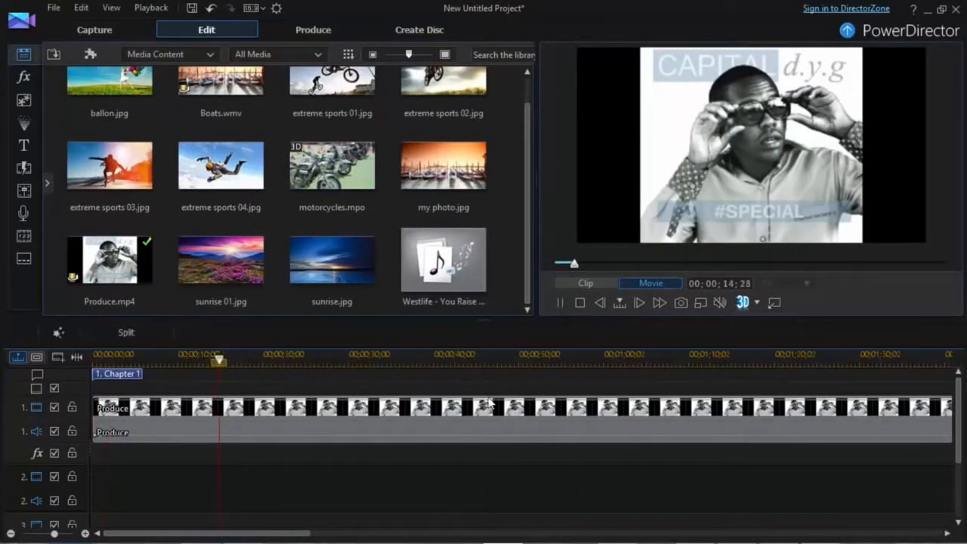
left_click(378, 355)
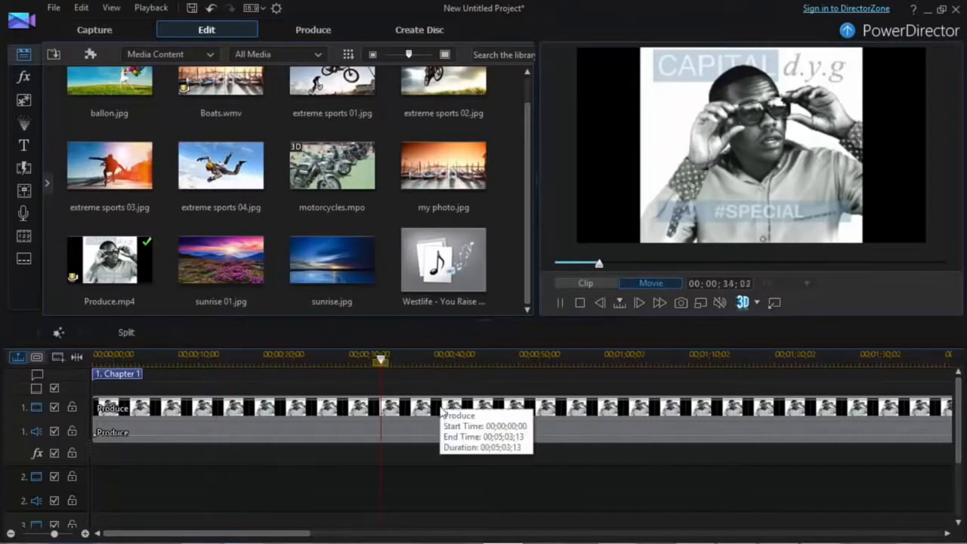
Step: Delete the Produce clip from the timeline
left_click(445, 412)
key("Delete")
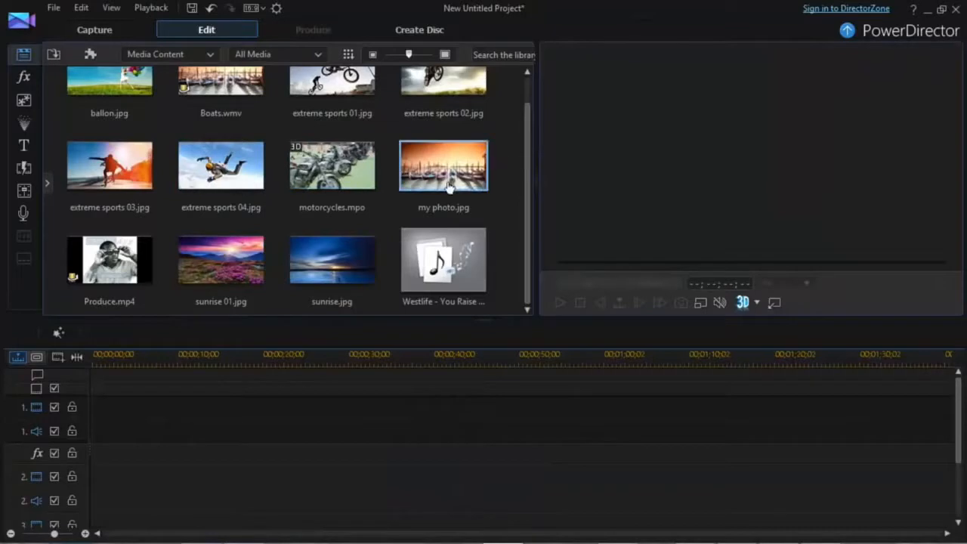
Step: Place my photo.jpg at the start of video track 1, about 32 seconds long, and return the playhead to the beginning
left_click_drag(443, 172, 363, 408)
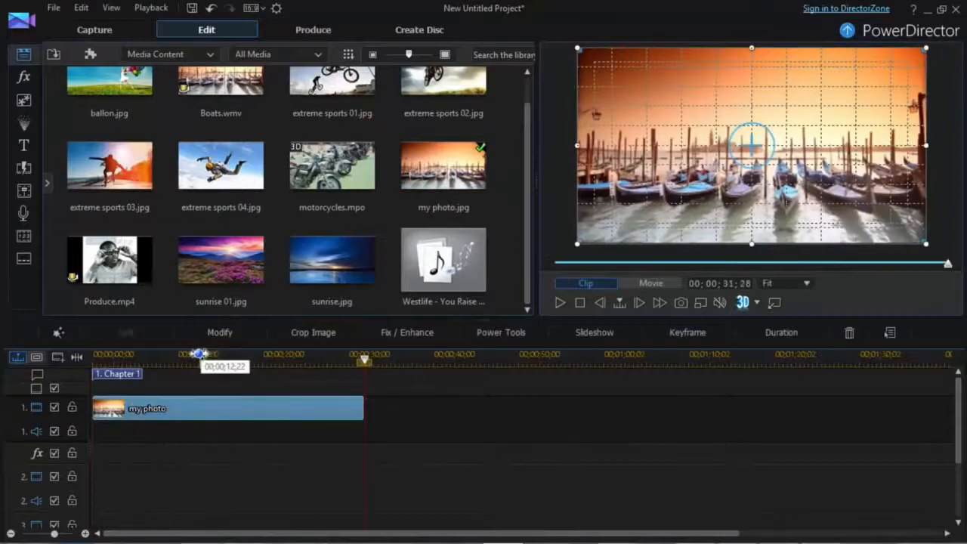
left_click(579, 302)
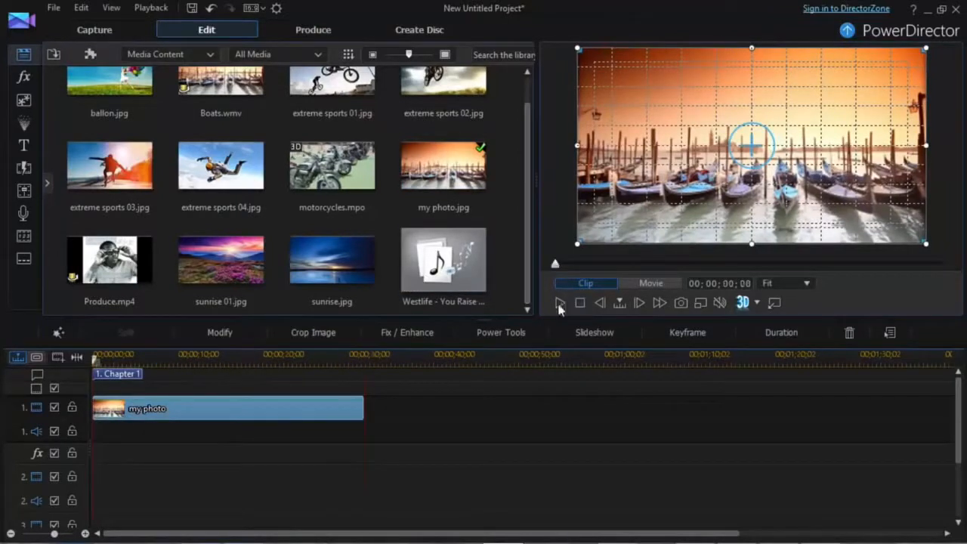
Step: In the Subtitle Room, play the movie and add a subtitle marker at 00:00:03:21
left_click(23, 261)
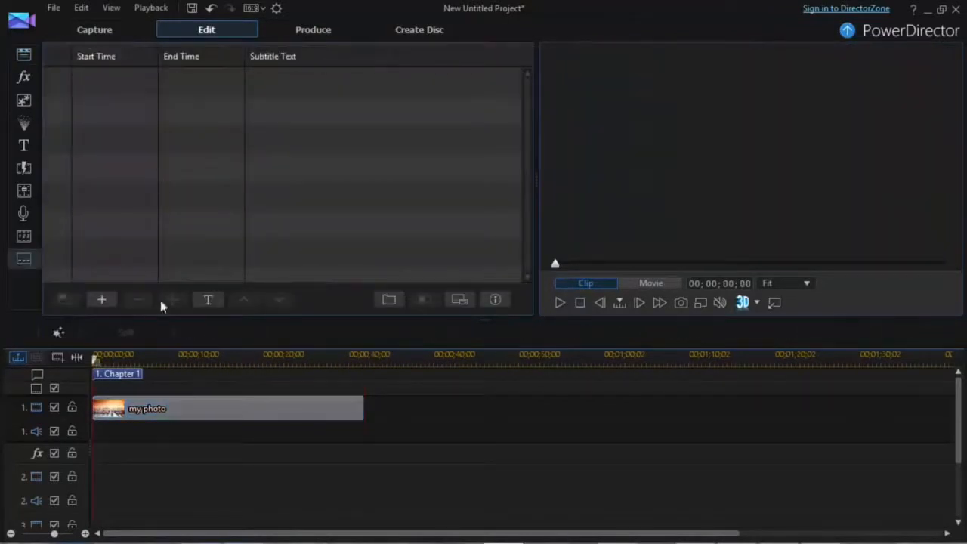
left_click(561, 303)
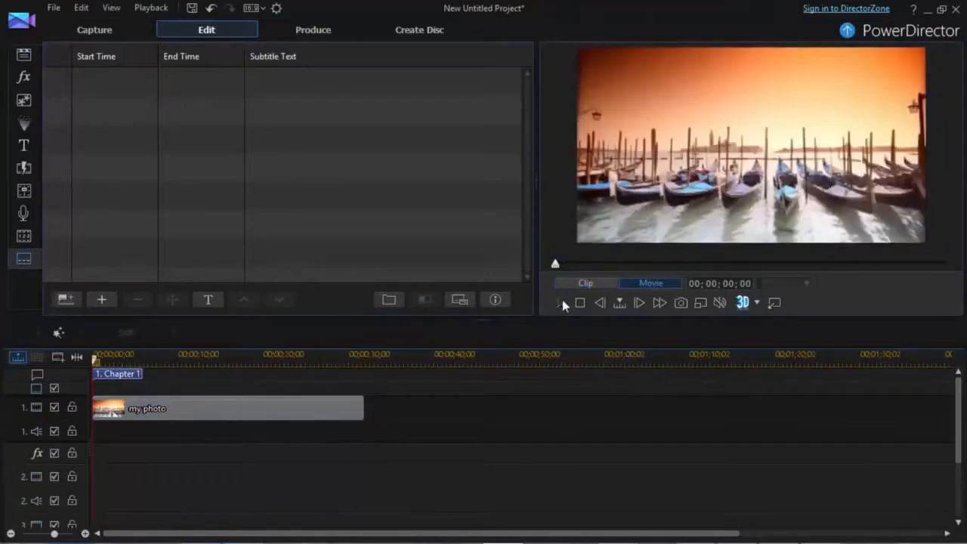
left_click(559, 303)
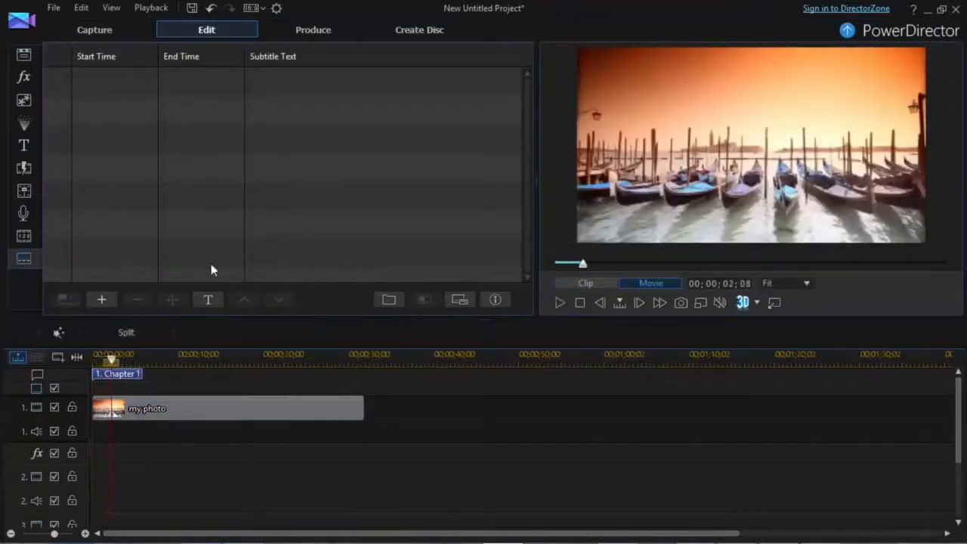
left_click(580, 303)
left_click(559, 303)
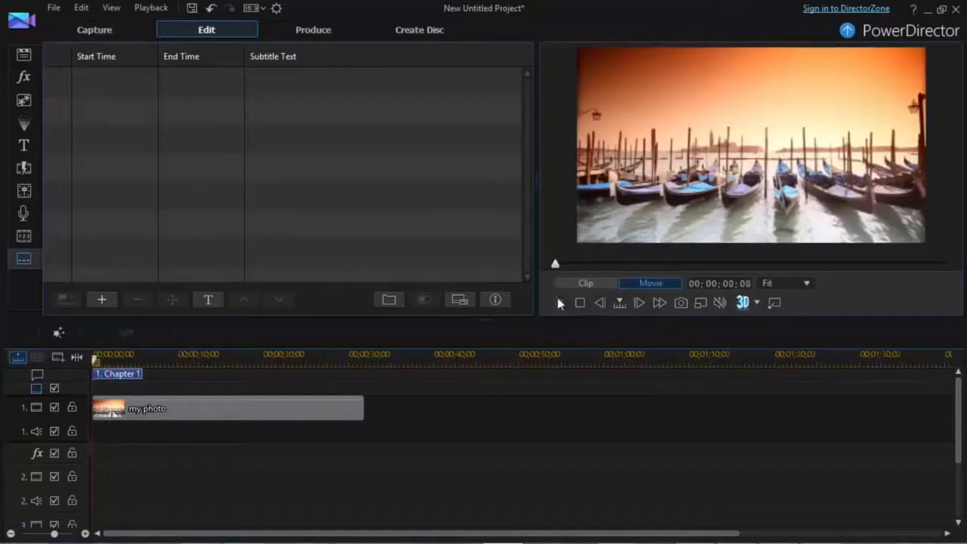
left_click(103, 300)
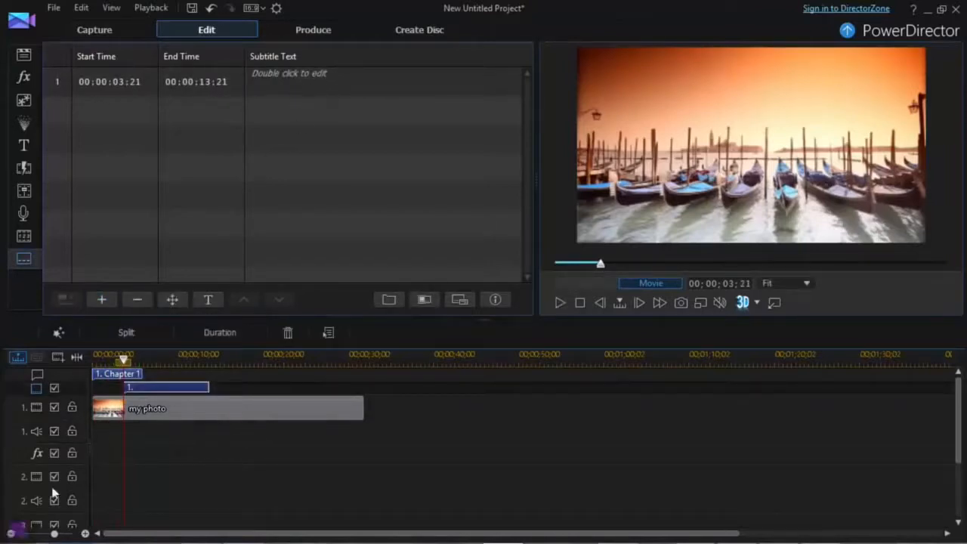
Step: Enter a short self-introduction sentence as the first subtitle's text and play the movie briefly to preview it
double_click(361, 89)
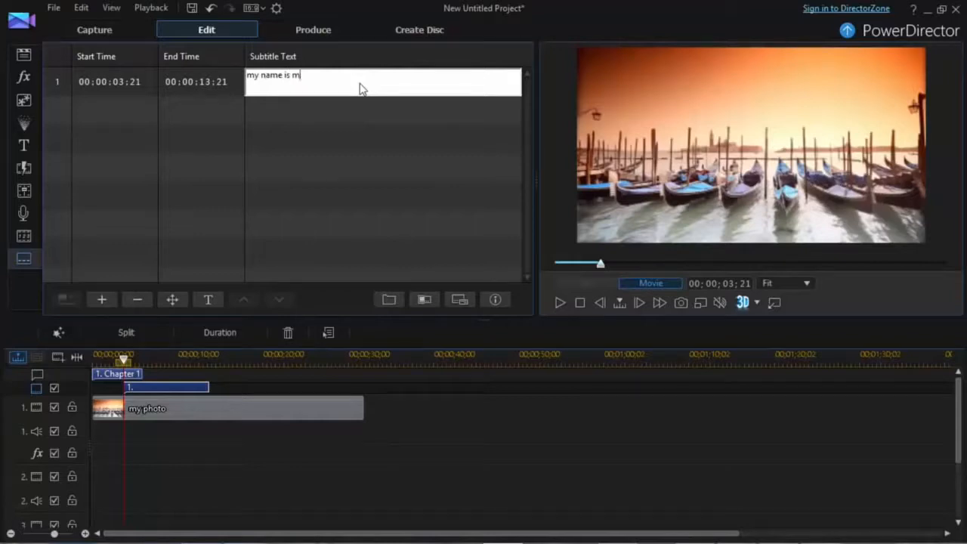
left_click(392, 169)
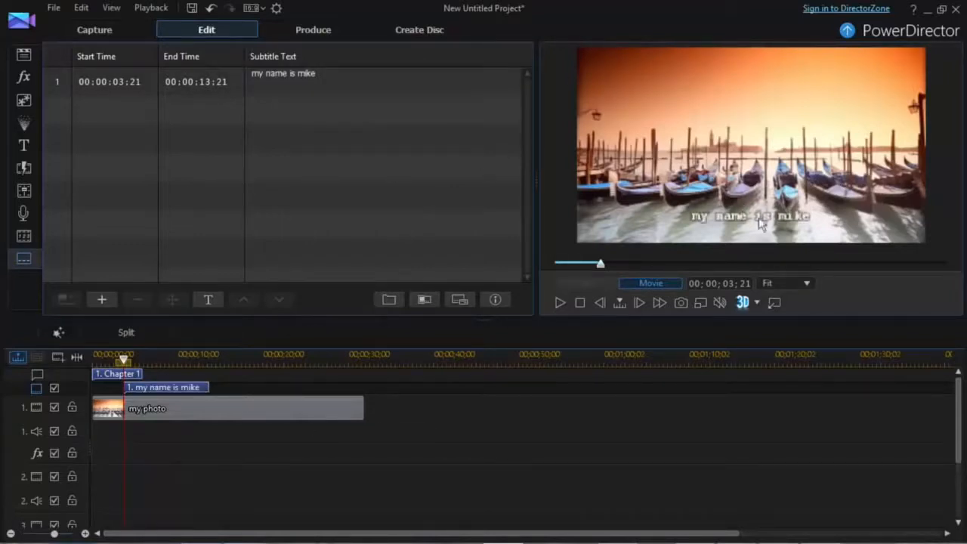
left_click(559, 302)
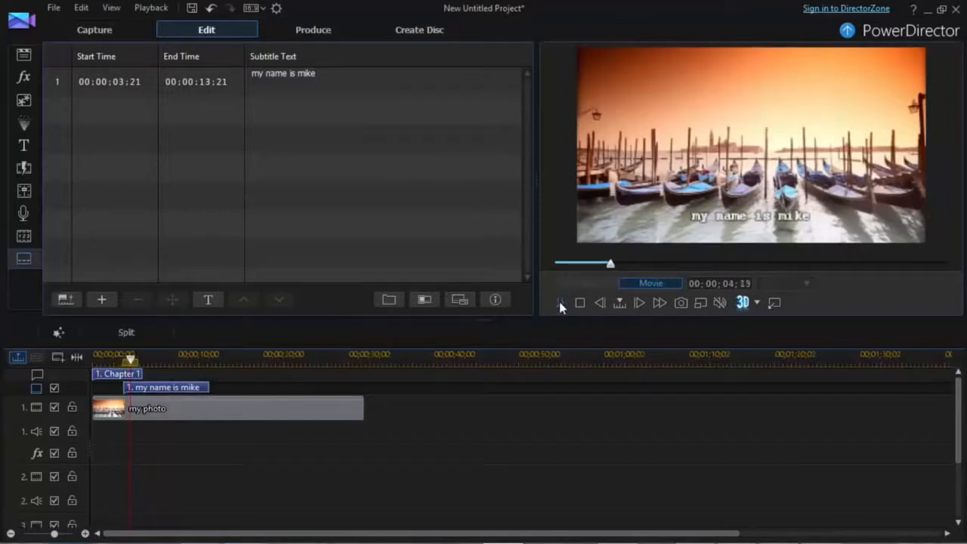
left_click(559, 301)
Step: Change the first subtitle's character font to Impact with the Regular style
left_click(277, 84)
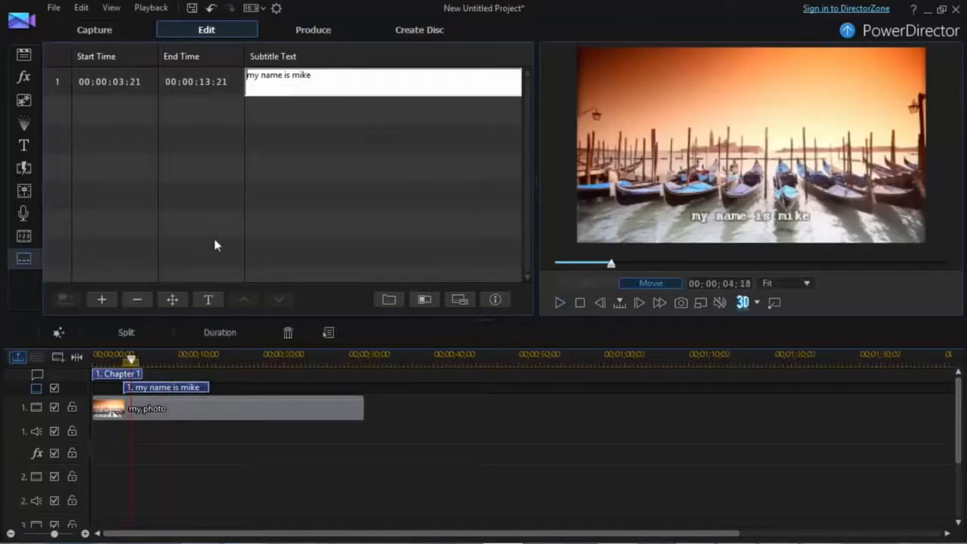
left_click(211, 300)
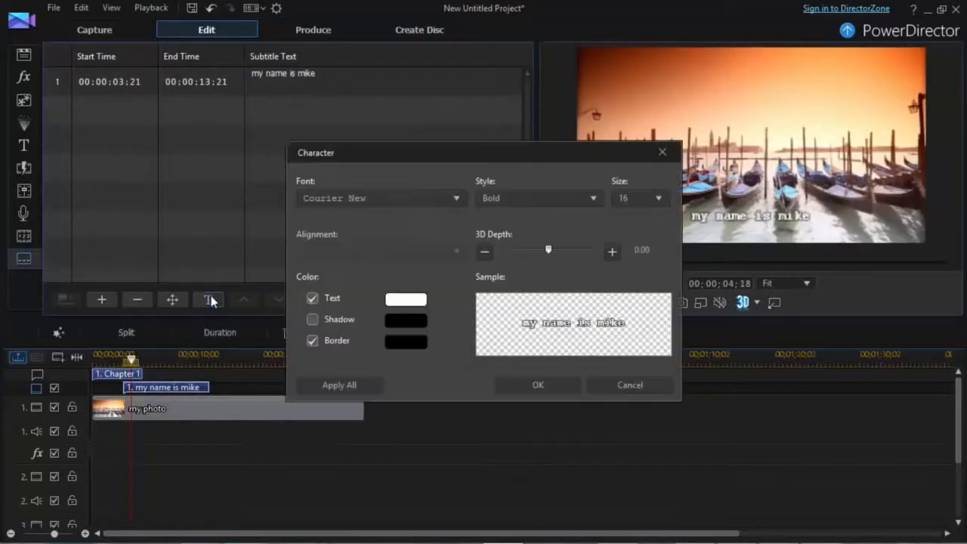
left_click(430, 201)
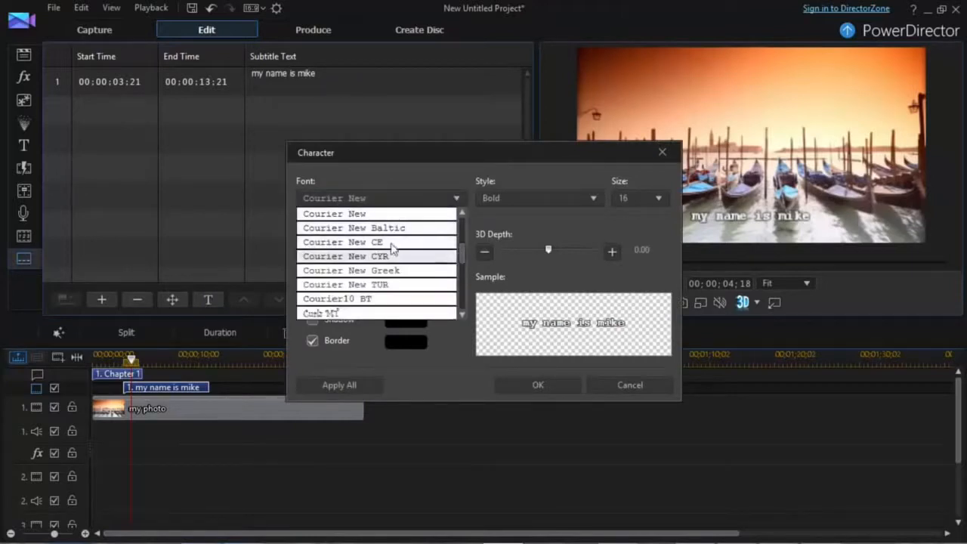
left_click(391, 243)
left_click(436, 199)
mouse_move(464, 260)
left_mouse_down()
mouse_move(454, 218)
mouse_move(460, 268)
mouse_move(460, 260)
left_mouse_up()
left_click(344, 285)
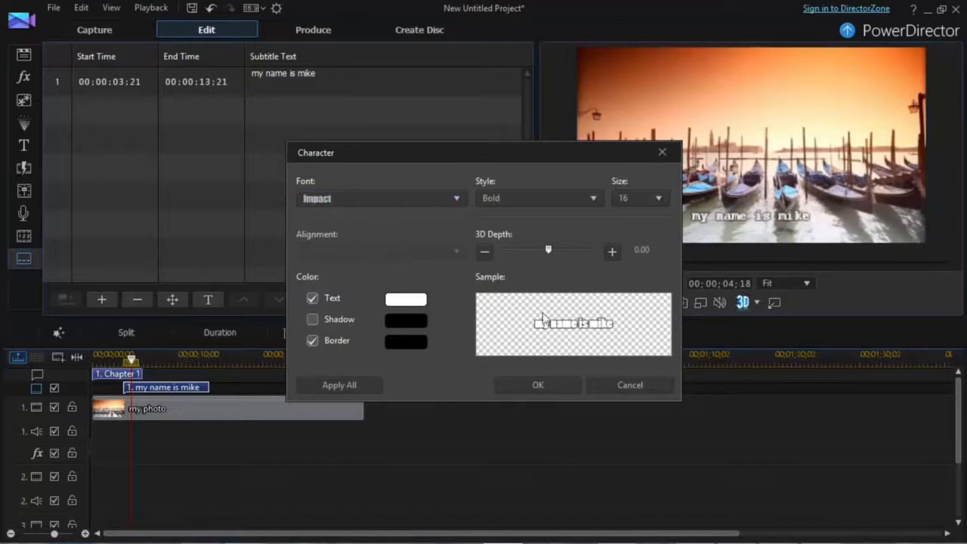
left_click(585, 201)
left_click(543, 214)
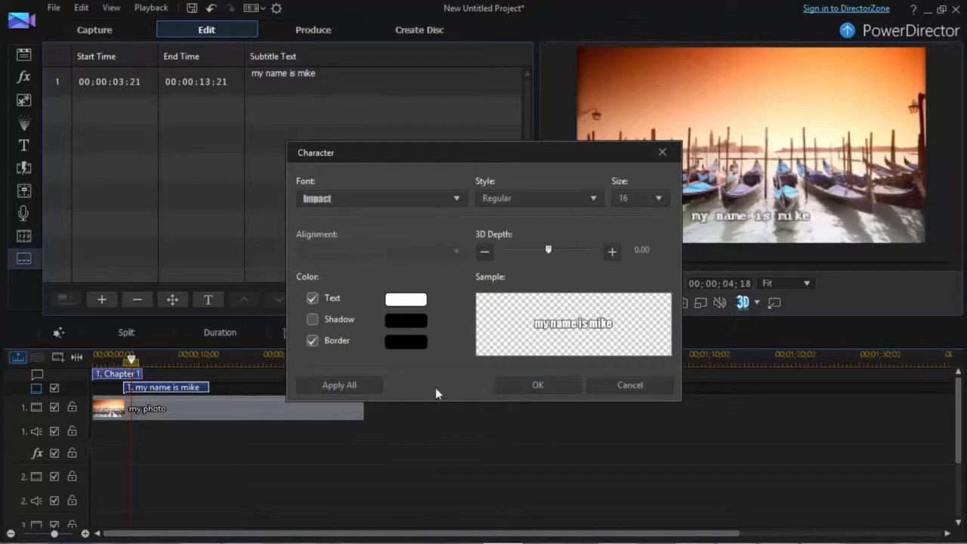
left_click(517, 384)
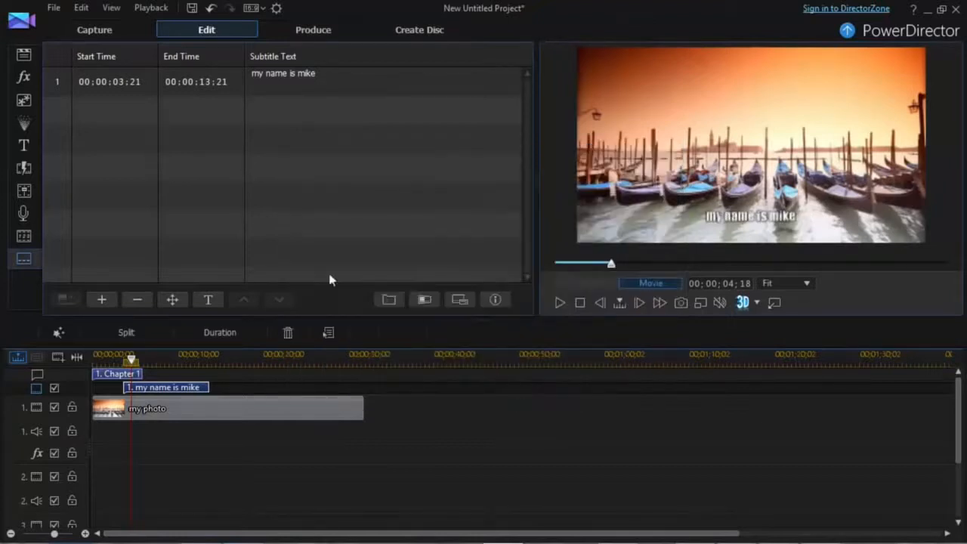
Step: Raise the preview quality of the movie preview
left_click(700, 303)
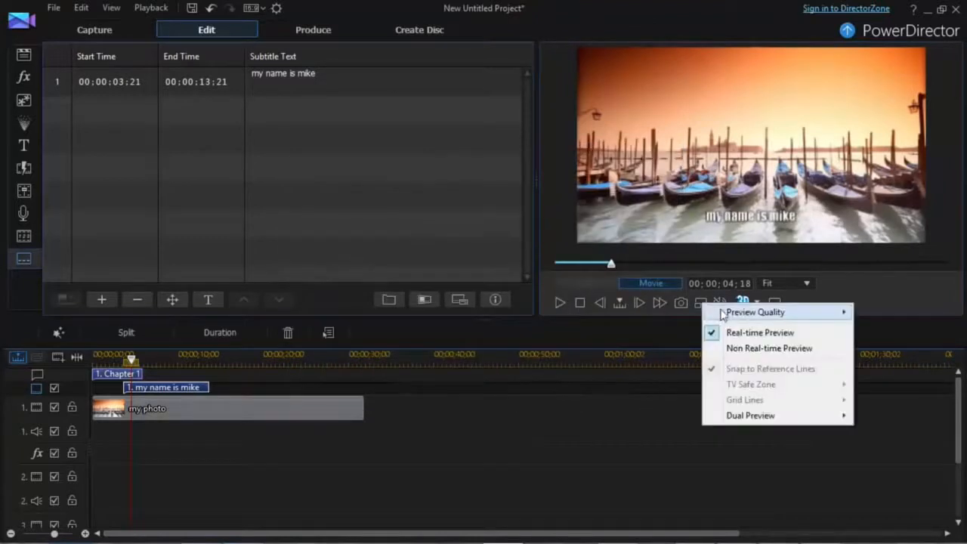
mouse_move(725, 313)
left_click(630, 340)
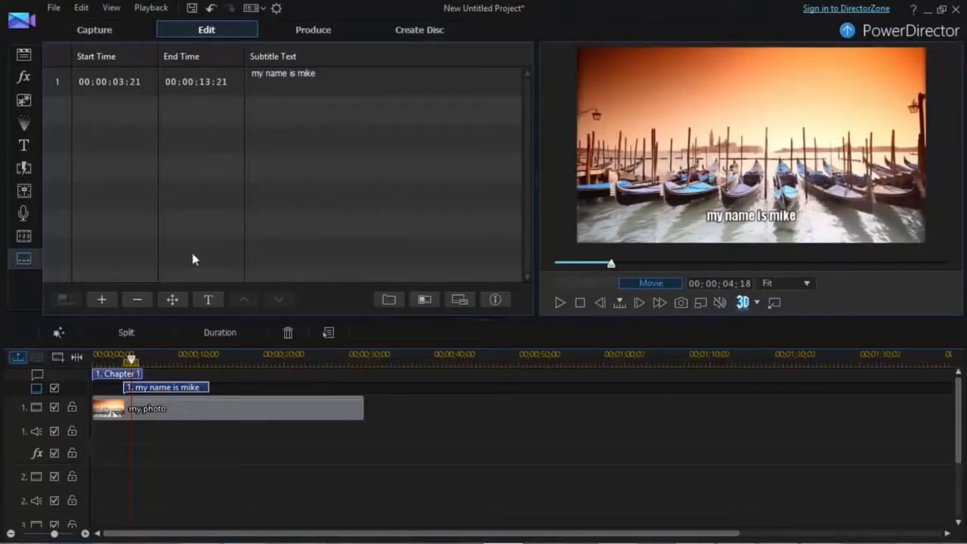
Step: Play the movie and add two more subtitle markers, at 00:00:06:24 and 00:00:08:11
left_click(559, 303)
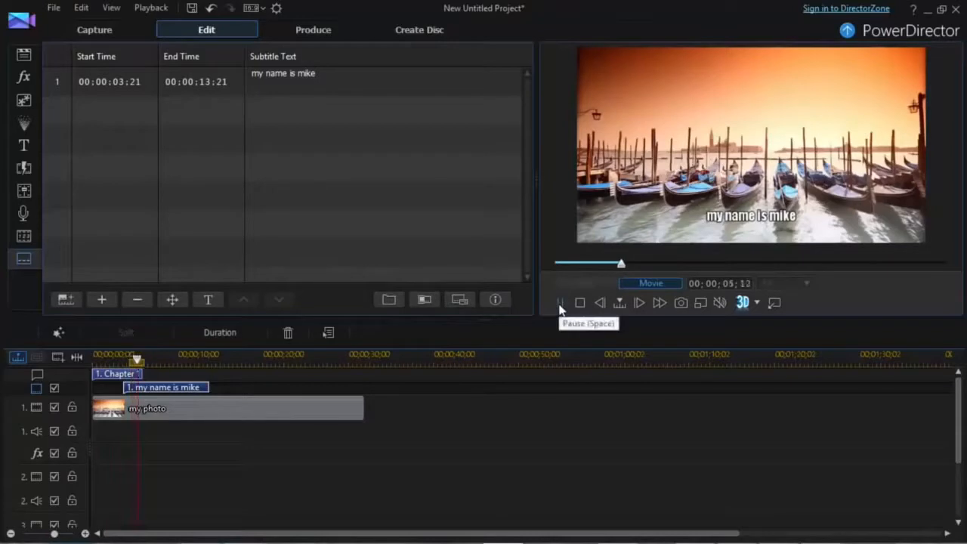
left_click(103, 297)
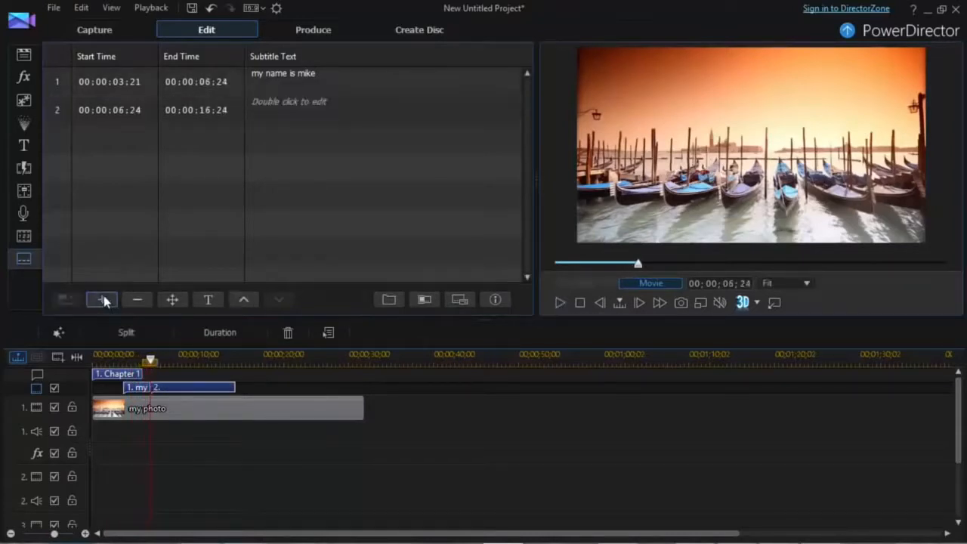
left_click(556, 305)
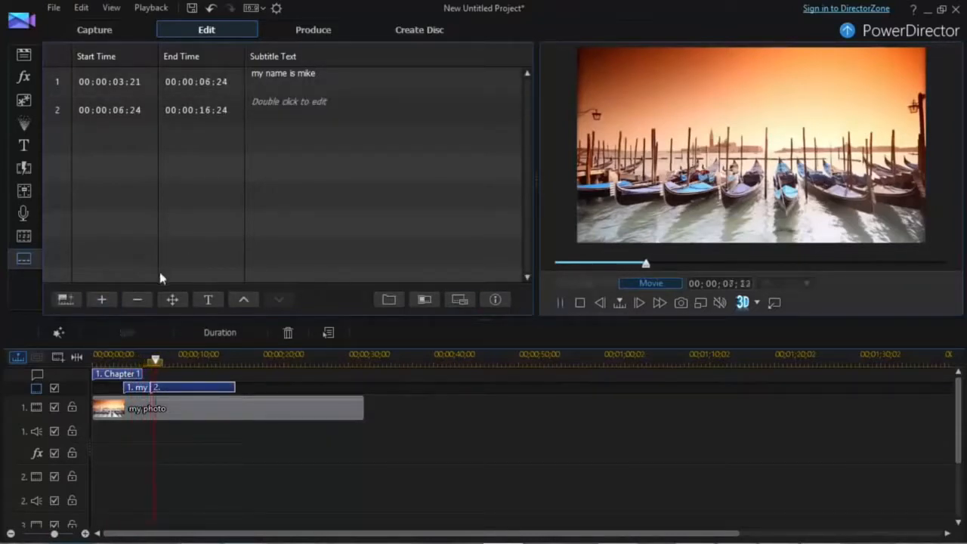
left_click(101, 299)
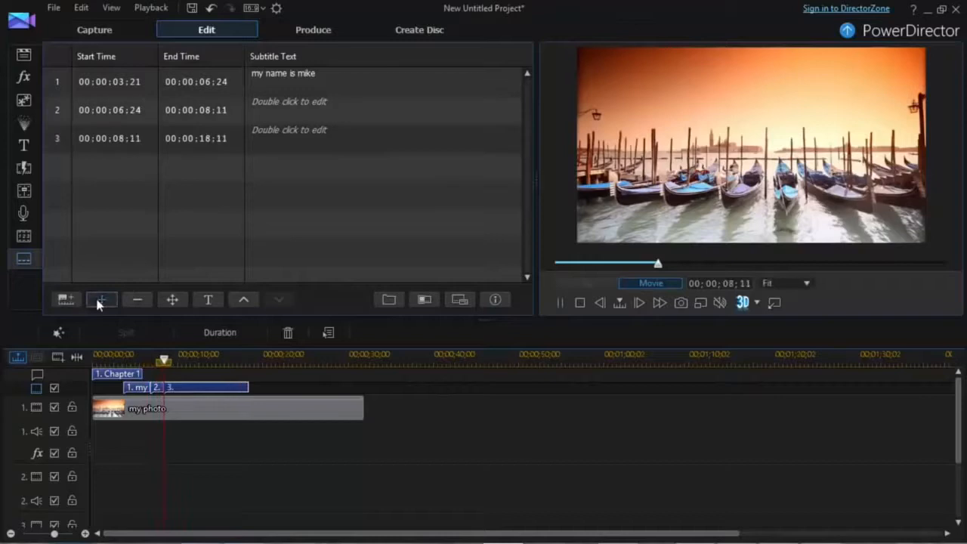
Step: Enter "i live in botswana" as the second subtitle's text and "i like beans" as the third's
double_click(287, 106)
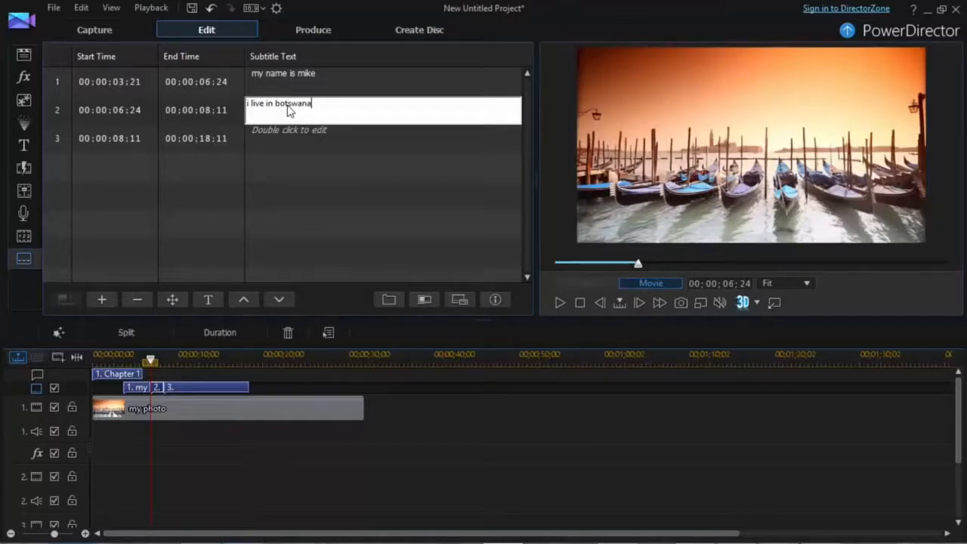
left_click(417, 431)
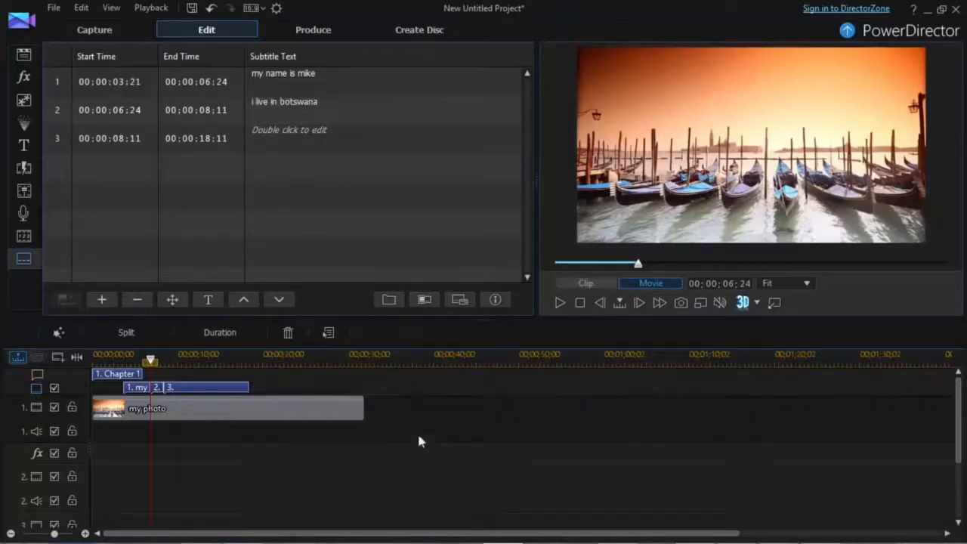
double_click(339, 140)
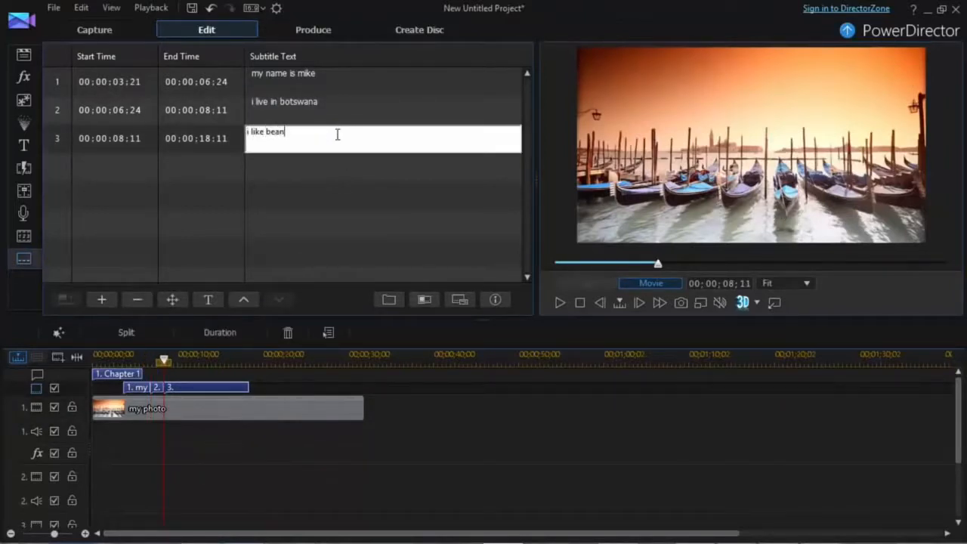
left_click(491, 450)
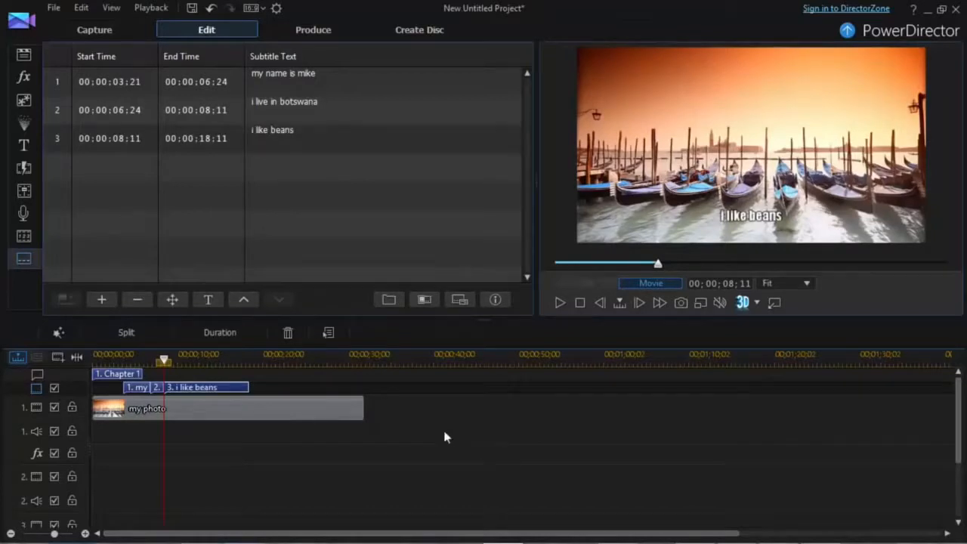
Step: Play the movie from the beginning to review all three subtitles over the photo
left_click(578, 303)
left_click(561, 303)
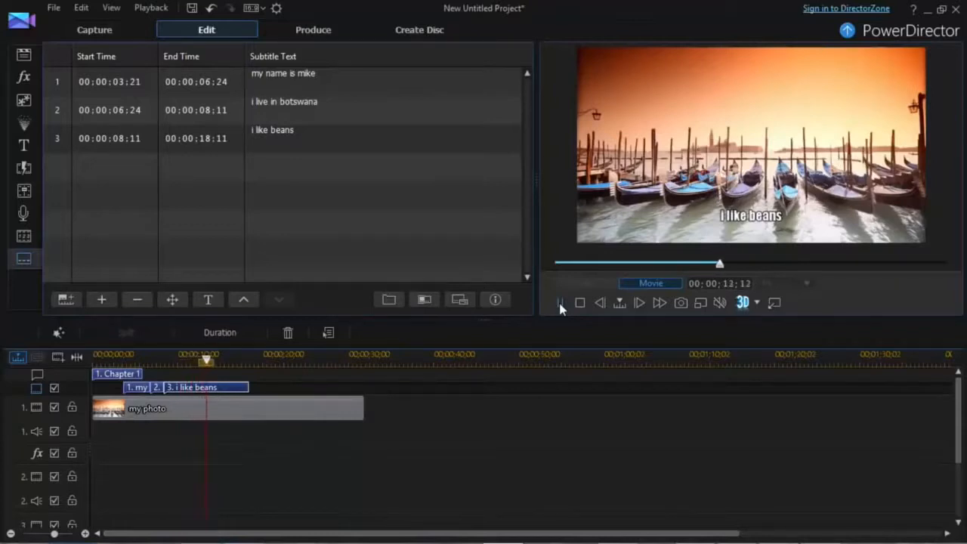
left_click(559, 303)
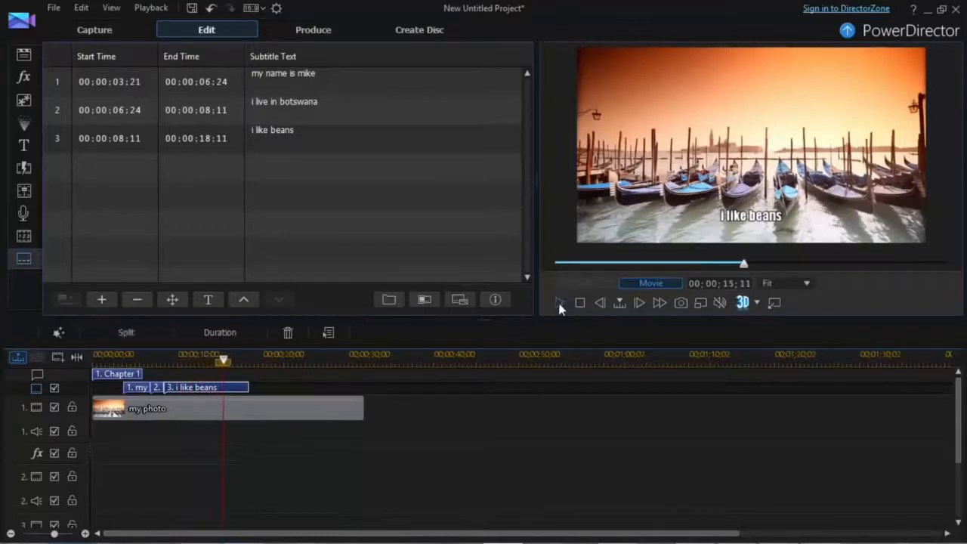
Step: Delete the my photo clip and place extreme sports 03.jpg from the Media Room at the start of video track 1, about 36 seconds long
left_click(190, 413)
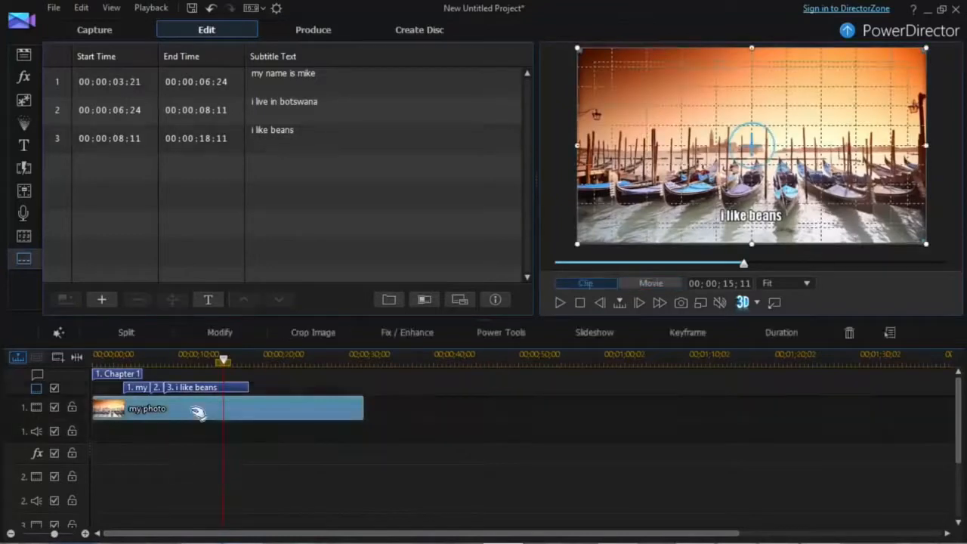
left_click(23, 56)
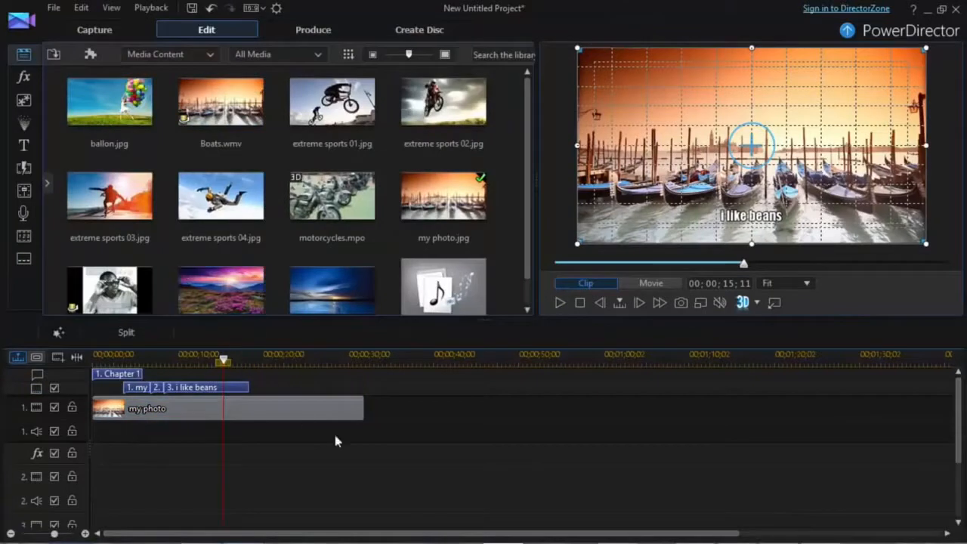
left_click(318, 417)
key("Delete")
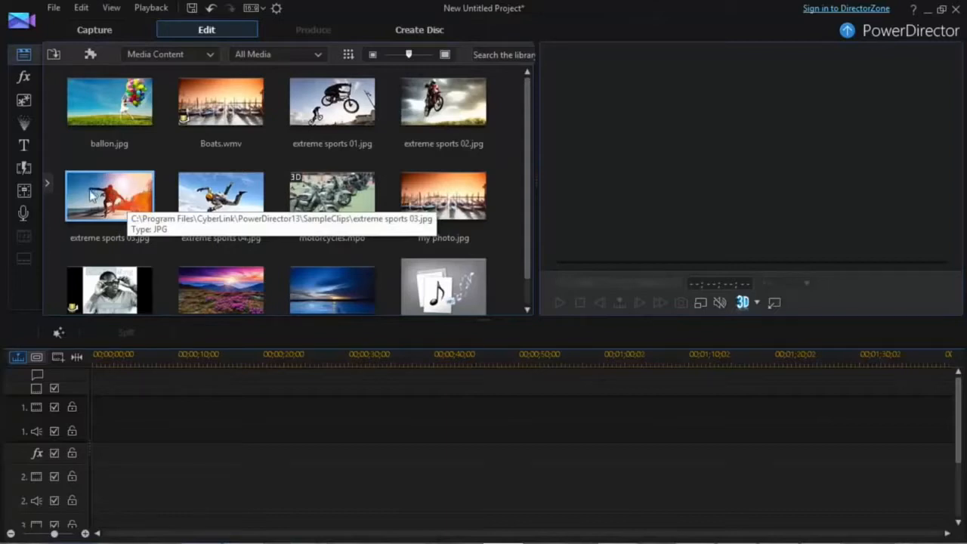
left_click_drag(89, 196, 396, 408)
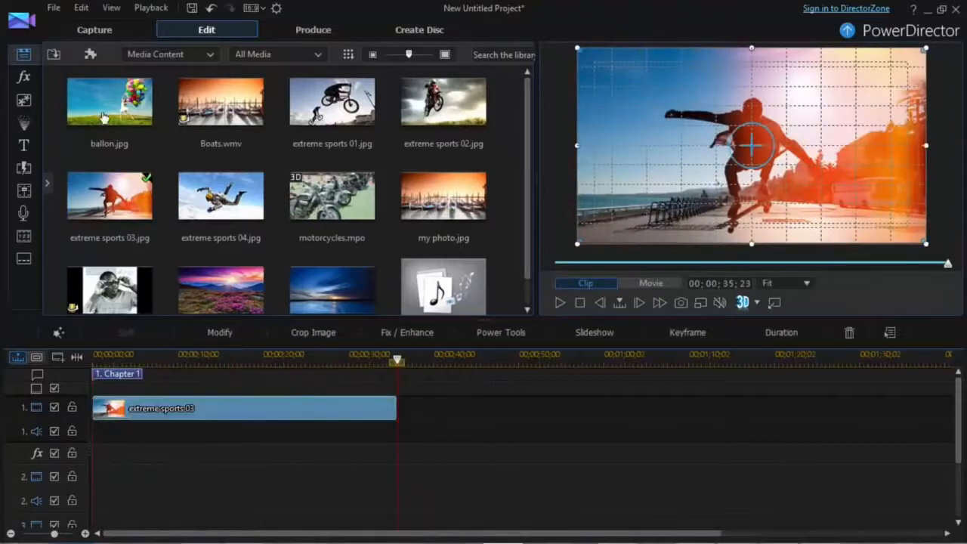
Step: Import the Aerial_Explosion_10, Aerial_Explosion_11 and Aerial_Explosion_12 clips from the desktop's Aerial_Explosions_HD folder into the media library
left_click(929, 12)
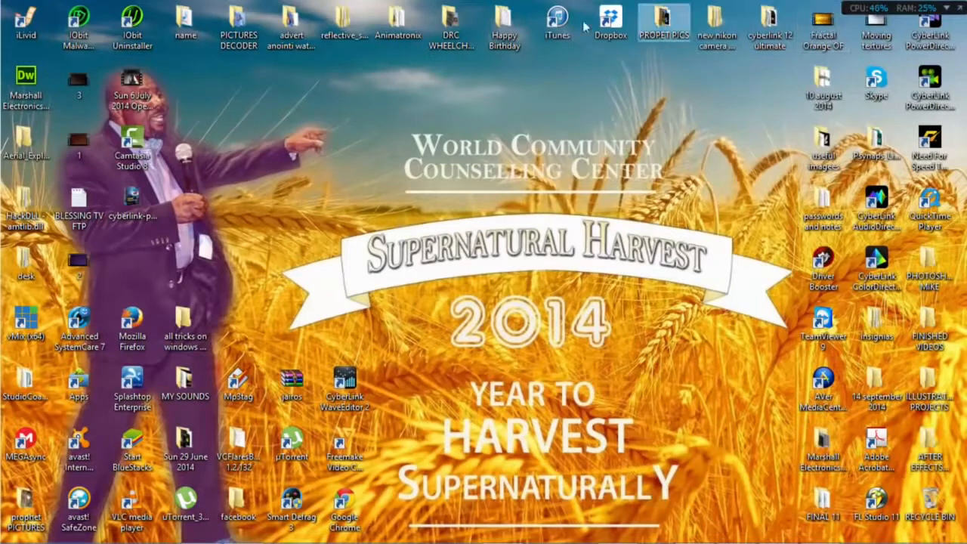
double_click(12, 142)
left_click_drag(388, 356, 290, 174)
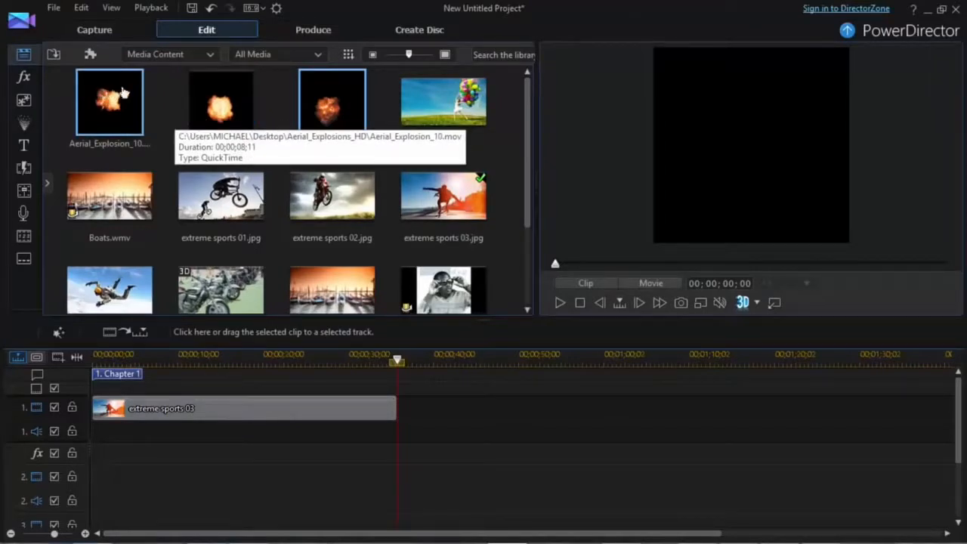
Step: Place Aerial_Explosion_10 at the start of video track 2, accept the frame rate conflict, and play the movie
left_click_drag(100, 91, 82, 491)
left_click(567, 332)
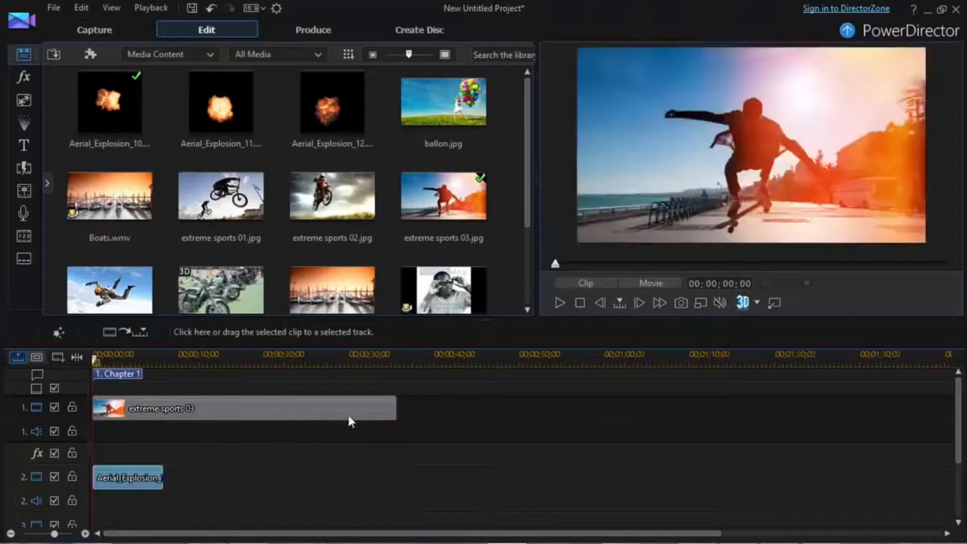
left_click(554, 423)
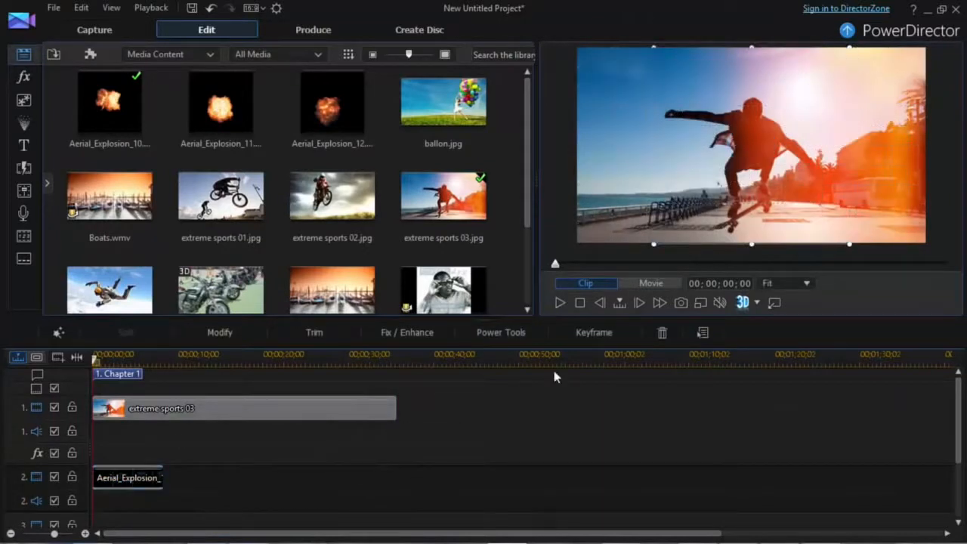
left_click(559, 302)
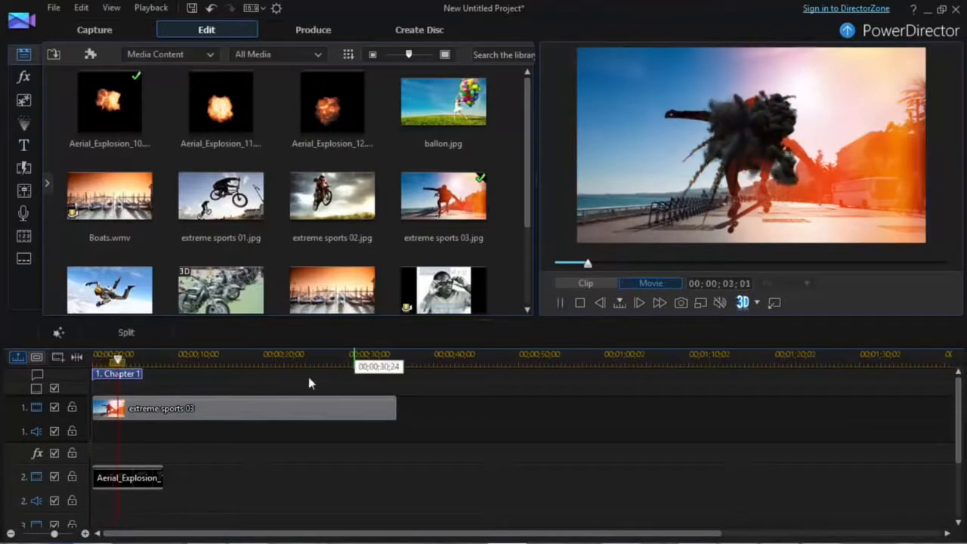
Step: Delete the Aerial_Explosion_10 clip from video track 2 and play the remaining skateboarder photo from the beginning
left_click(146, 478)
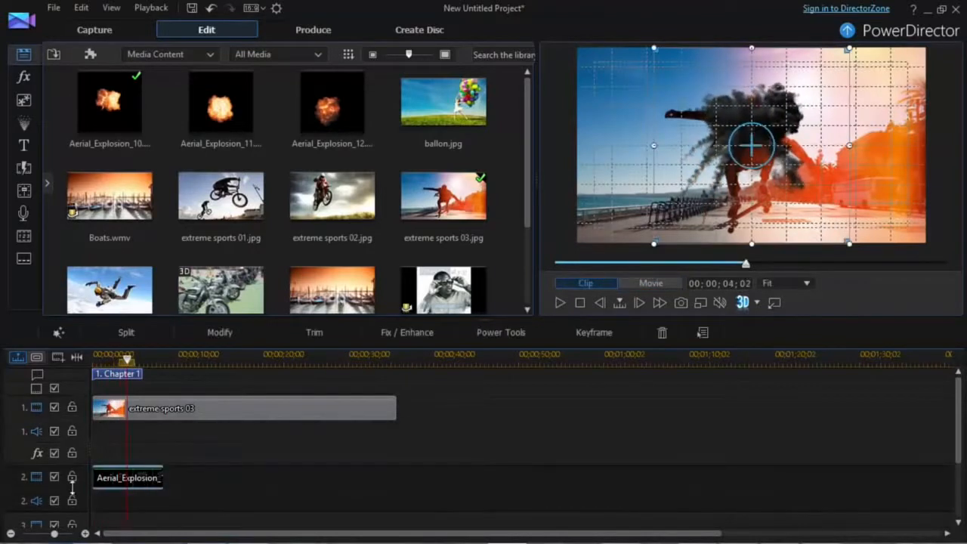
key("Delete")
left_click(579, 304)
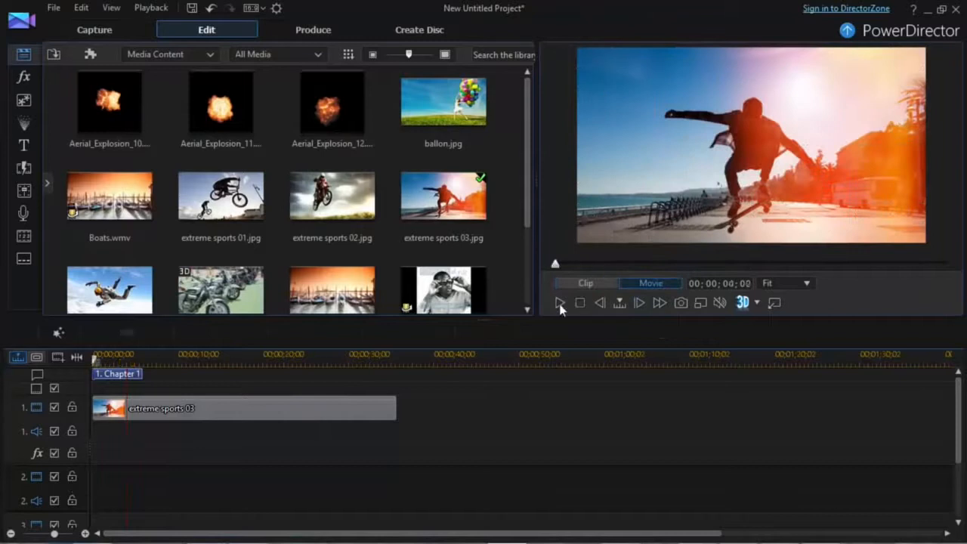
left_click(561, 303)
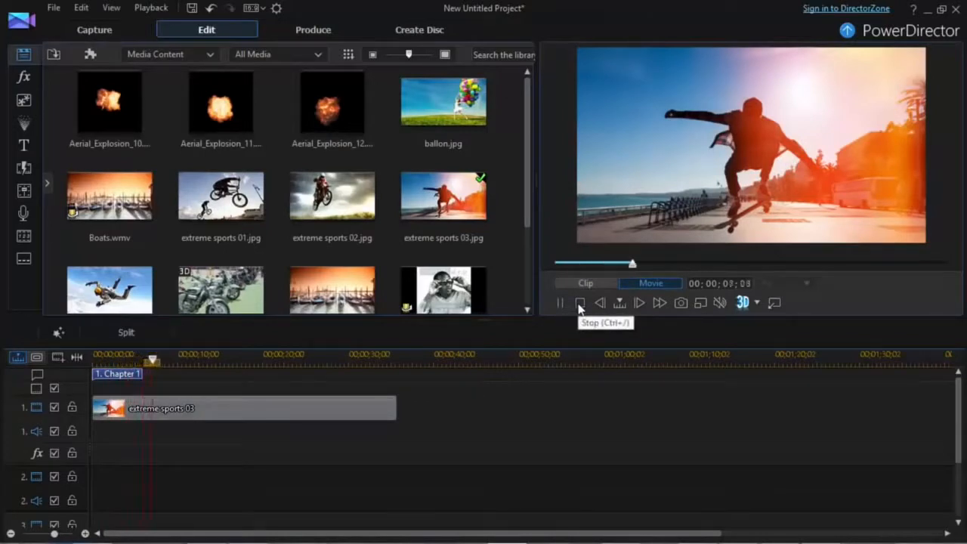
left_click(580, 304)
Step: Place Aerial_Explosion_11 at the start of video track 2, accept the frame rate conflict, and play the movie
left_click(102, 130)
left_click(196, 121)
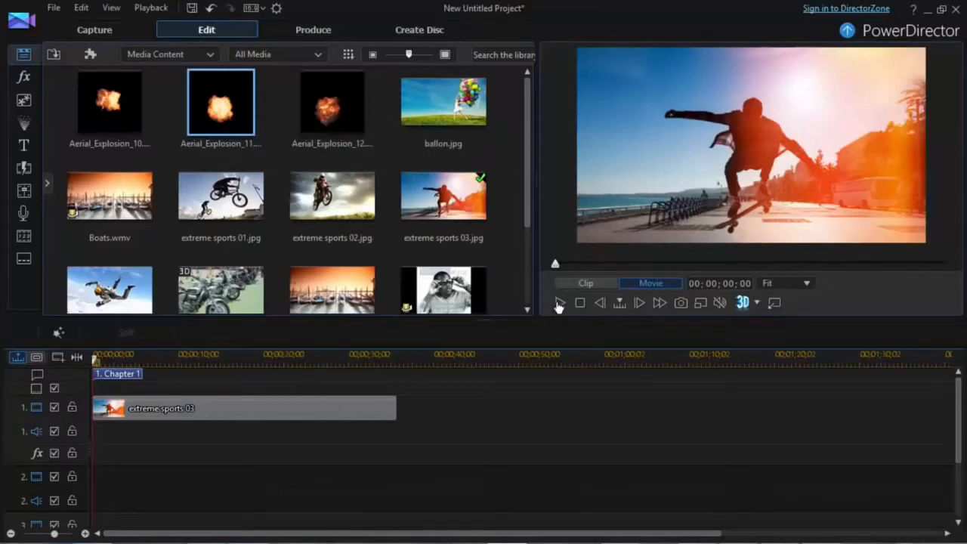
left_click(561, 304)
left_click_drag(265, 95, 86, 473)
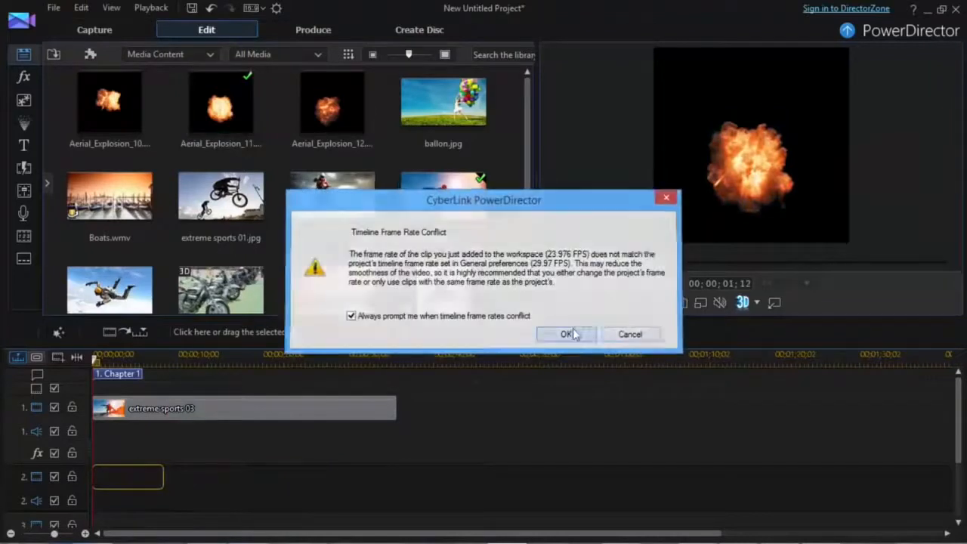
left_click(568, 333)
left_click(559, 304)
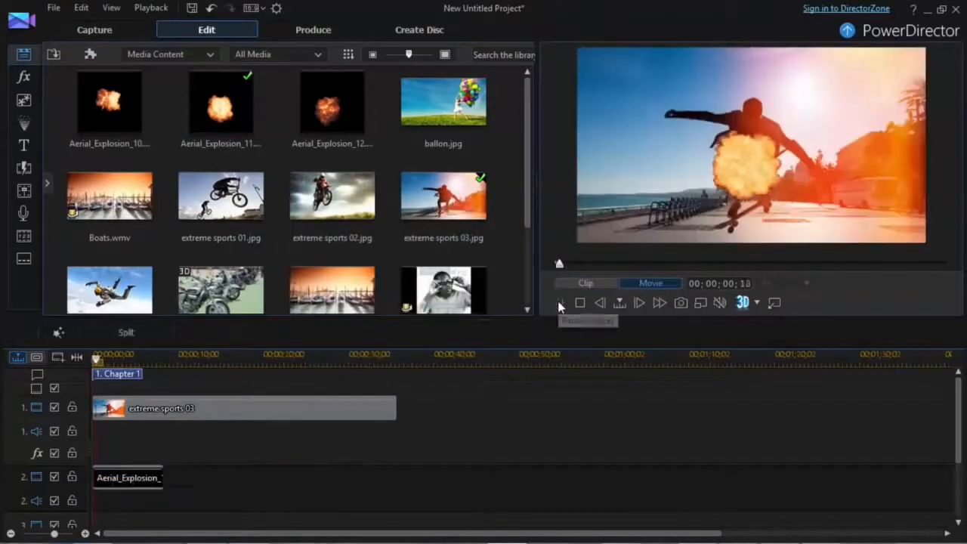
Step: Delete the Aerial_Explosion_11 clip from video track 2 and leave the skateboarder photo deselected
left_click(144, 479)
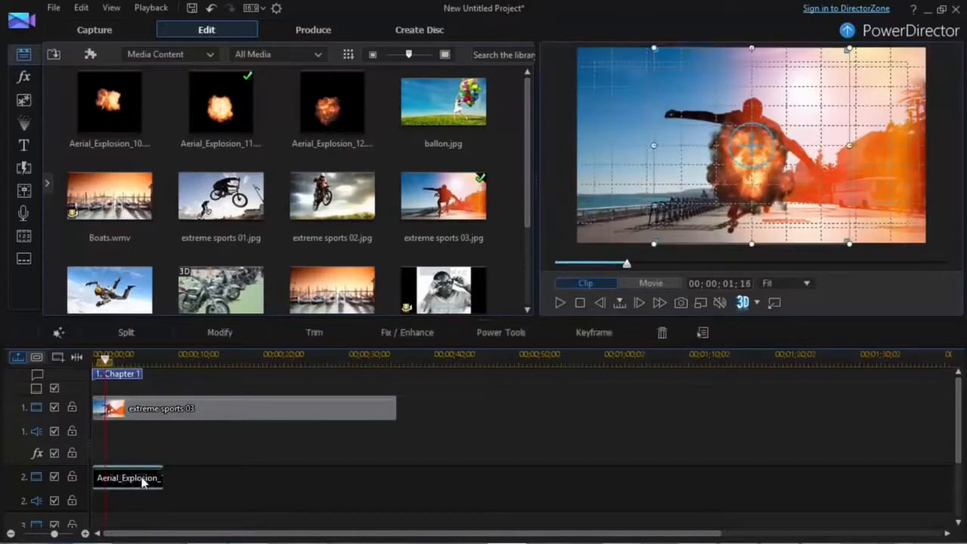
key("Delete")
left_click(195, 422)
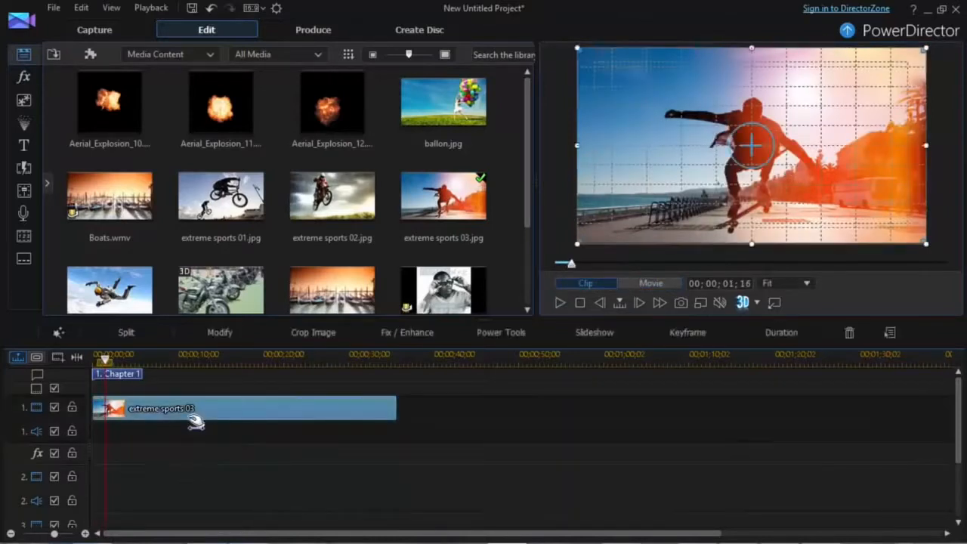
left_click(591, 413)
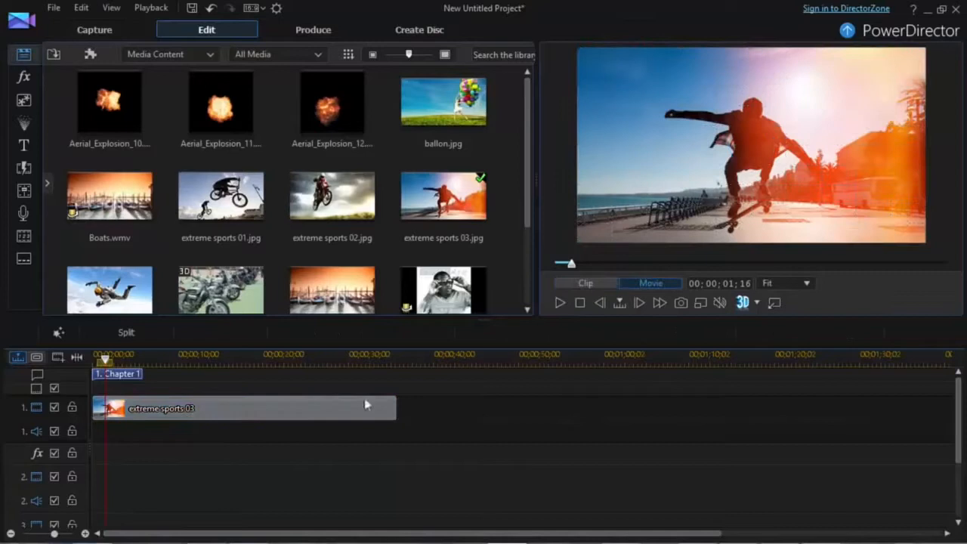
left_click(90, 54)
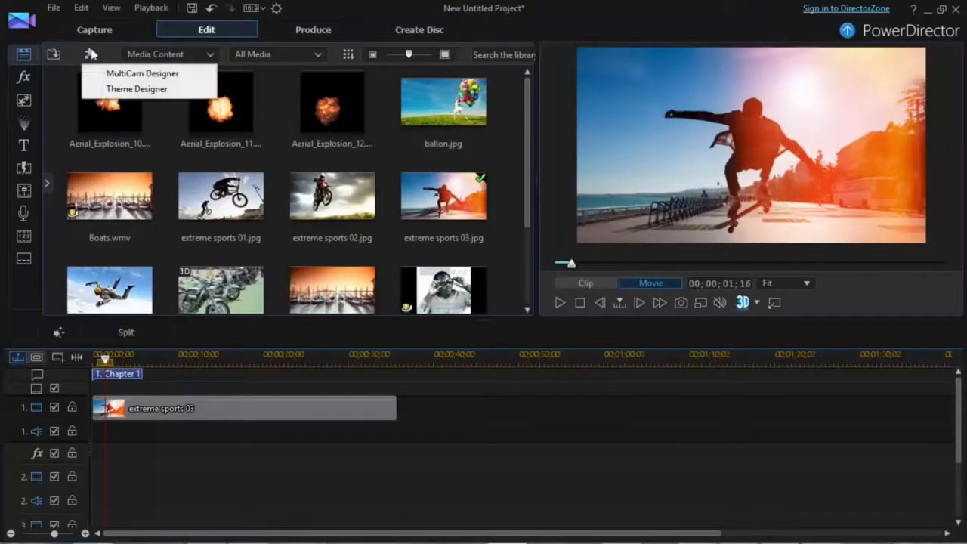
left_click(147, 92)
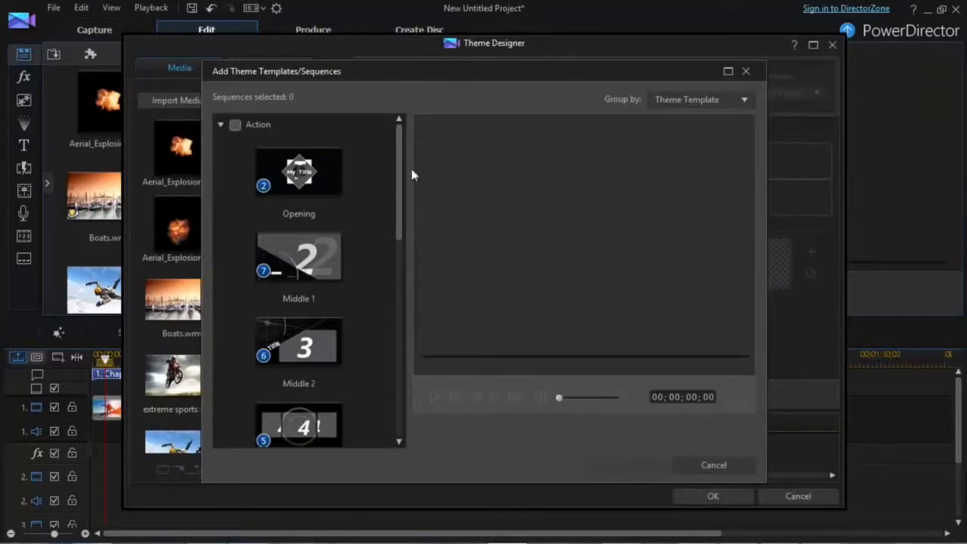
left_click(745, 72)
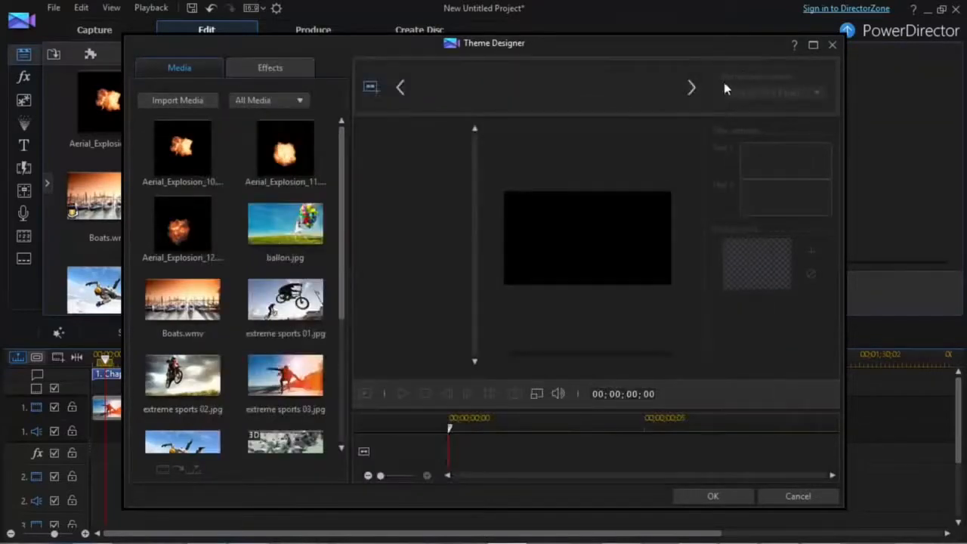
left_click(833, 45)
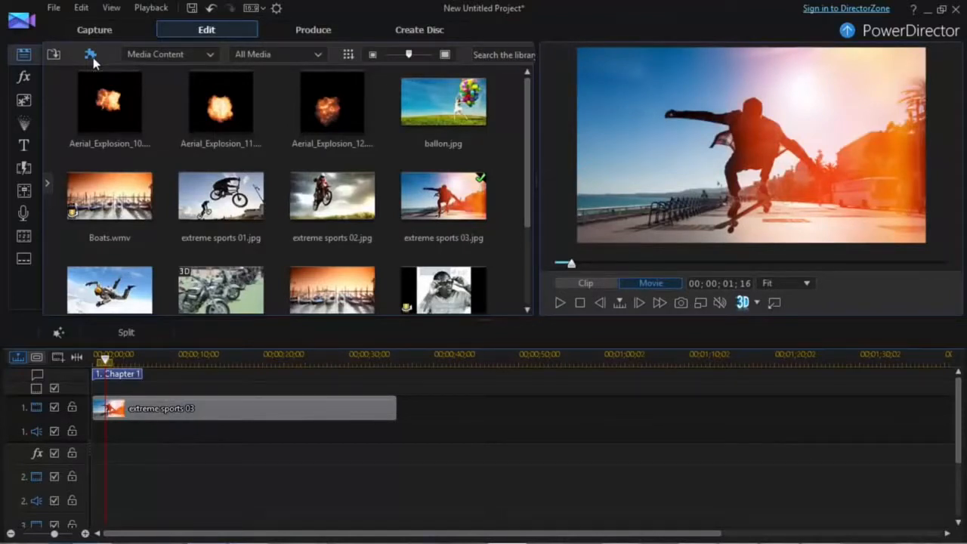
Step: Open the Theme Designer and mark all sequences of the Action theme template
left_click(91, 55)
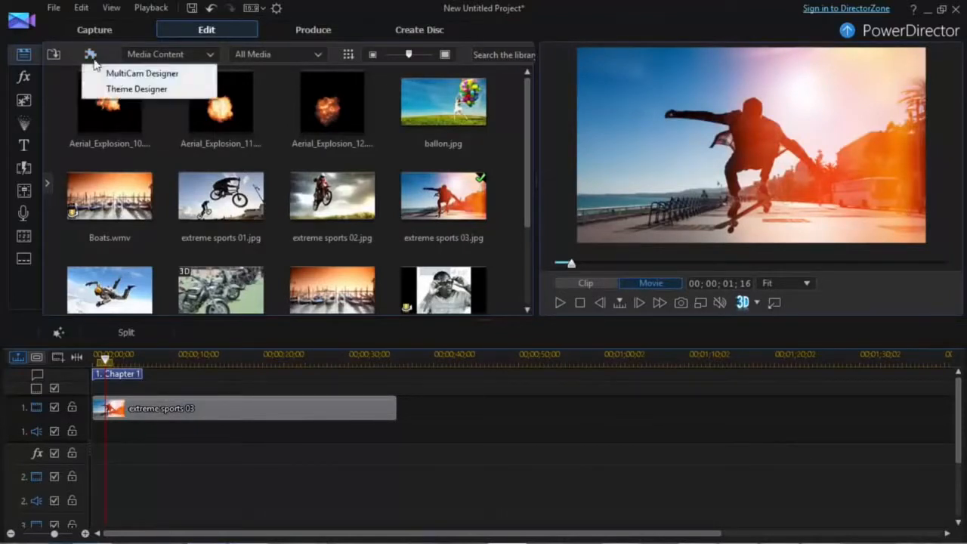
left_click(130, 90)
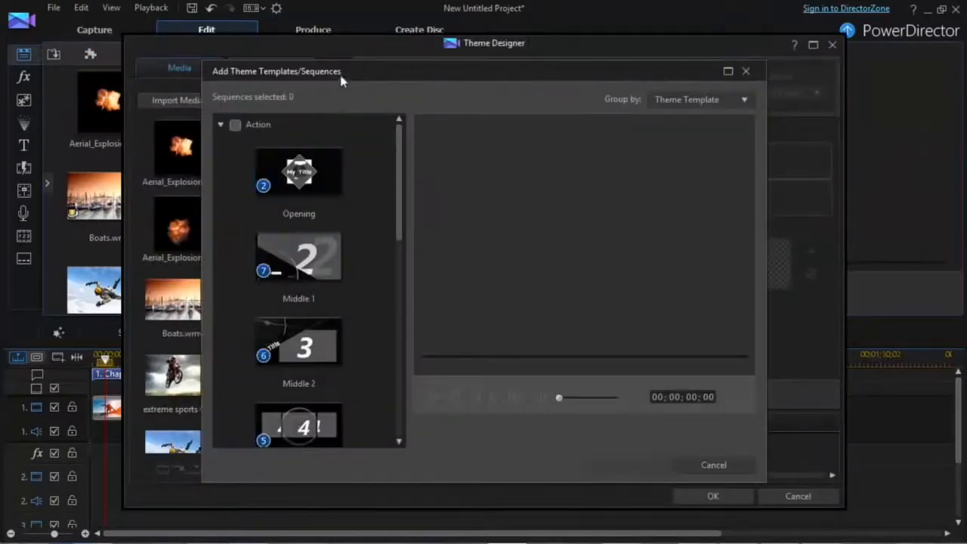
left_click_drag(348, 71, 424, 71)
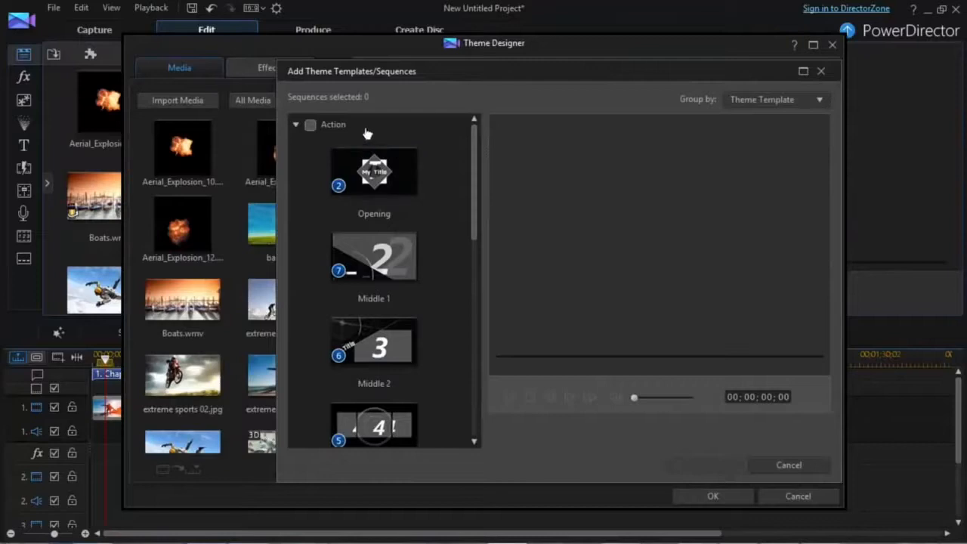
left_click(309, 127)
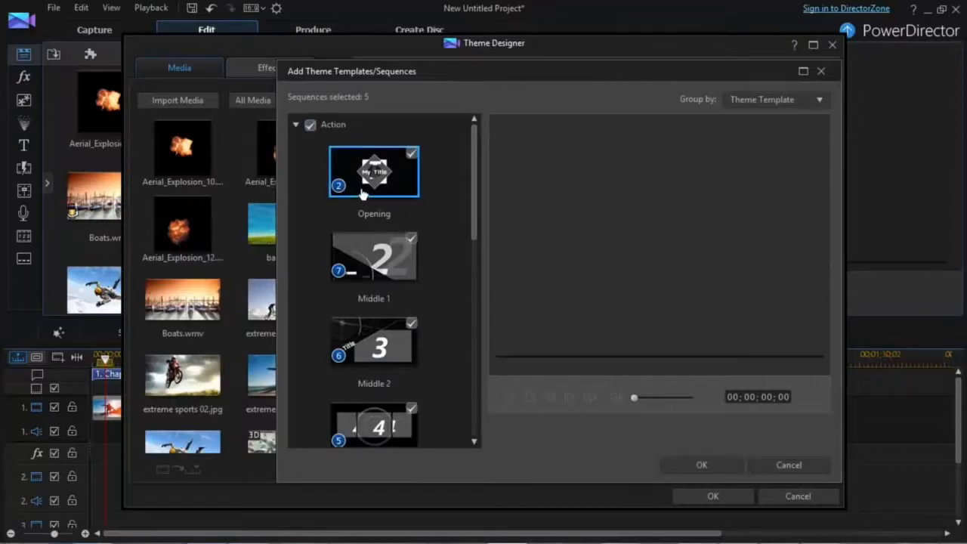
Step: Preview the Action template's Opening, Middle 1 and Middle 2 sequences and dismiss the template chooser without adding them
left_click(362, 194)
scroll(476, 212, "down", 3)
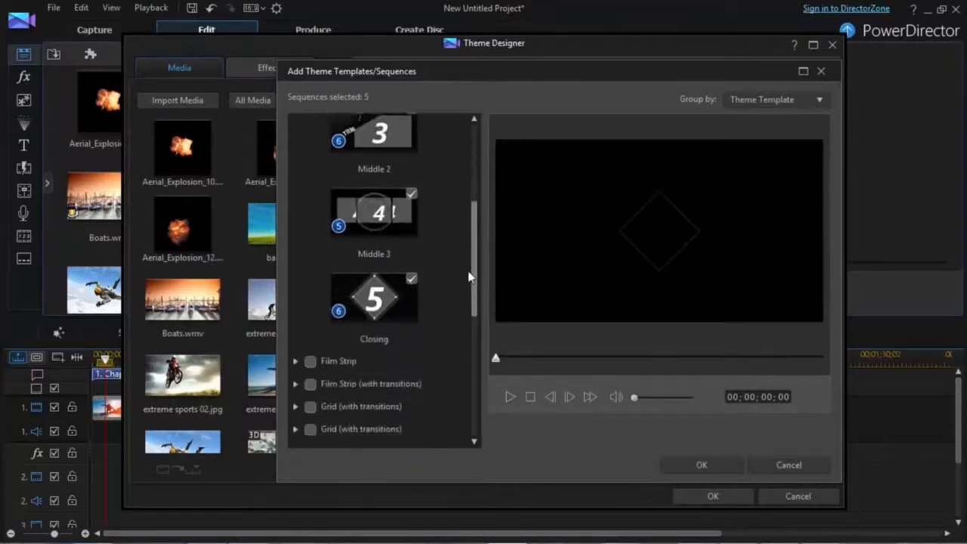
left_click(511, 398)
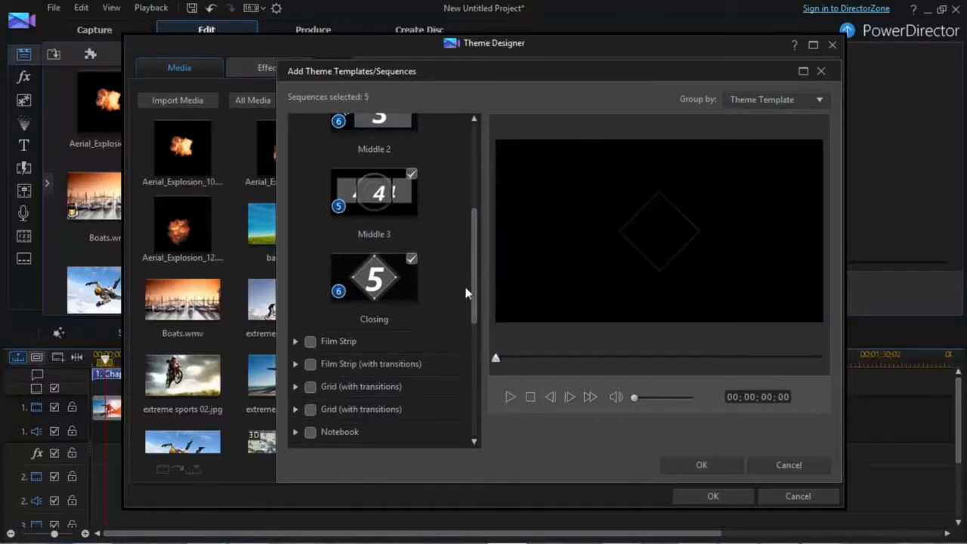
left_click_drag(479, 276, 479, 154)
left_click(344, 264)
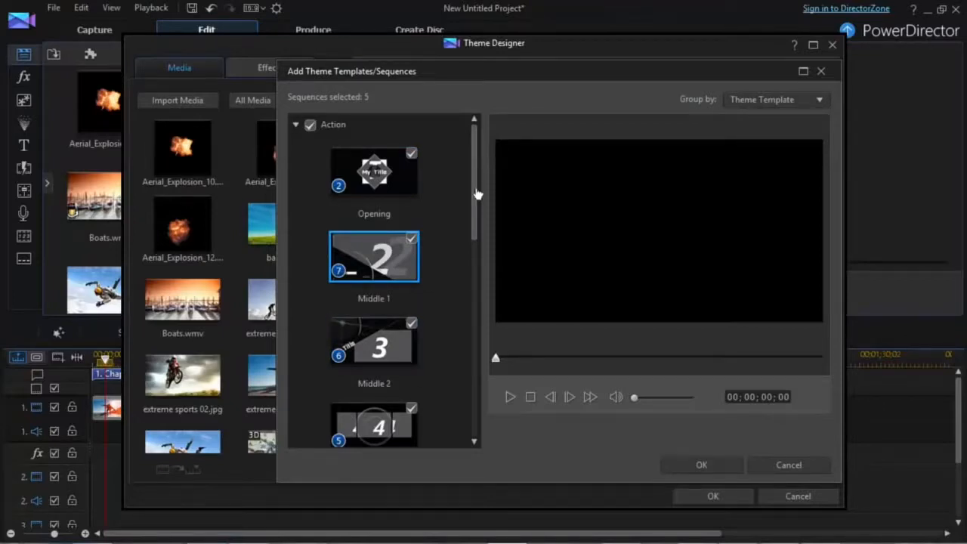
key("Down")
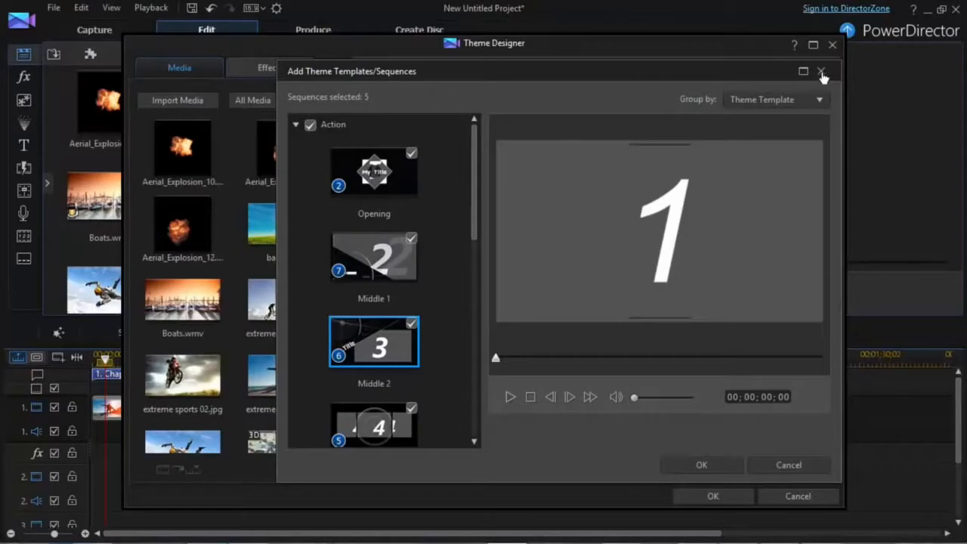
left_click(822, 73)
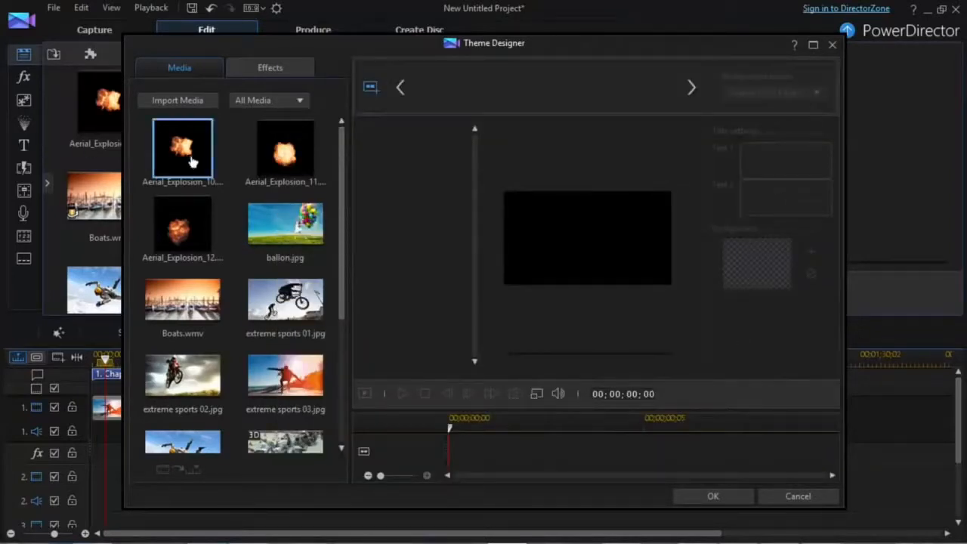
Step: Examine the effects and media available in the Theme Designer and close the designer
left_click(272, 70)
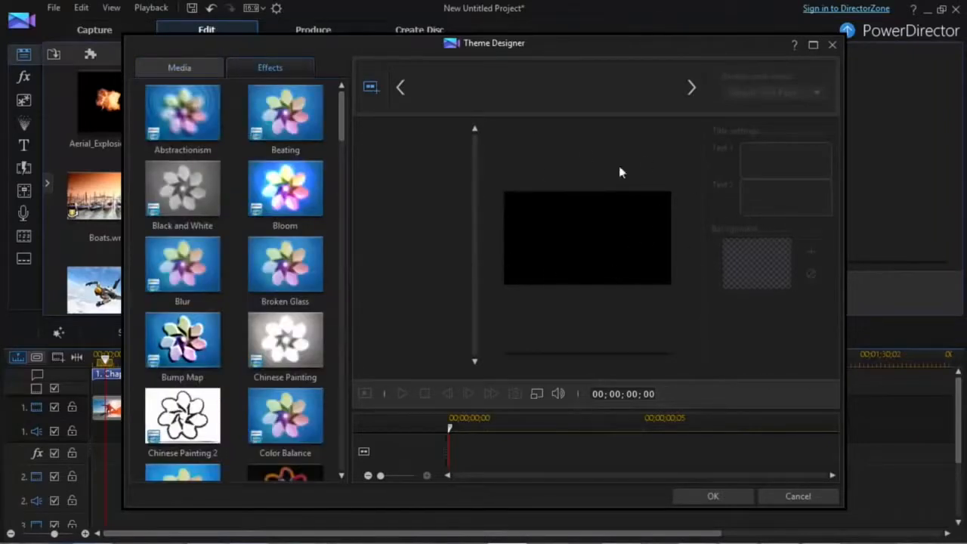
left_click(197, 68)
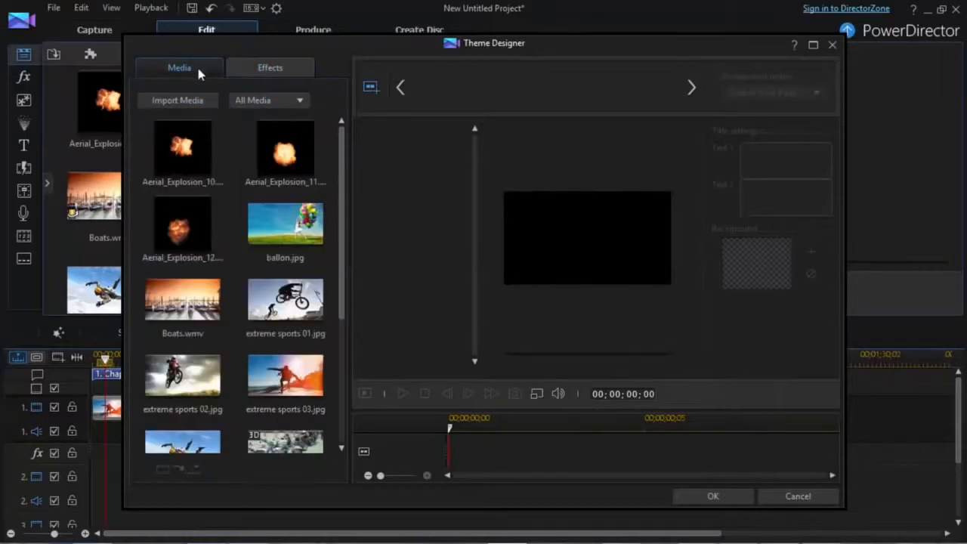
left_click_drag(341, 181, 350, 333)
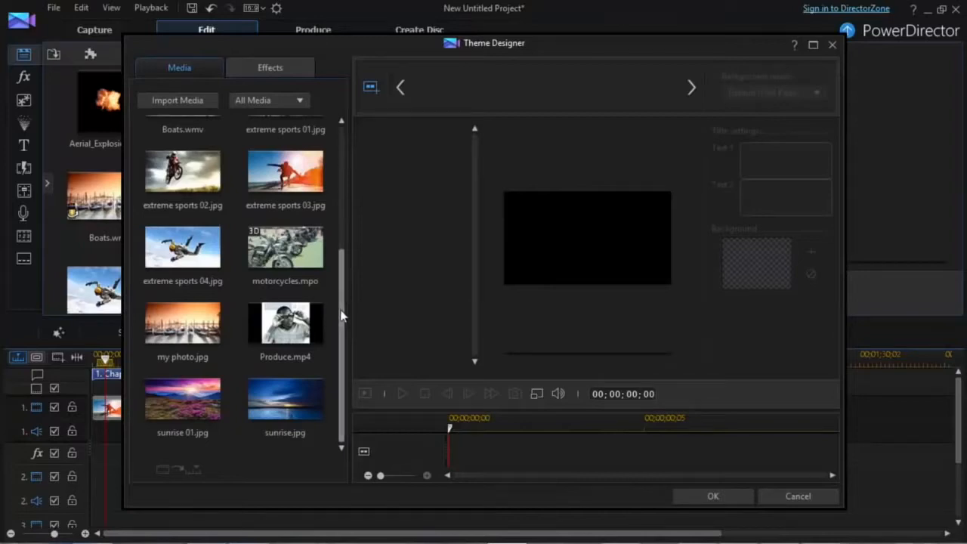
scroll(346, 303, "up", 5)
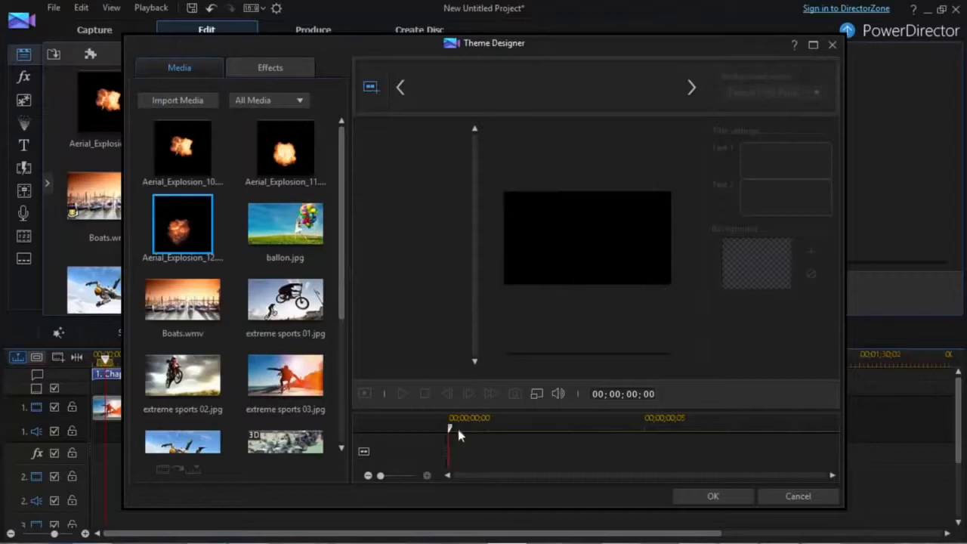
left_click(830, 45)
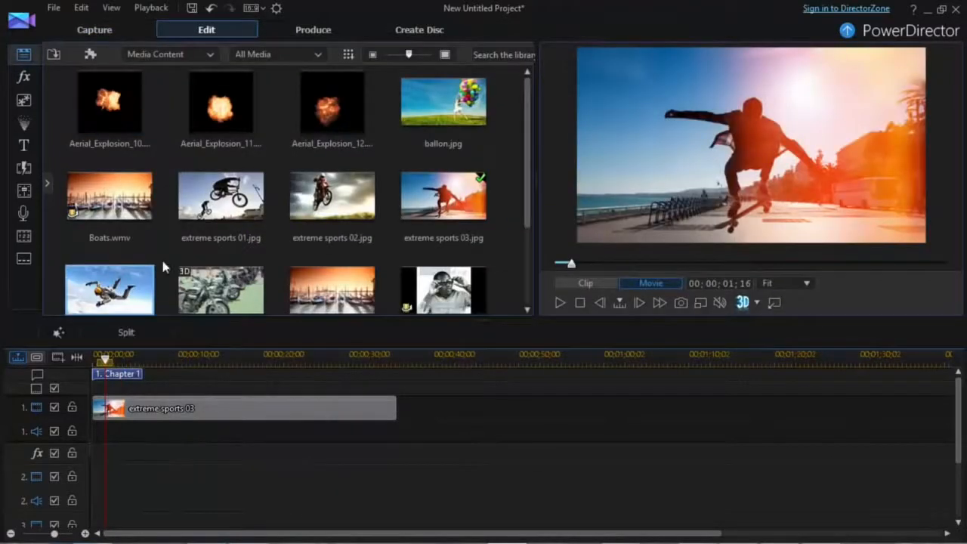
Step: Reopen the Theme Designer and add all sequences of the Action theme template
left_click(93, 52)
left_click(123, 89)
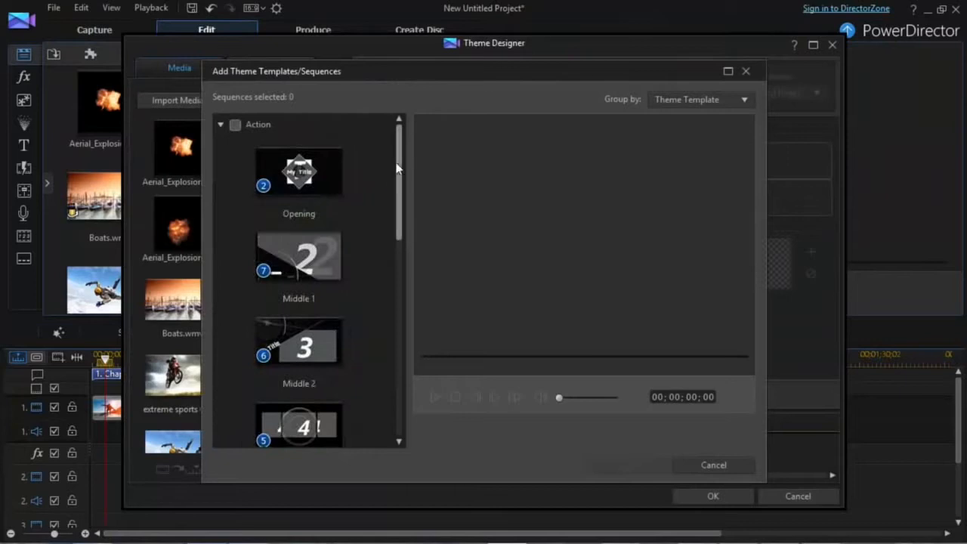
left_click(235, 125)
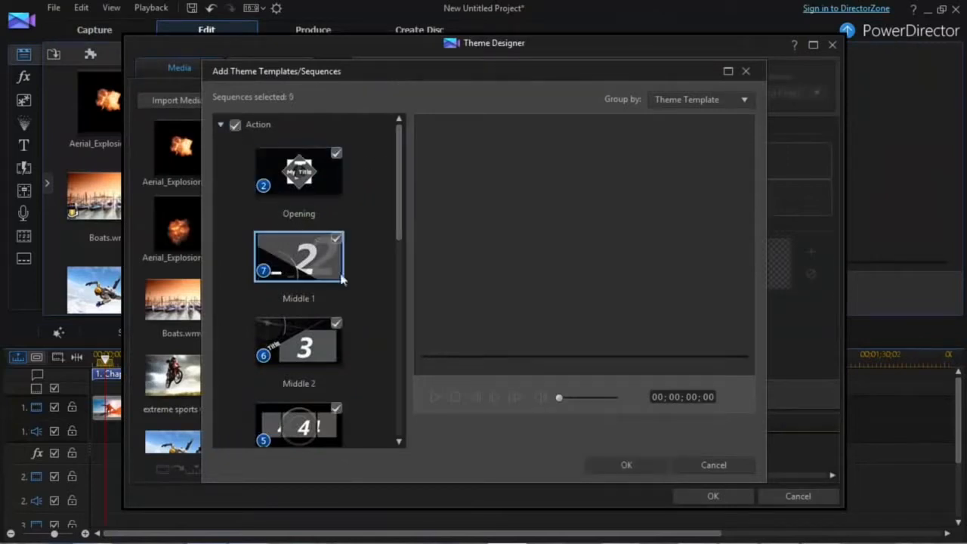
left_click(643, 465)
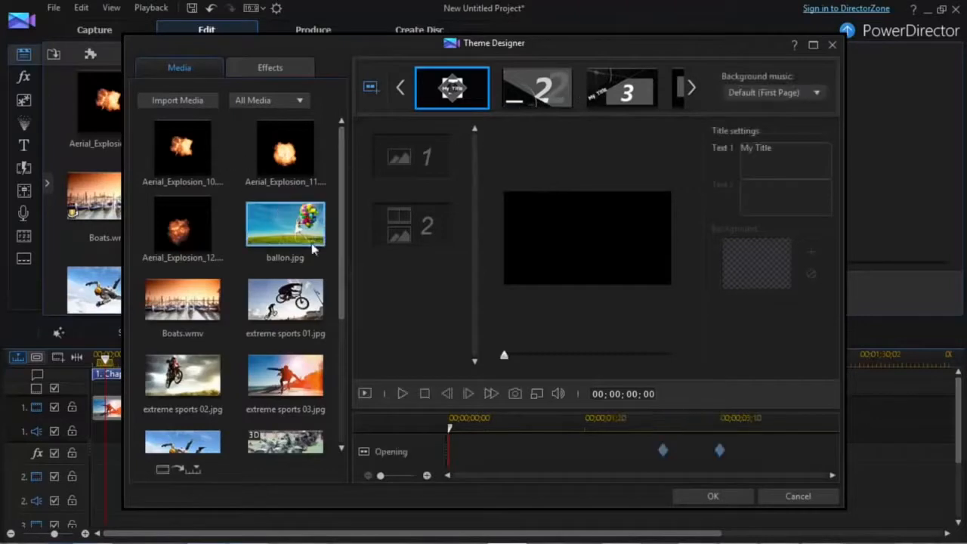
Step: Fill the Opening sequence's two slots with ballon.jpg and Boats.wmv and preview the sequence from the beginning
left_click_drag(298, 234, 427, 168)
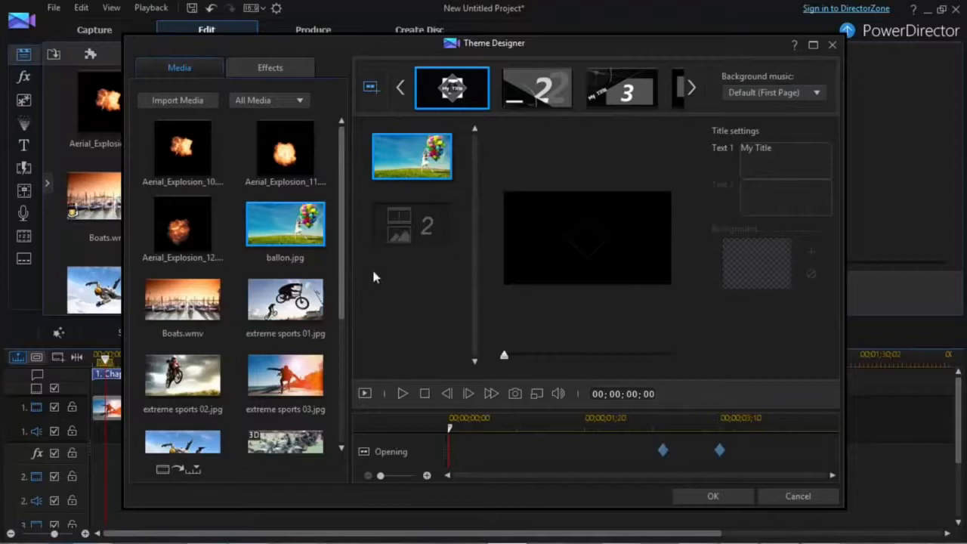
left_click_drag(189, 303, 439, 239)
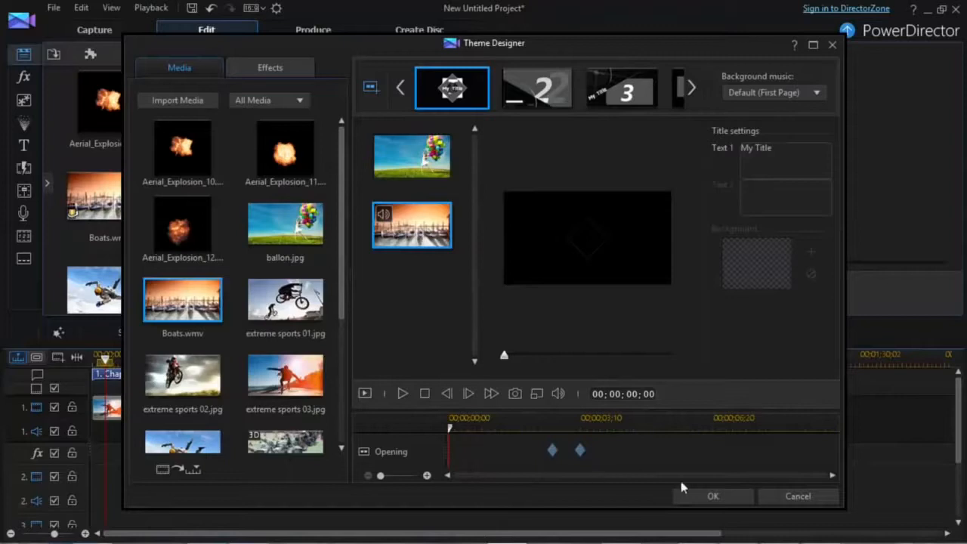
left_click(404, 393)
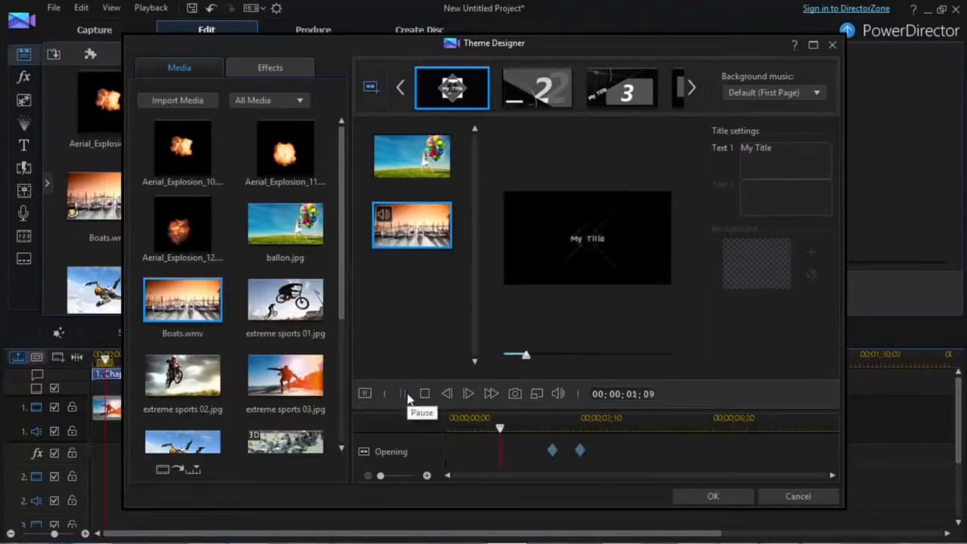
left_click(405, 395)
left_click(392, 177)
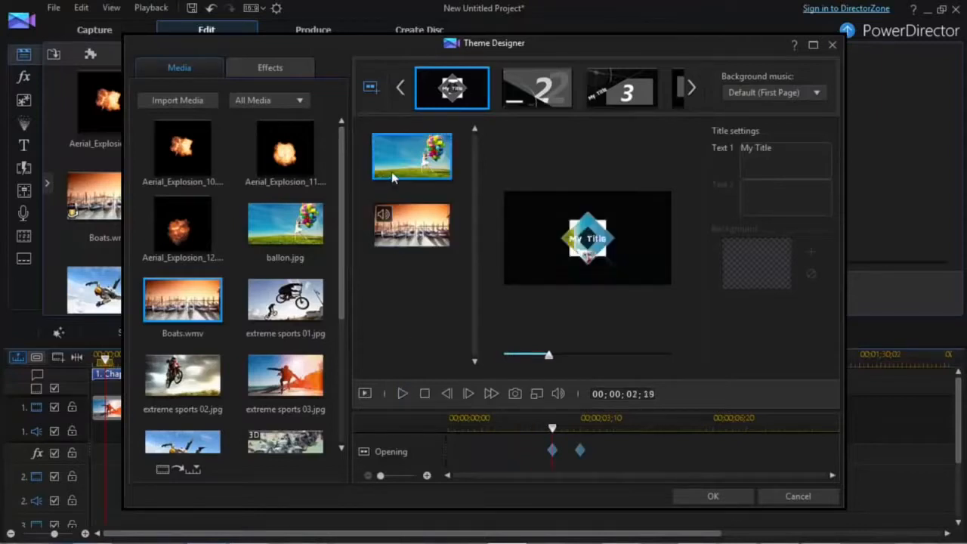
left_click_drag(553, 429, 448, 433)
left_click(403, 393)
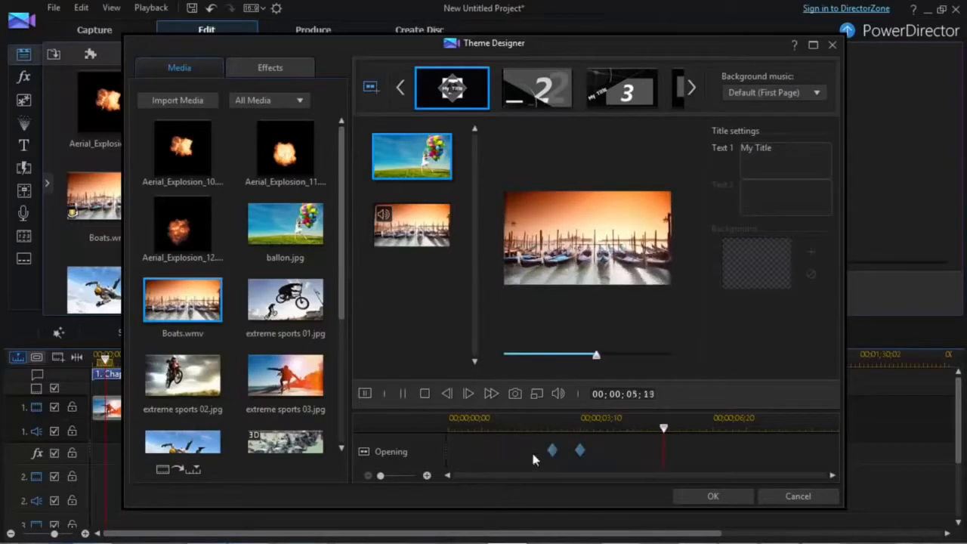
left_click(425, 394)
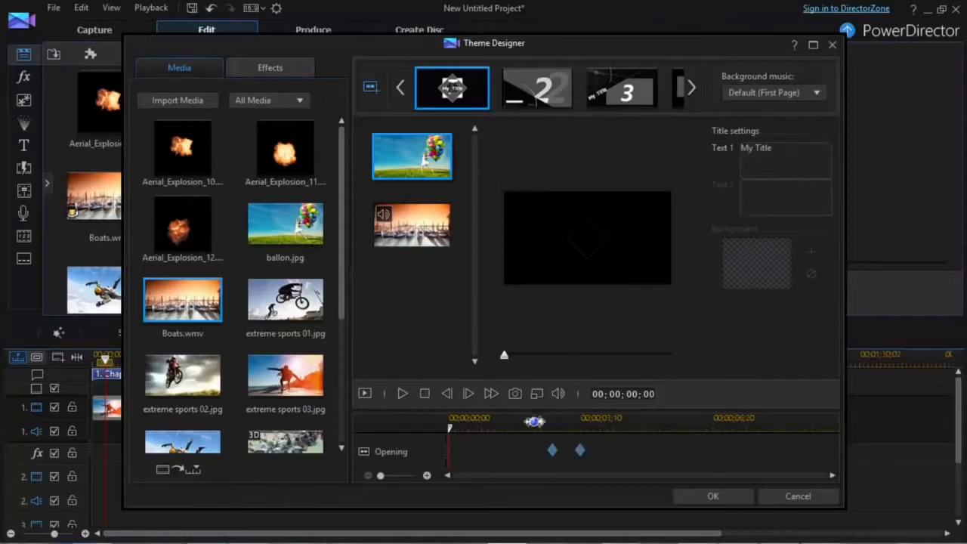
Step: Fill slot 2 of the Middle 1 sequence with extreme sports 03.jpg and slot 3 with the Aerial_Explosion_12 clip
left_click(532, 105)
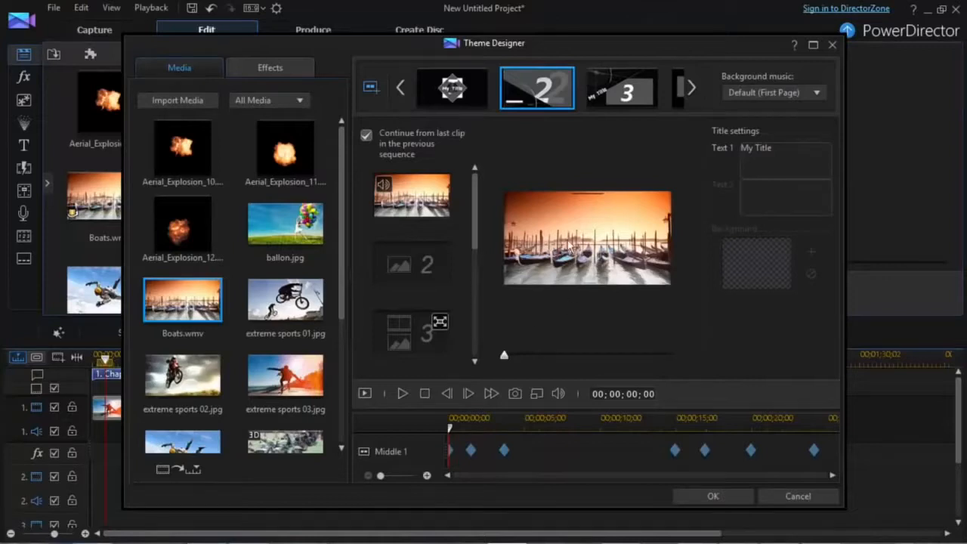
mouse_move(477, 193)
left_mouse_down()
mouse_move(469, 245)
mouse_move(473, 196)
left_mouse_up()
left_click_drag(200, 228, 415, 340)
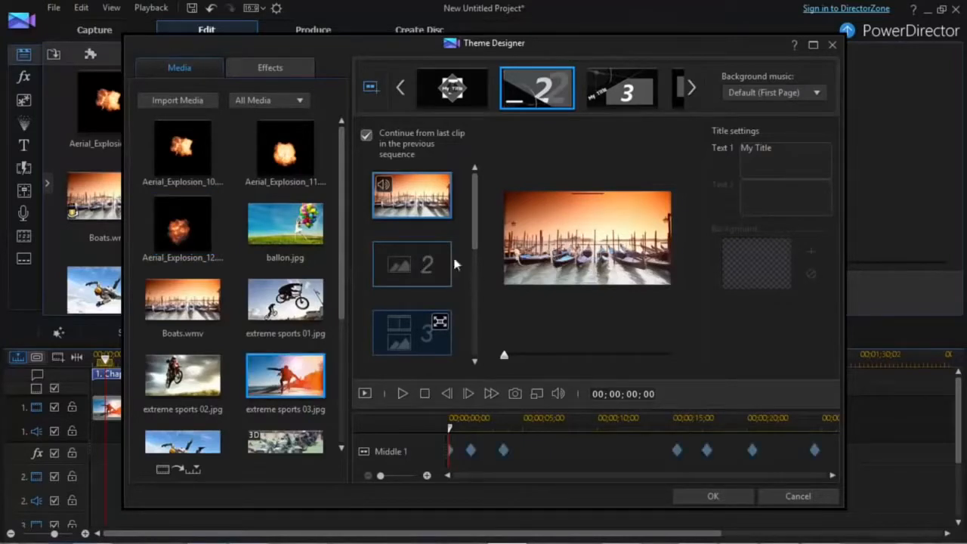
left_click_drag(476, 204, 476, 266)
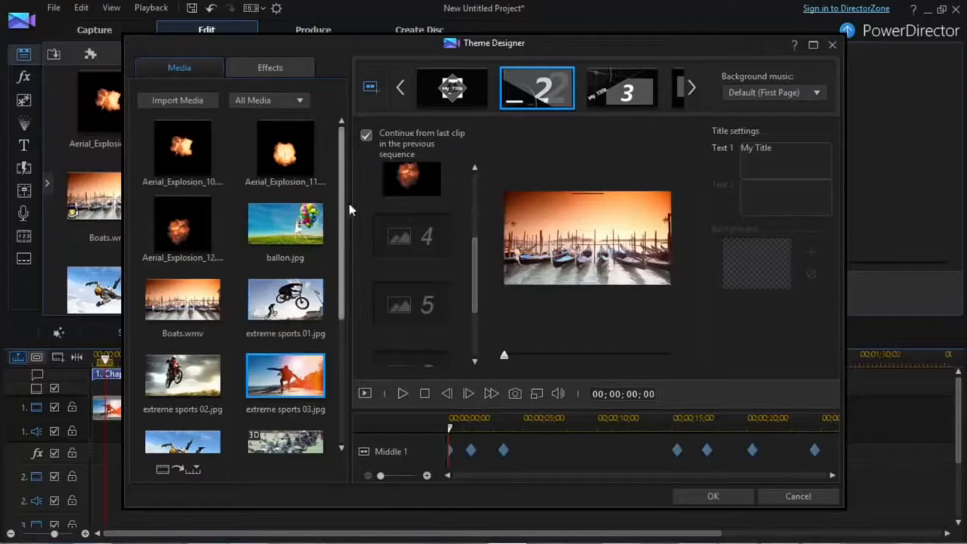
Step: Fill slots 4, 5 and 6 of Middle 1 with extreme sports 02.jpg, extreme sports 04.jpg and sunrise 01.jpg
left_click_drag(345, 209, 345, 308)
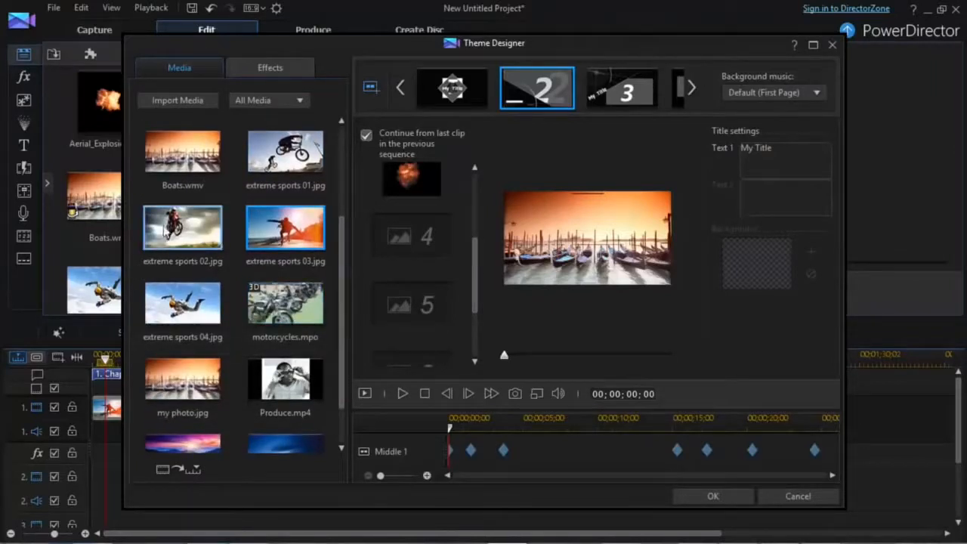
left_click_drag(183, 227, 416, 241)
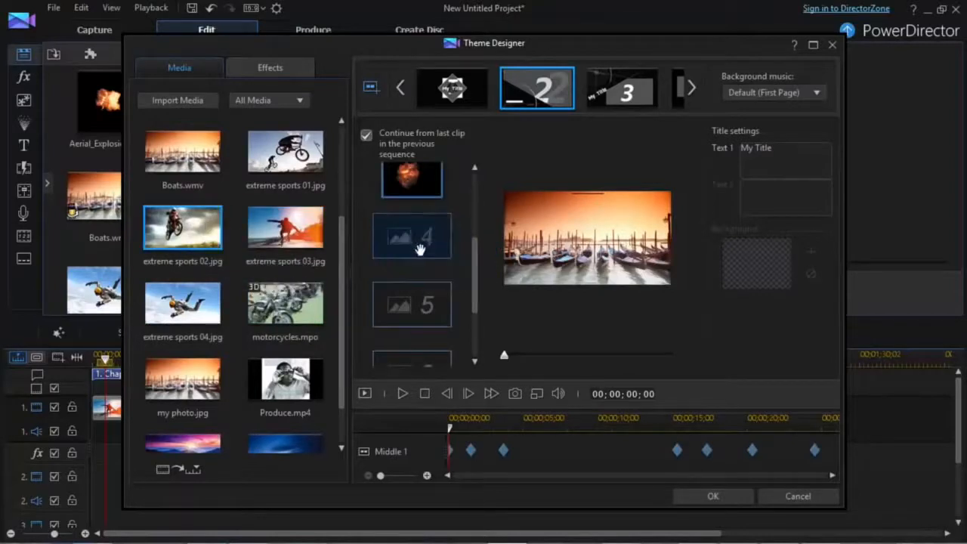
left_click_drag(182, 302, 412, 304)
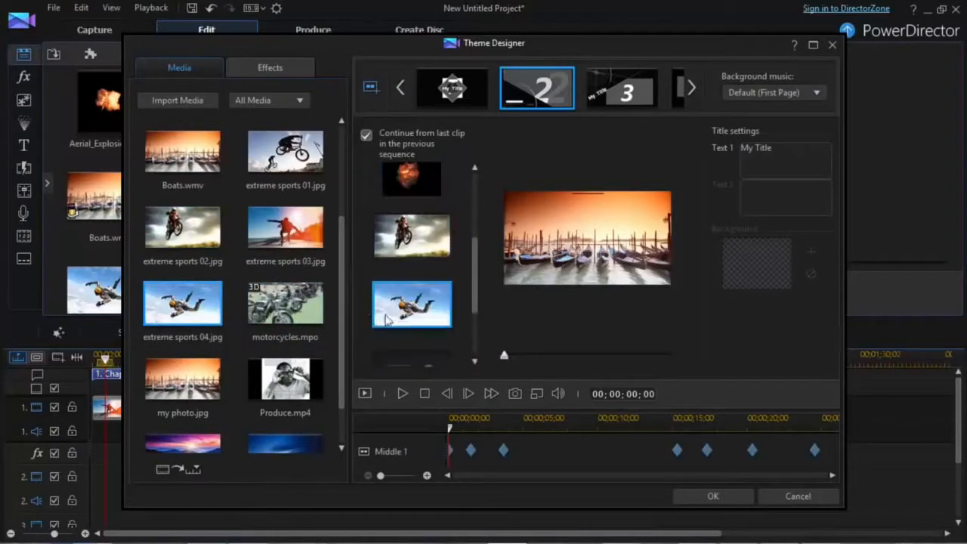
scroll(241, 302, "down", 1)
left_click_drag(182, 387, 438, 349)
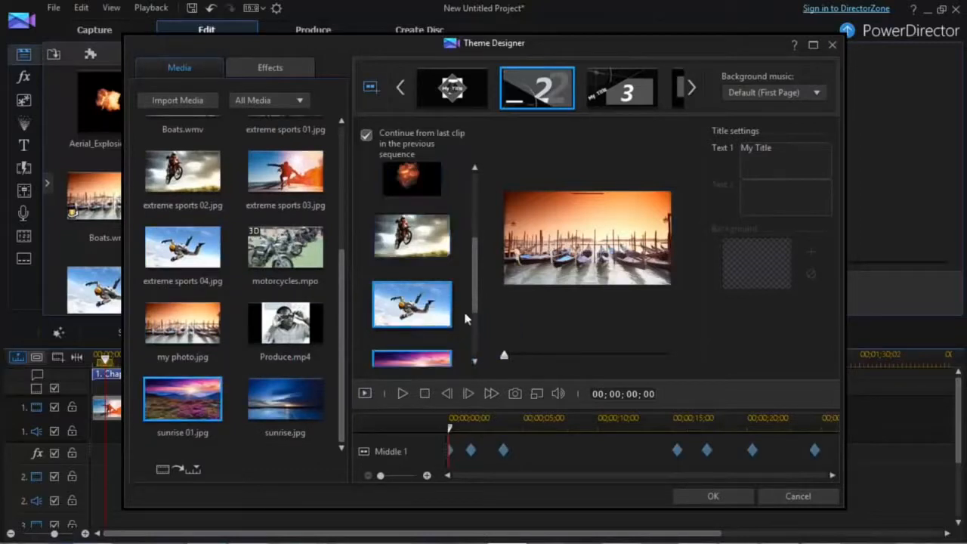
Step: Fill slot 7 of Middle 1 with Boats.wmv and preview the sequence from the beginning
left_click_drag(475, 282, 478, 333)
left_click_drag(268, 338, 417, 334)
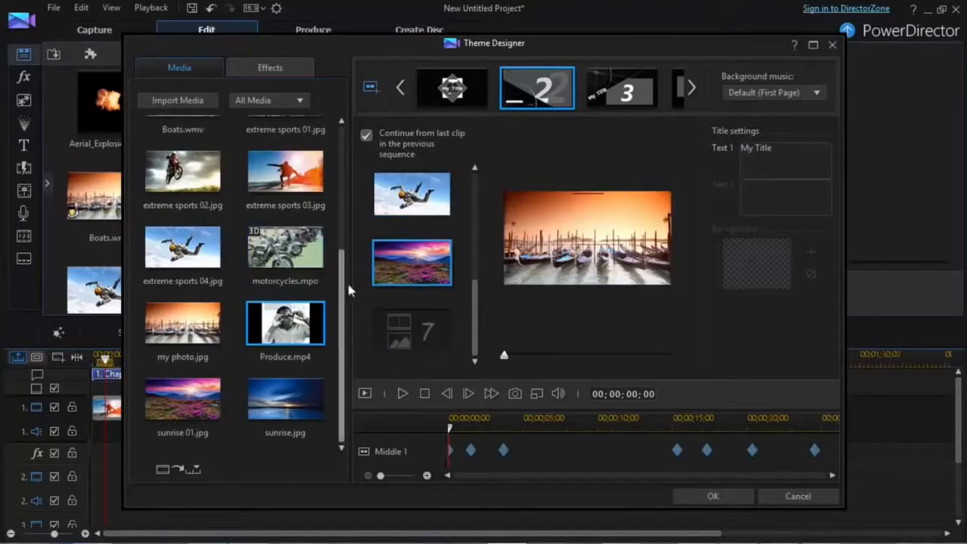
scroll(347, 291, "up", 3)
left_click_drag(189, 300, 407, 333)
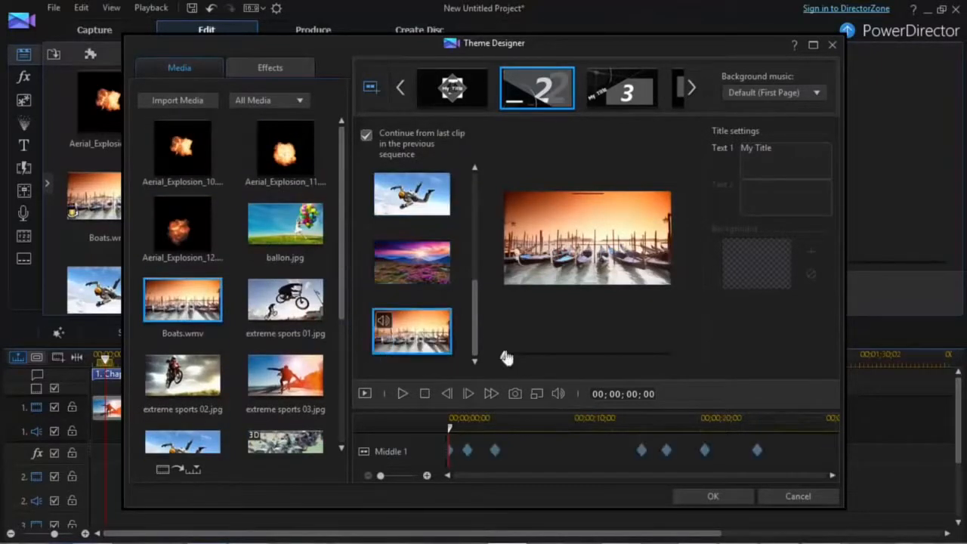
left_click(404, 394)
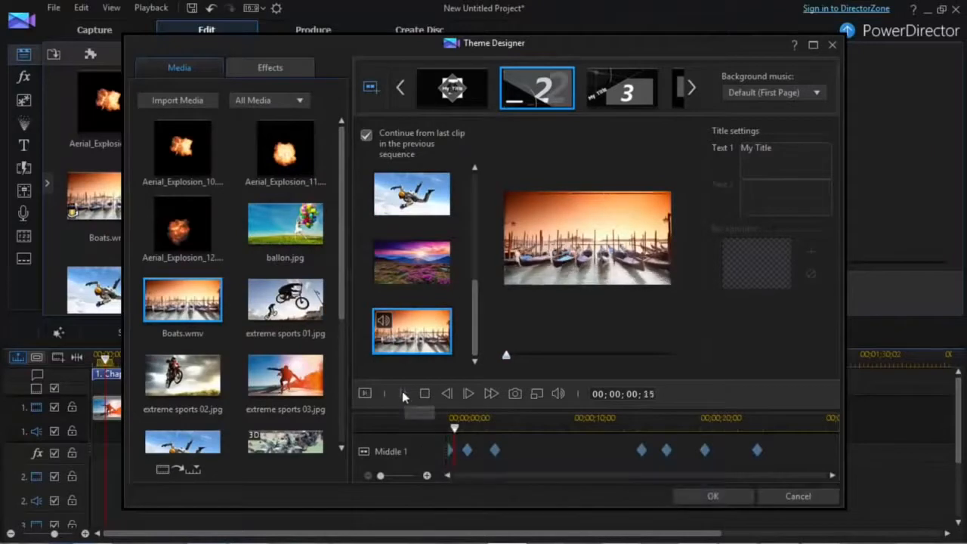
scroll(456, 200, "up", 1)
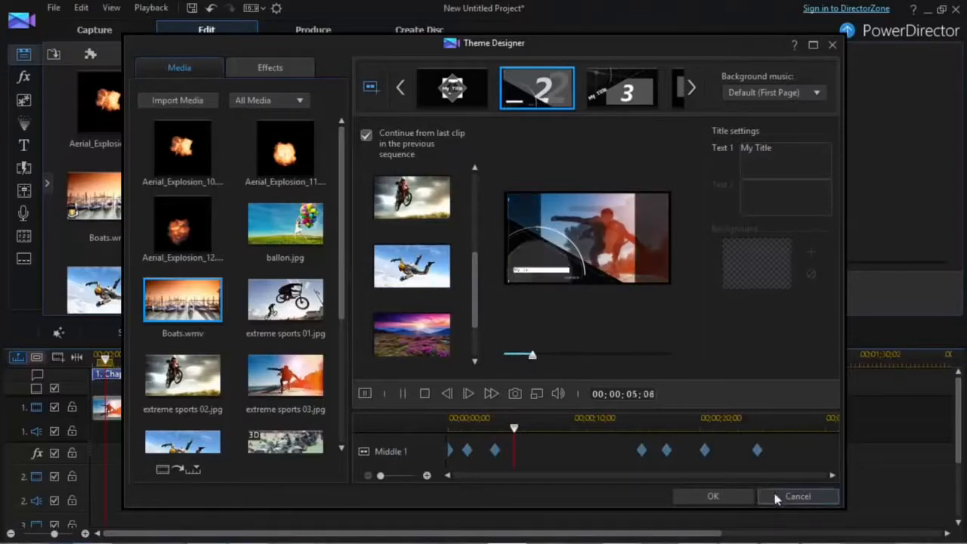
Step: Apply the designed Action theme to the timeline and play the whole movie
left_click(710, 497)
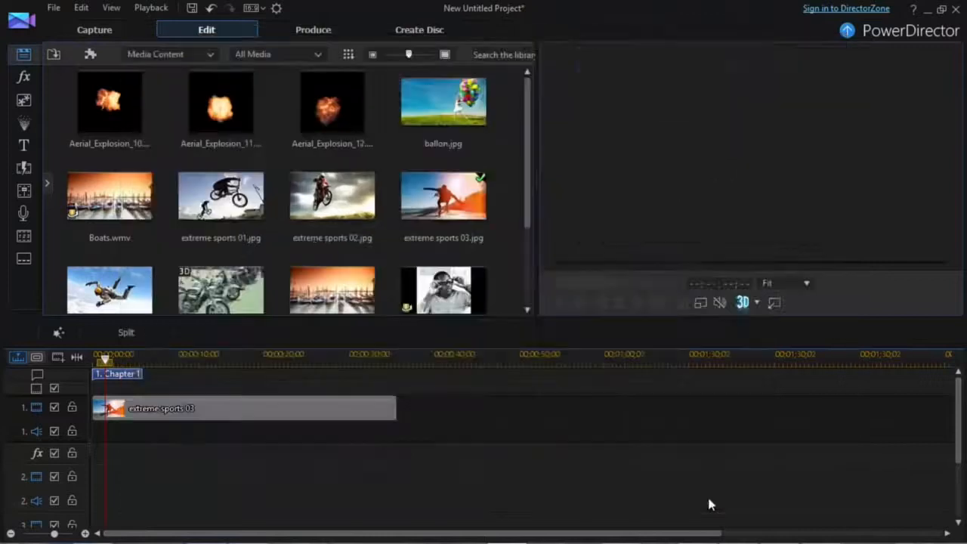
left_click(484, 436)
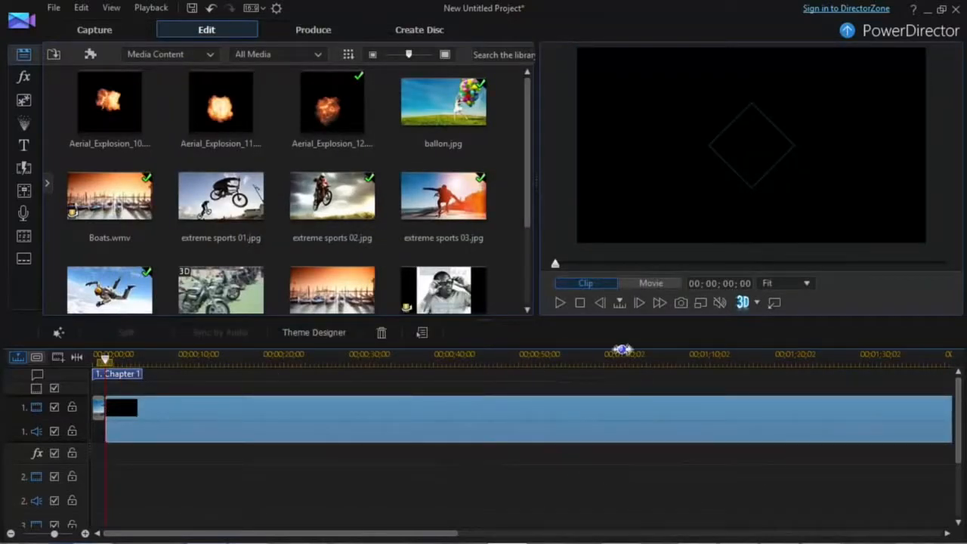
left_click(574, 473)
left_click(560, 303)
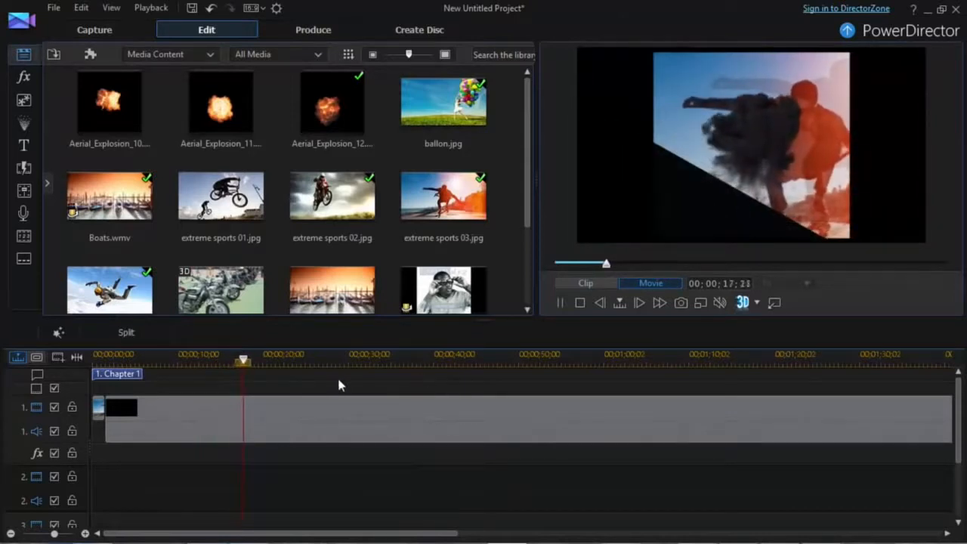
Step: Skim through the themed movie at several points along the timeline up to about 1:07, and stop the preview
left_click(285, 359)
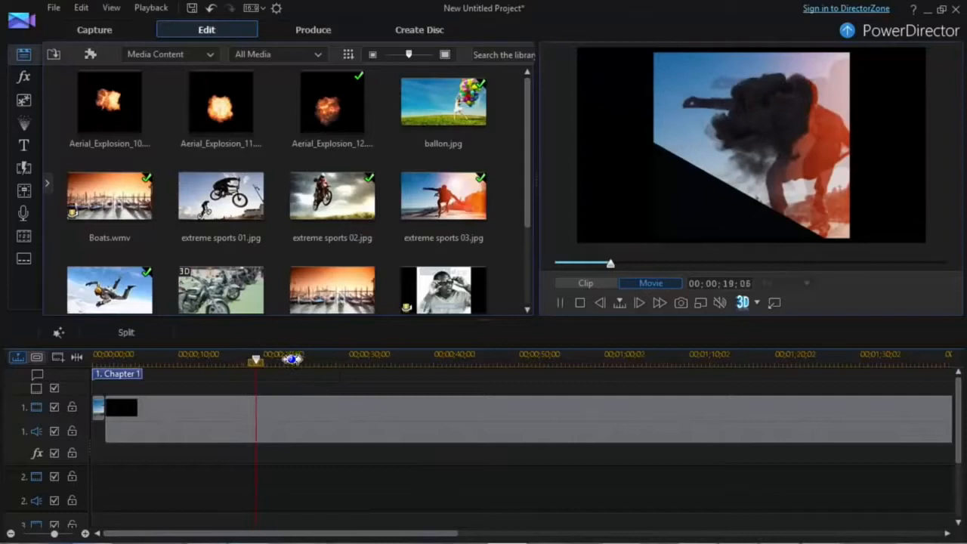
left_click(356, 358)
left_click(416, 357)
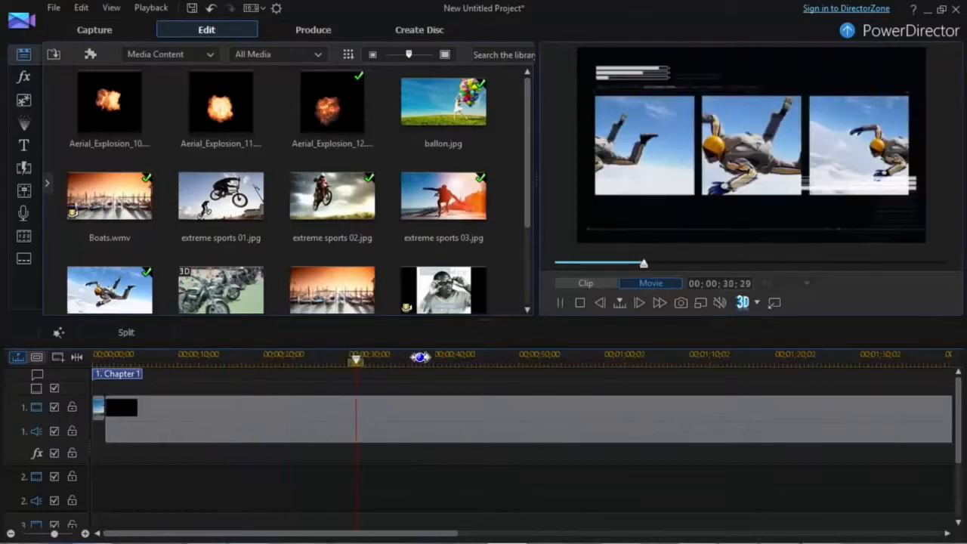
left_click(487, 355)
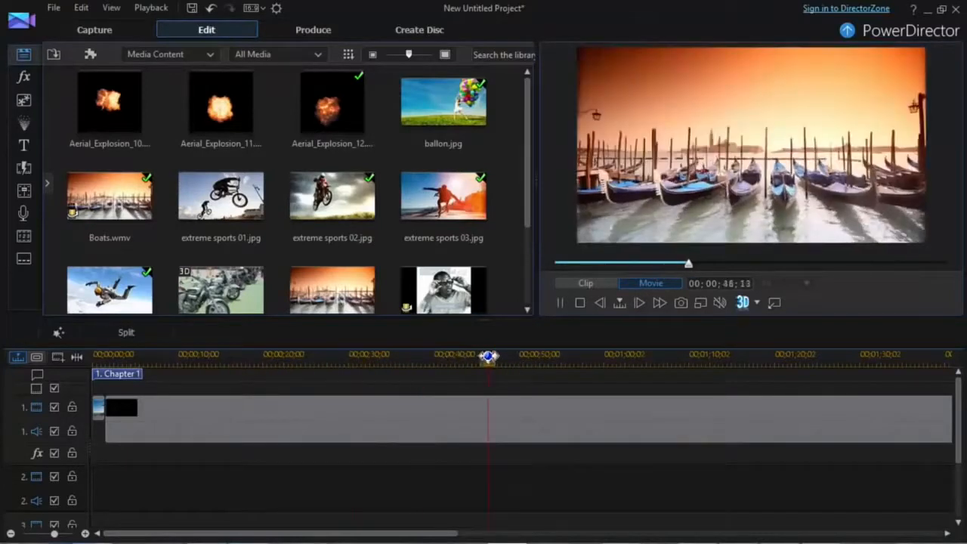
left_click(566, 355)
left_click(669, 355)
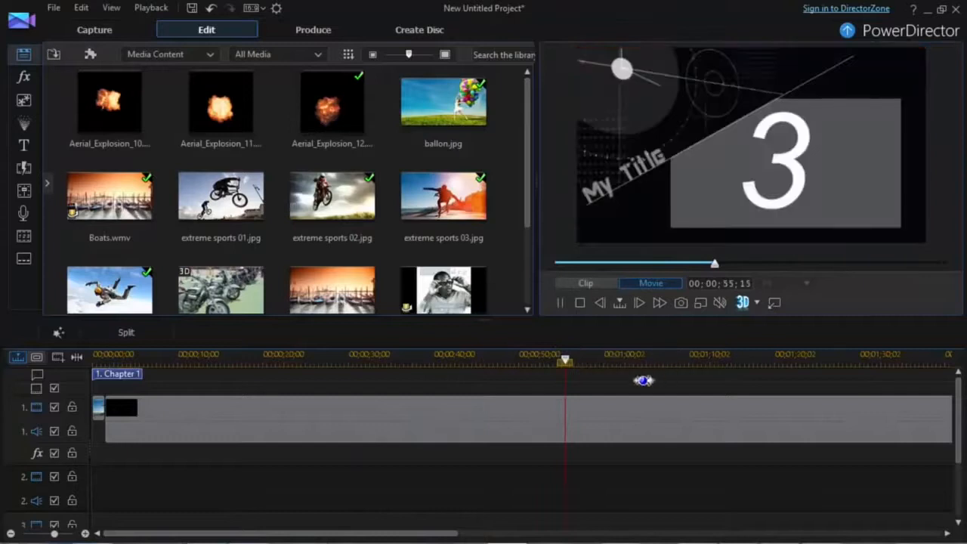
left_click(510, 424)
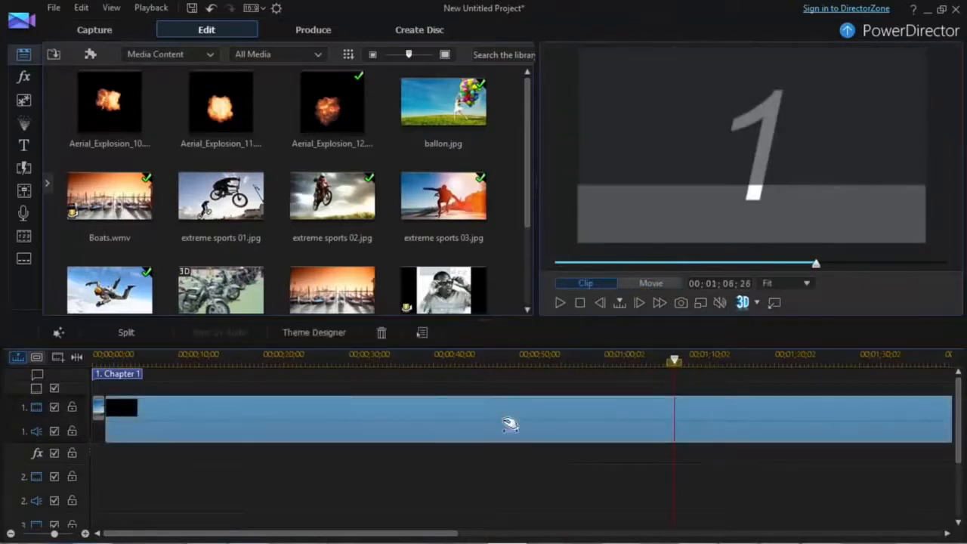
left_click(580, 303)
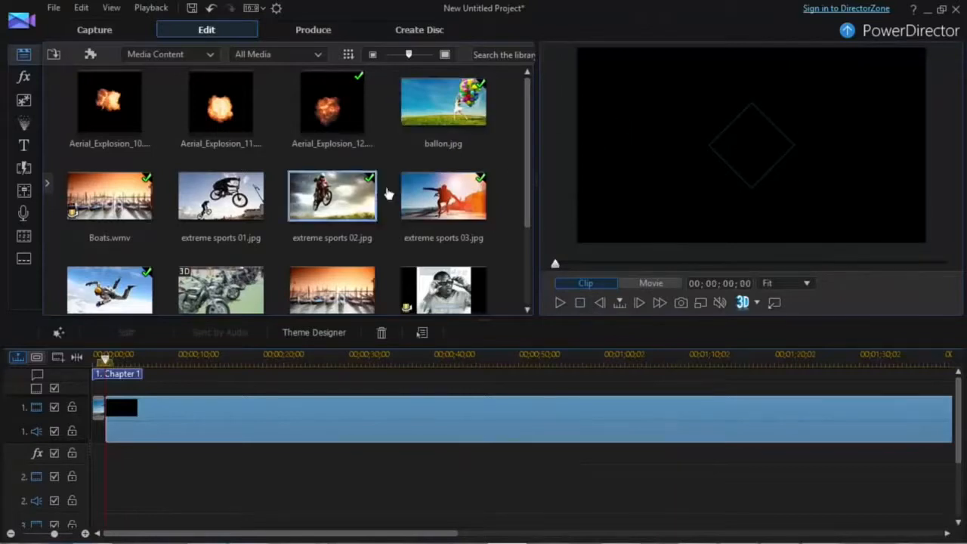
Step: Examine the capture workspace with the TV signal source and return to the editing workspace
left_click(100, 34)
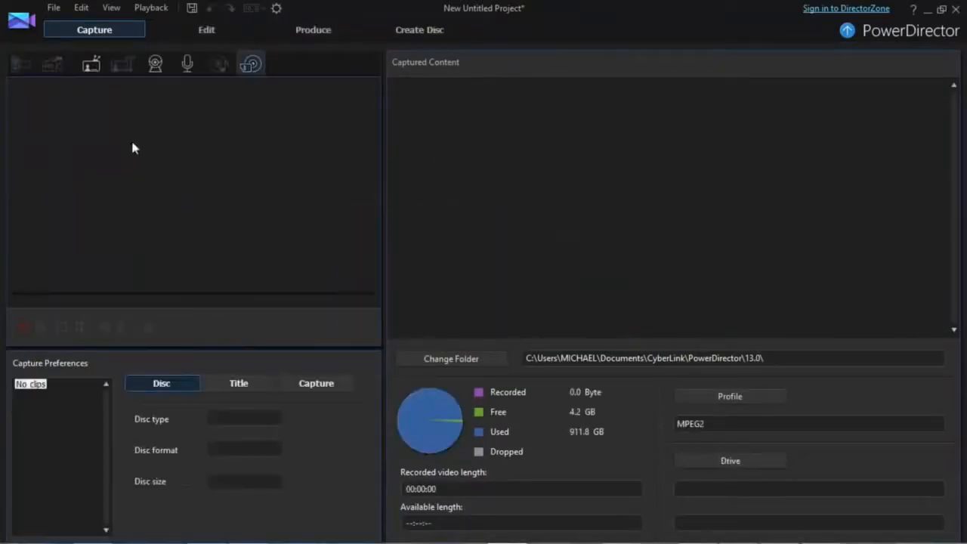
left_click(92, 65)
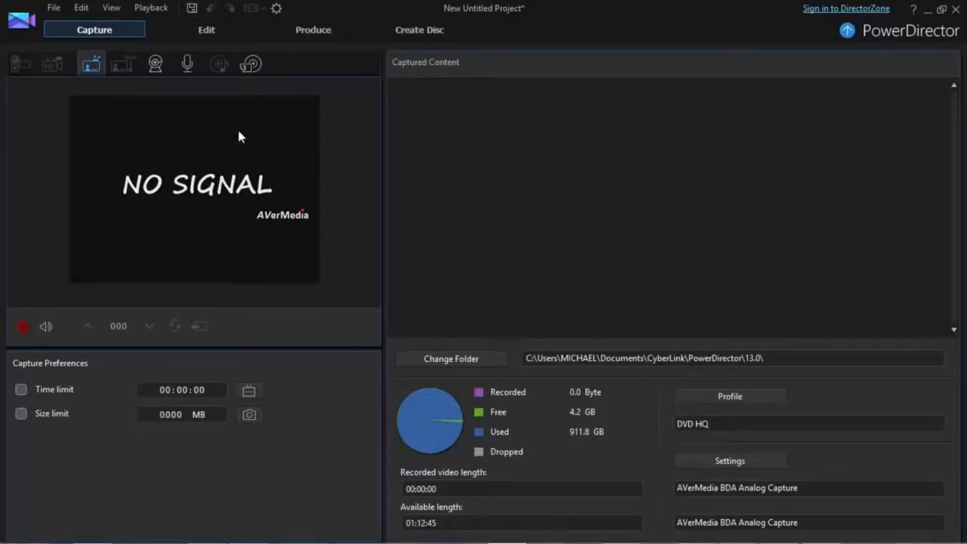
left_click(206, 30)
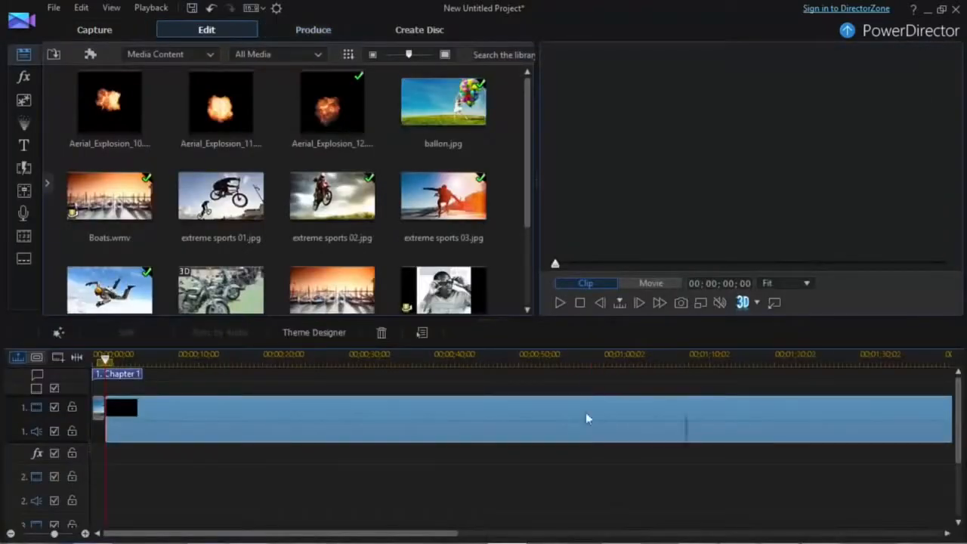
Step: Compare the 2D production settings for MPEG-2, Windows Media, QuickTime, H.264 AVC, XAVC S and audio-only output
left_click(333, 29)
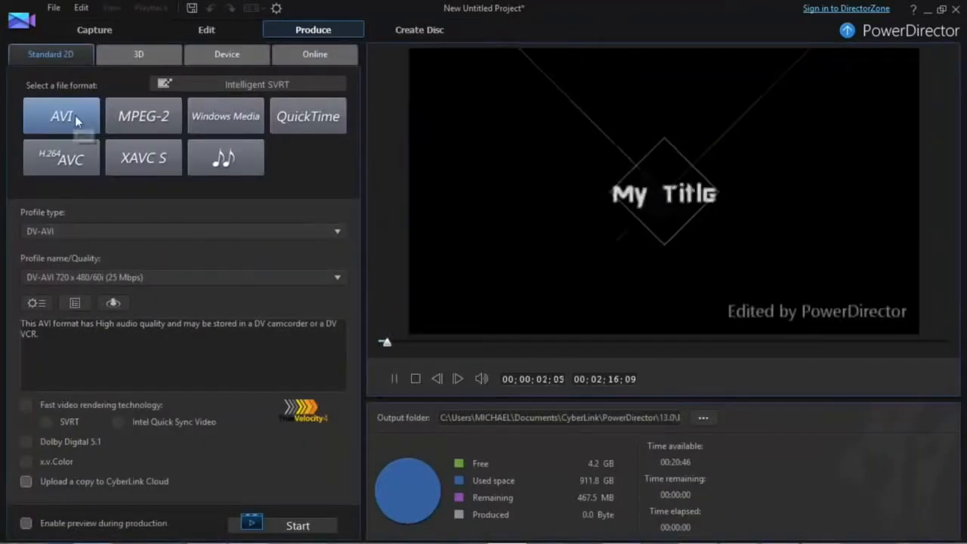
left_click(130, 118)
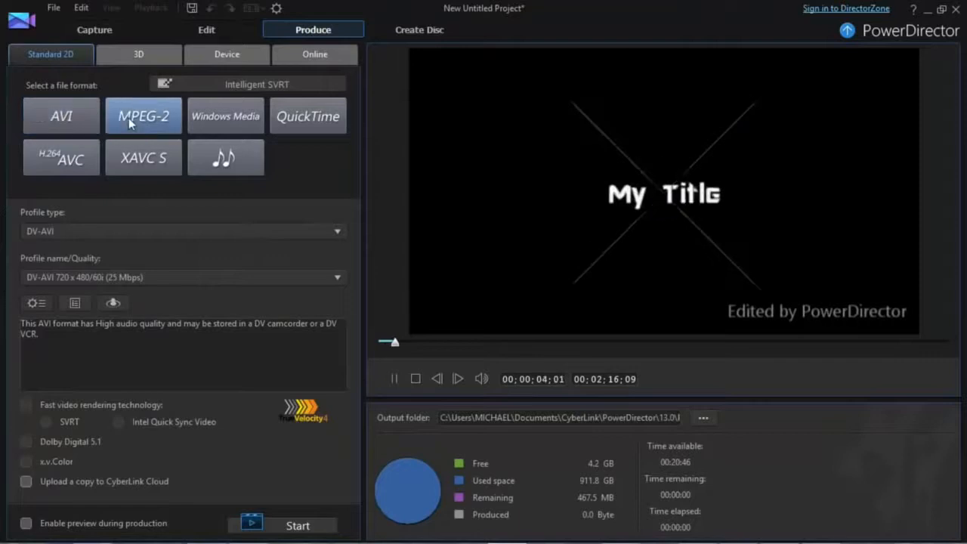
left_click(226, 119)
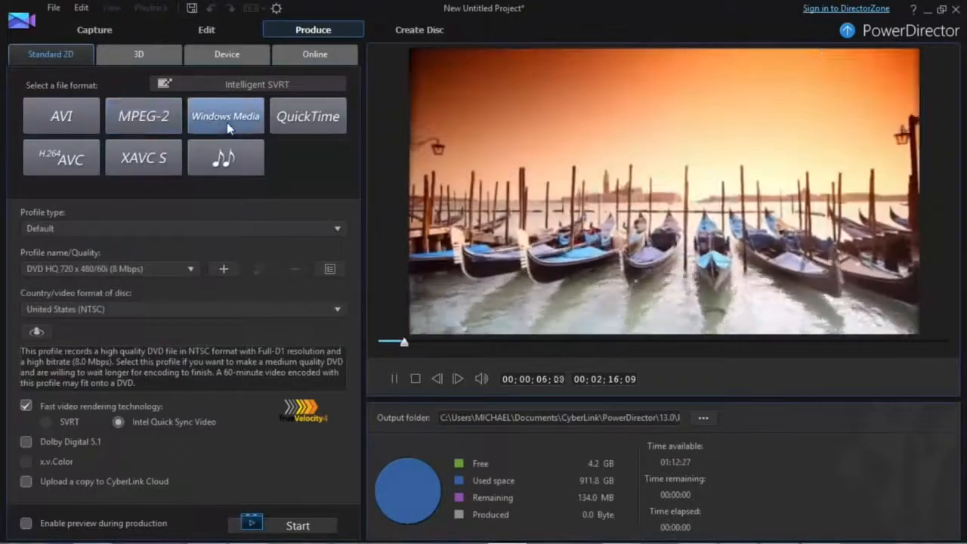
left_click(295, 118)
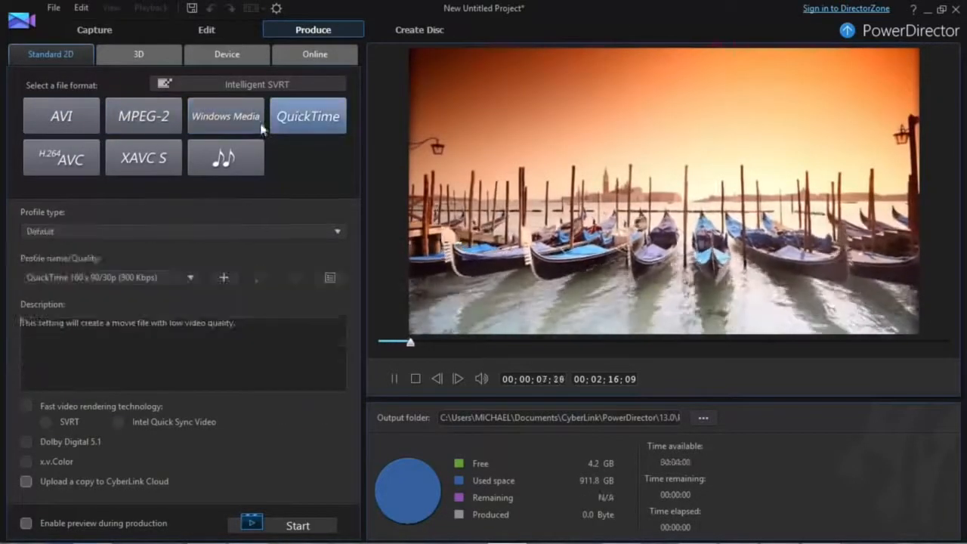
left_click(68, 171)
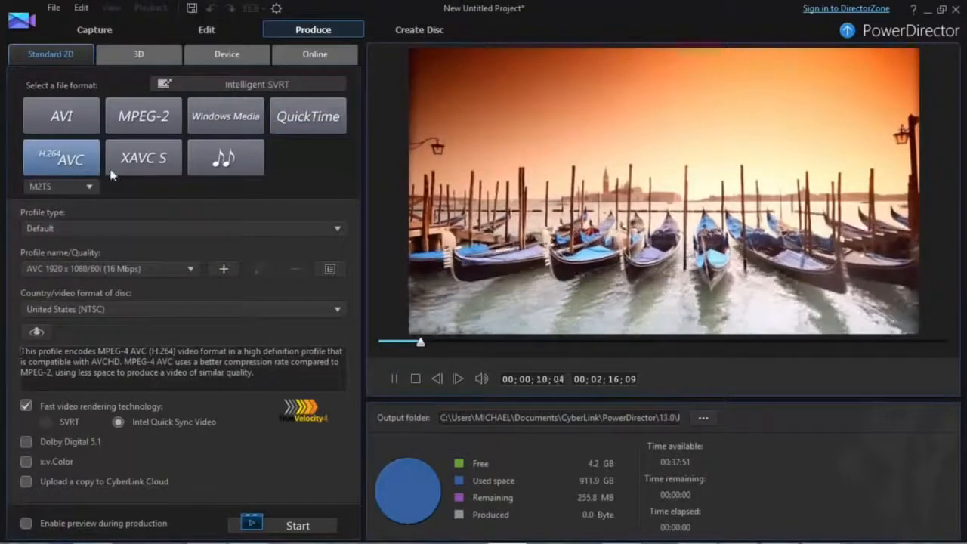
left_click(161, 171)
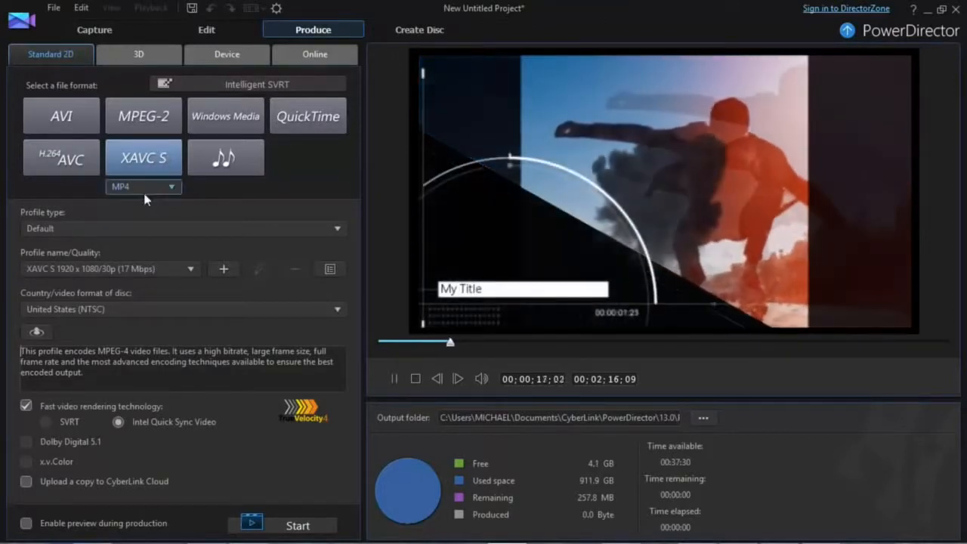
left_click(167, 189)
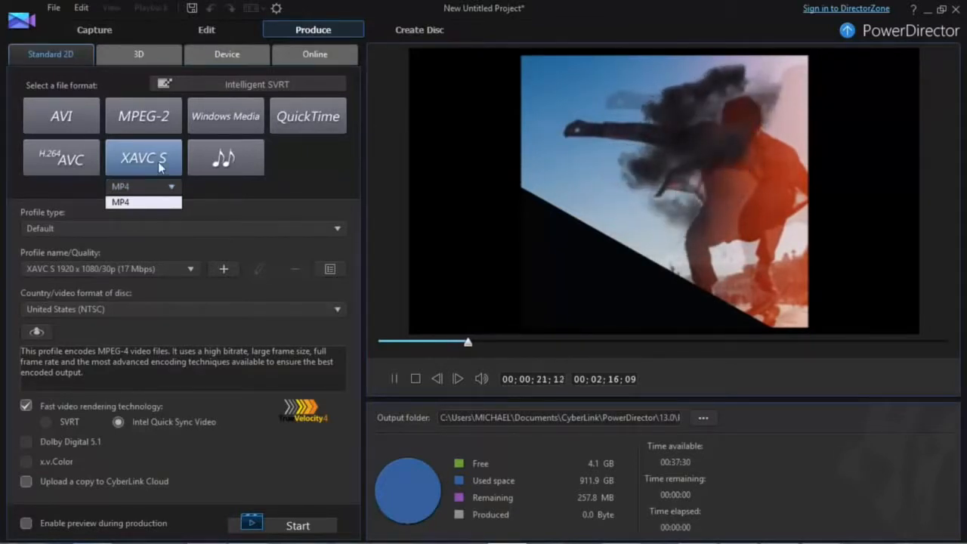
left_click(249, 157)
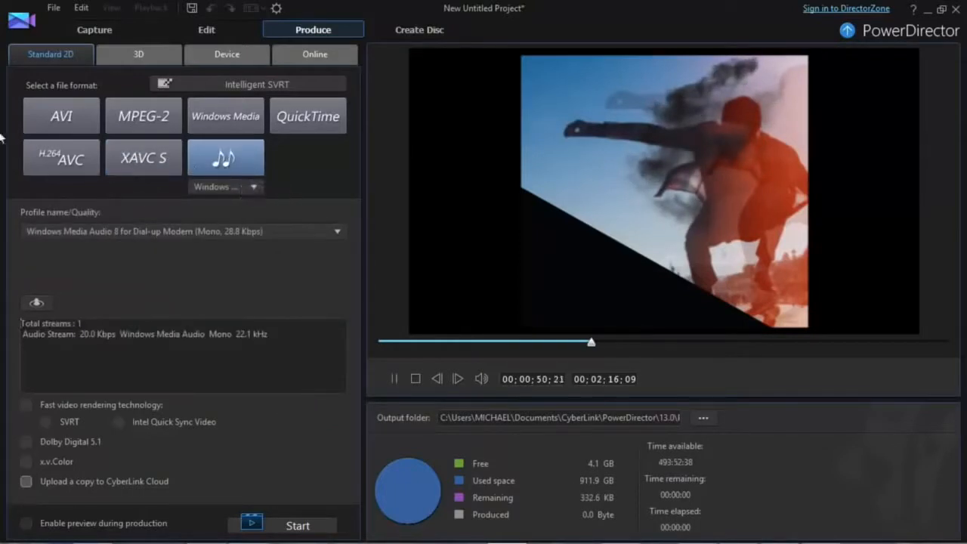
Step: Check the profile types and qualities offered for AVI, and select XAVC S as the output format
left_click(57, 125)
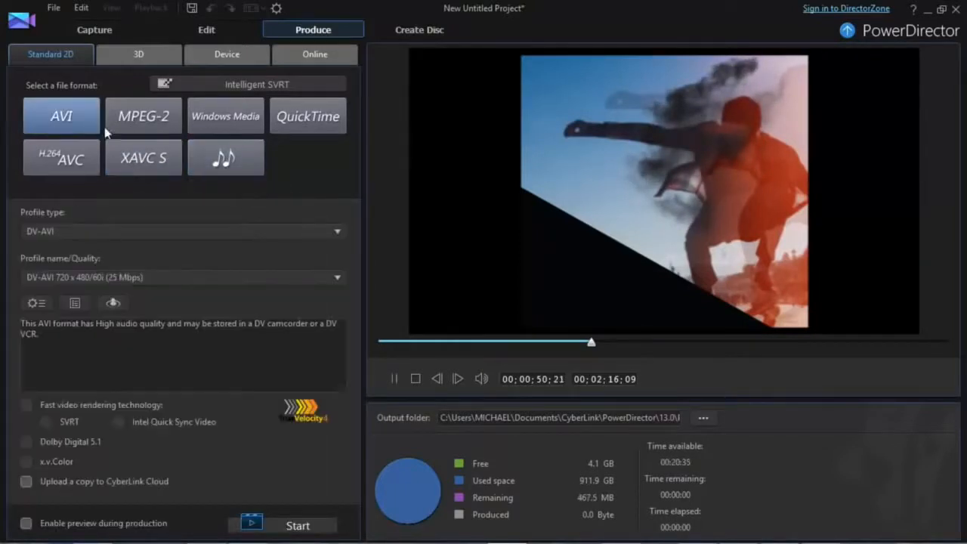
left_click(121, 278)
left_click(121, 293)
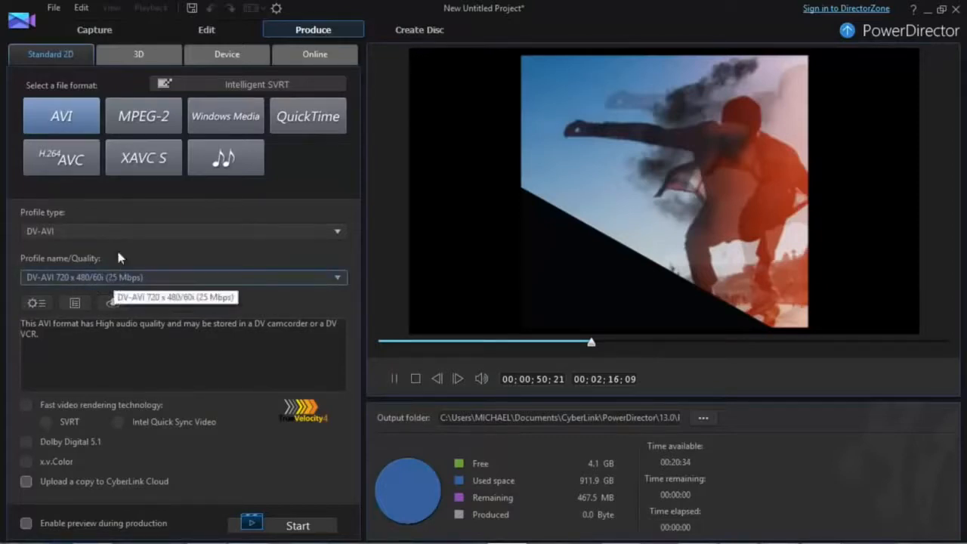
left_click(91, 234)
left_click(90, 244)
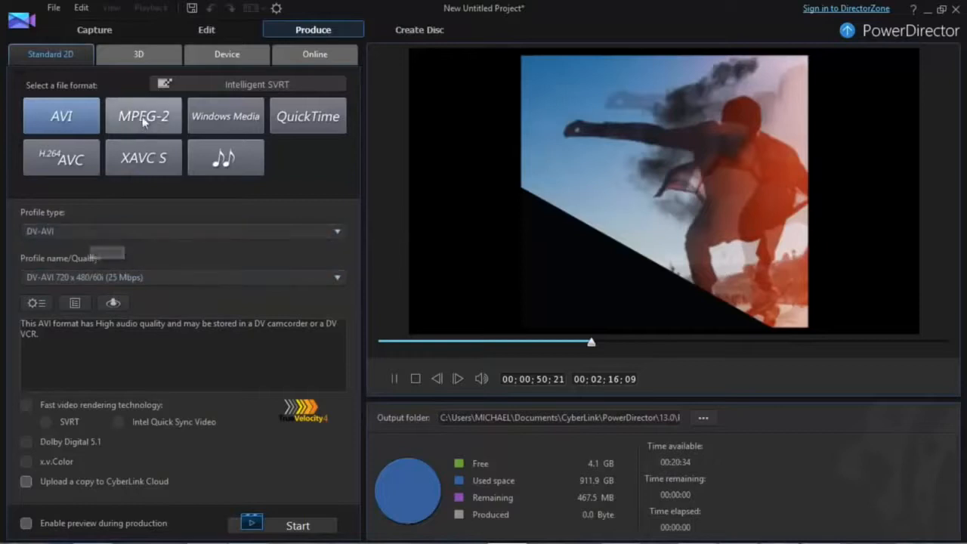
left_click(149, 163)
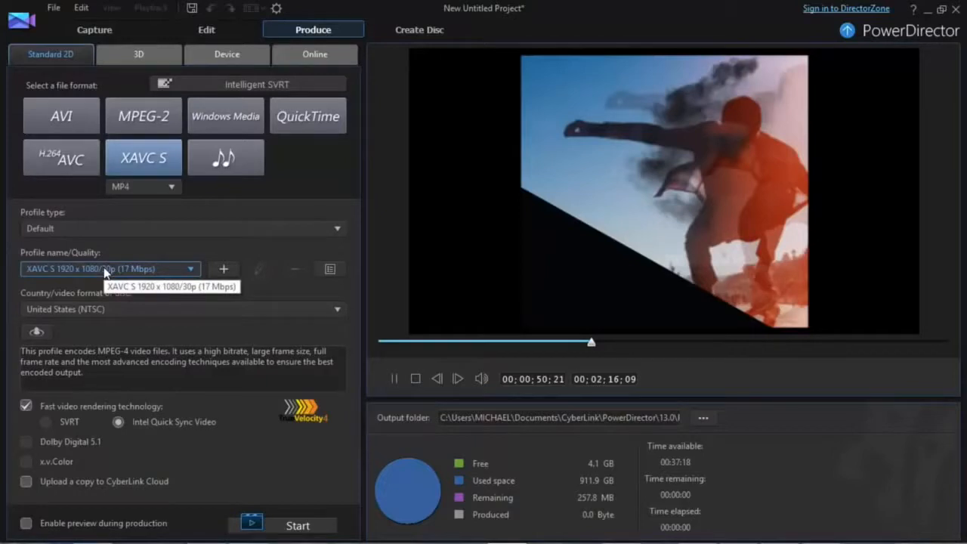
Step: Choose the XAVC S 1280 x 720/60p (24 Mbps) quality profile and set the disc's country/video format to PAL
left_click(105, 270)
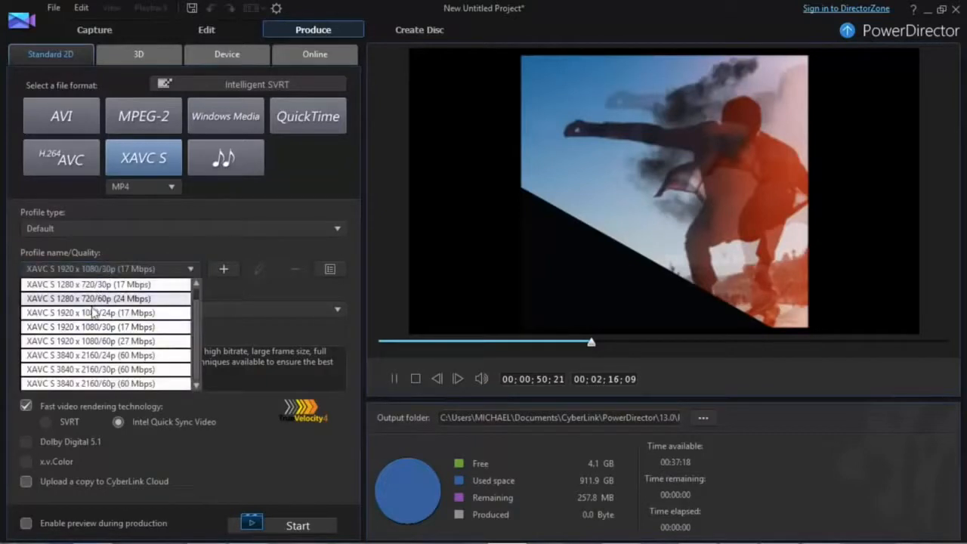
left_click(86, 300)
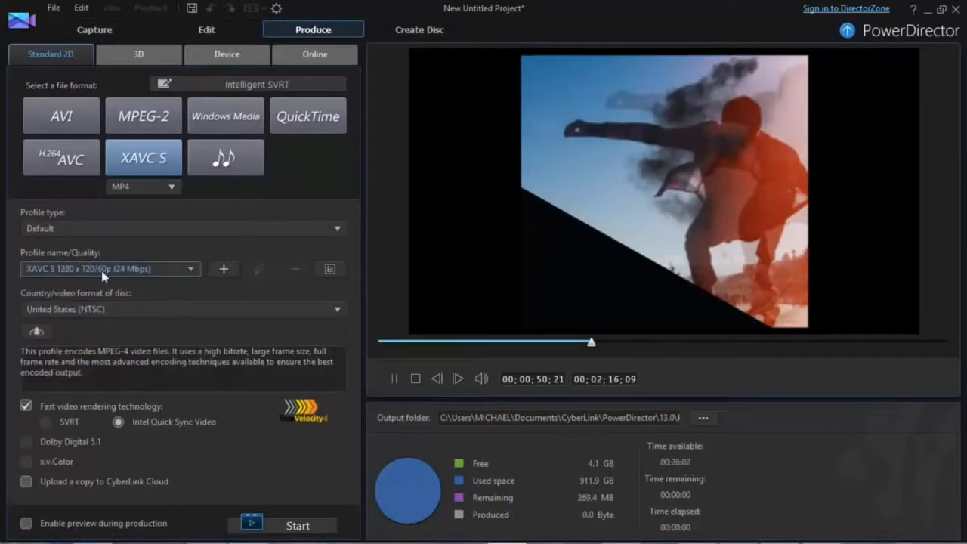
left_click(124, 305)
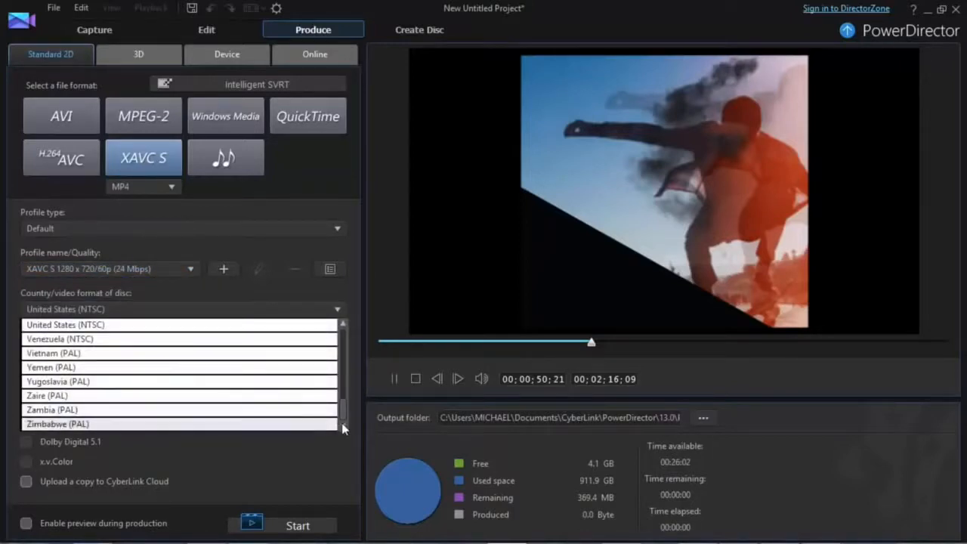
scroll(272, 412, "down", 1)
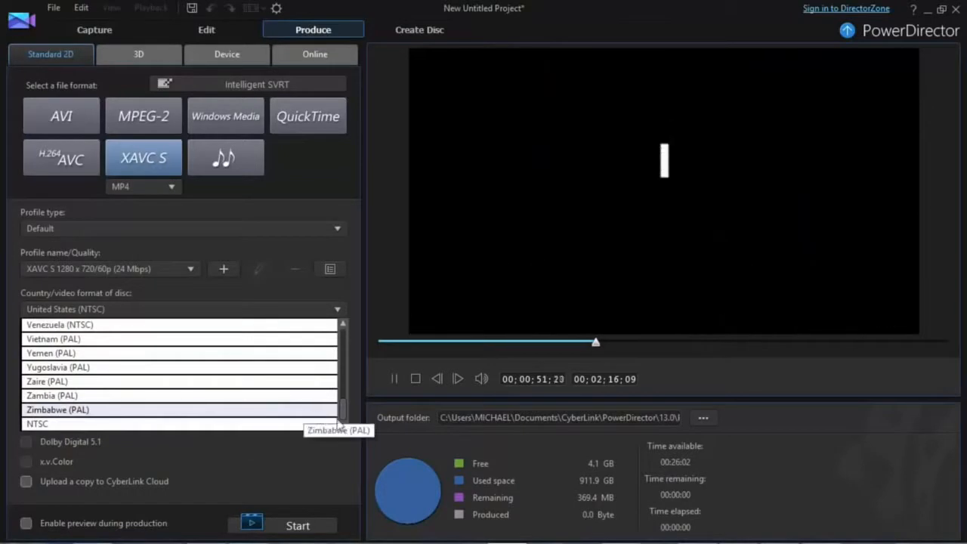
scroll(340, 420, "down", 1)
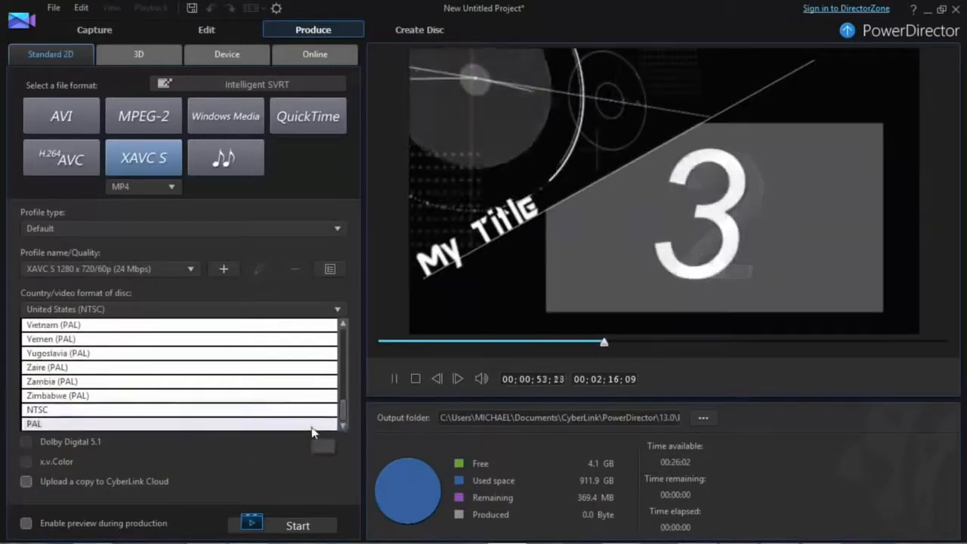
left_click(332, 425)
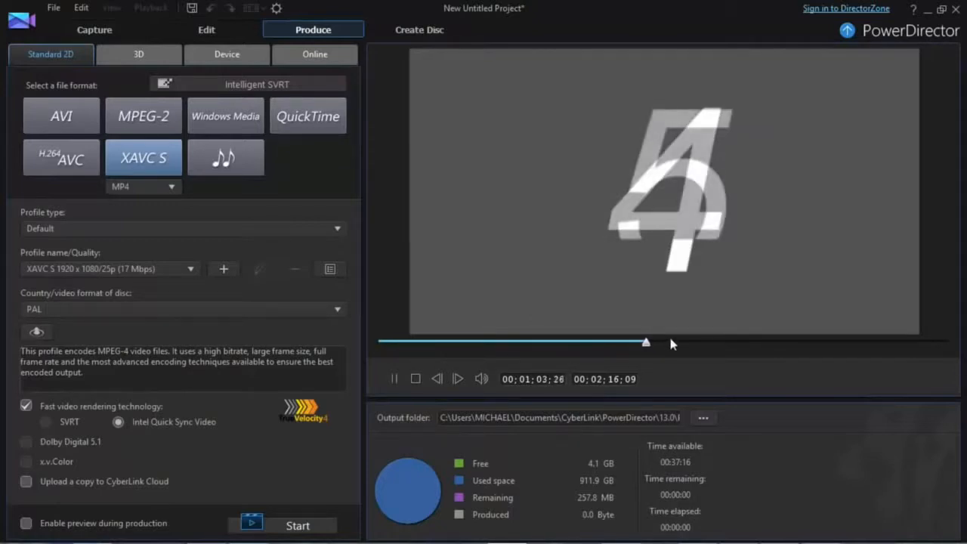
Step: Stop the movie preview, play it briefly from the start and stop it again
left_click(414, 380)
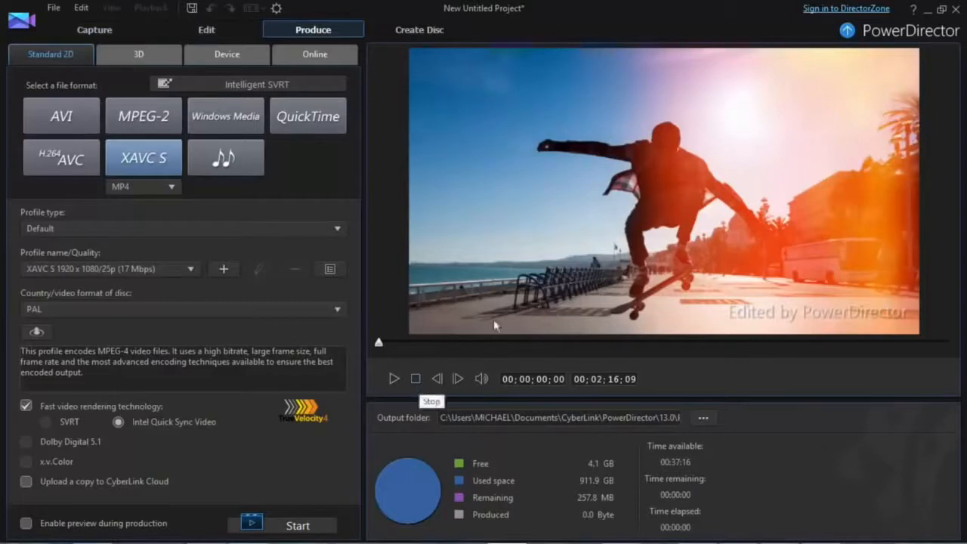
left_click(394, 378)
left_click(415, 379)
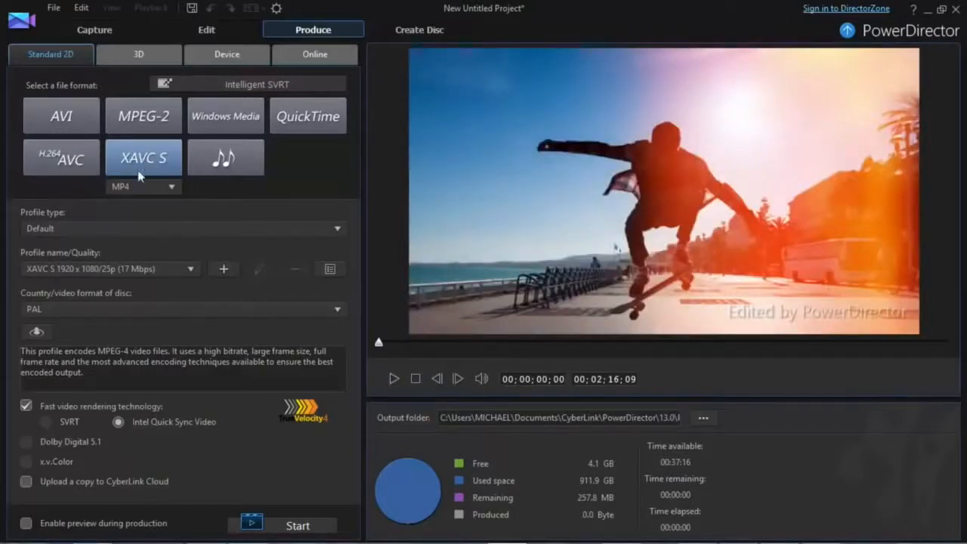
Step: Check the XAVC S container options, keeping MP4, and look at the quality and country/video format settings
left_click(138, 188)
left_click(128, 203)
left_click(97, 311)
left_click(94, 311)
Step: Open Windows Computer Management, inspect the display adapter and its available actions in Device Manager, and return to PowerDirector
key("super+x")
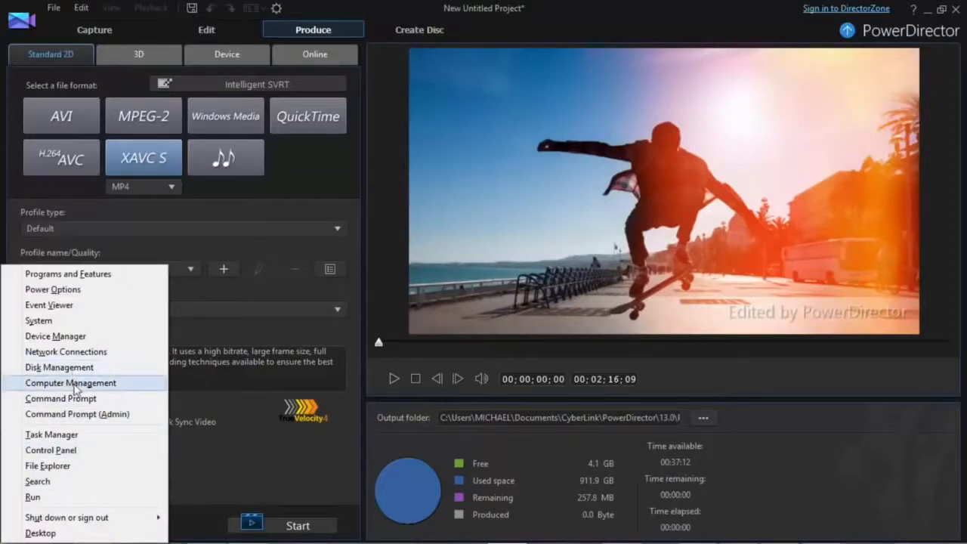
left_click(76, 388)
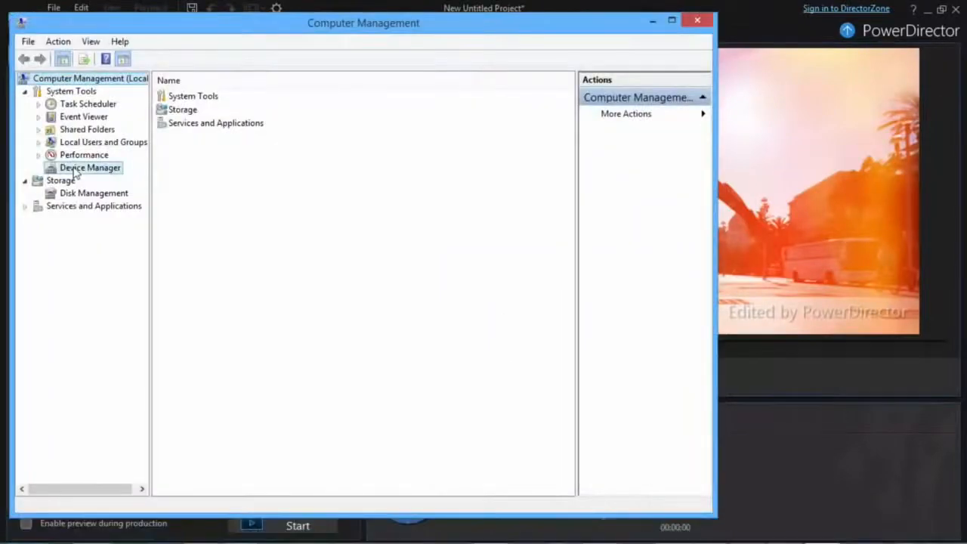
left_click(76, 171)
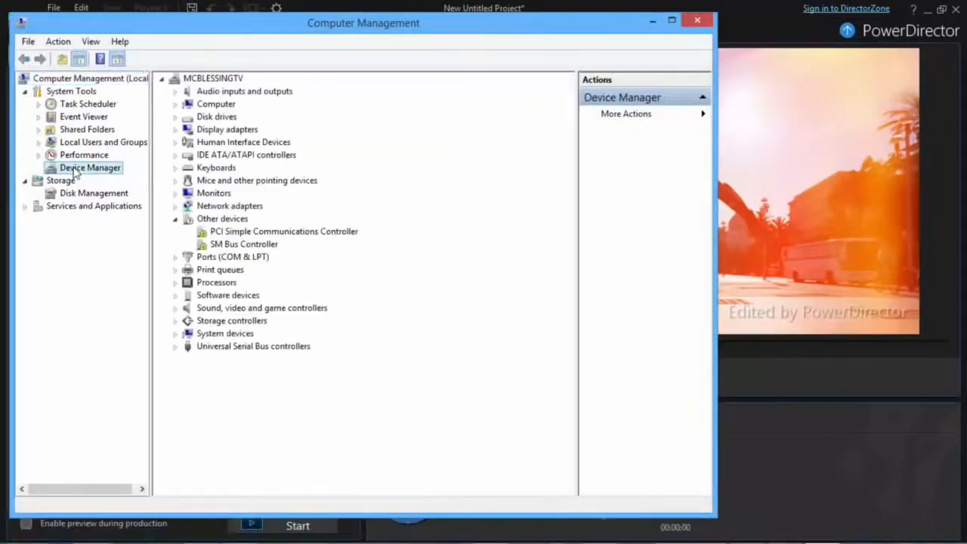
left_click(176, 130)
left_click(226, 142)
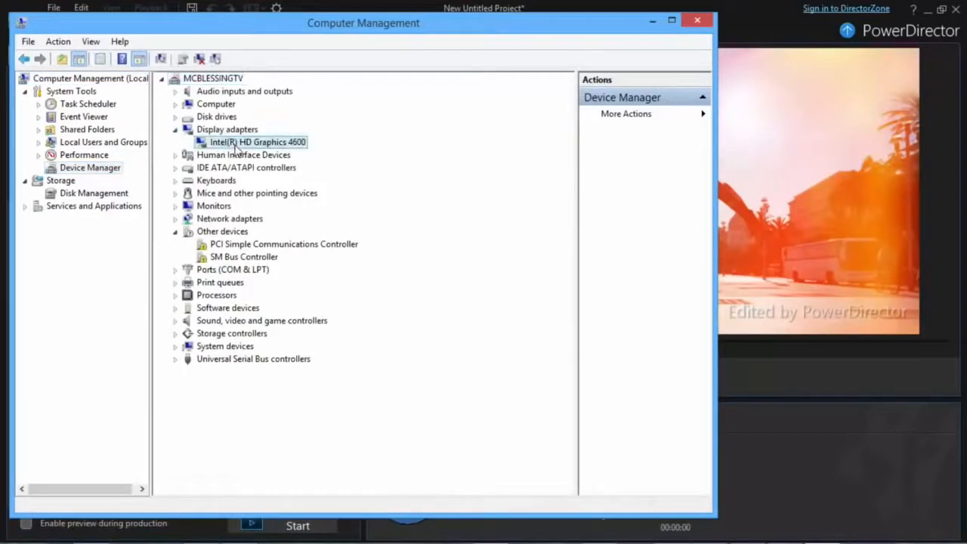
right_click(234, 144)
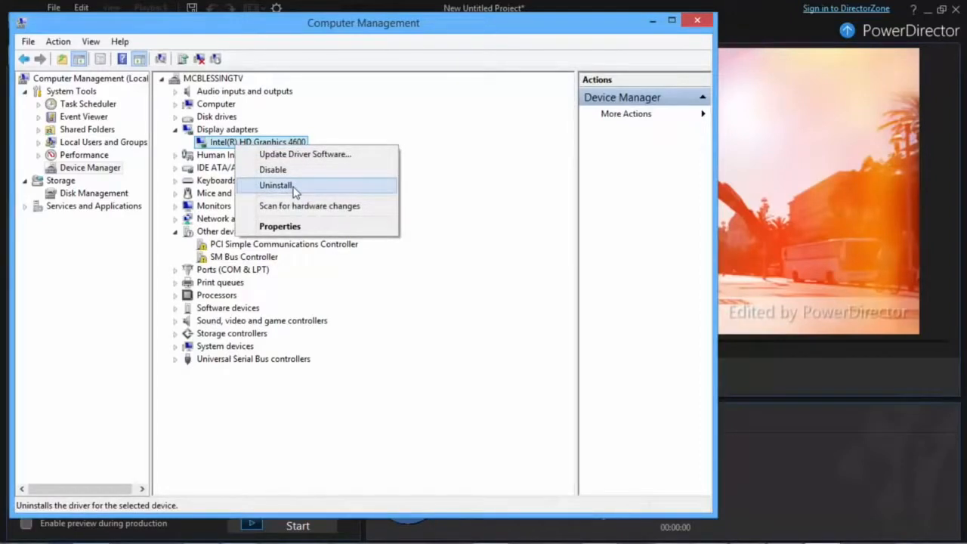
left_click(696, 22)
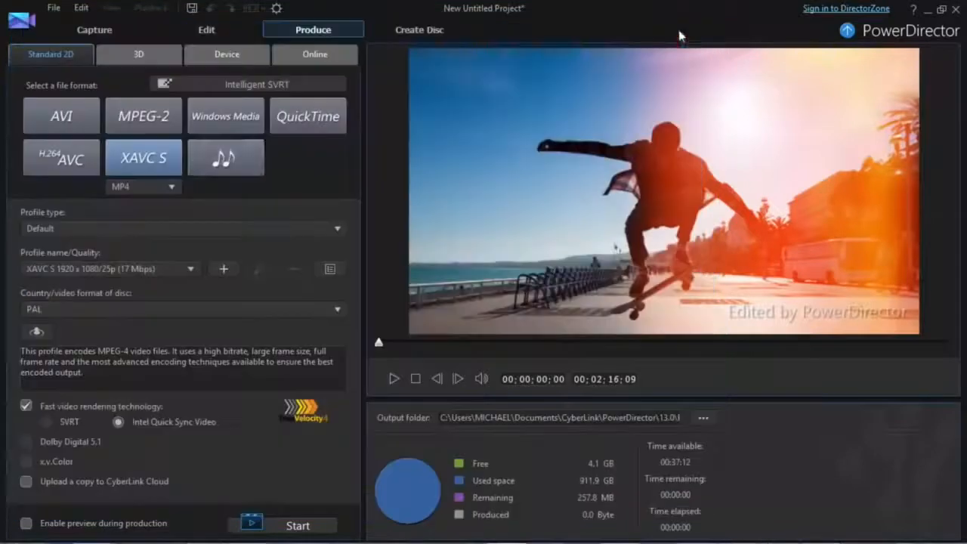
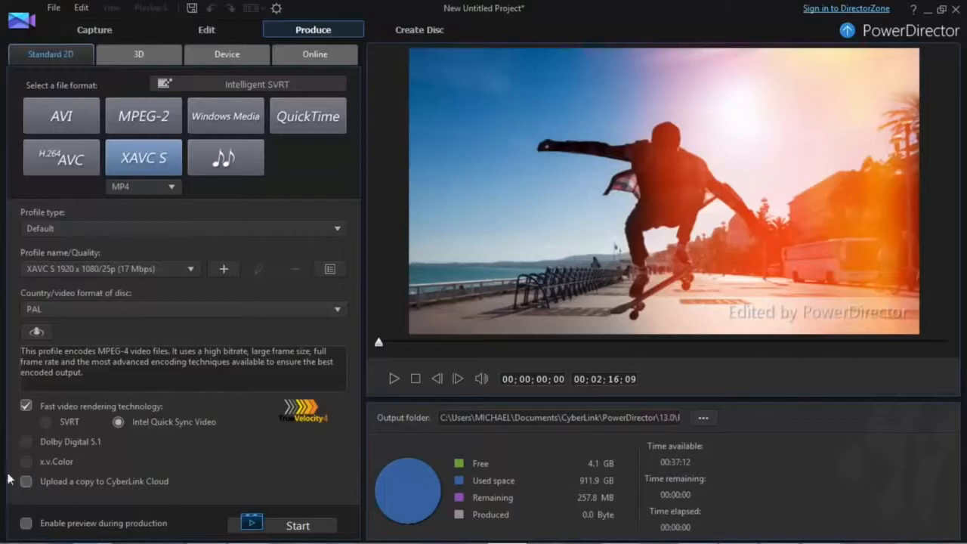
Step: Examine the TrueTheater Surround virtual environments without enabling any, and try the Custom profile type
left_click(38, 332)
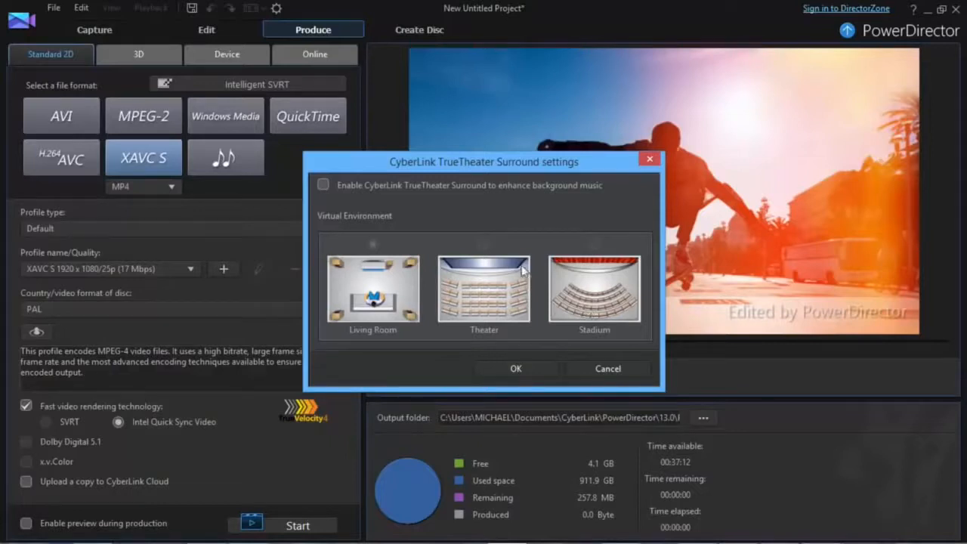
left_click(650, 158)
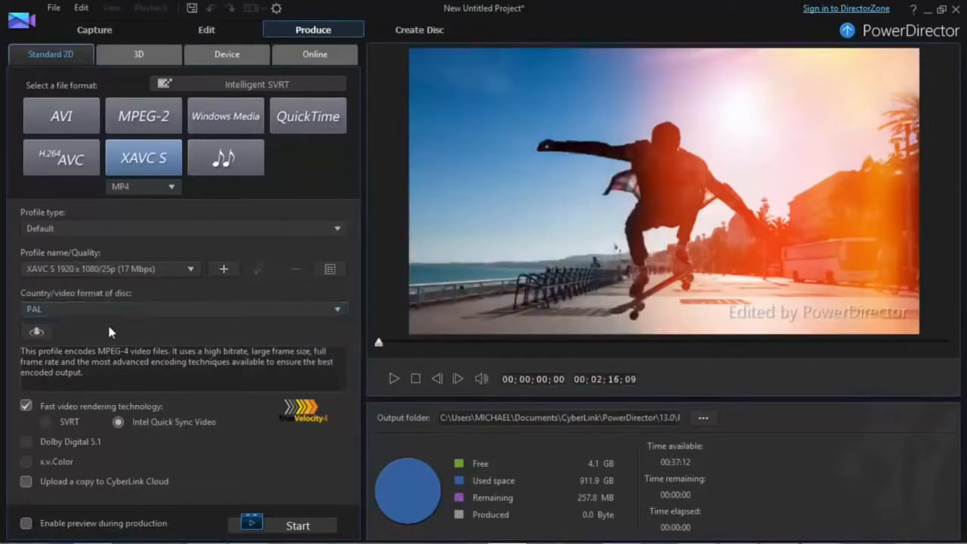
left_click(104, 229)
left_click(74, 258)
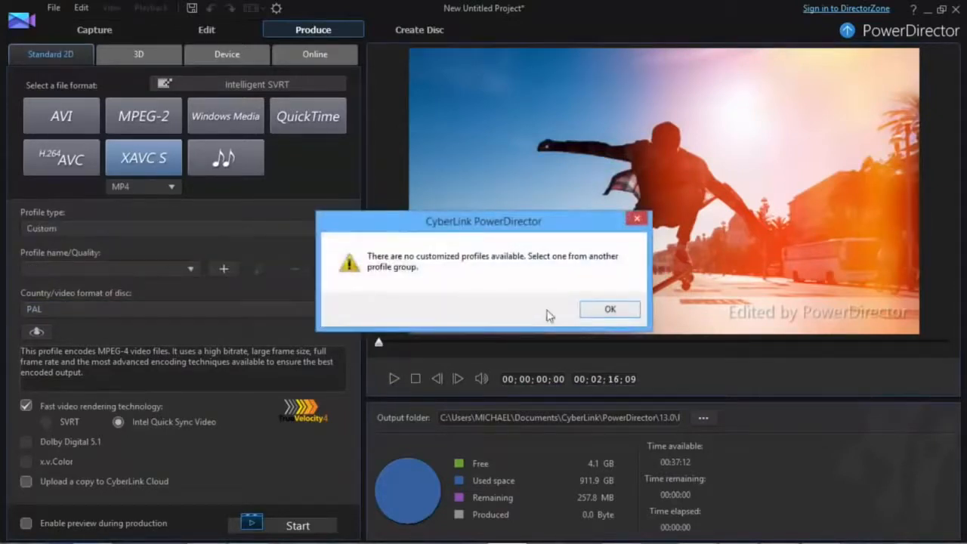
left_click(609, 309)
Step: Browse the XAVC S quality profiles, start a new quality profile and review its video settings
left_click(138, 270)
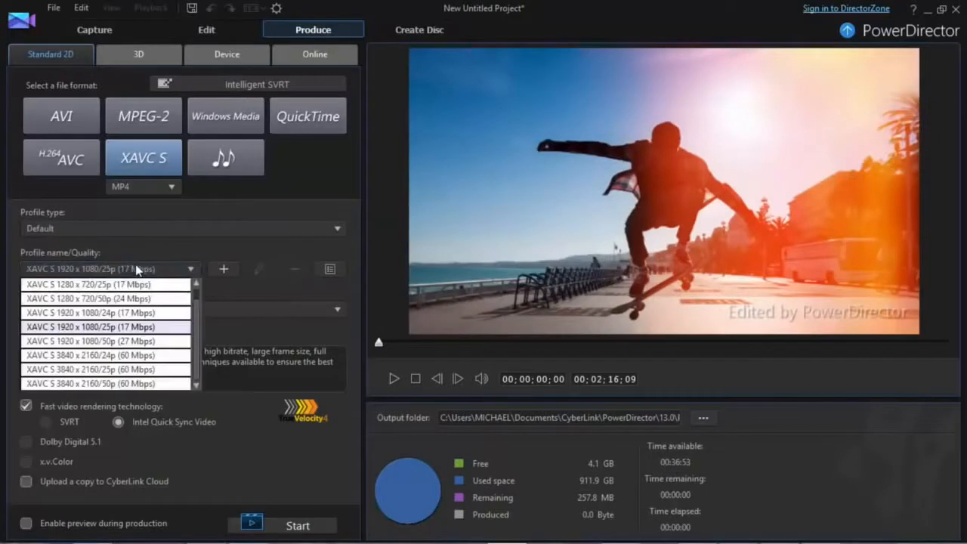
scroll(121, 302, "up", 1)
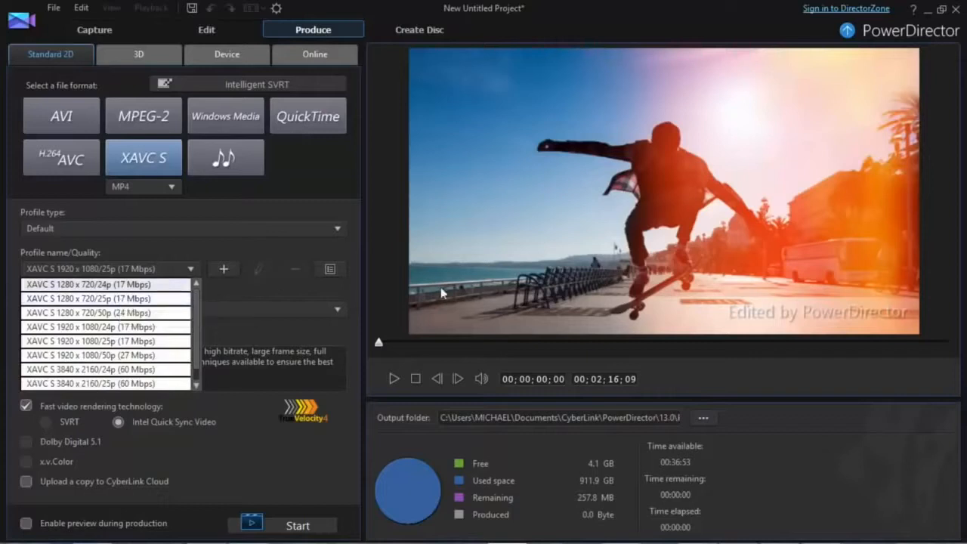
left_click(223, 269)
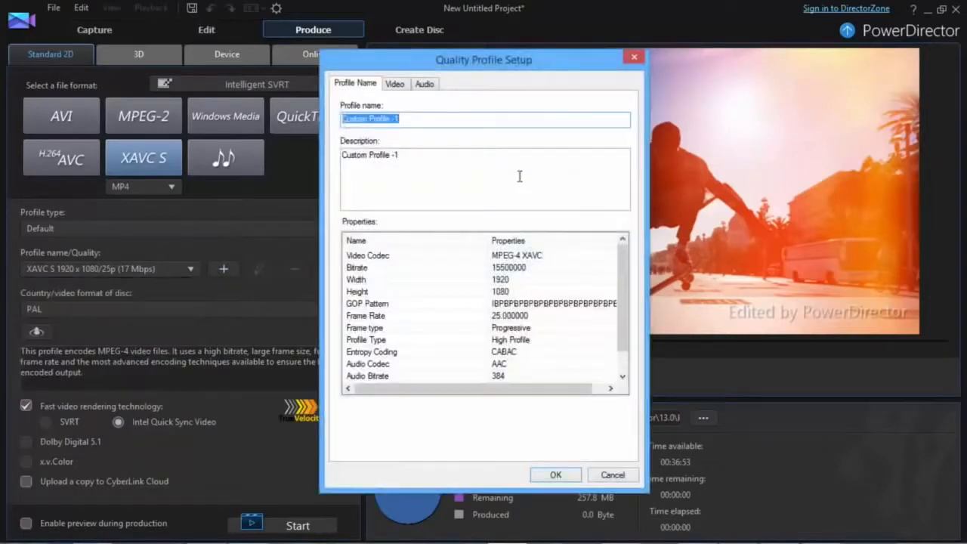
left_click(395, 84)
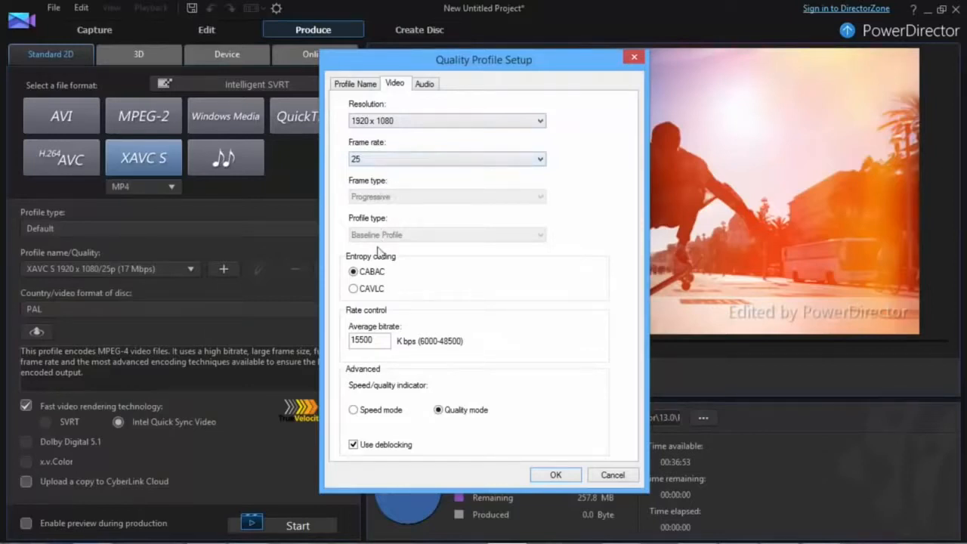
Step: Review the new profile's audio compression, channel and compression rate options, and save it under its default name with unchanged settings
left_click(424, 84)
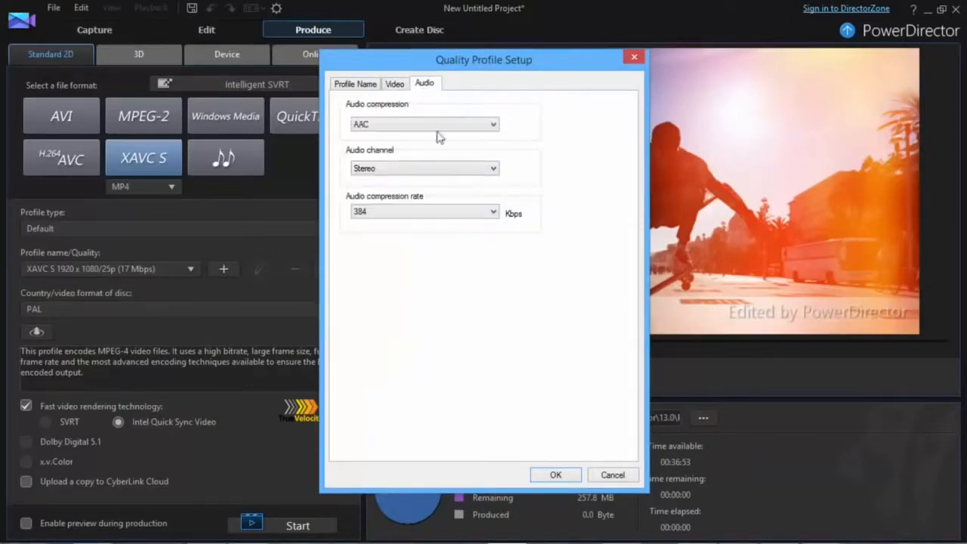
left_click(415, 165)
left_click(415, 165)
left_click(416, 121)
left_click(416, 121)
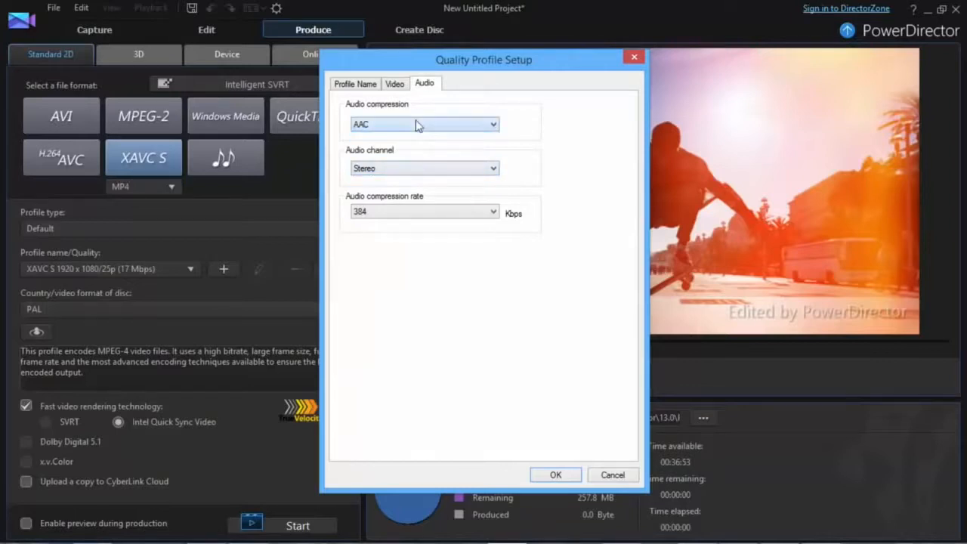
left_click(391, 212)
left_click(386, 87)
left_click(371, 86)
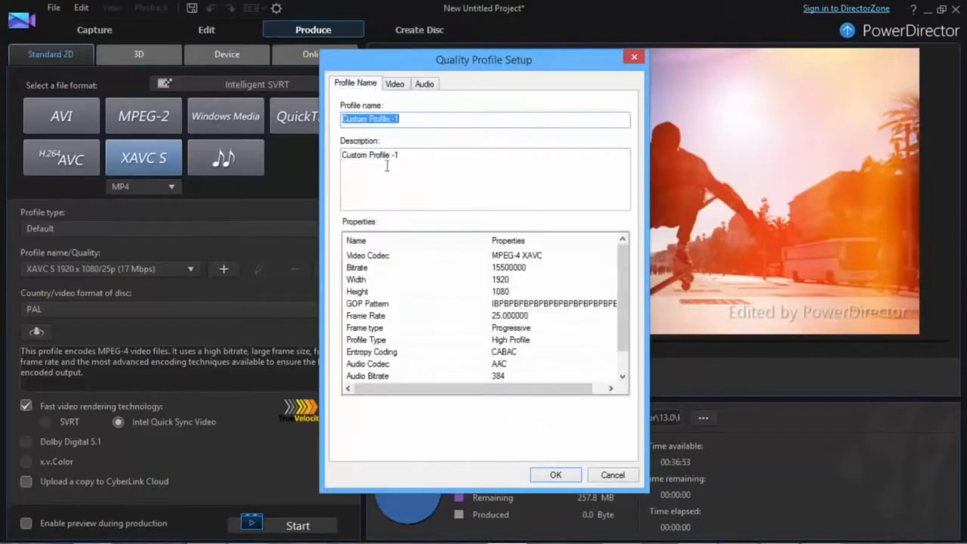
left_click(555, 475)
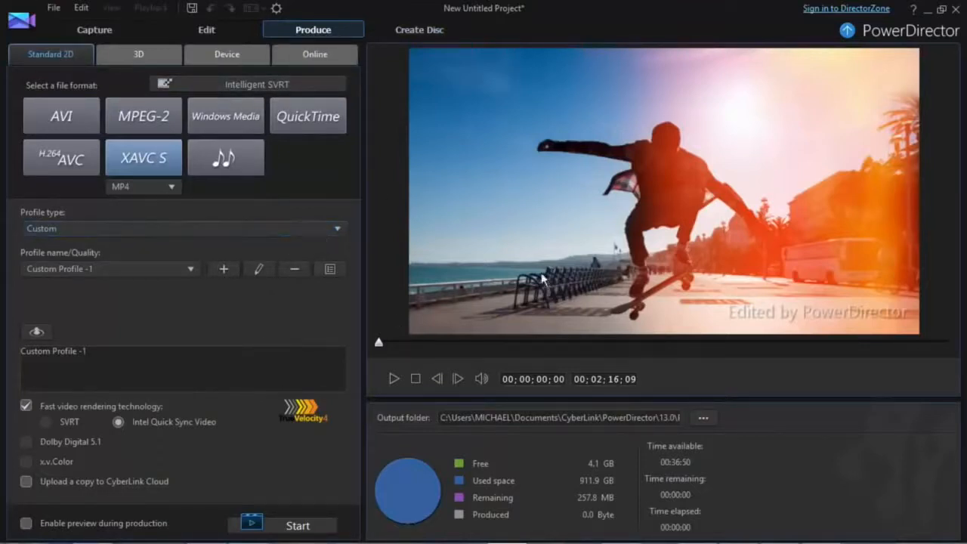
Step: Switch to the disc creation workspace and try selecting the "My Videos" title and "Play" text on the disc menu
left_click(417, 33)
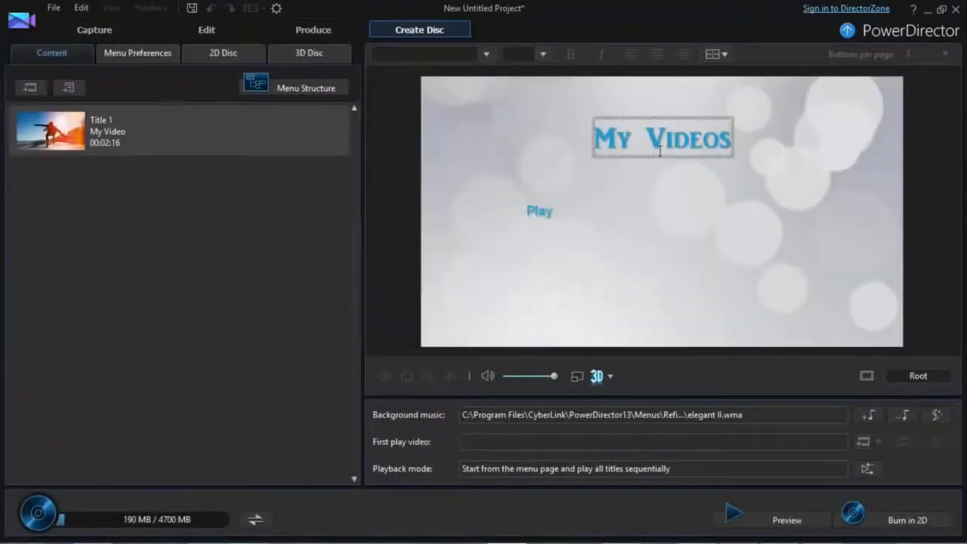
left_click(683, 140)
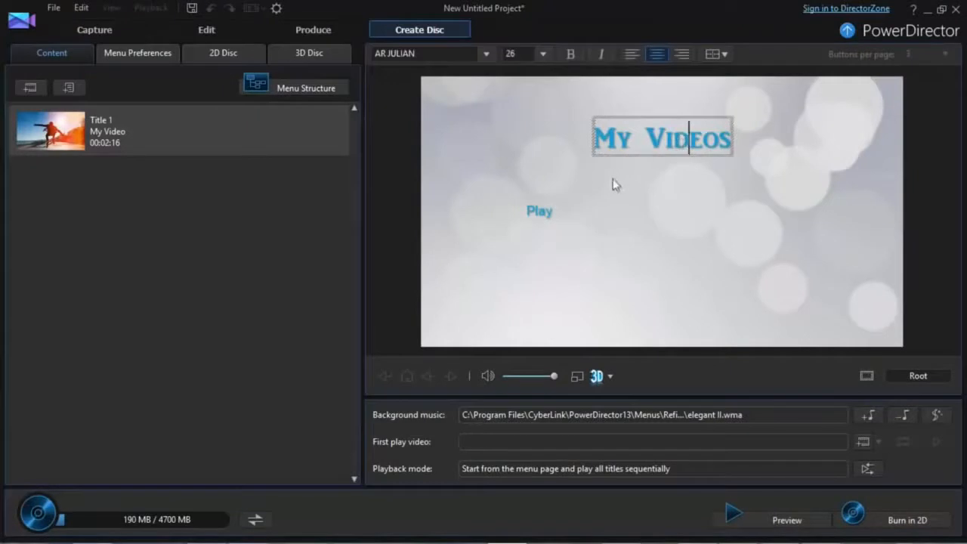
left_click(546, 216)
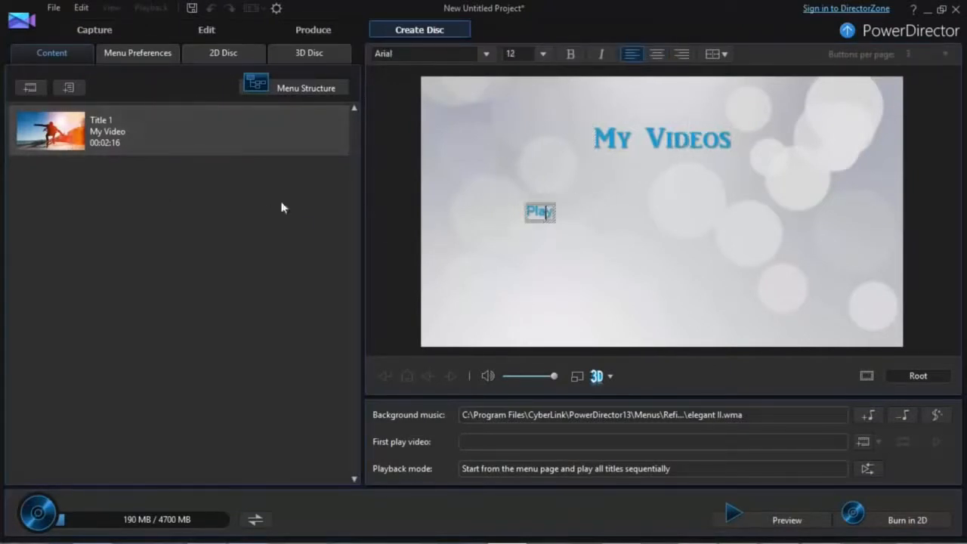
Step: Preview the Around the World and Baby Room disc menu templates without applying either one
left_click(117, 55)
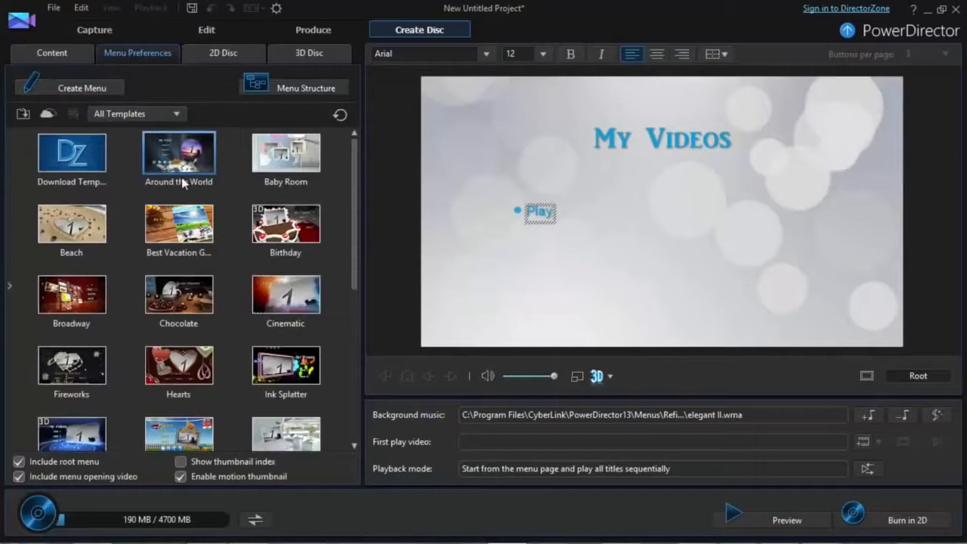
left_click(181, 176)
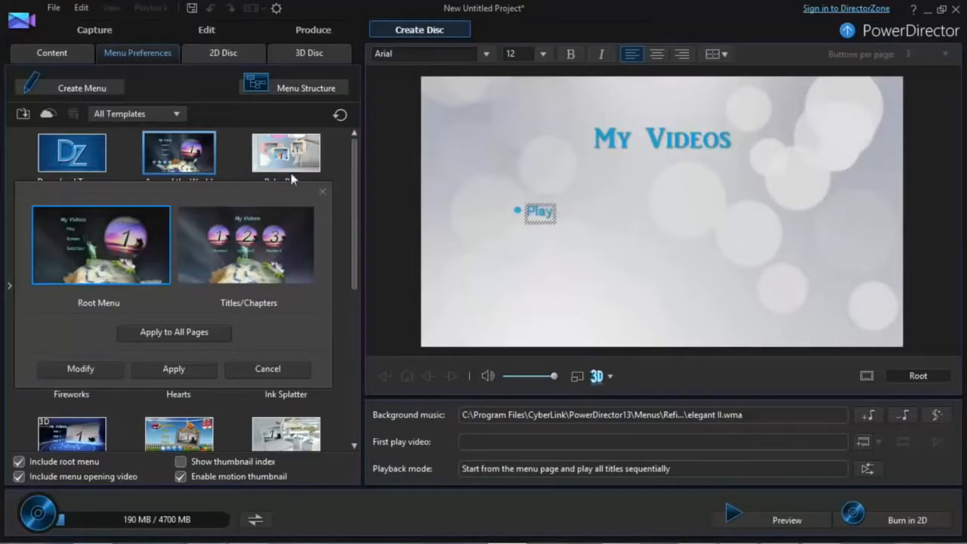
left_click(322, 192)
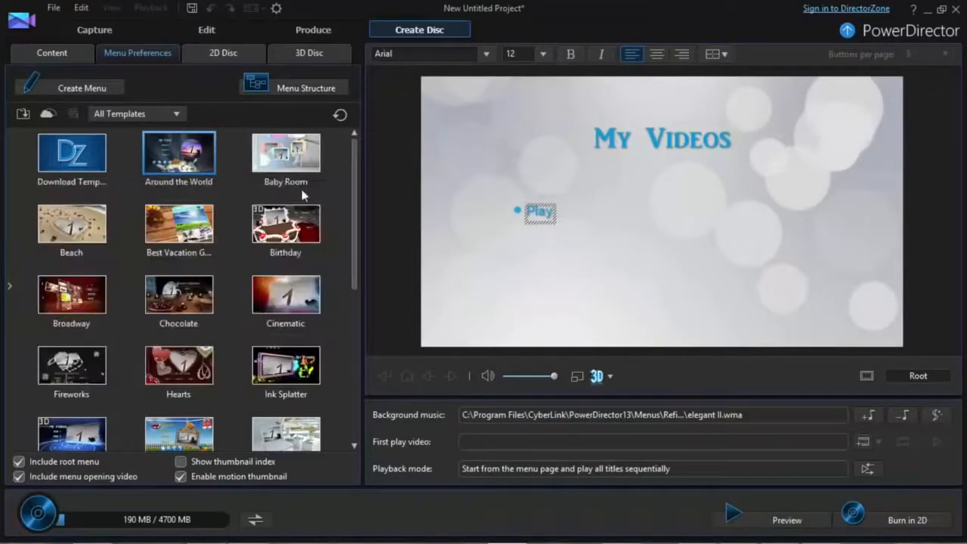
left_click(284, 159)
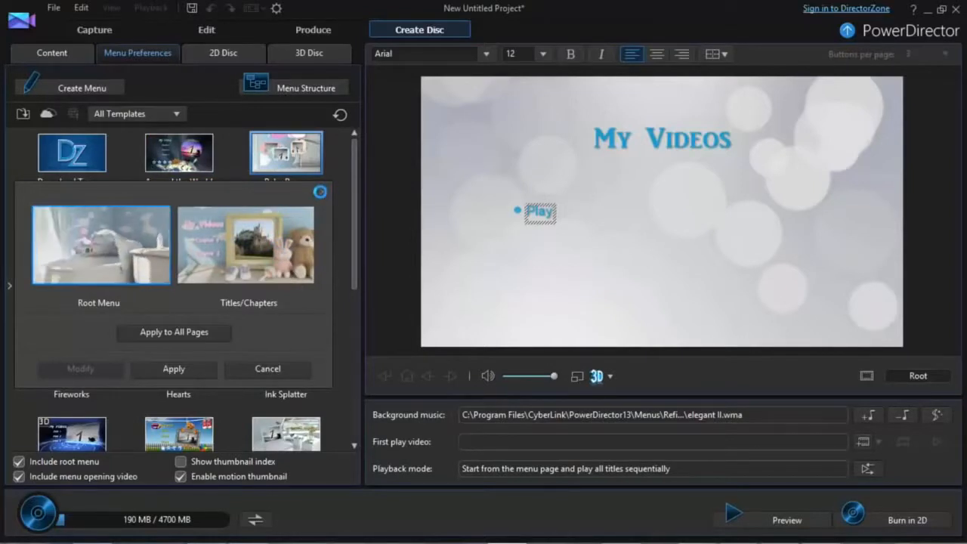
left_click(320, 192)
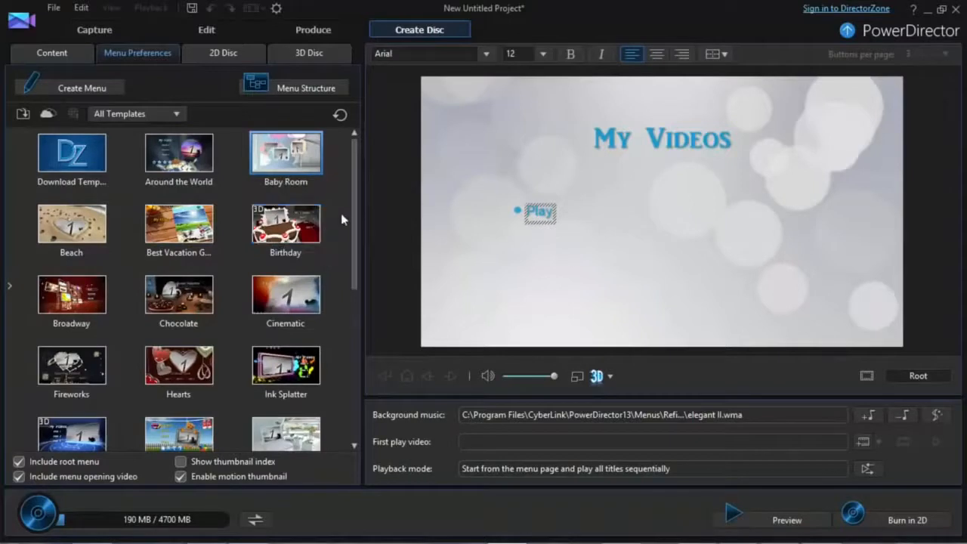
Step: Look through the remaining disc menu templates and the fonts offered for the menu's Play text, keeping the current font
scroll(346, 234, "down", 2)
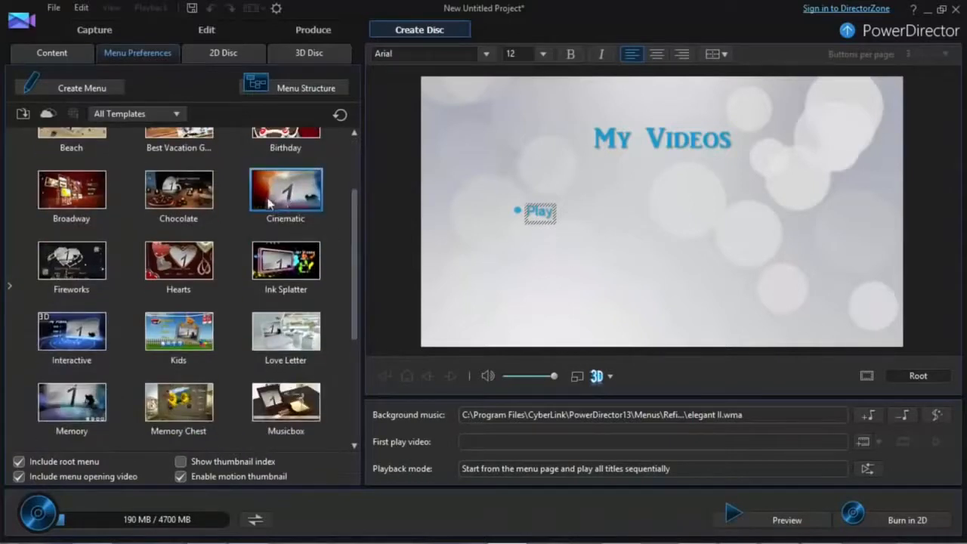
left_click_drag(354, 277, 353, 276)
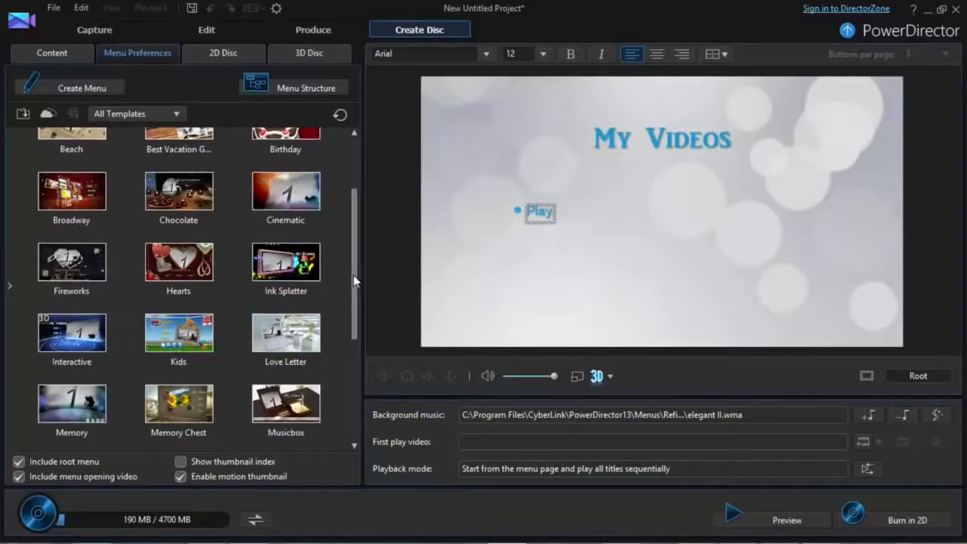
scroll(349, 291, "down", 3)
scroll(349, 294, "down", 1)
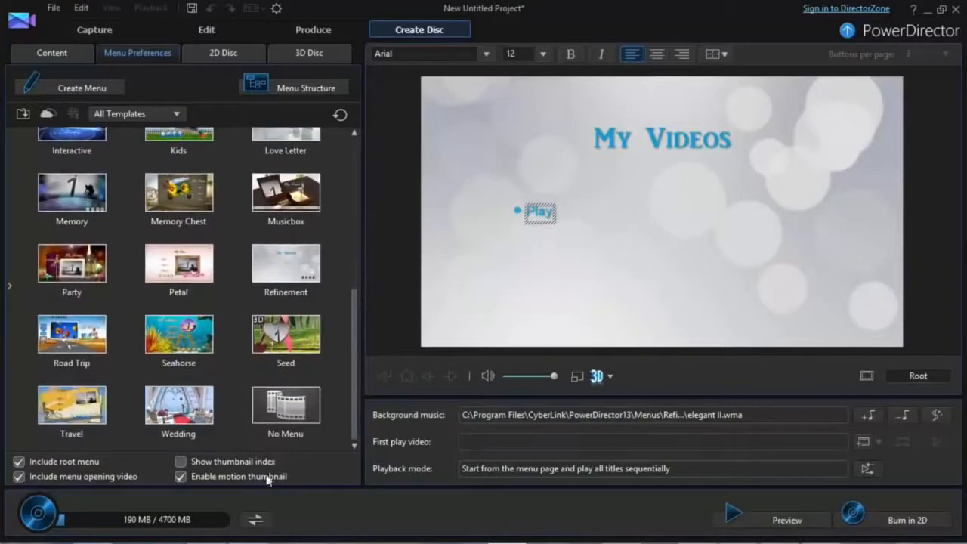
left_click_drag(355, 341, 355, 201)
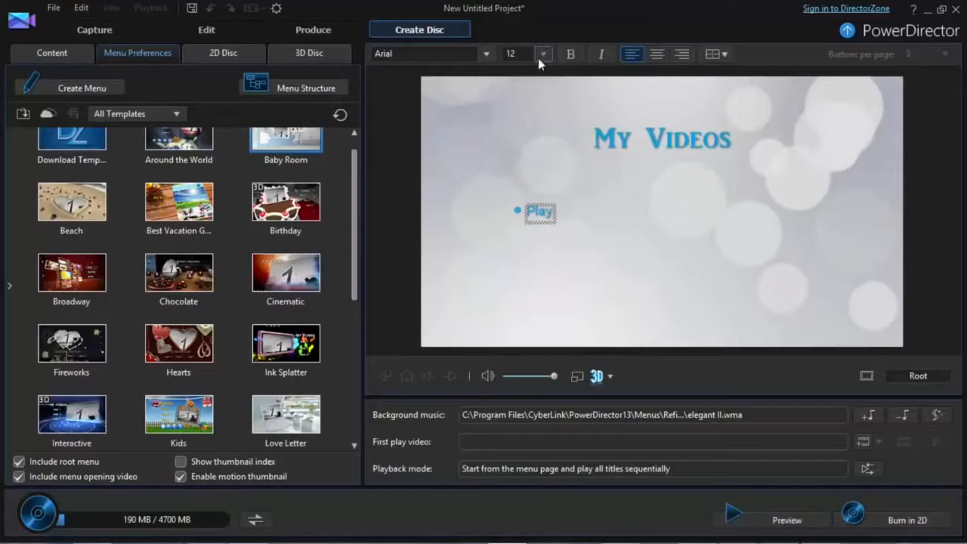
left_click(485, 54)
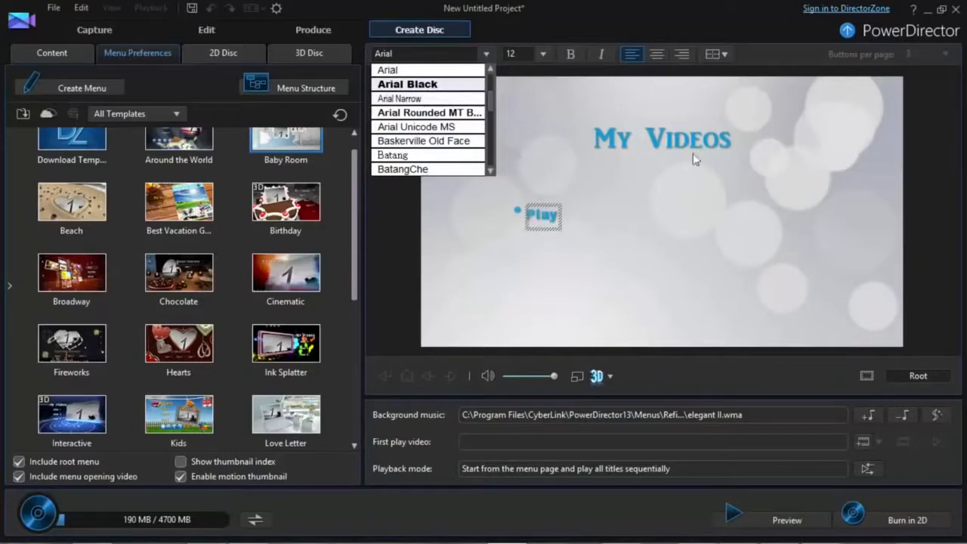
left_click(479, 39)
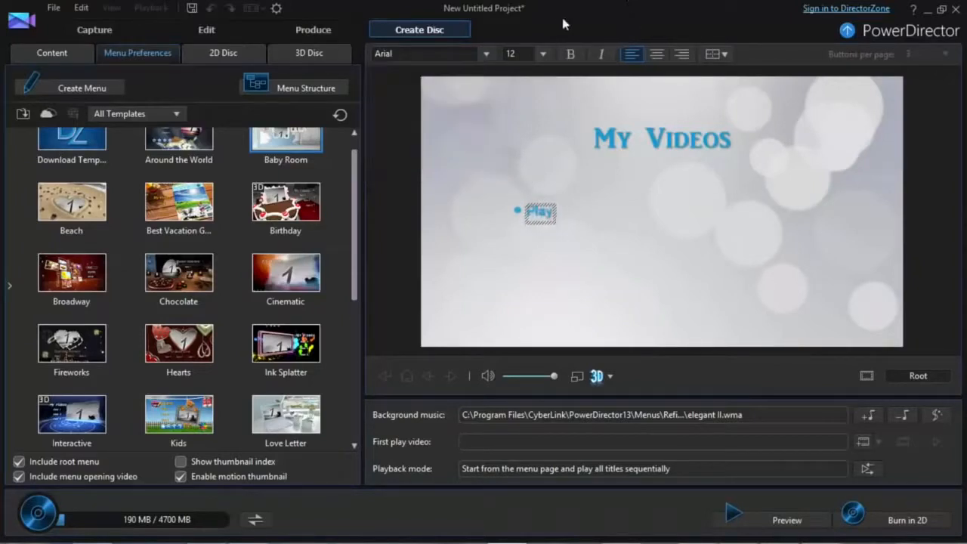
Step: Return to the production workspace and choose the Default profile type with XAVC S 1920 x 1080/24p (17 Mbps) quality
left_click(322, 30)
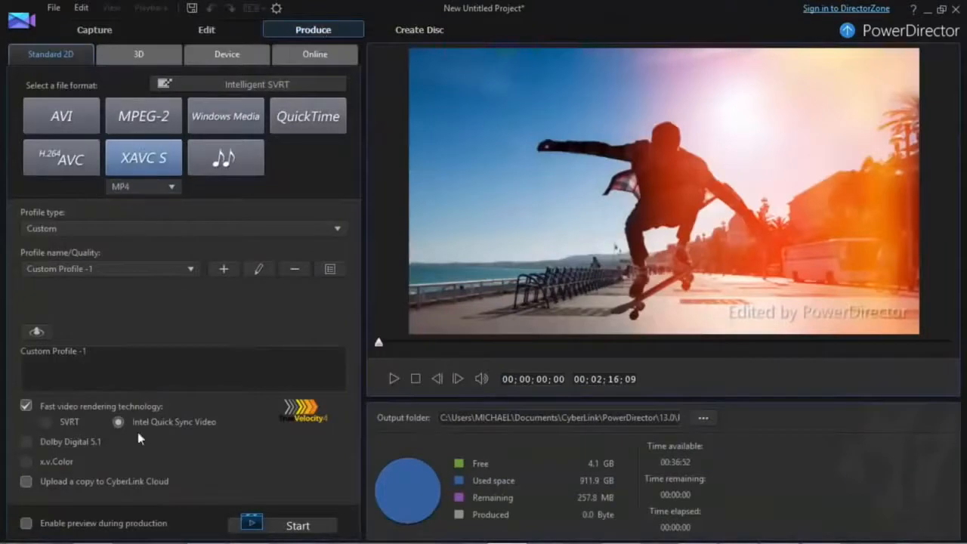
left_click(155, 271)
left_click(109, 231)
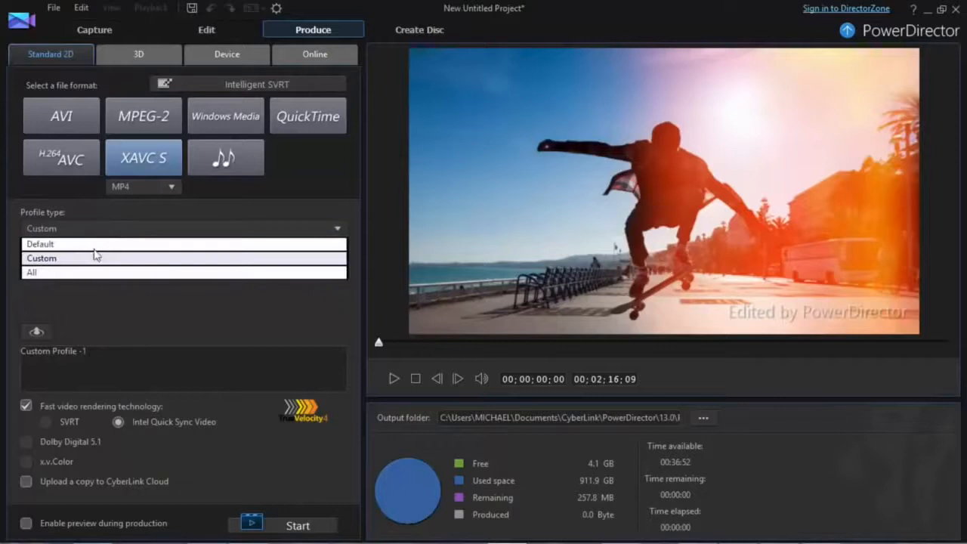
left_click(68, 244)
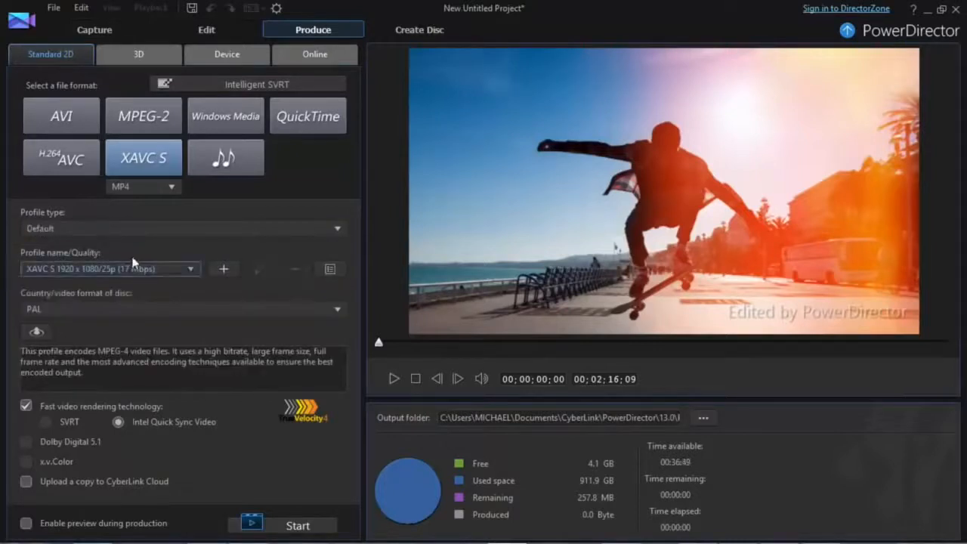
left_click(131, 270)
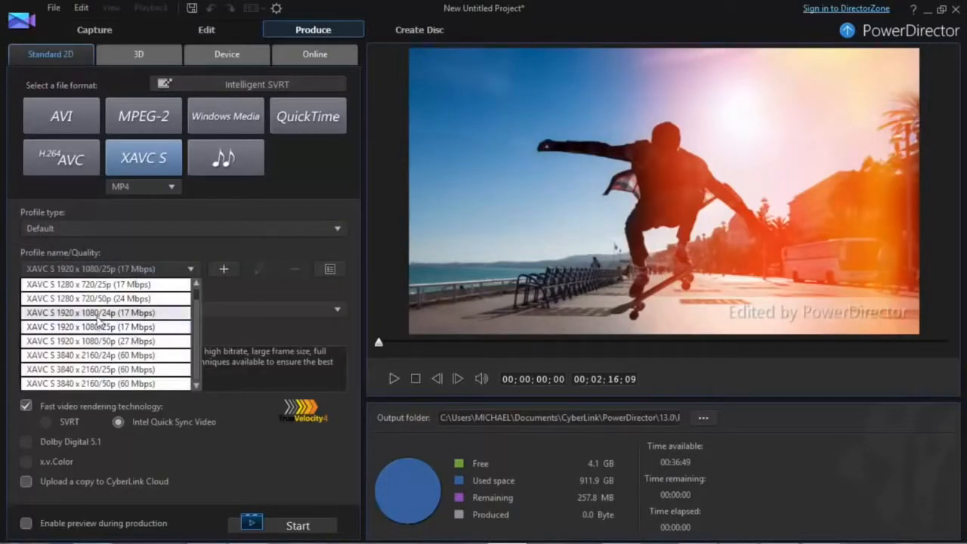
left_click(101, 316)
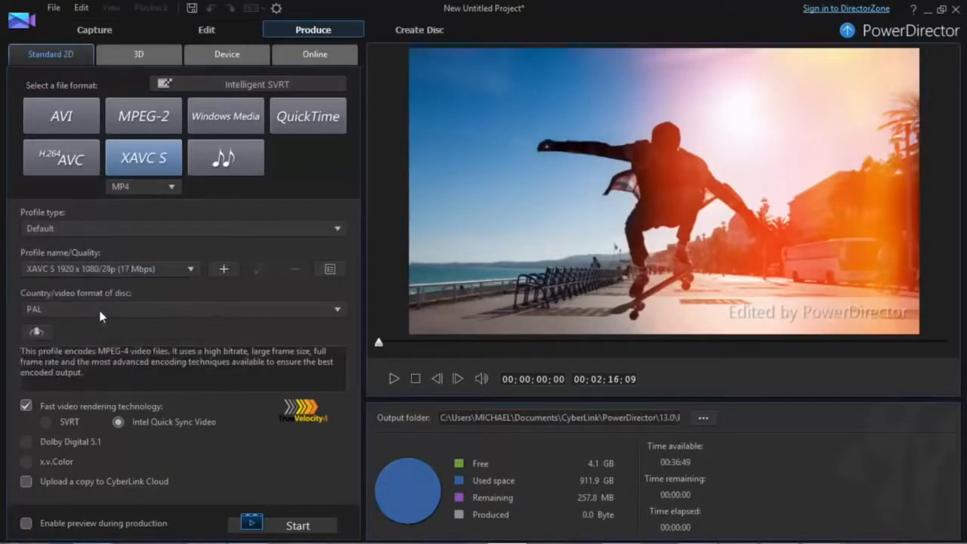
Step: Start producing the movie with the chosen XAVC S profile and cancel the rendering
left_click(273, 514)
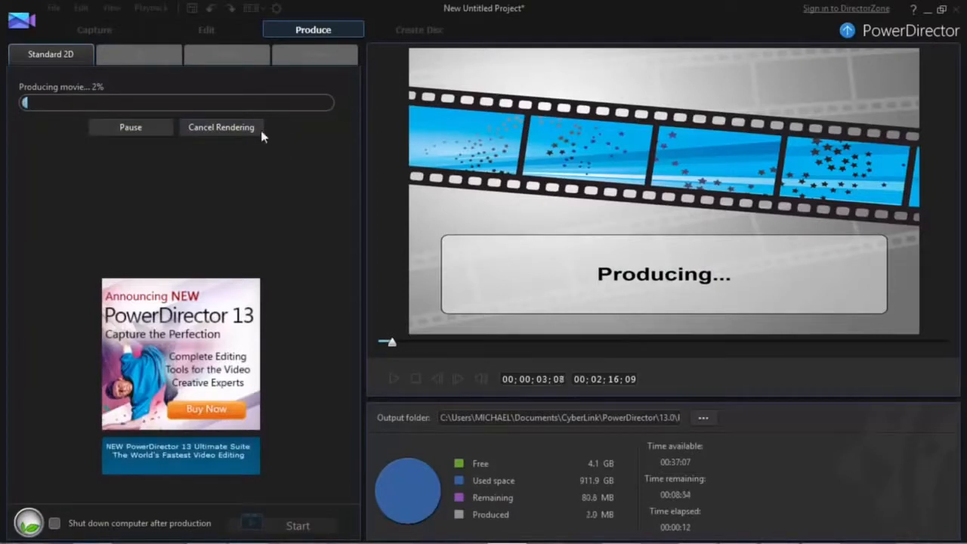
left_click(230, 128)
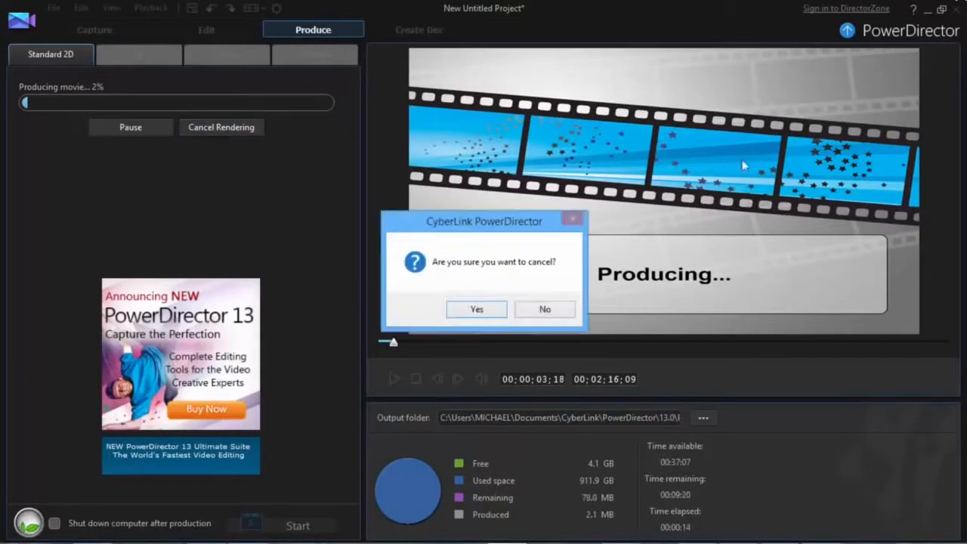
left_click(486, 310)
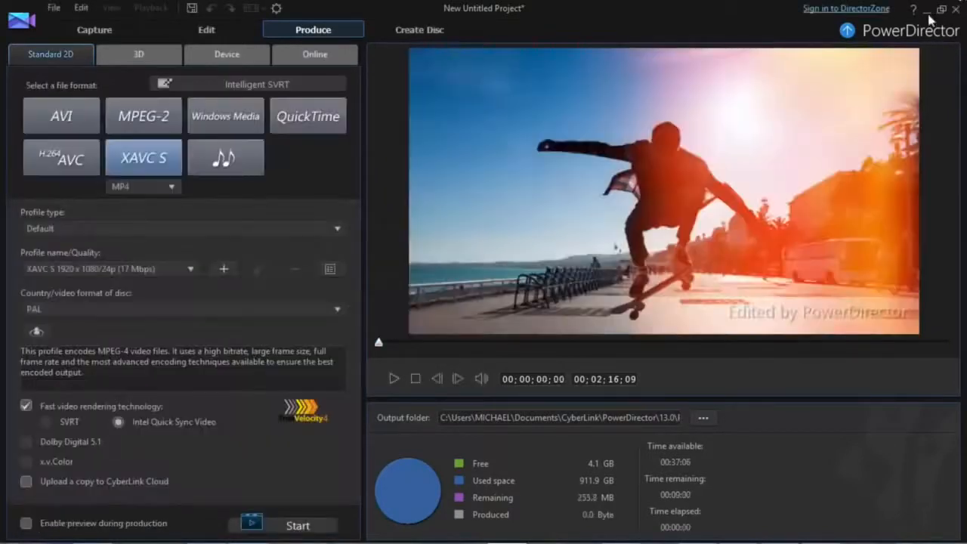
Step: Switch to File Explorer and open the Documents > CyberLink > PowerDirector > 13.0 folder
left_click(926, 9)
left_click(273, 353)
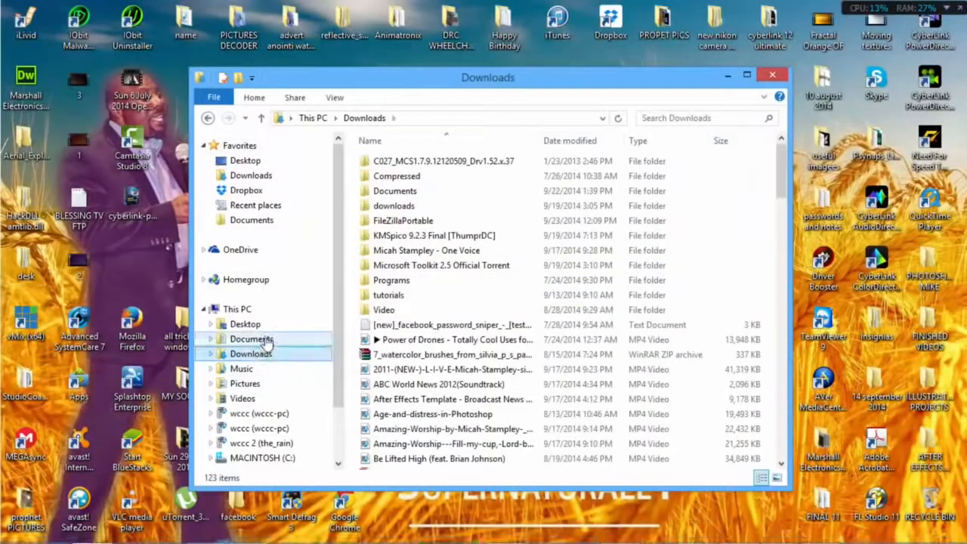
left_click(267, 341)
left_click(408, 220)
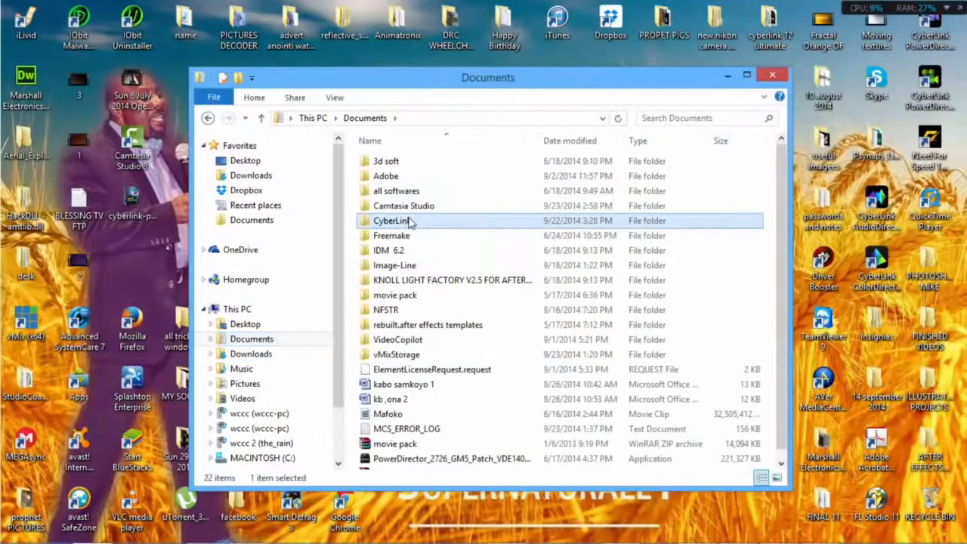
double_click(407, 221)
double_click(401, 190)
left_click(390, 183)
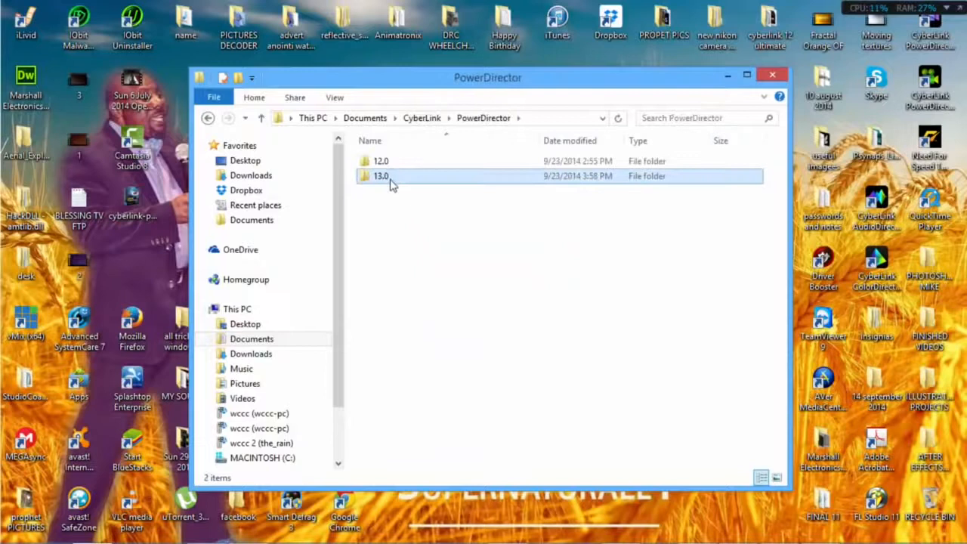
double_click(391, 183)
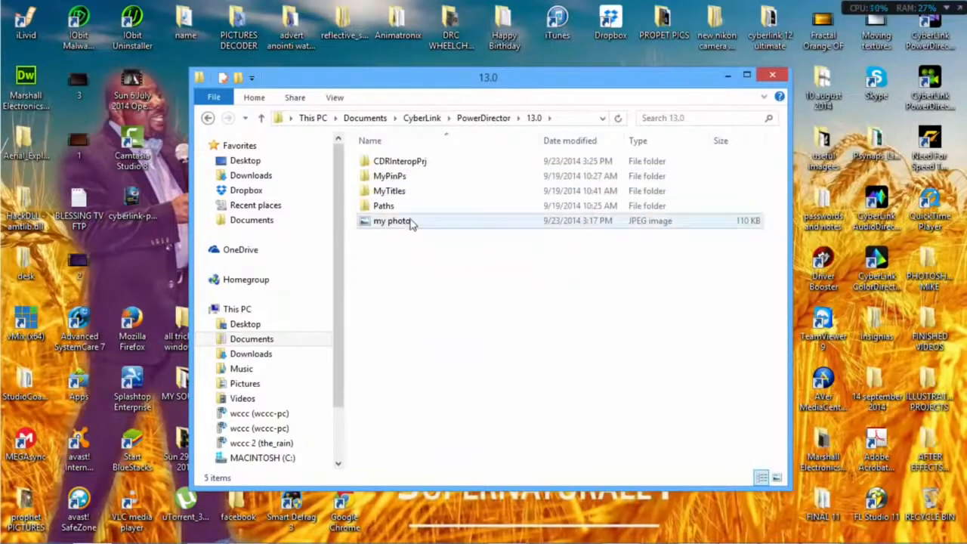
Step: View the "my photo" image in the 13.0 folder, close the viewer and folder windows, and switch back to PowerDirector
double_click(393, 221)
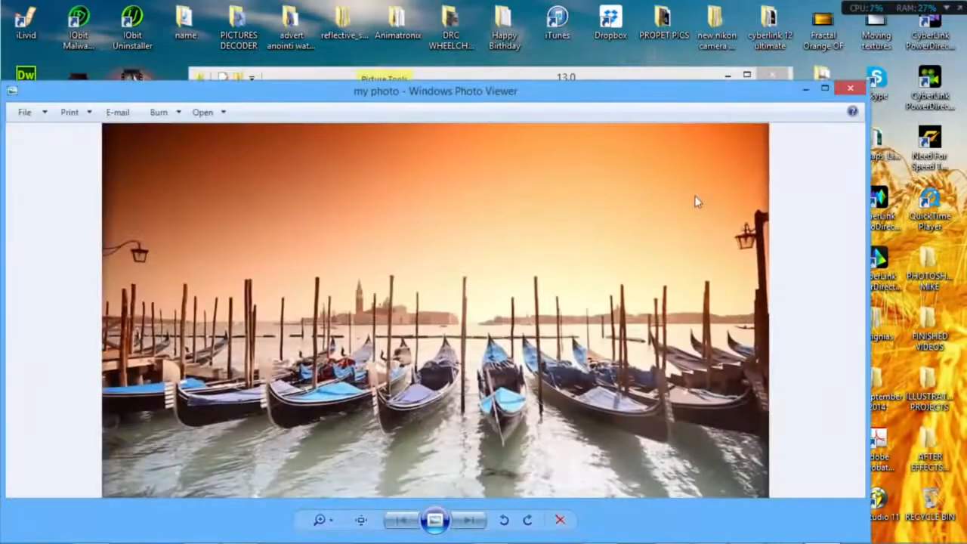
left_click(850, 88)
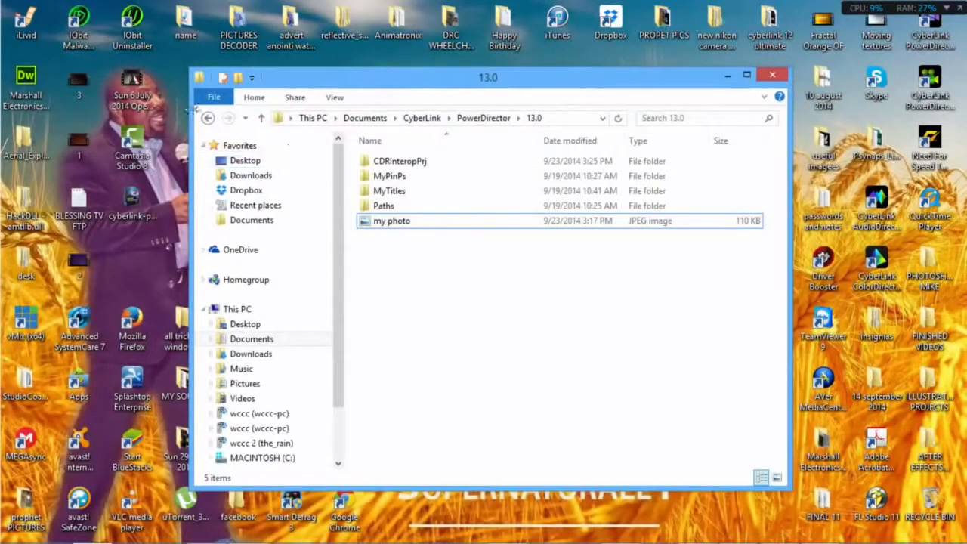
left_click(209, 118)
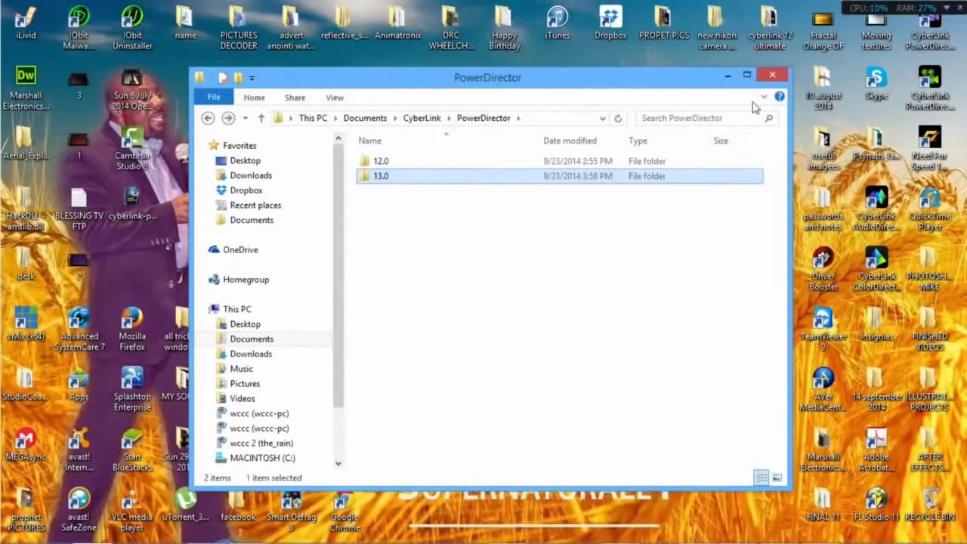
left_click(772, 76)
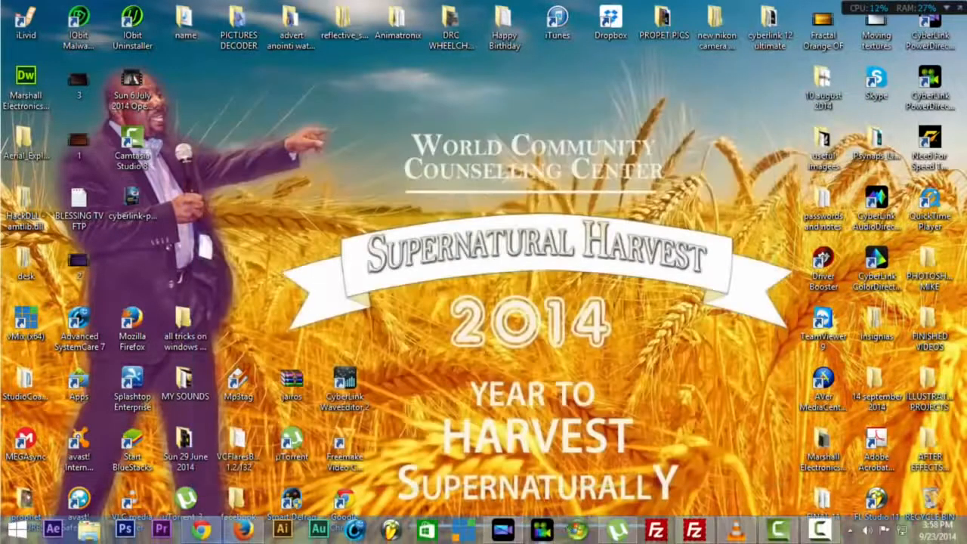
left_click(503, 529)
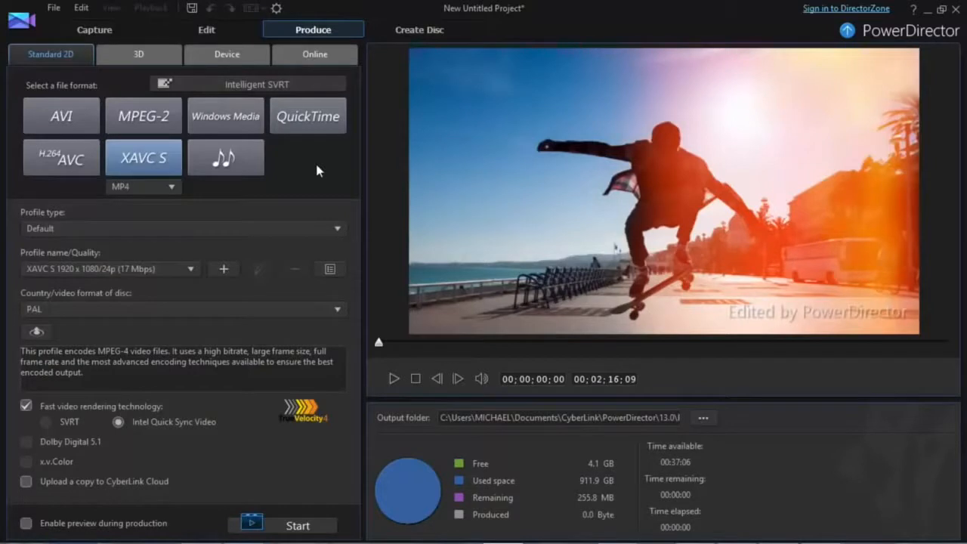
Step: Go back to the editing workspace, delete all clips from the timeline and return the playhead to the start
left_click(214, 30)
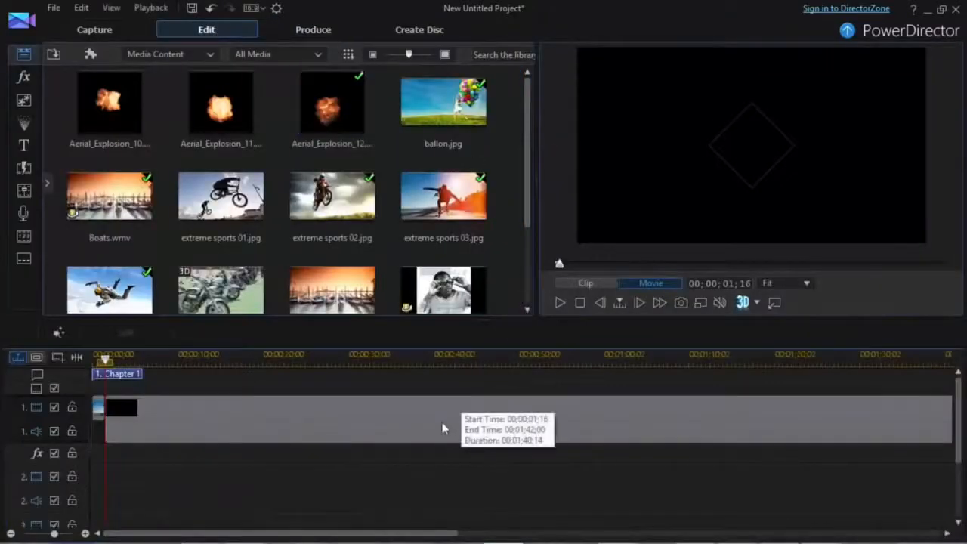
left_click(99, 420)
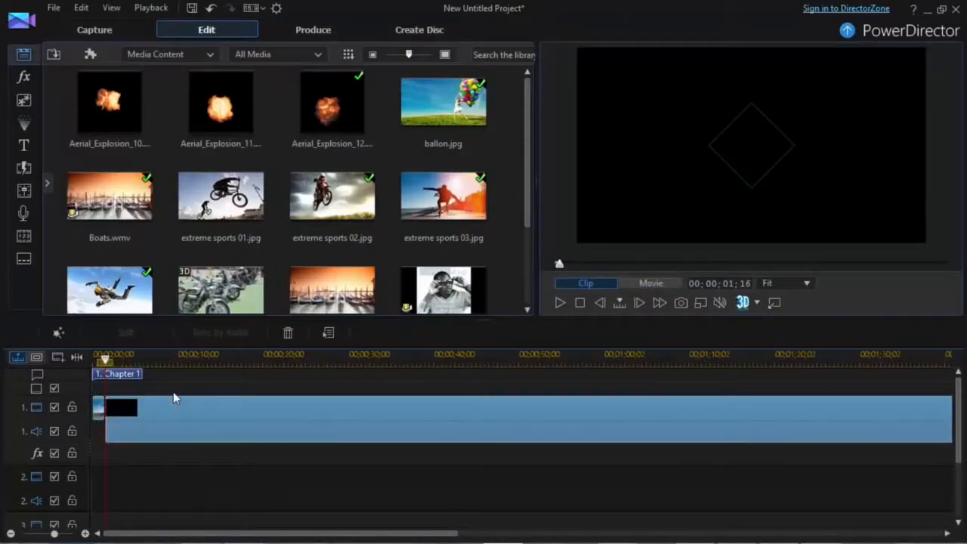
key("Delete")
left_click(169, 432)
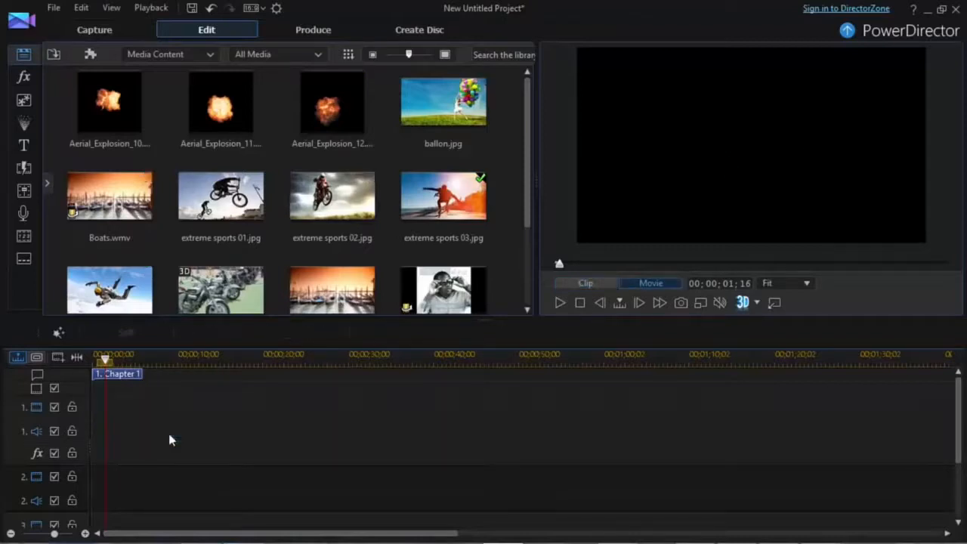
left_click(586, 303)
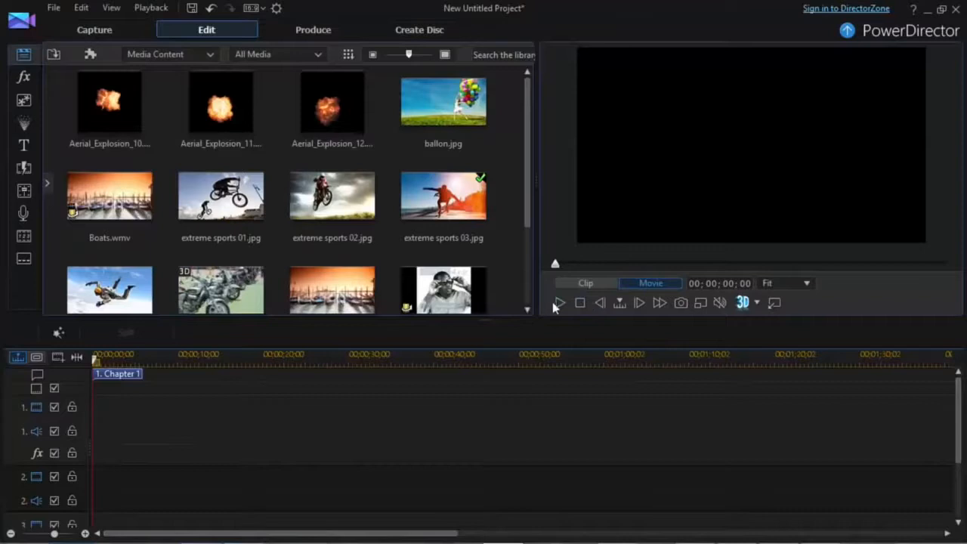